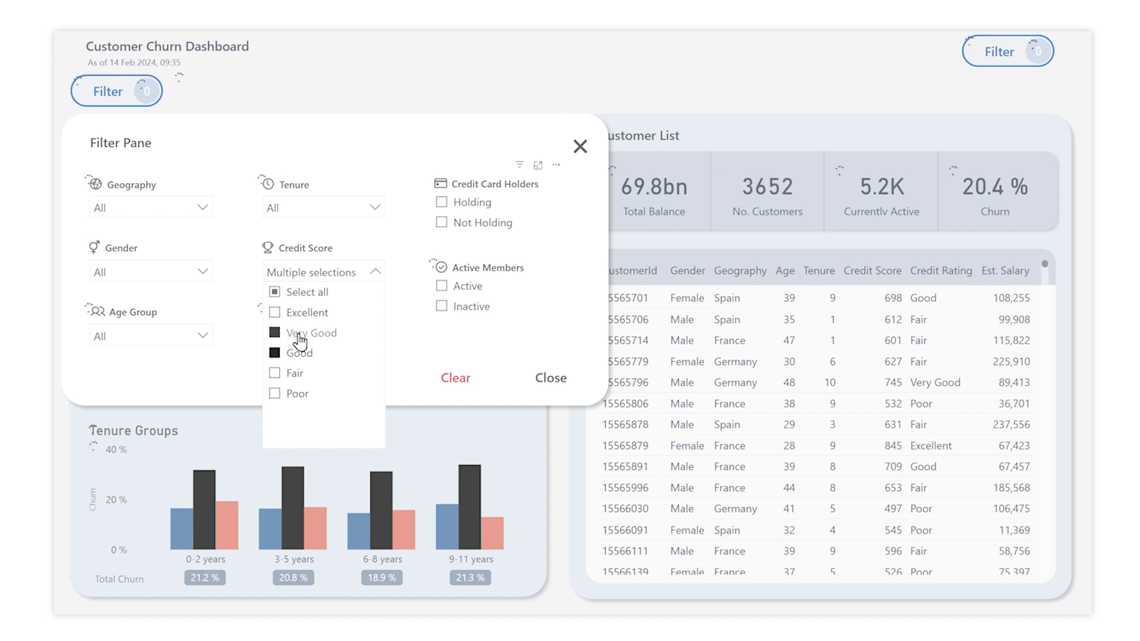
Filter the dashboard to Not Holding credit card customers who are Active members, and close the filter pane.
click(442, 223)
click(442, 286)
click(550, 378)
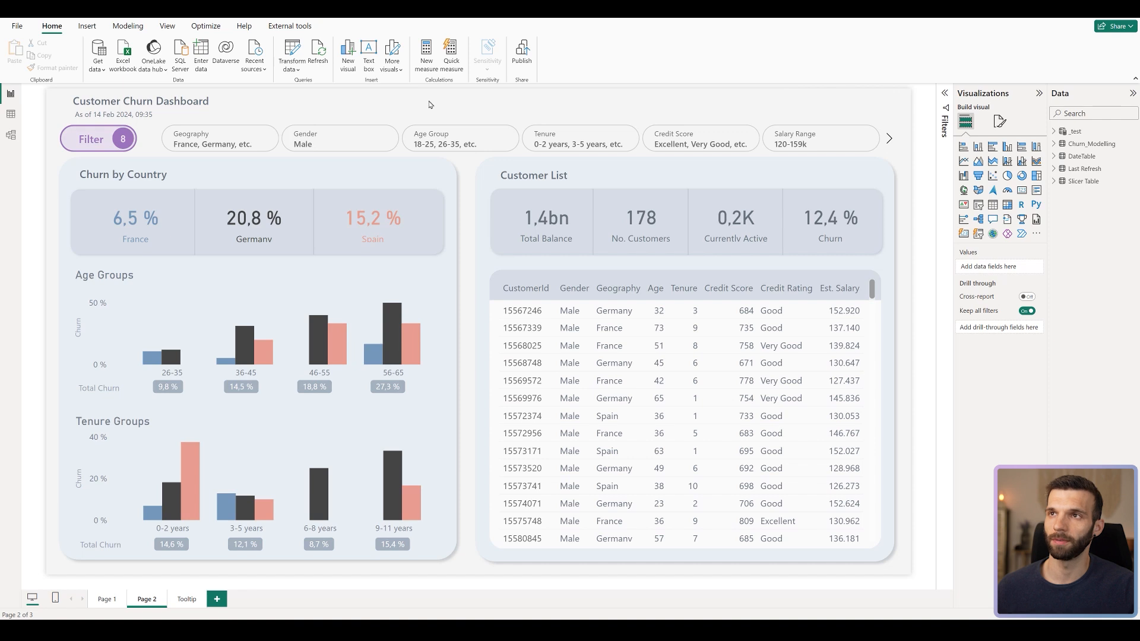
Open the filter pane to look at its slicers, close it again, and examine the filter counter.
click(94, 139)
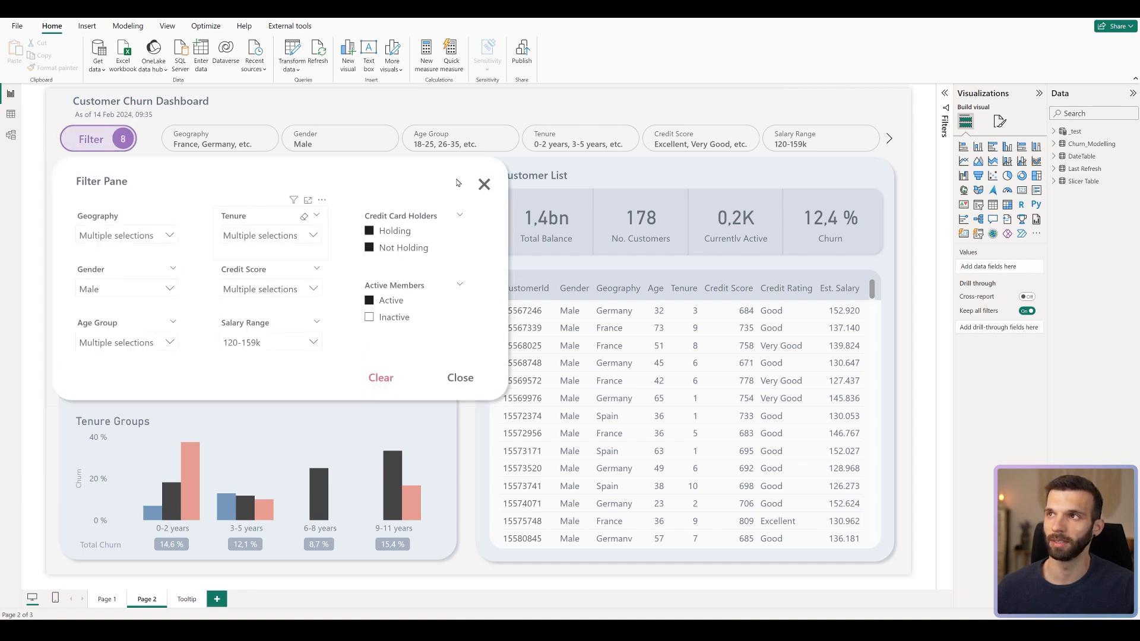
click(482, 189)
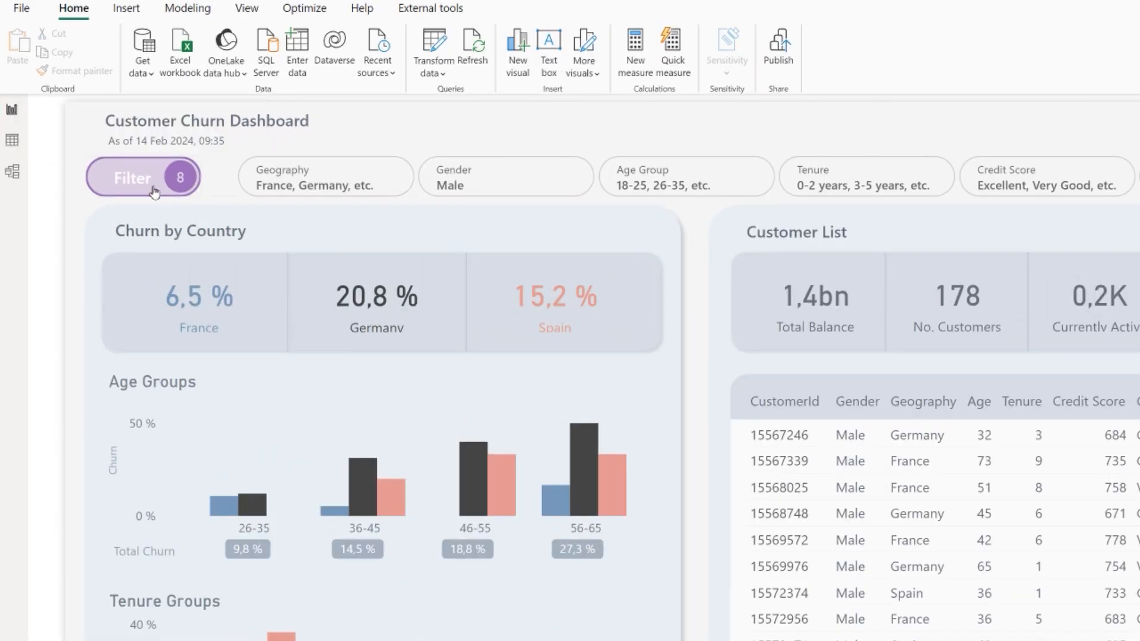
mouse_move(104, 145)
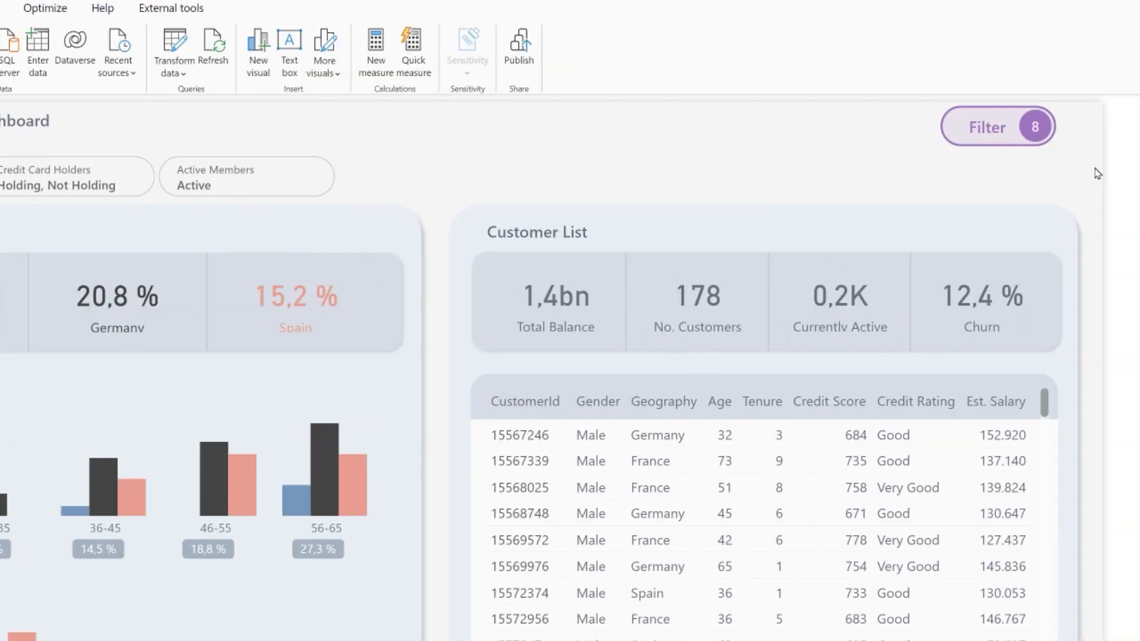
mouse_move(1035, 127)
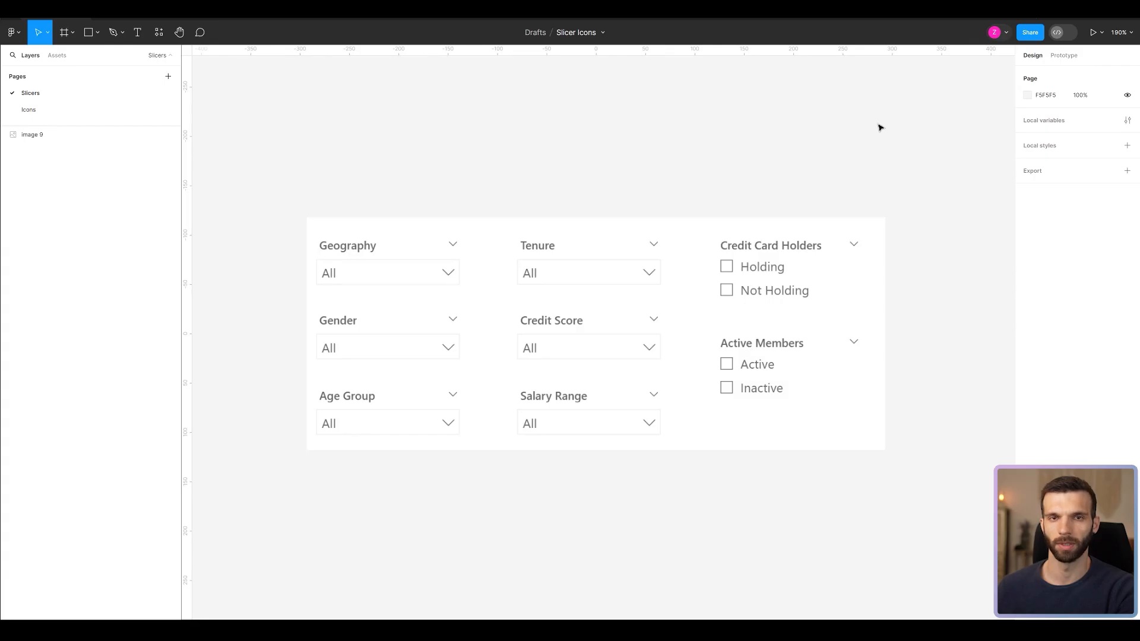
click(554, 313)
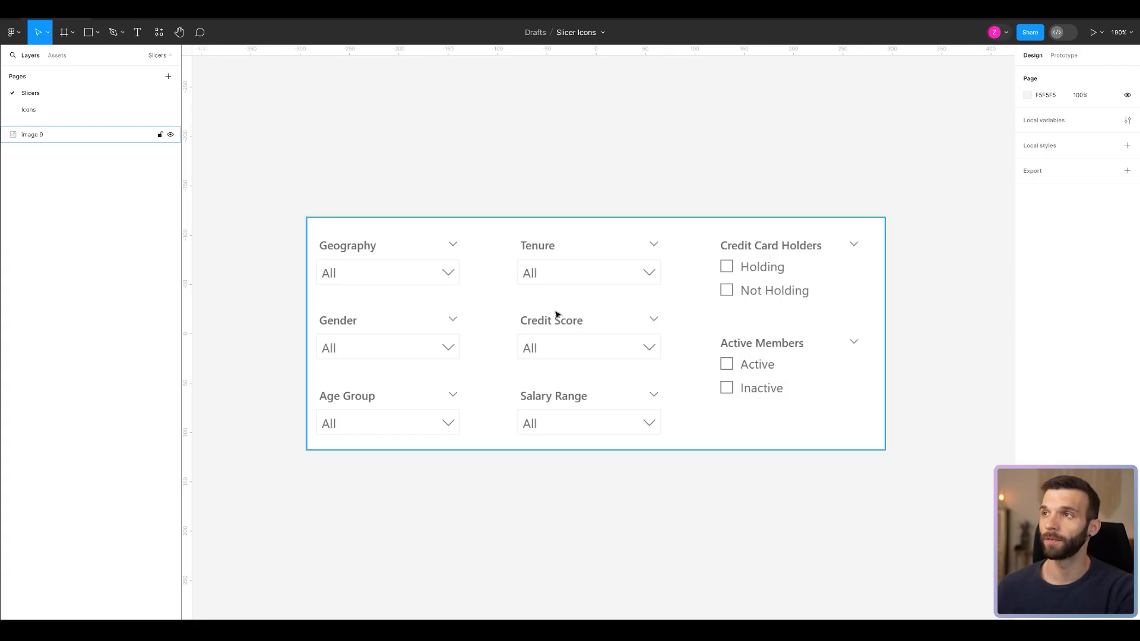
click(567, 179)
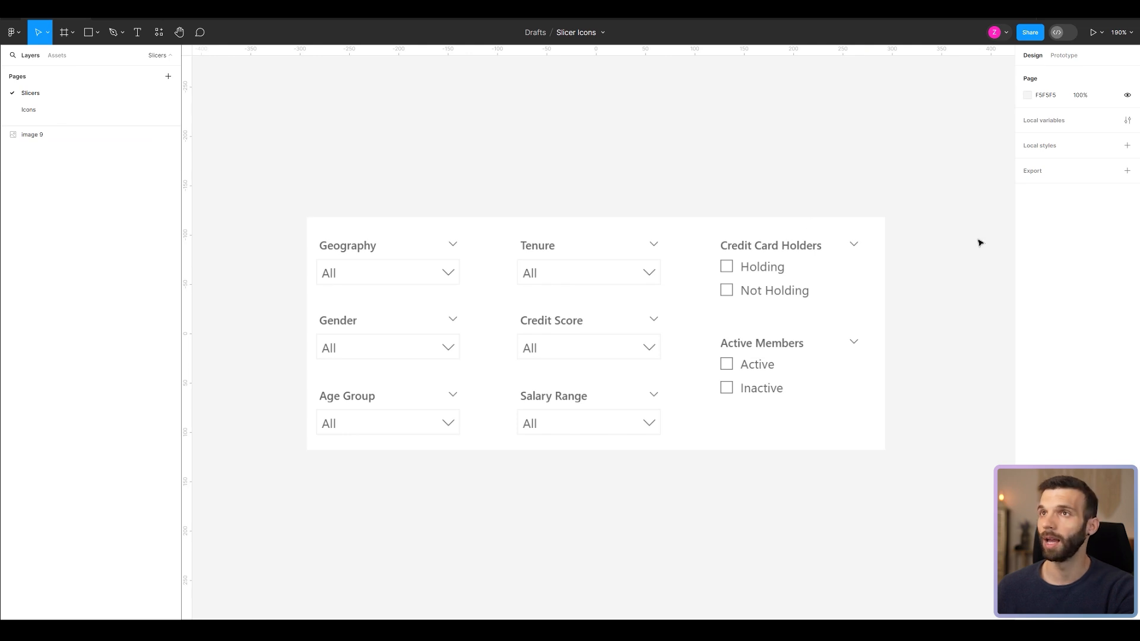
Browse the Figma Community results for #icons to see the available icon packs and plugins.
scroll(554, 469, down, 2)
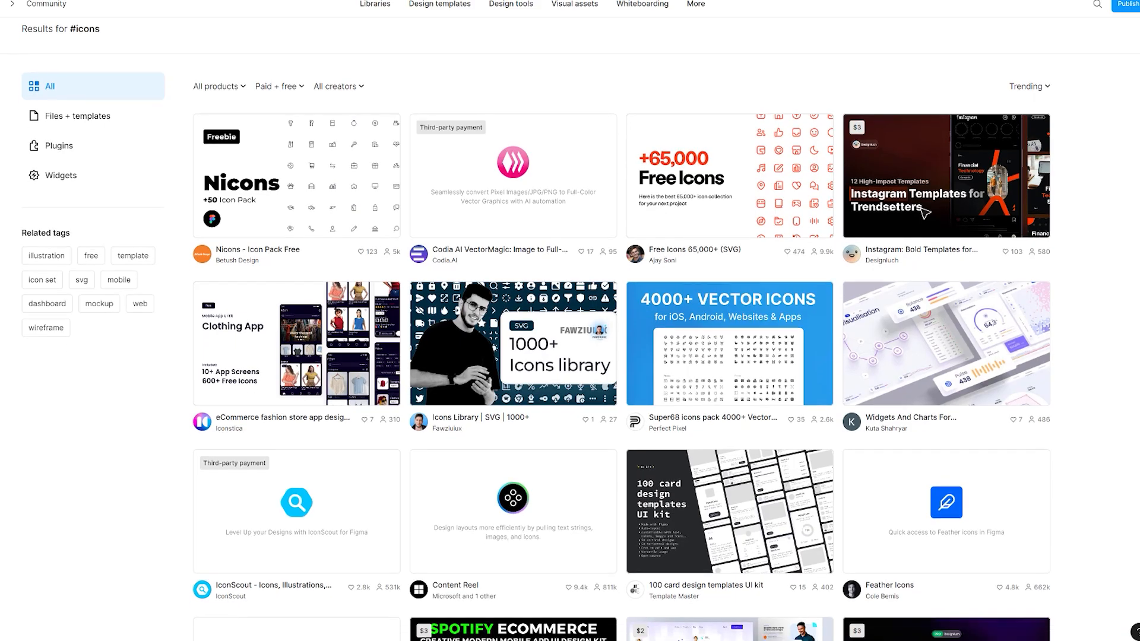
scroll(621, 356, down, 2)
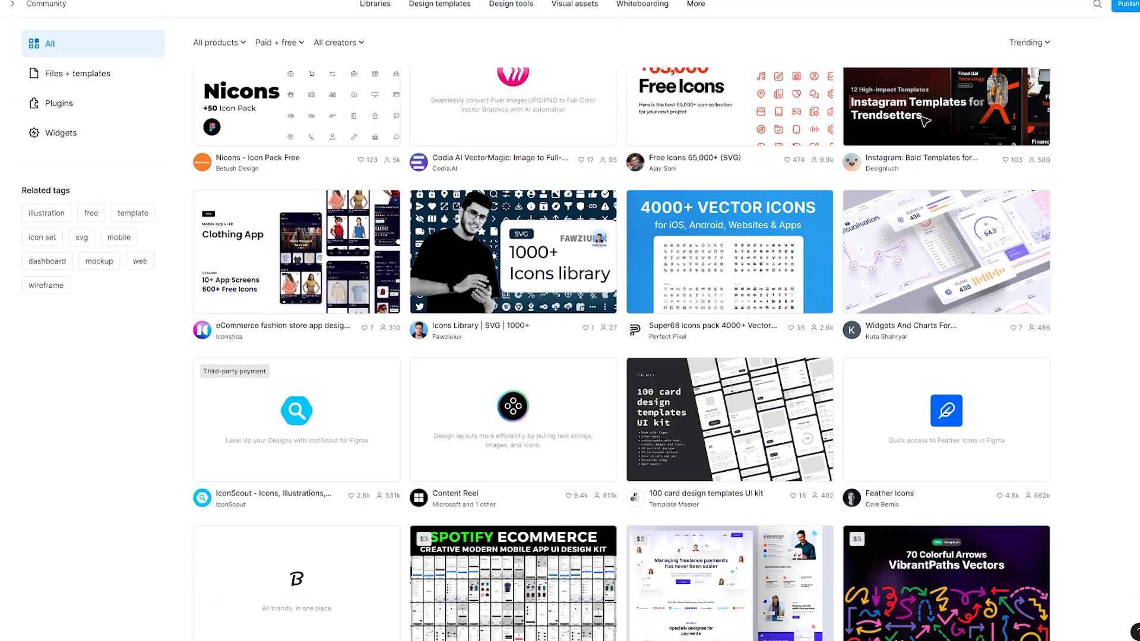
scroll(621, 356, down, 3)
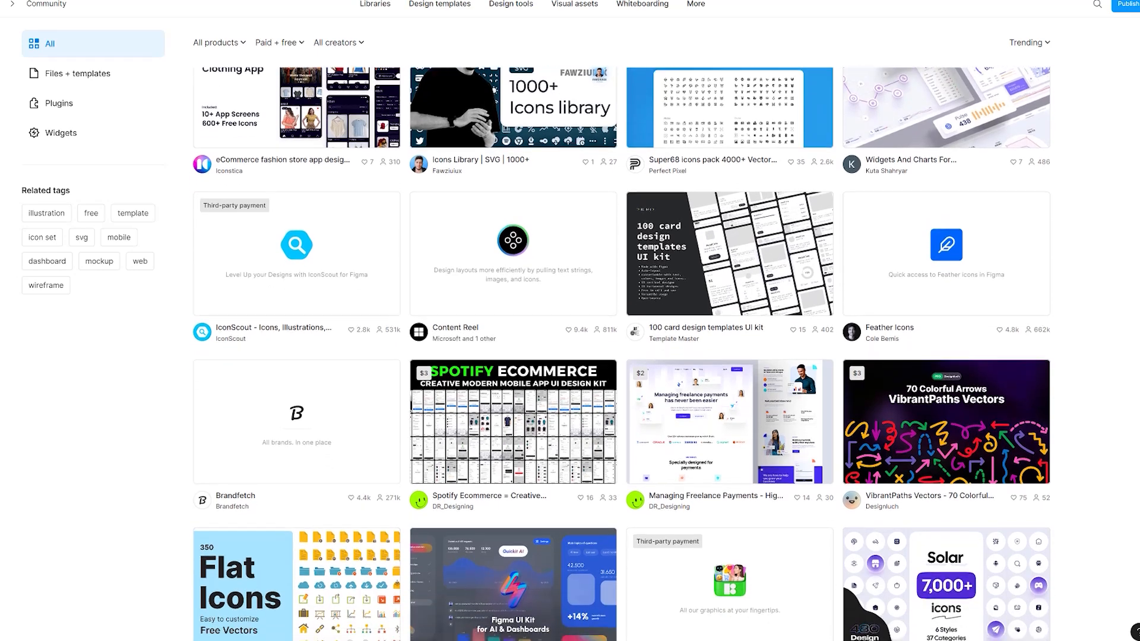
scroll(622, 356, down, 2)
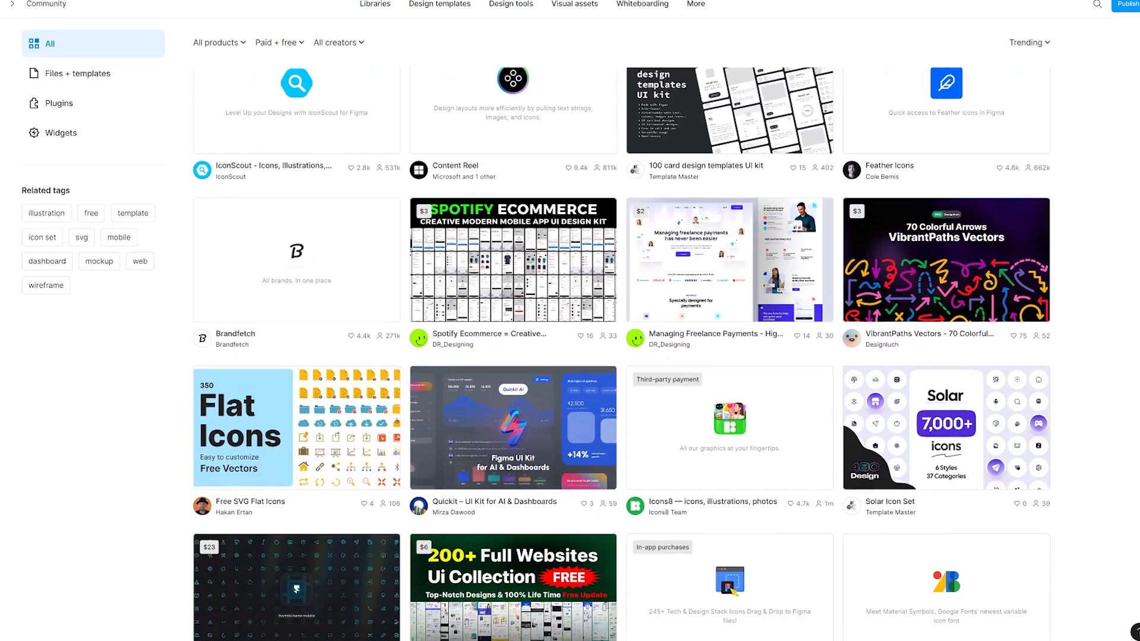
scroll(621, 357, down, 2)
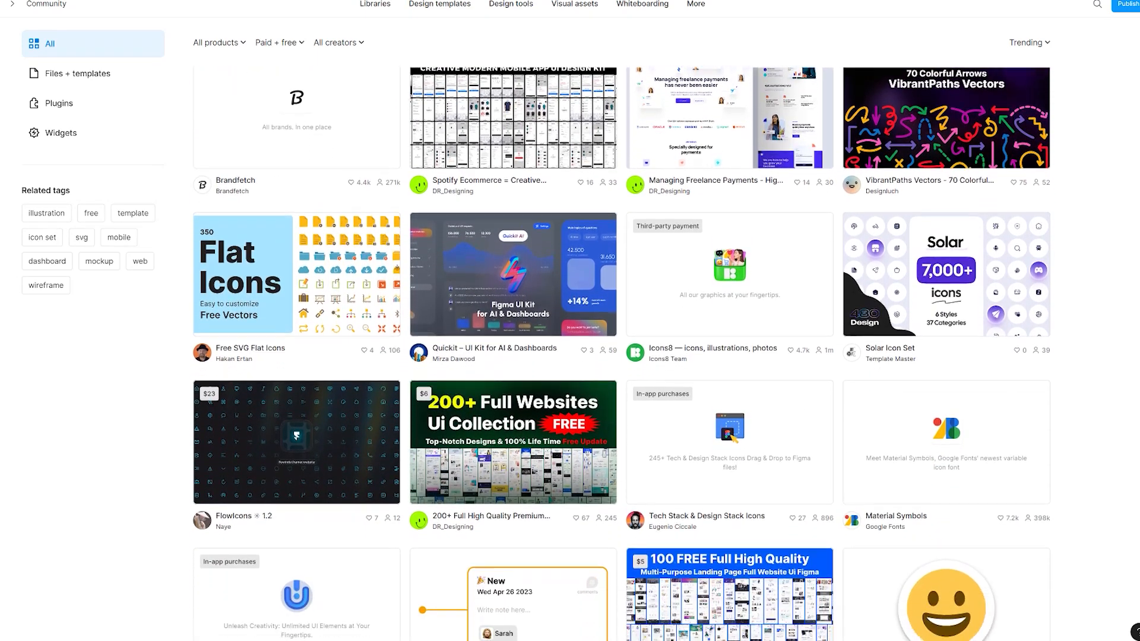
scroll(622, 356, down, 2)
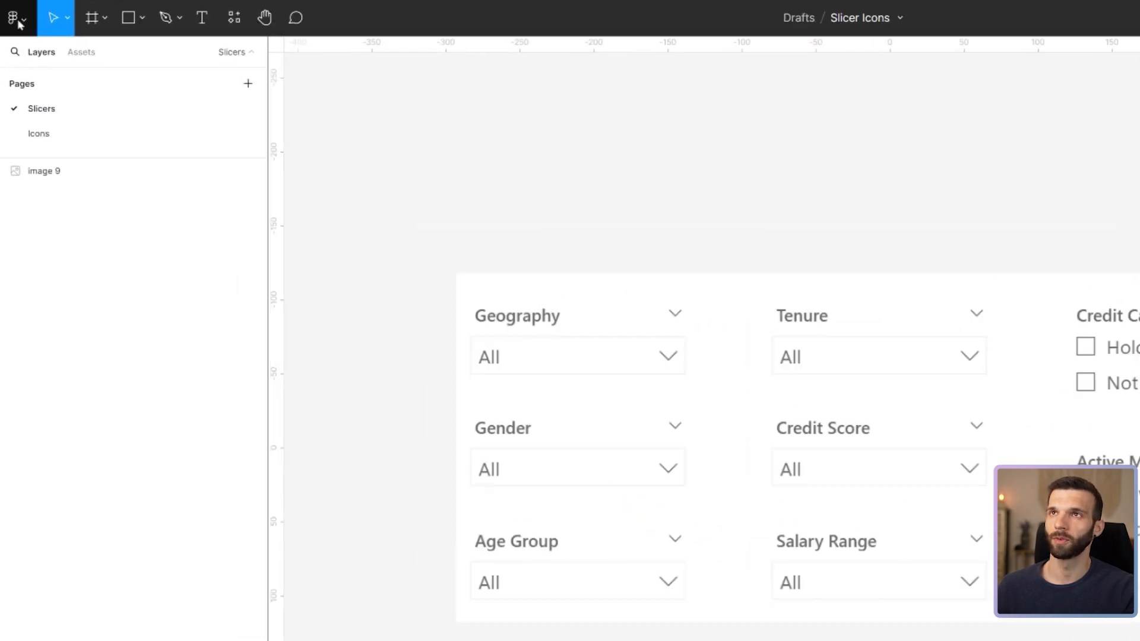
Search the plugins for "iconify" and launch the Iconify plugin.
click(18, 22)
mouse_move(116, 242)
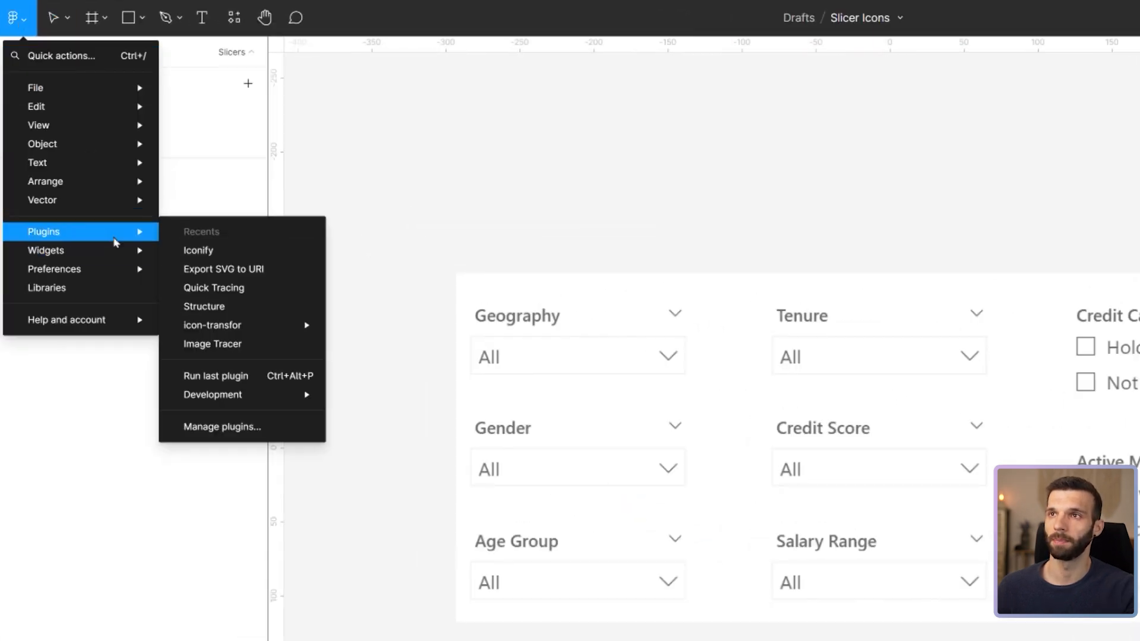
click(285, 437)
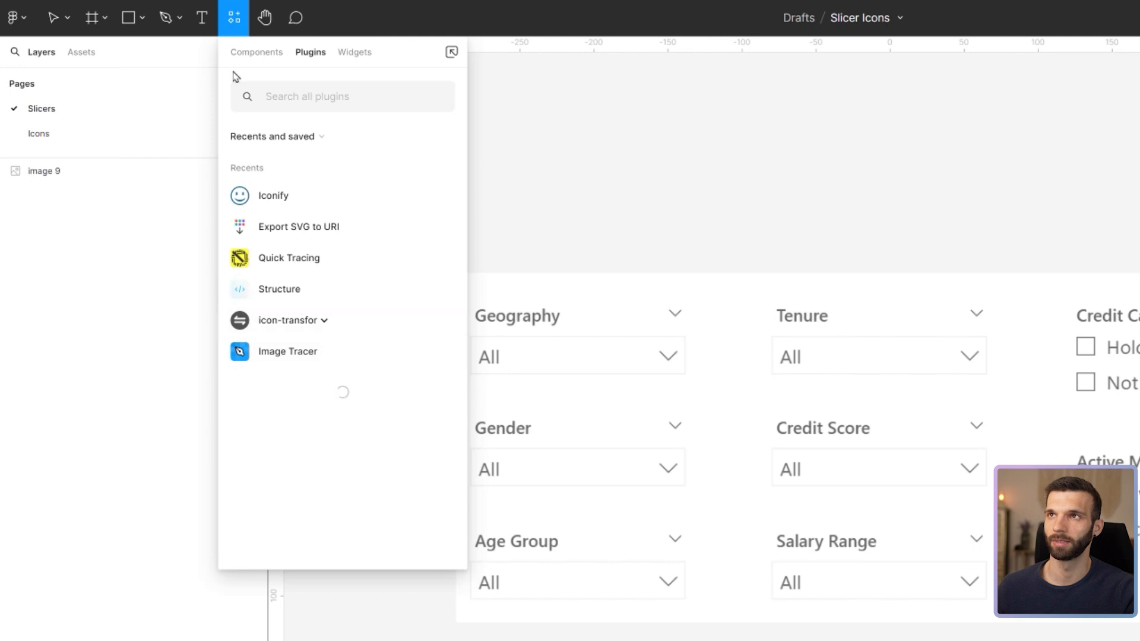
text(iconify)
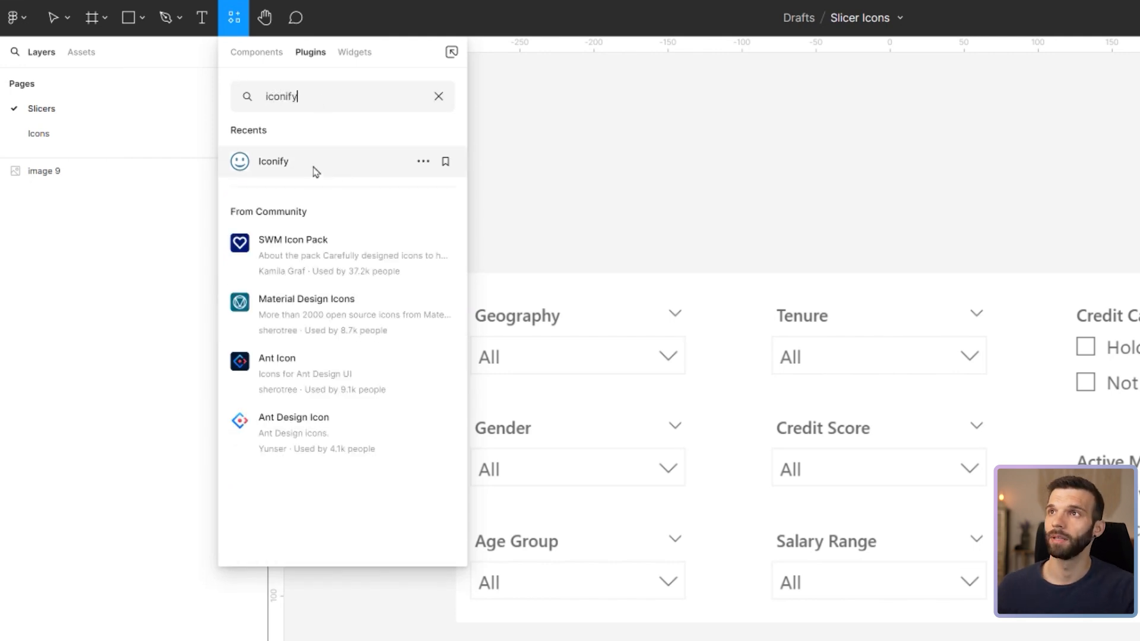
click(371, 168)
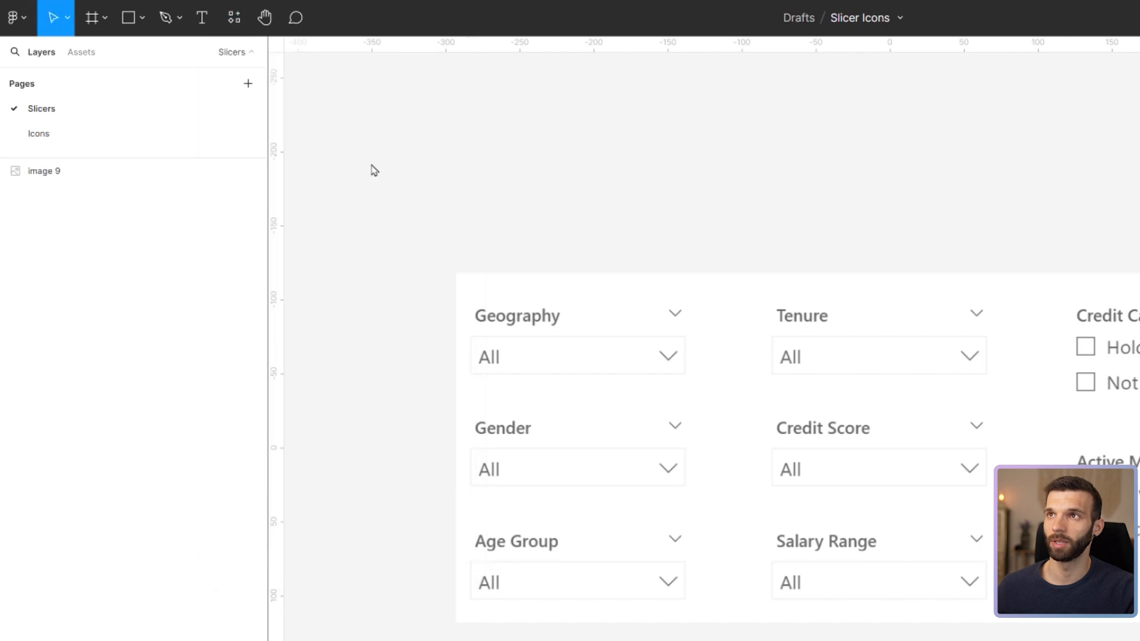
text(arrow)
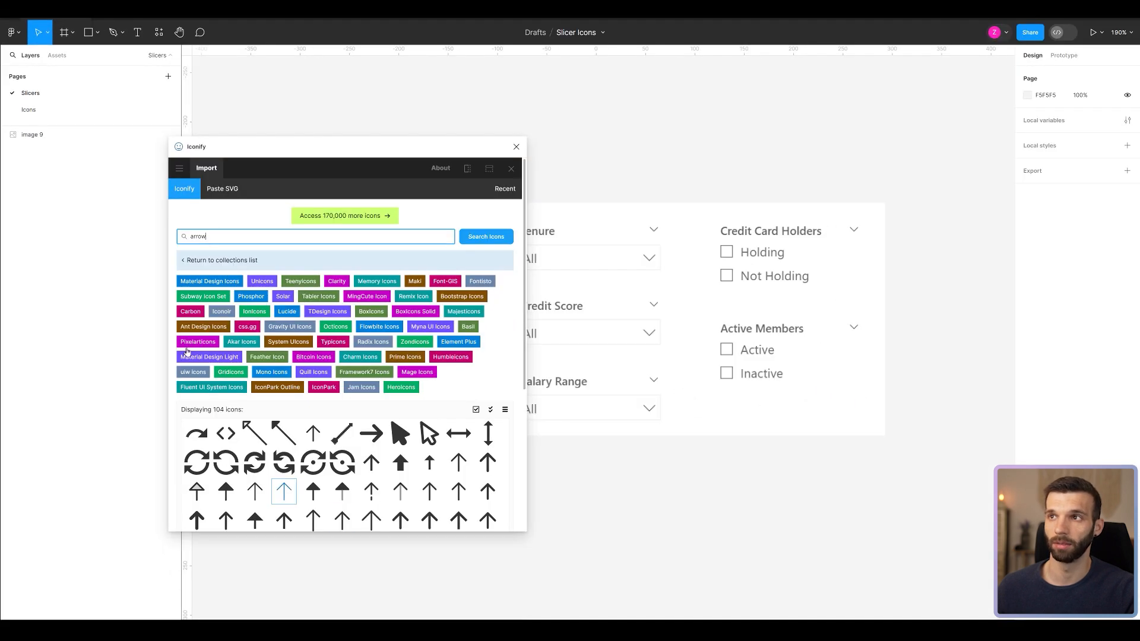
Place the Iconify window below the slicer image and search it for "planet" icons.
drag(417, 192, 453, 178)
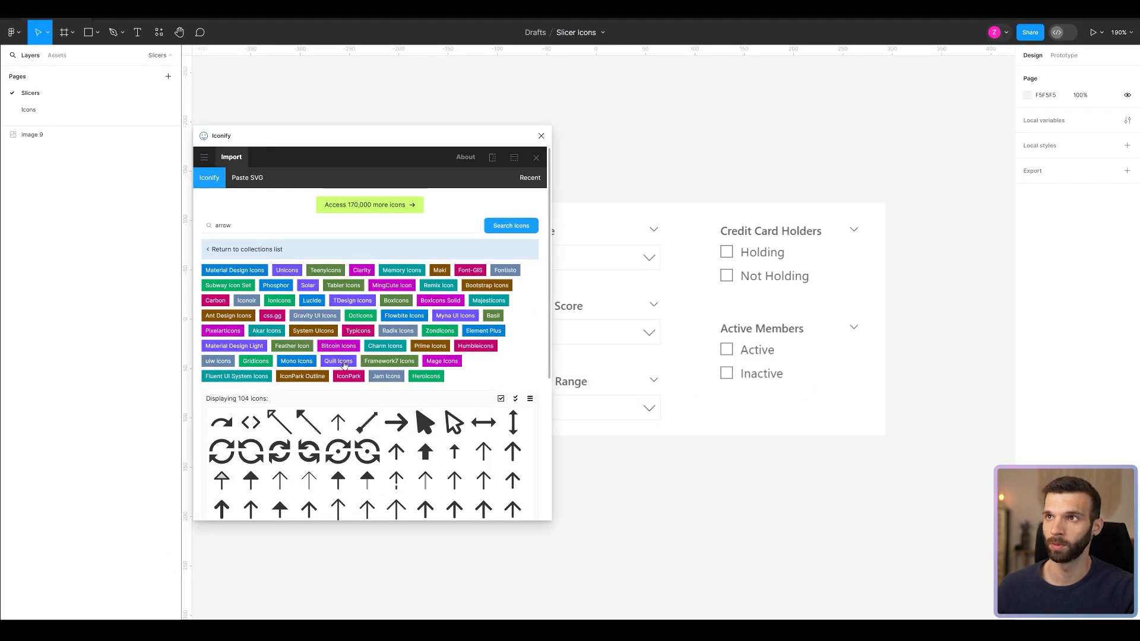
drag(416, 142, 583, 363)
scroll(482, 180, down, 1)
scroll(482, 180, down, 5)
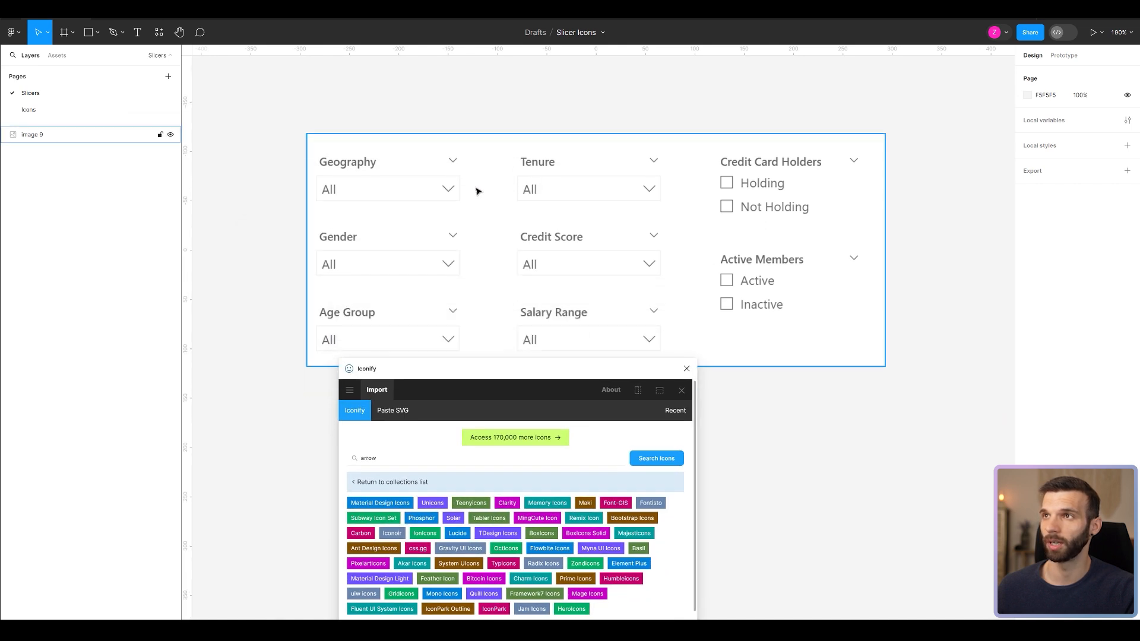
drag(437, 369, 413, 364)
click(384, 453)
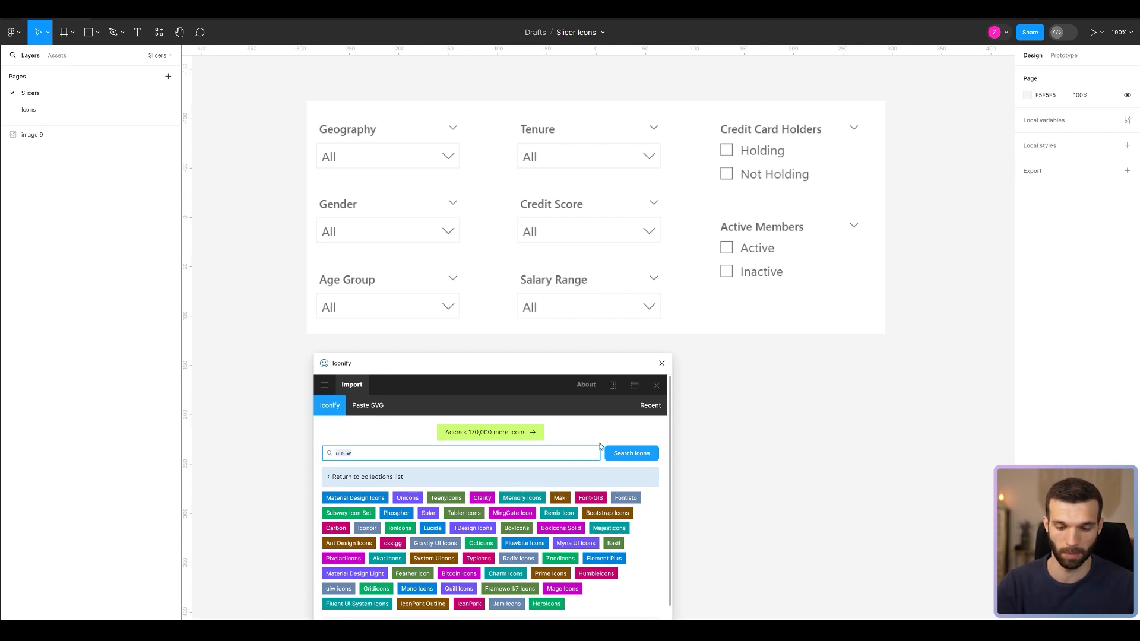
text(planet)
key(Return)
scroll(493, 504, down, 4)
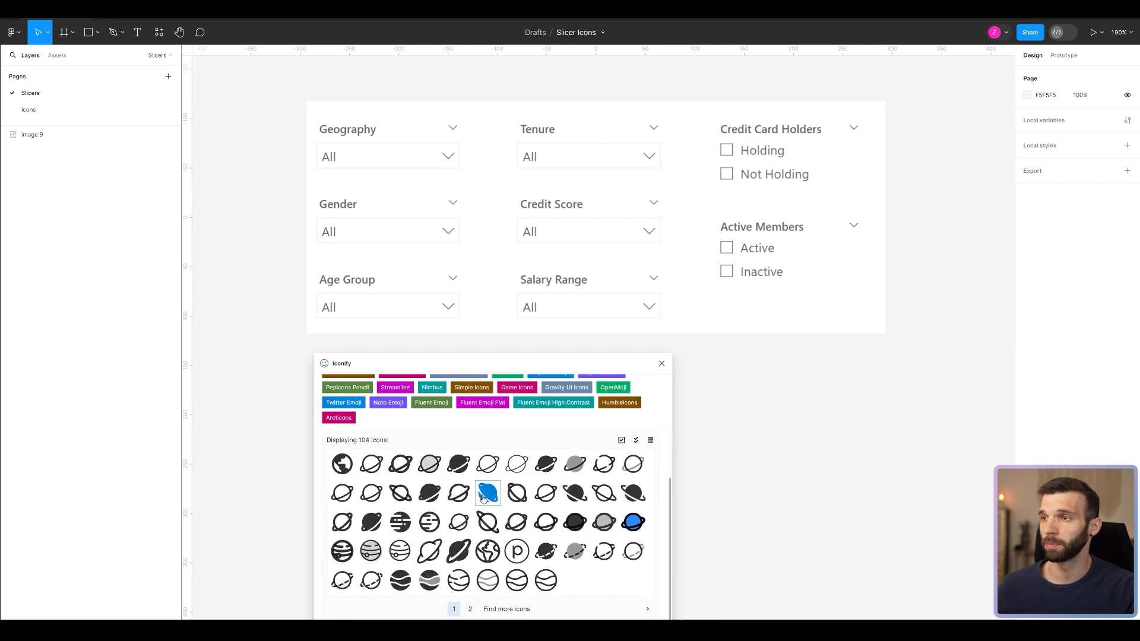
Import the nimbus:planet icon onto the canvas below the slicer image and close the Iconify plugin.
click(492, 556)
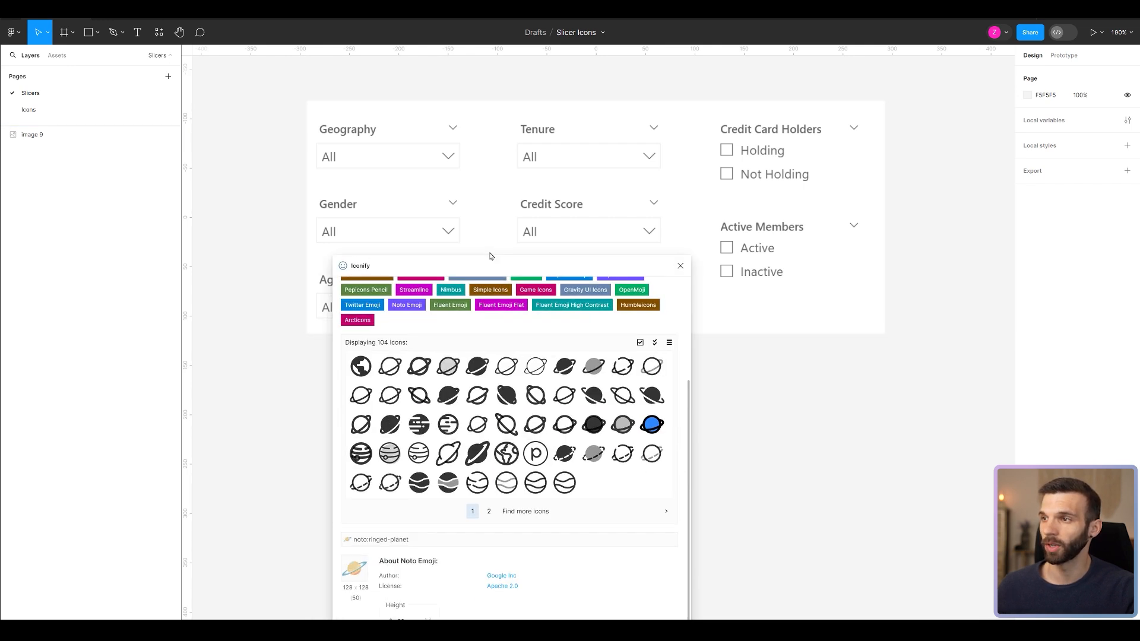
click(496, 438)
scroll(495, 438, down, 1)
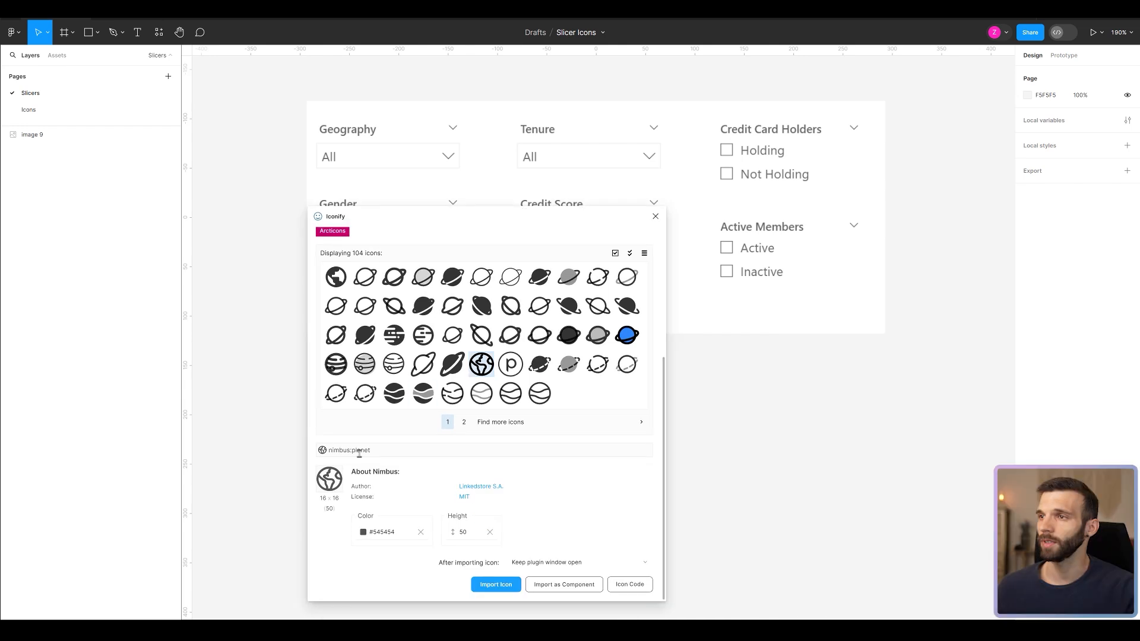
drag(478, 362, 791, 410)
scroll(679, 412, up, 3)
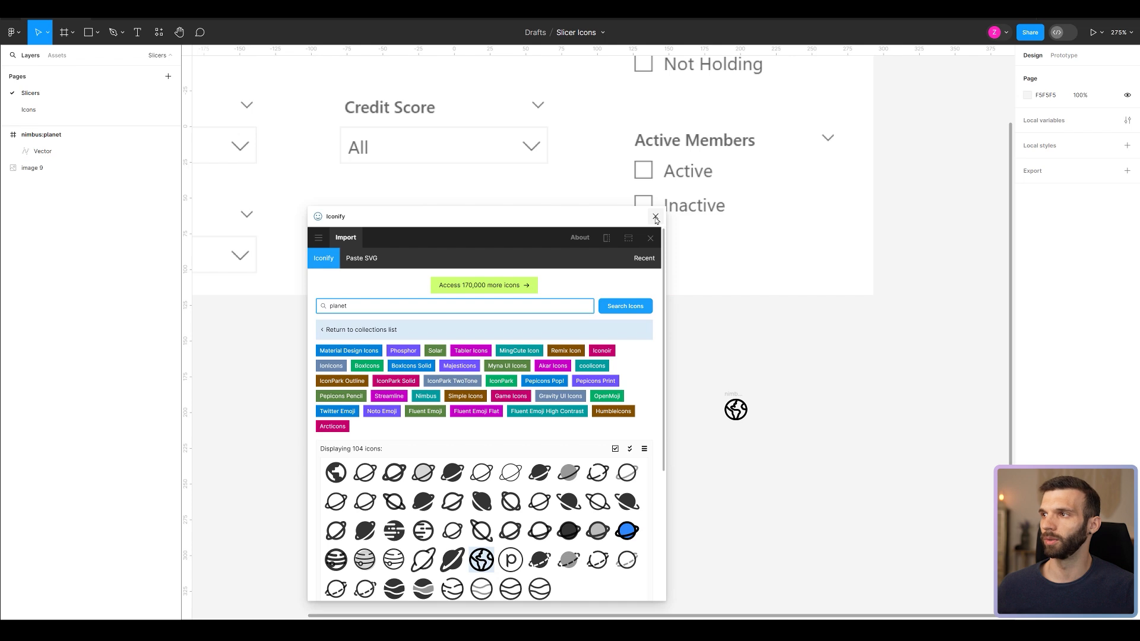
click(655, 218)
Recolor the imported planet icon dark gray through its selection color.
scroll(788, 445, up, 5)
click(692, 384)
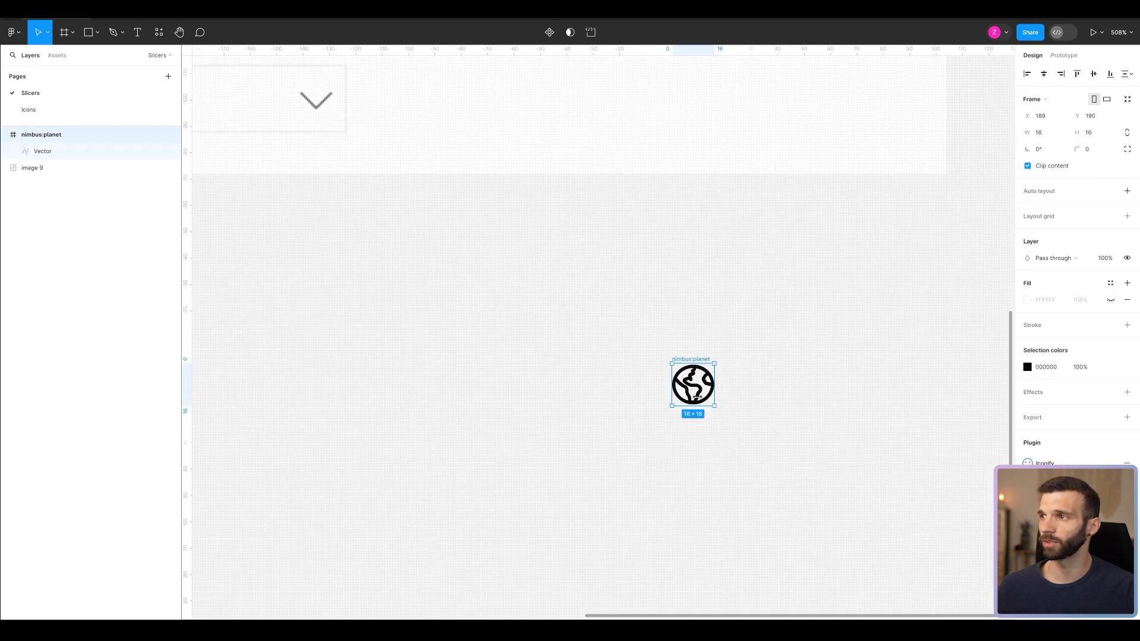
click(1052, 368)
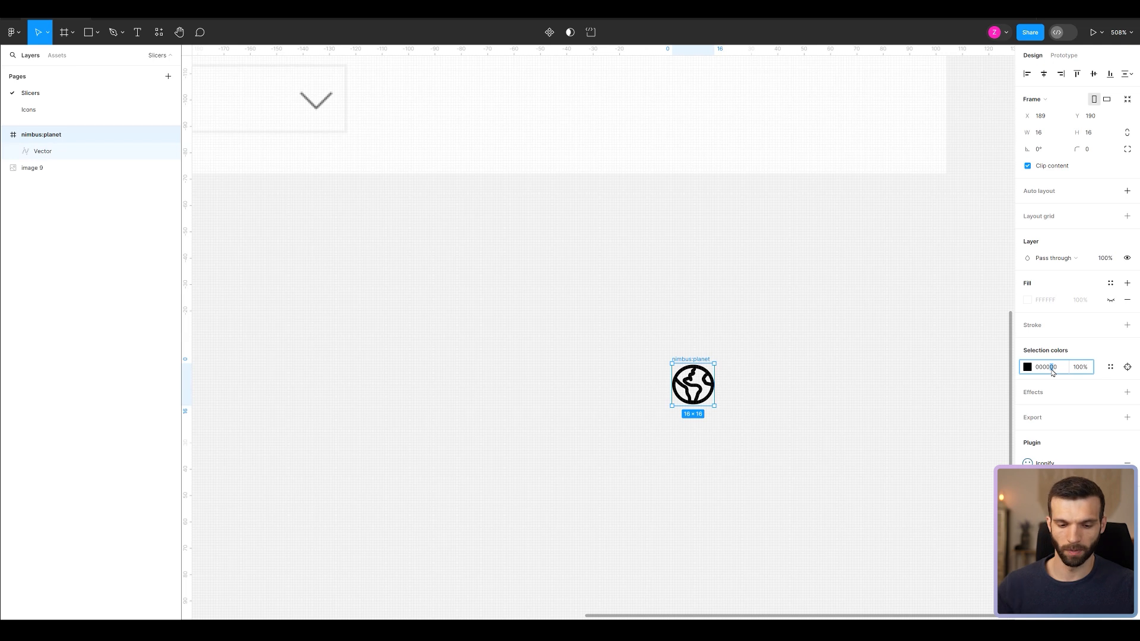
double_click(1044, 373)
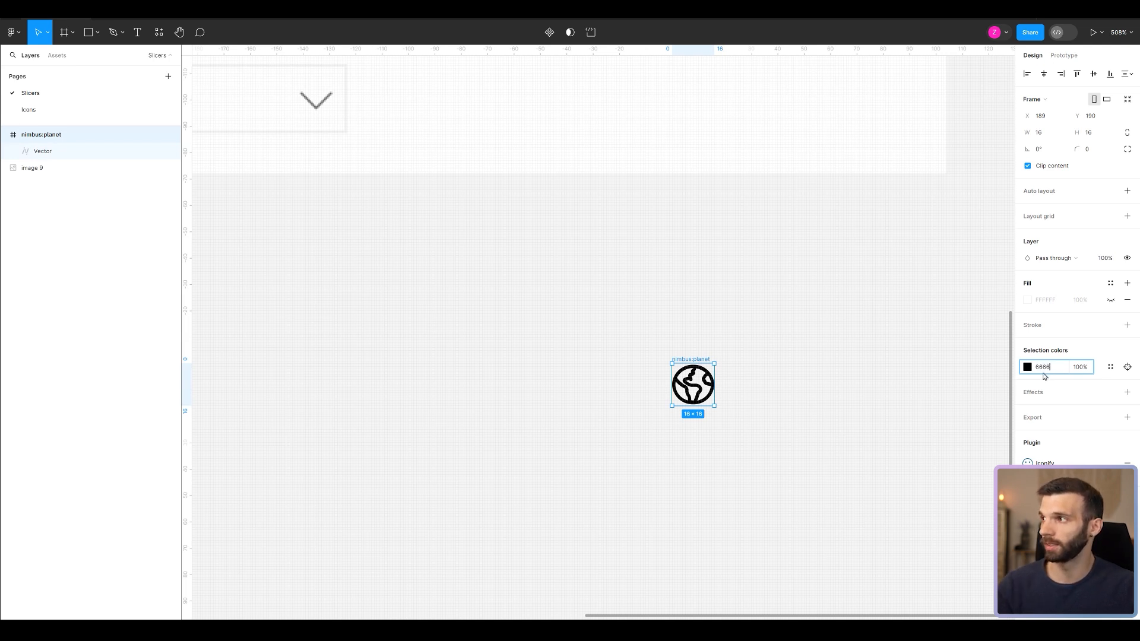
key(Return)
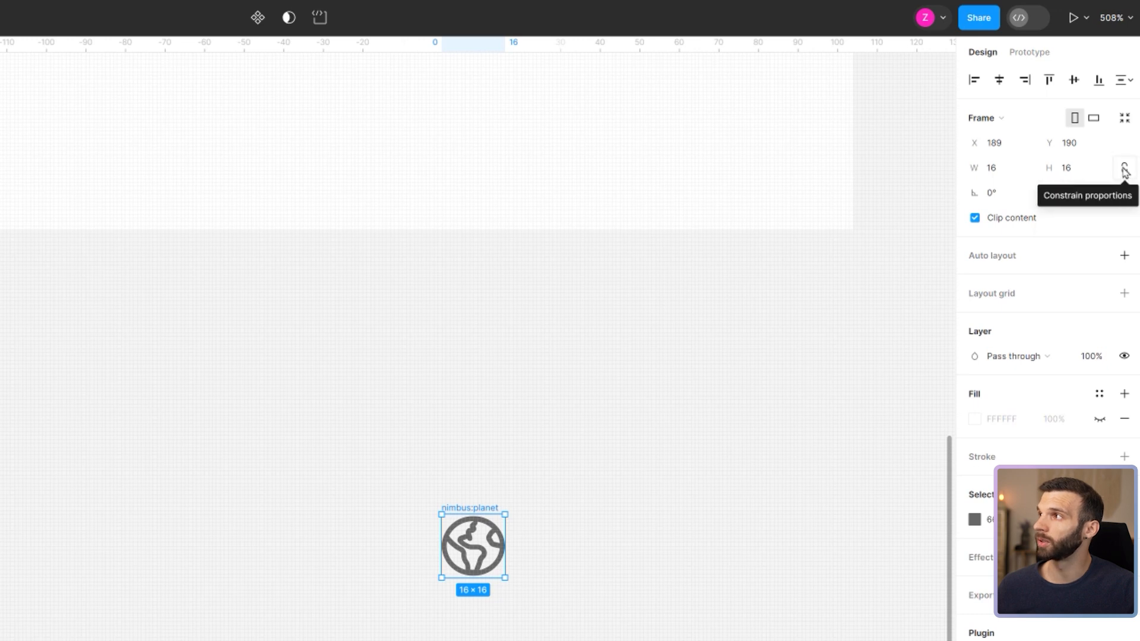
Resize the planet icon to 24 × 24 with constrained proportions and rename its frame "geography".
click(1124, 170)
click(1082, 170)
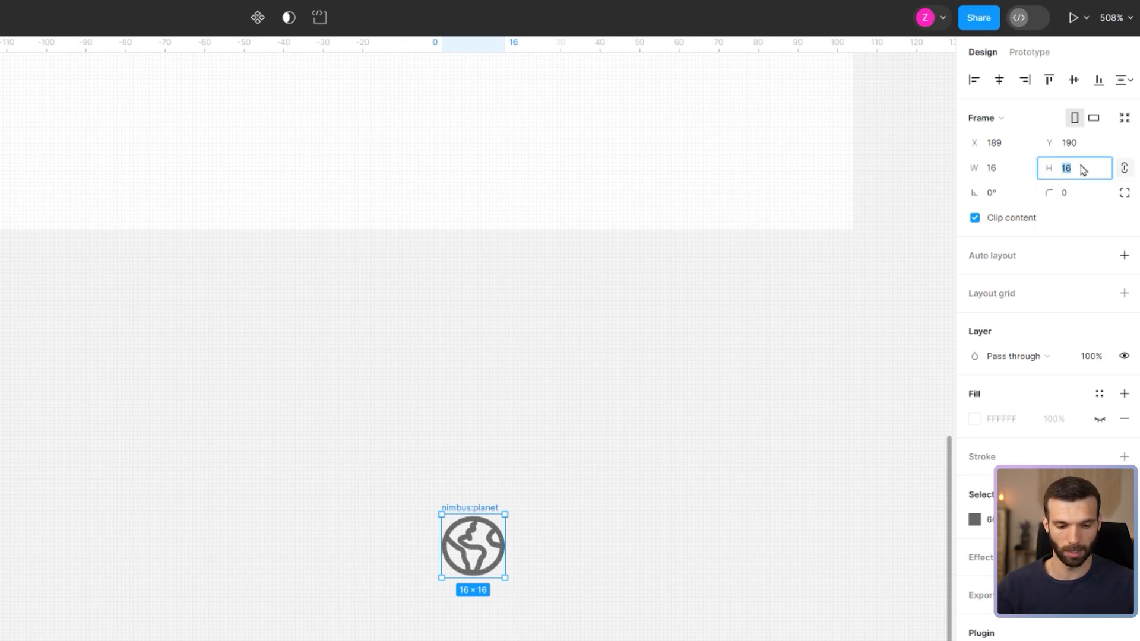
key(Return)
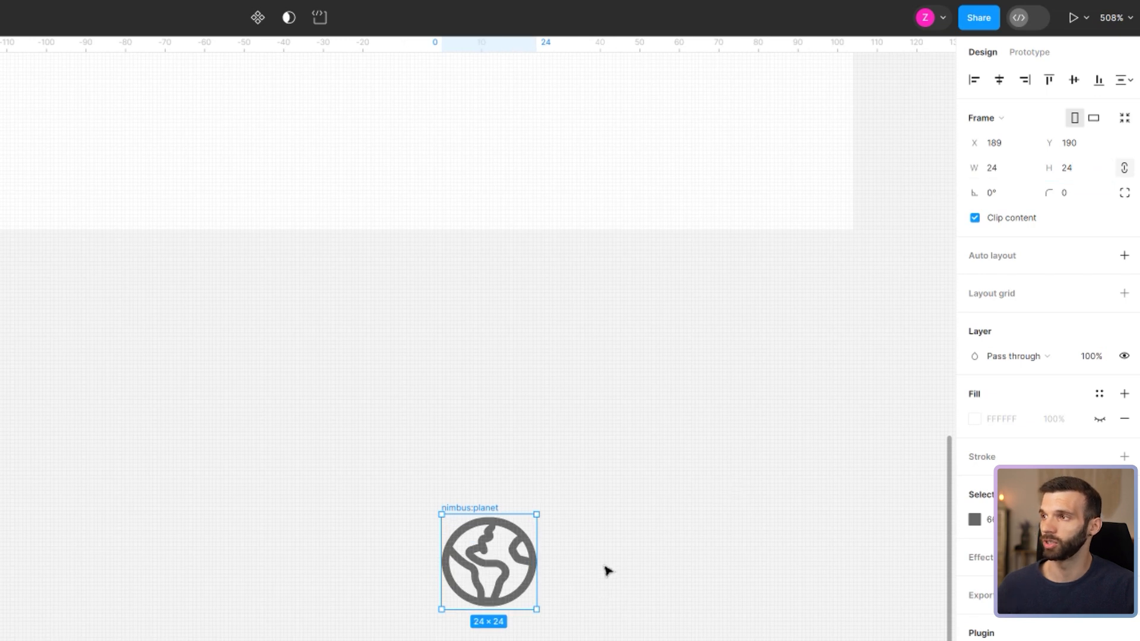
double_click(477, 509)
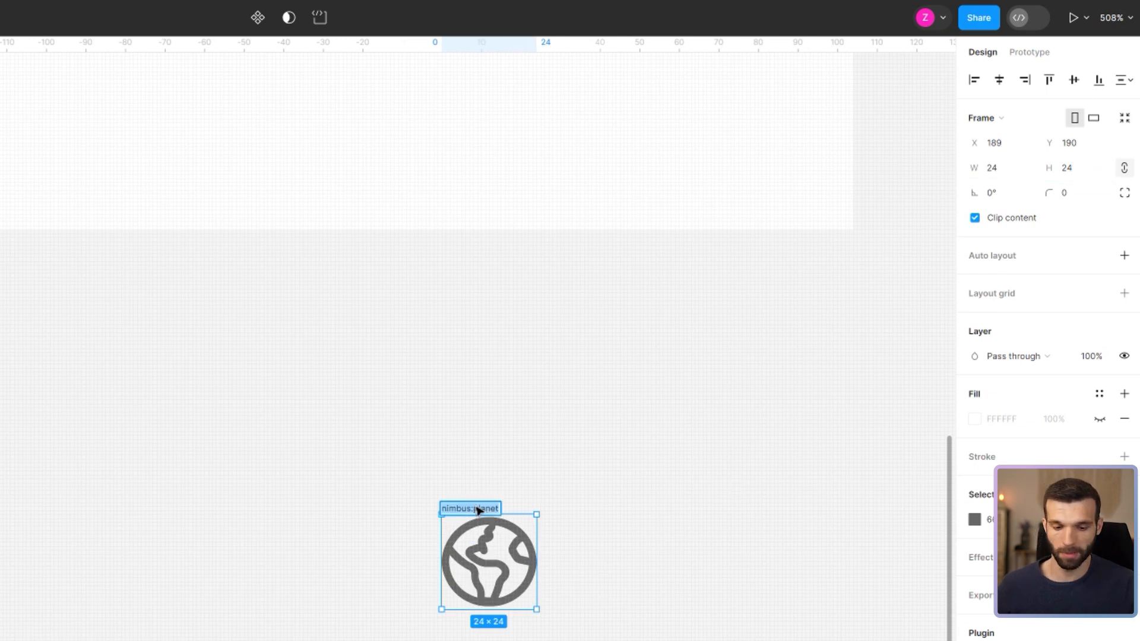
text(icon/planet)
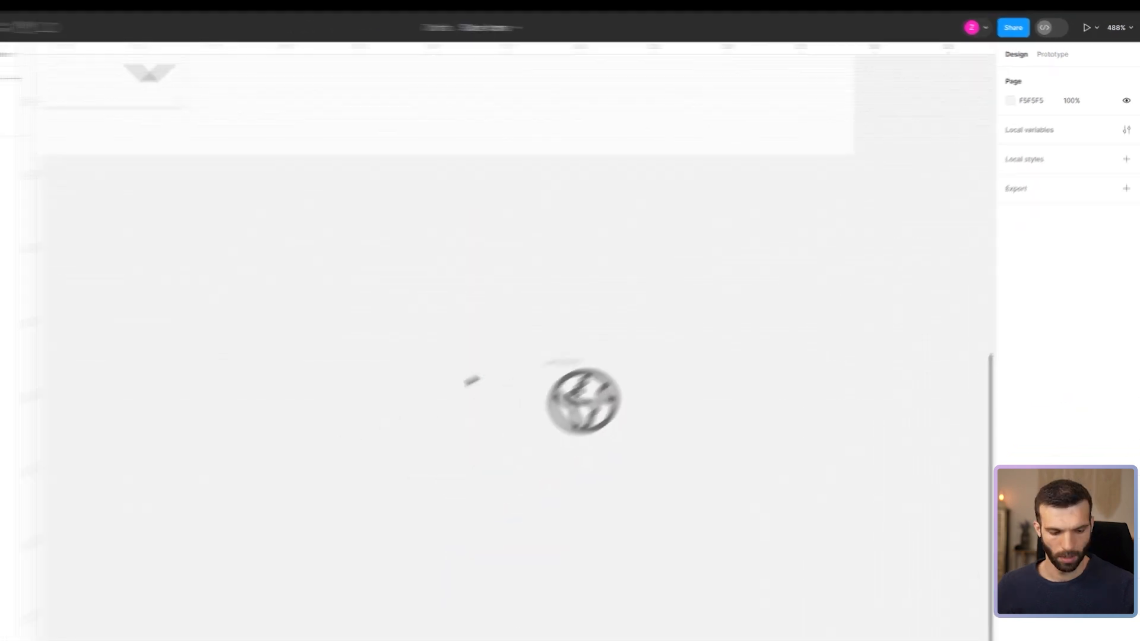
Reopen the Iconify plugin and search it for "gender" icons for the Gender slicer header.
key(ctrl+alt+p)
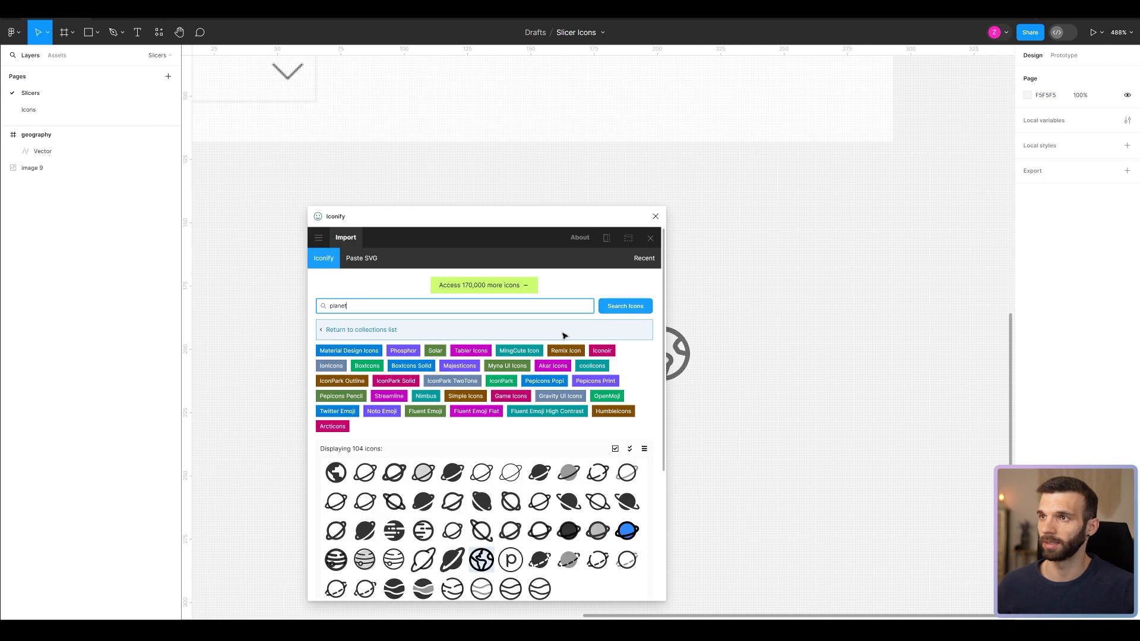
scroll(514, 162, down, 5)
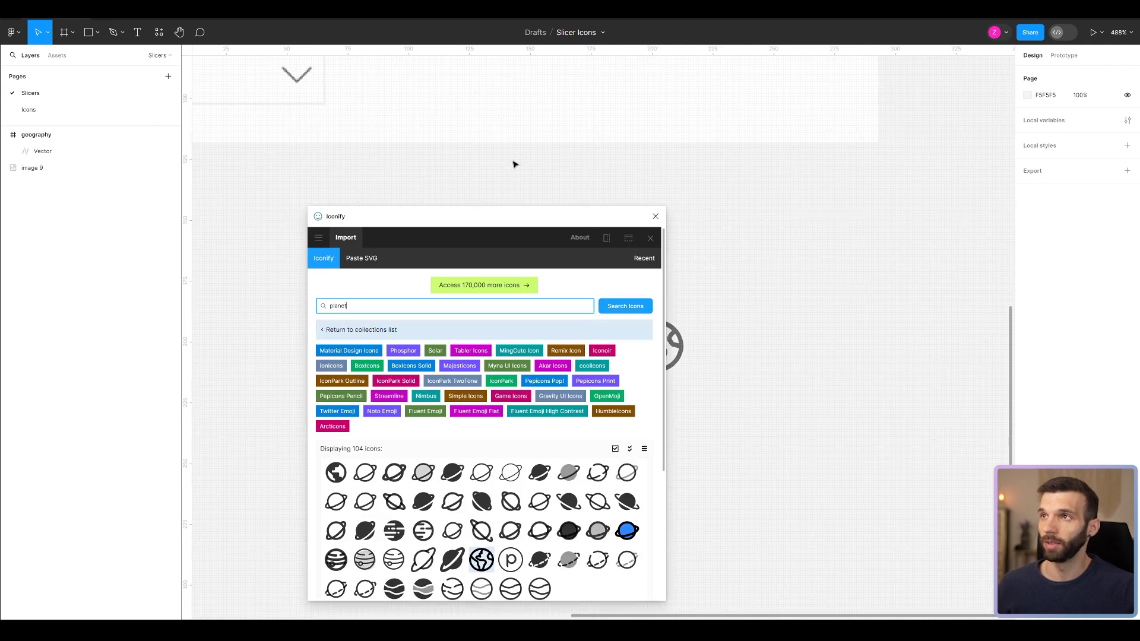
scroll(425, 153, left, 5)
scroll(425, 153, up, 3)
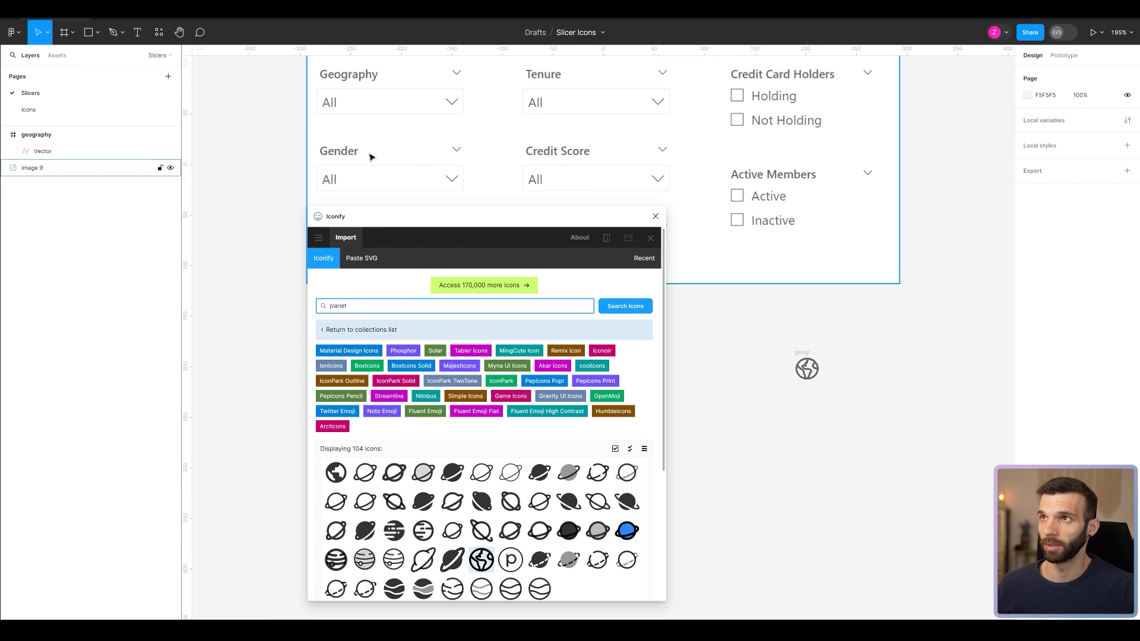
scroll(555, 186, right, 5)
scroll(554, 185, left, 3)
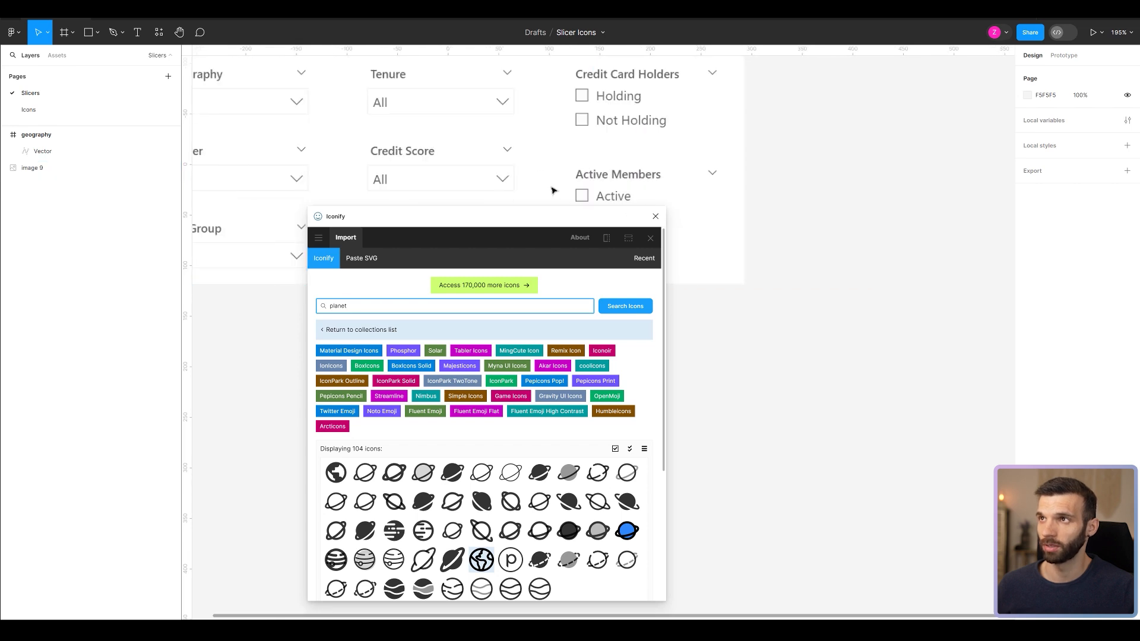
scroll(672, 219, up, 2)
key(ctrl+a)
text(gen)
key(Return)
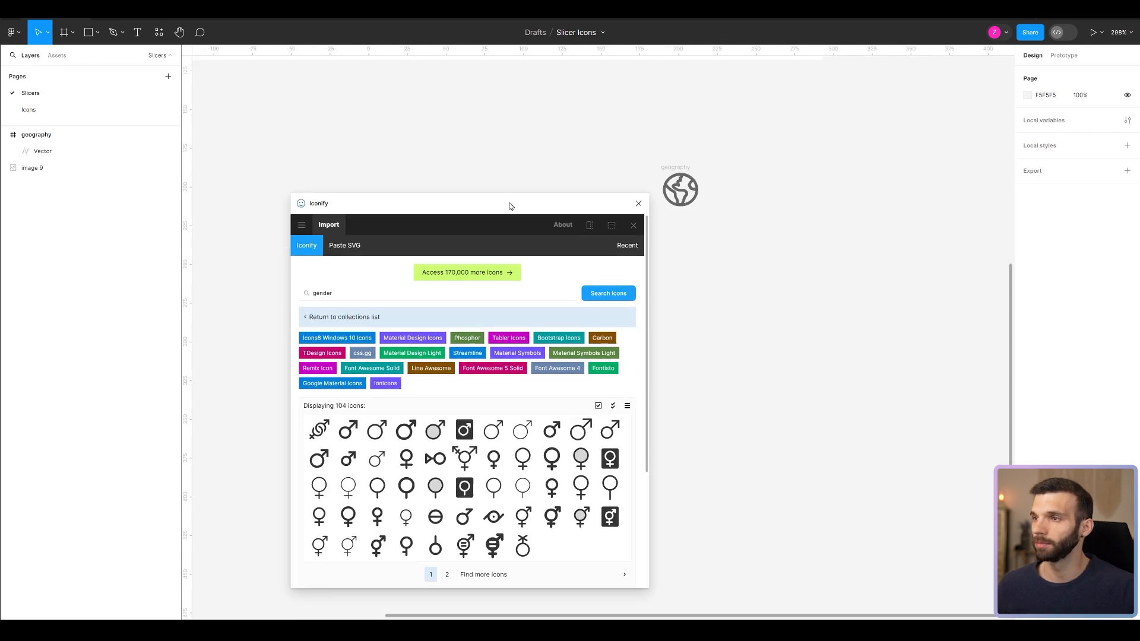
drag(509, 206, 509, 203)
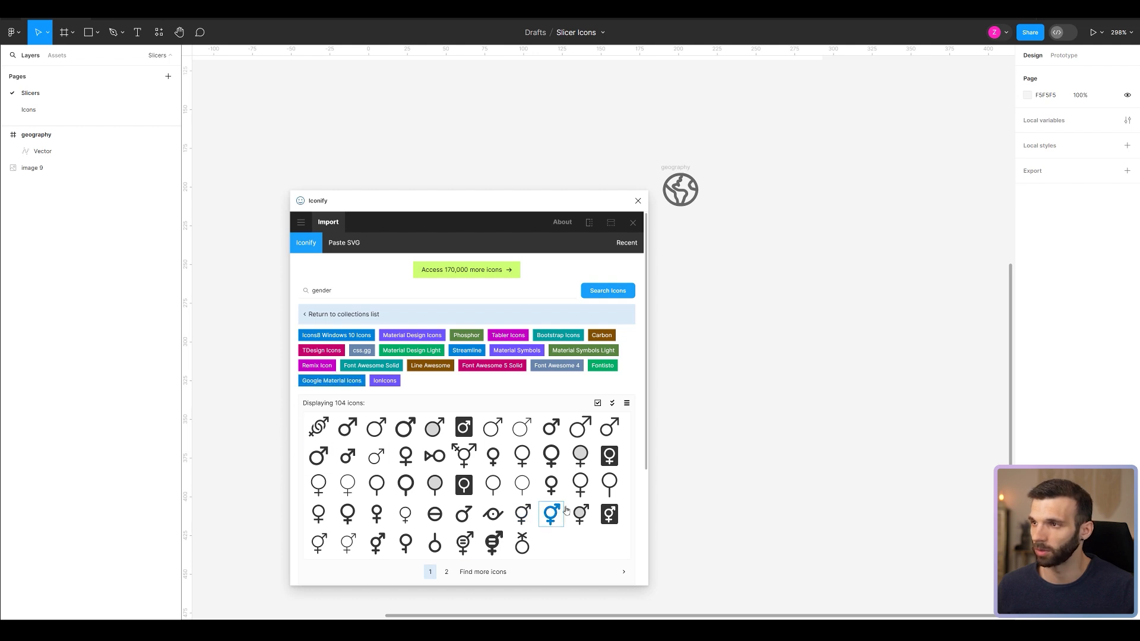
Import the ph:gender-intersex icon onto the canvas and resize it to 24 × 24 with constrained proportions.
drag(524, 522, 711, 274)
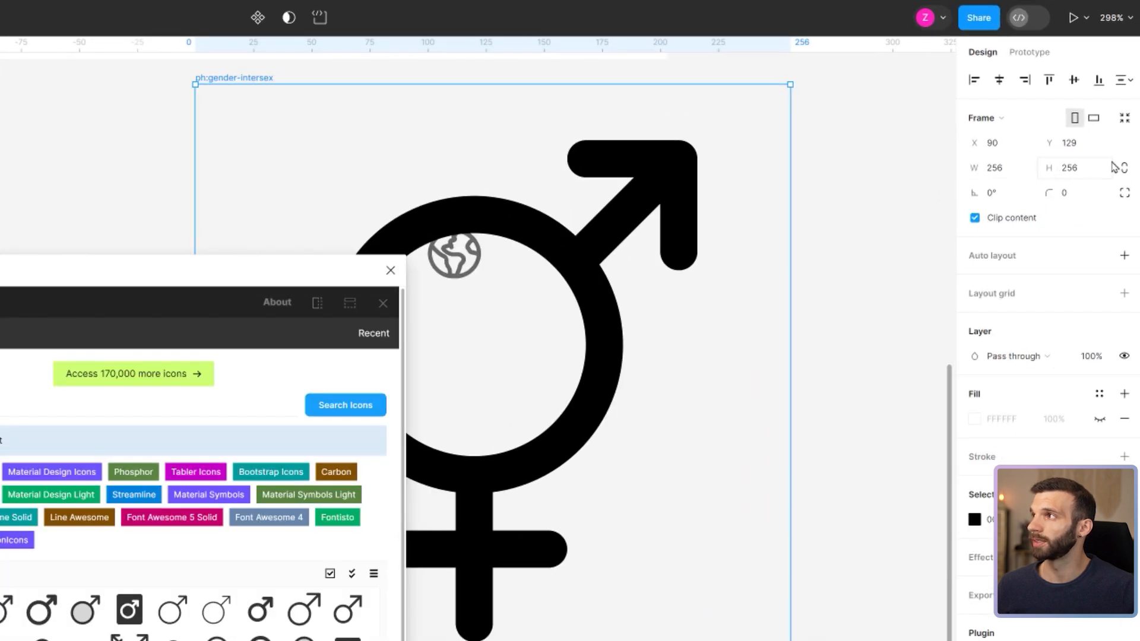
click(1082, 166)
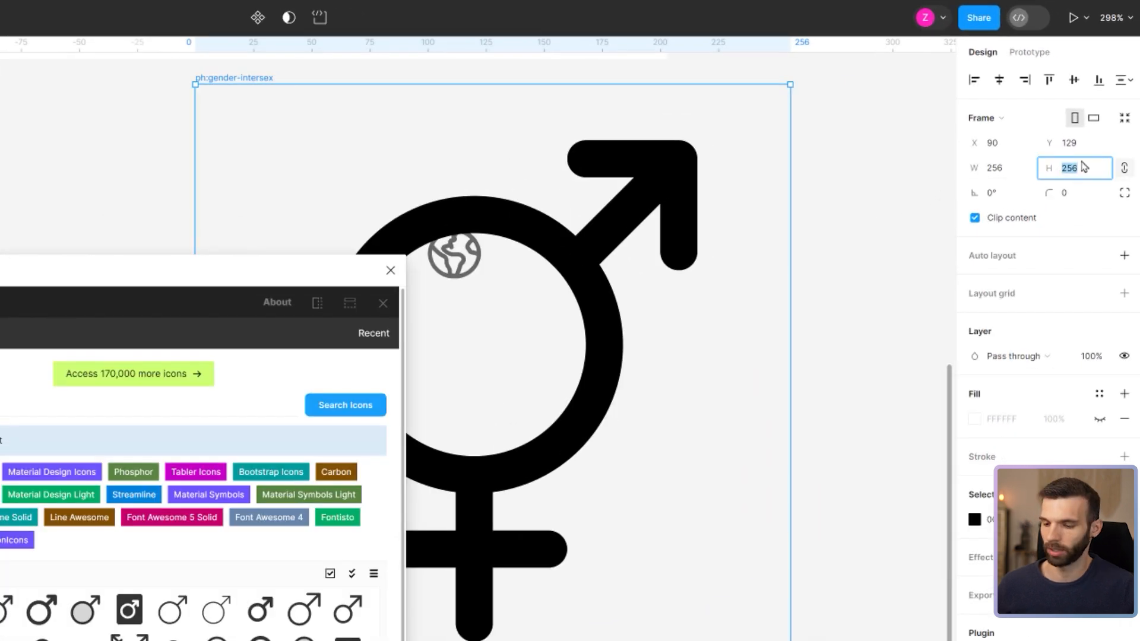
text(24)
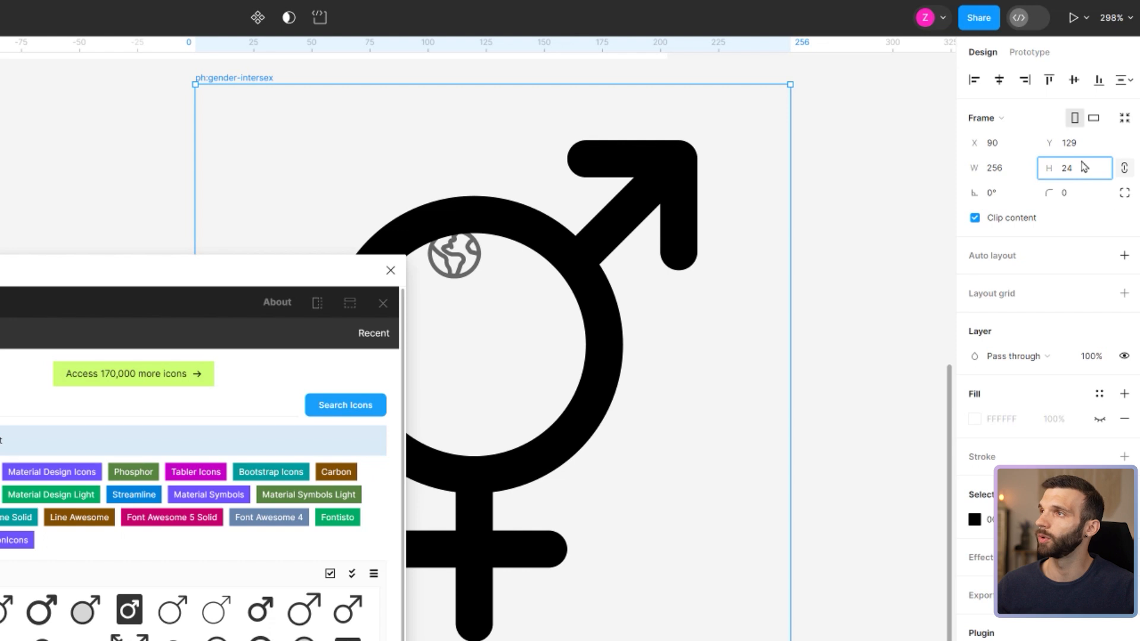
key(Return)
Align the gender icon directly below the geography icon and close the Iconify plugin.
drag(228, 76, 459, 312)
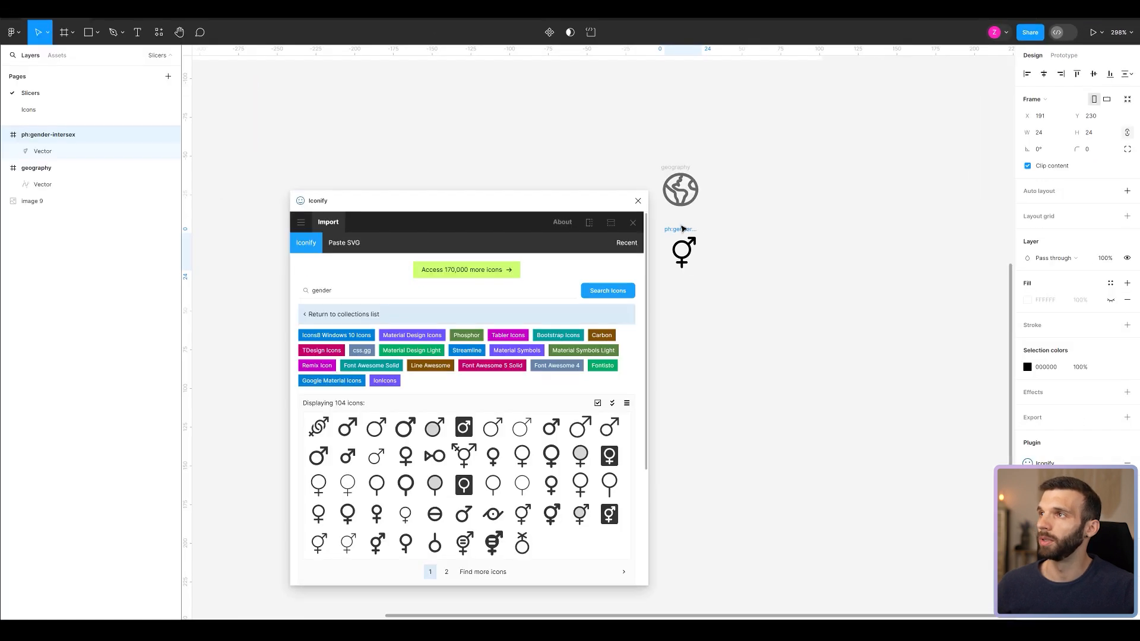
drag(682, 229, 679, 224)
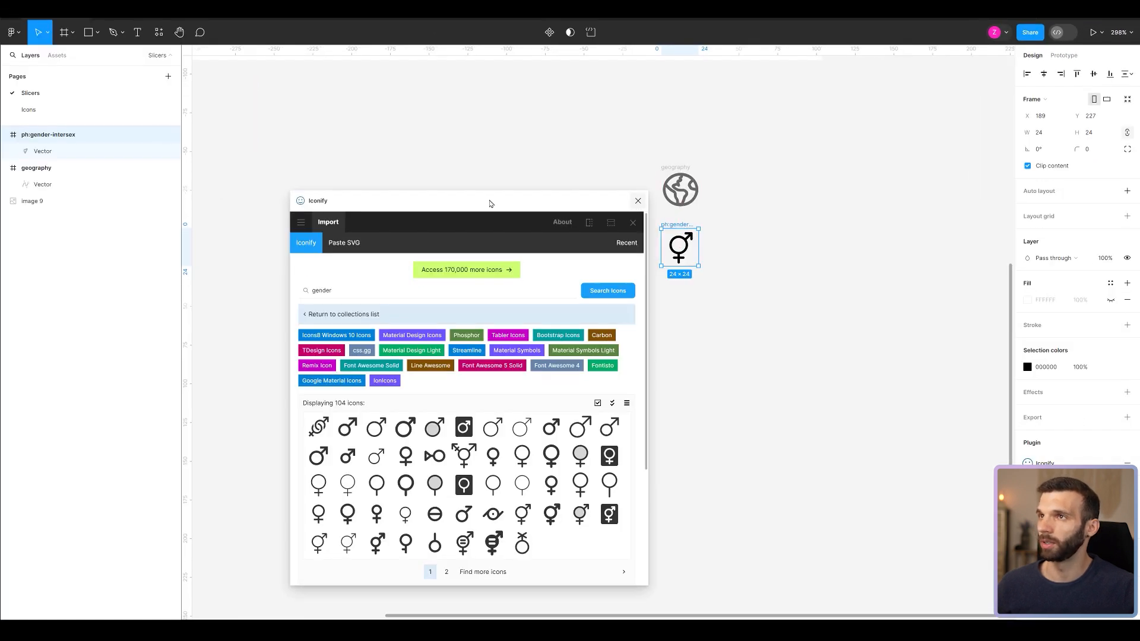
click(638, 200)
Scale the globe vector inside the geography frame down proportionally to 17.6 × 16.51, leaving the frame at its size.
scroll(690, 198, up, 10)
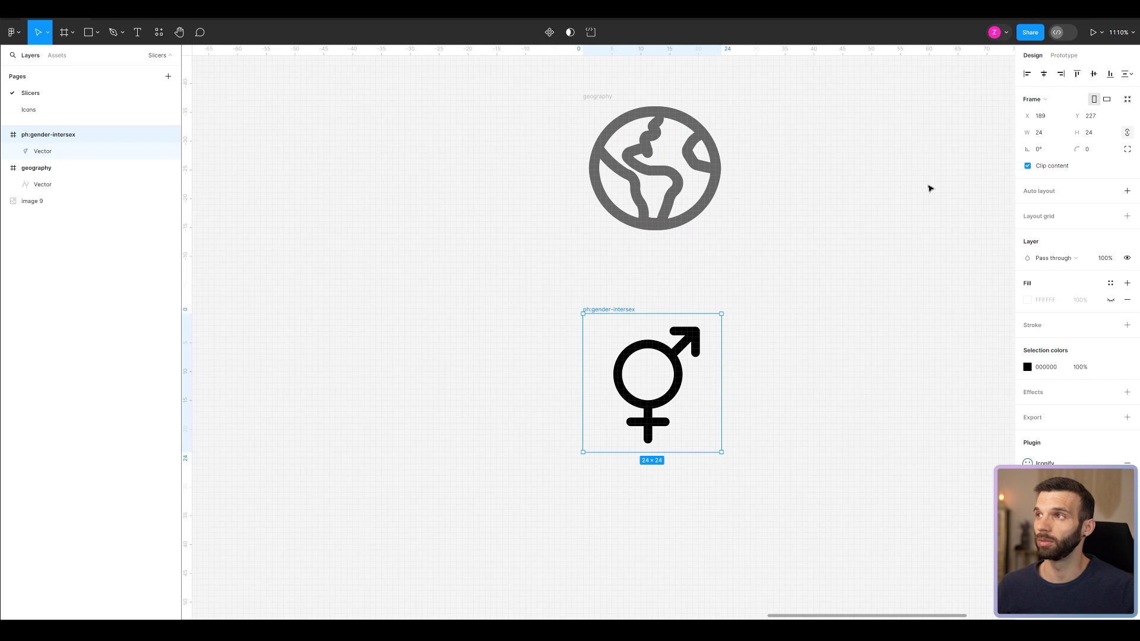
click(708, 162)
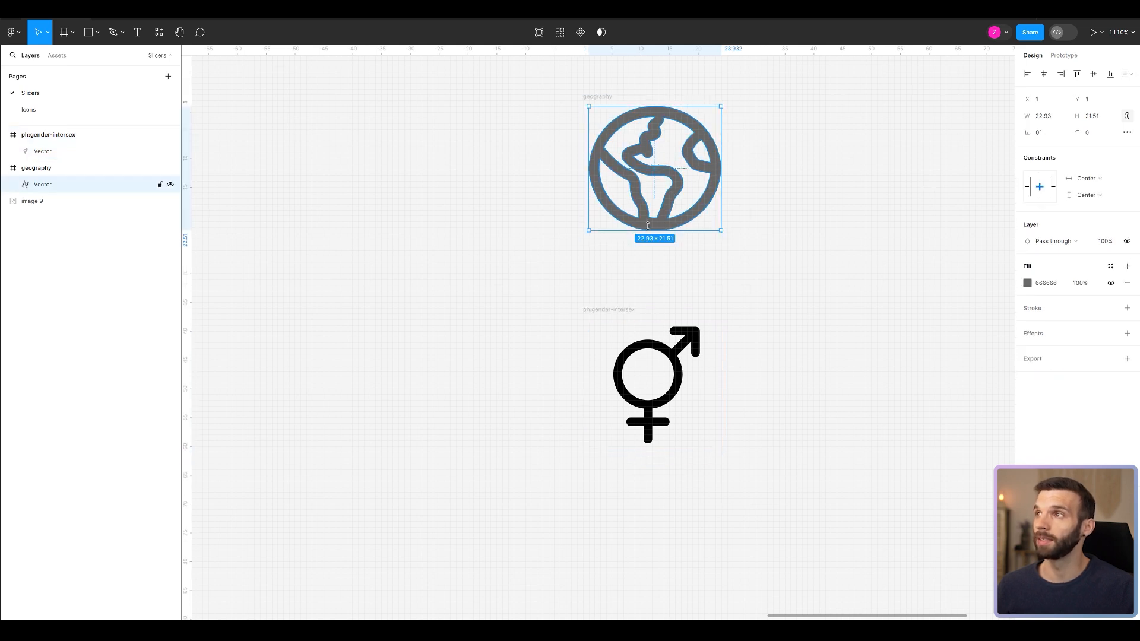
click(600, 97)
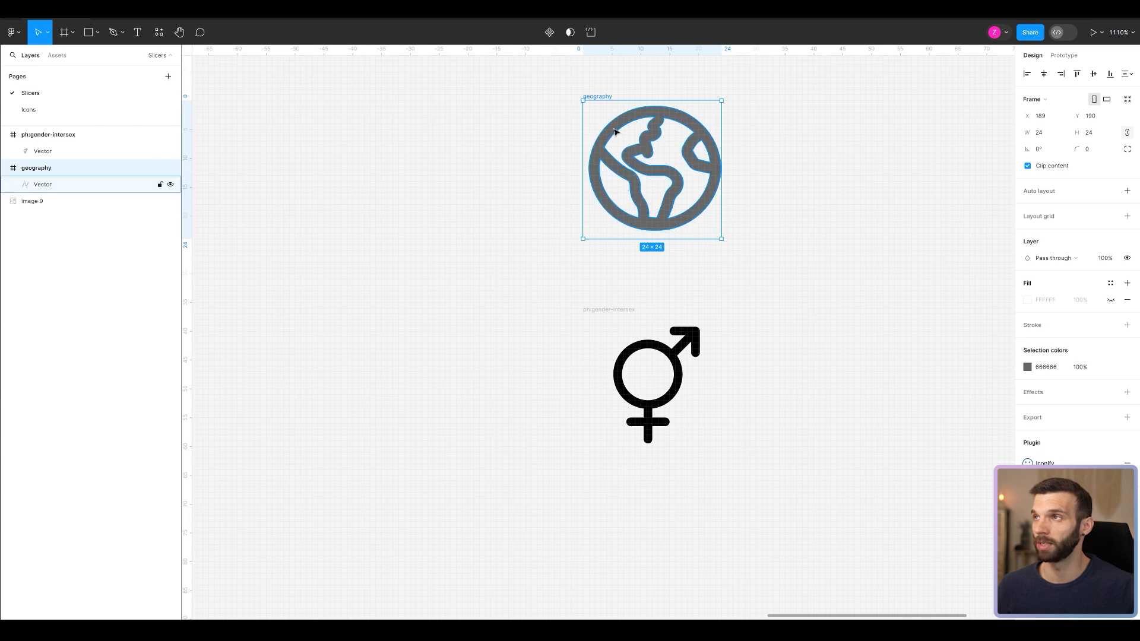
click(657, 119)
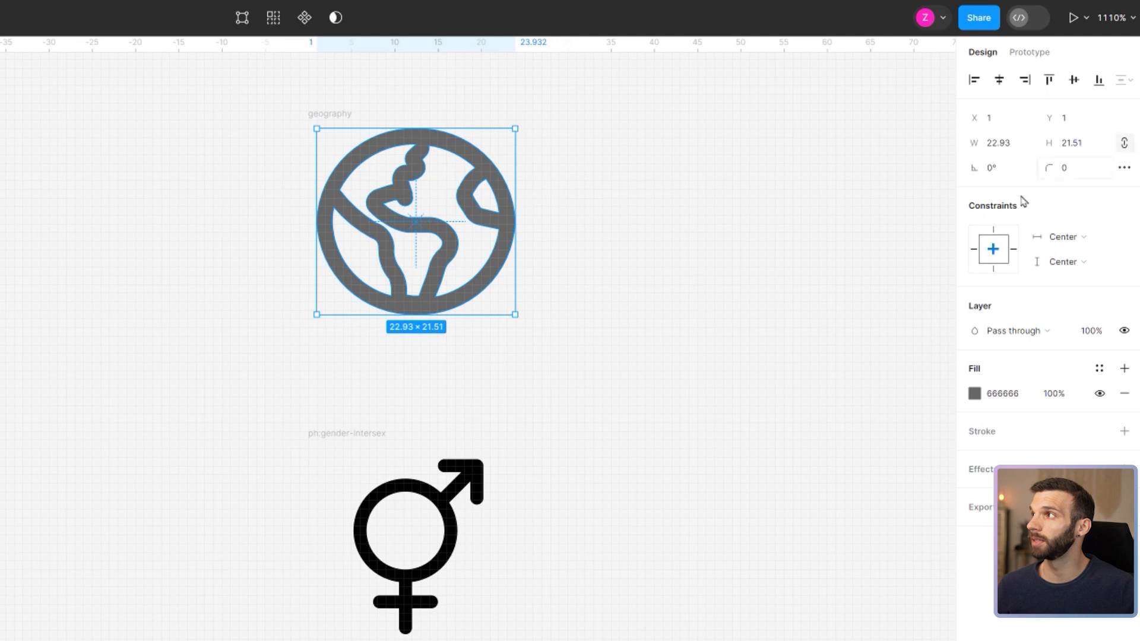
click(1124, 144)
click(1080, 146)
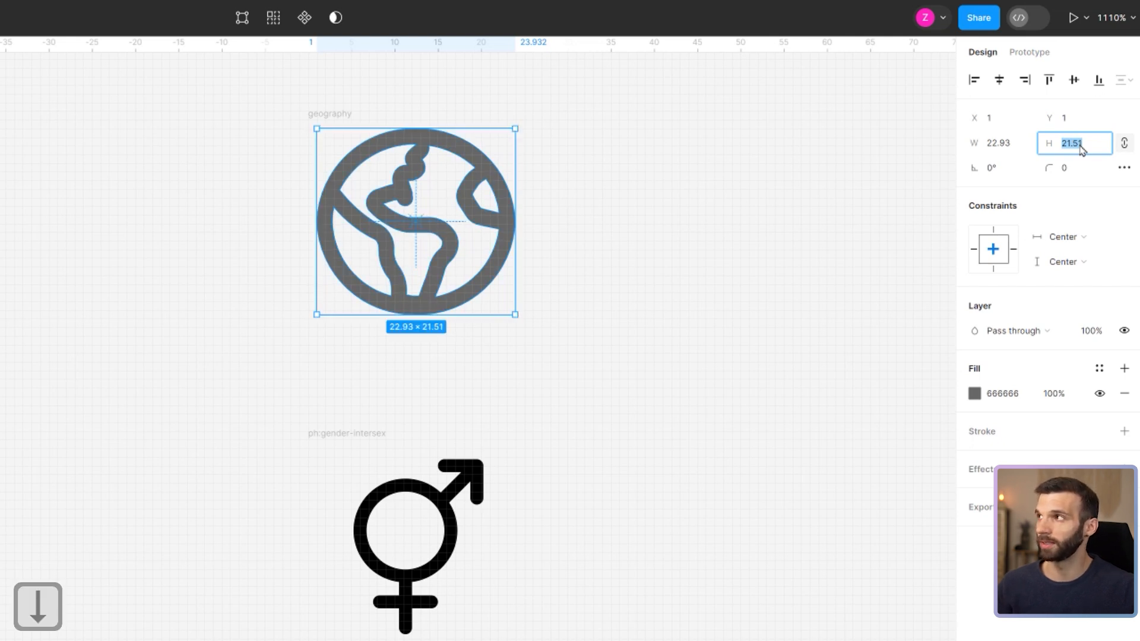
key(Down)
key(Down)
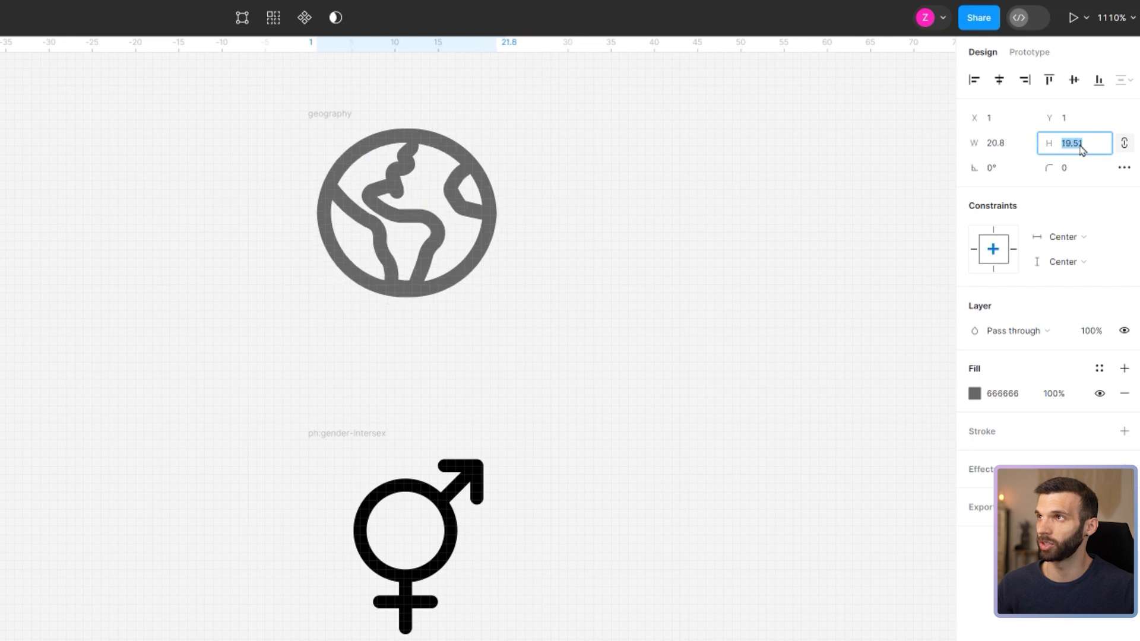
key(Down)
key(Down)
key(Down)
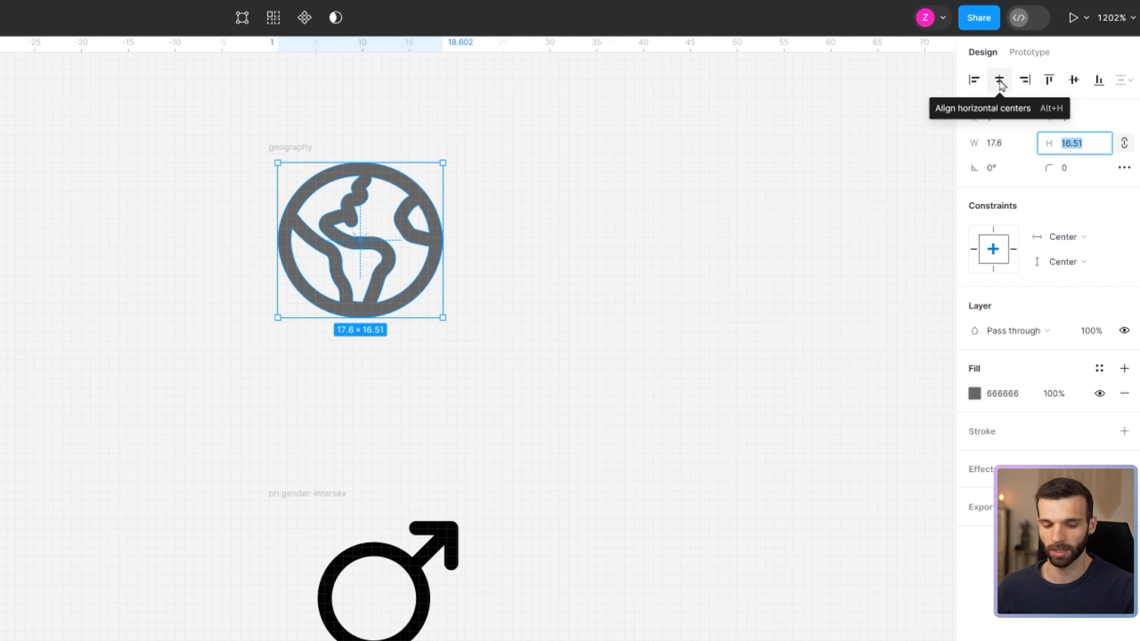
Center the globe vector horizontally and vertically within the geography frame, and select that frame.
key(alt+h)
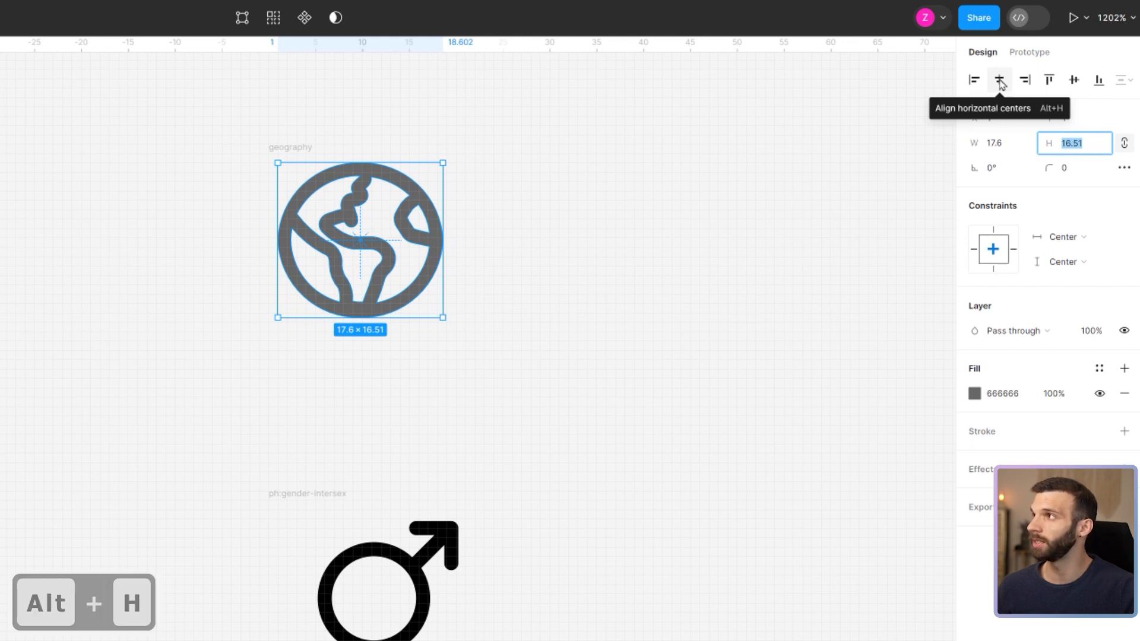
click(1000, 80)
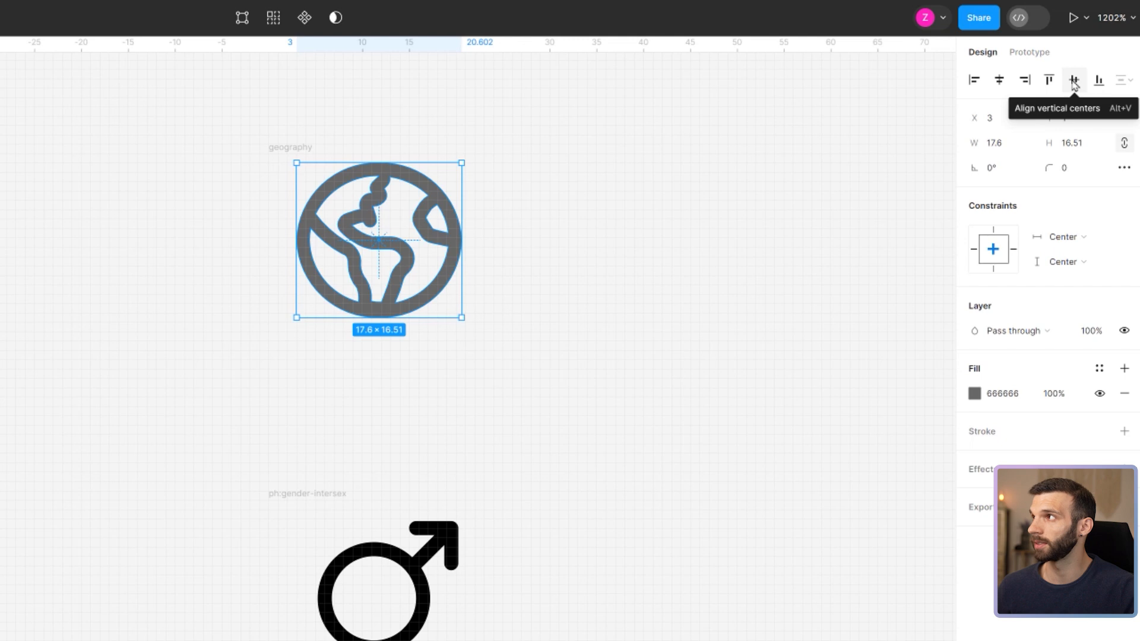
key(alt+v)
click(1074, 80)
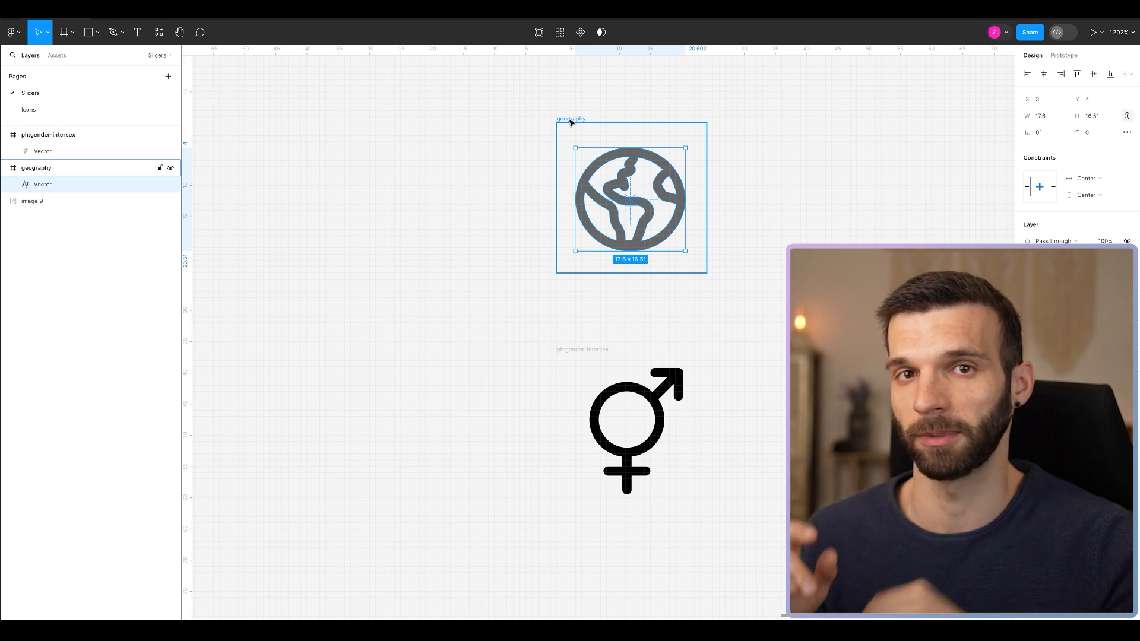
click(570, 120)
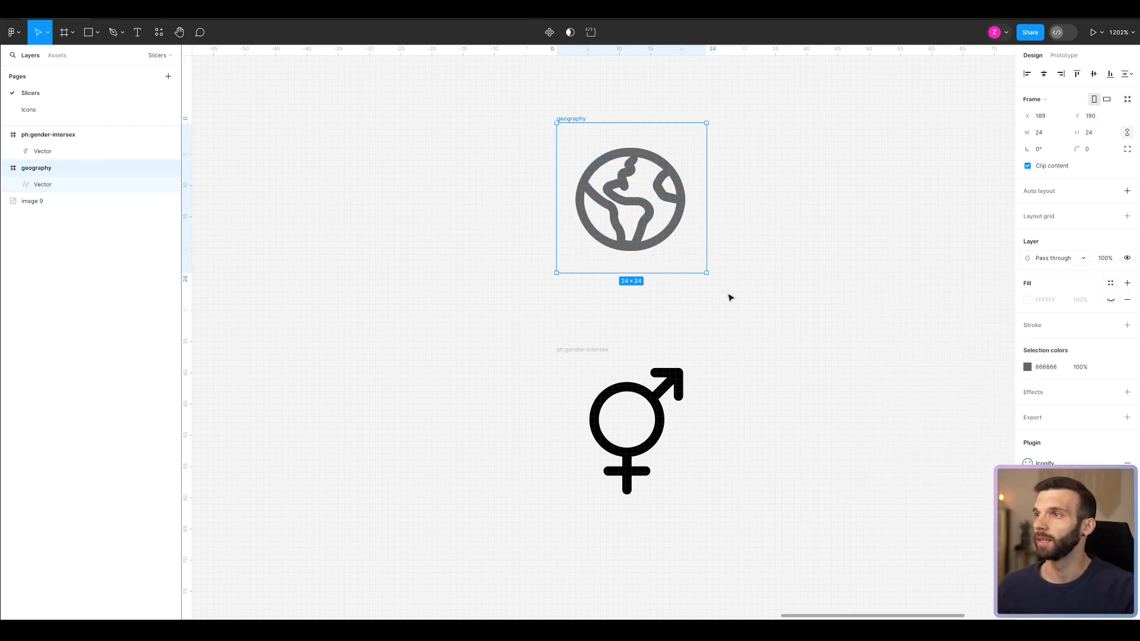
Rename the ph:gender-intersex frame "gender".
click(603, 351)
double_click(603, 350)
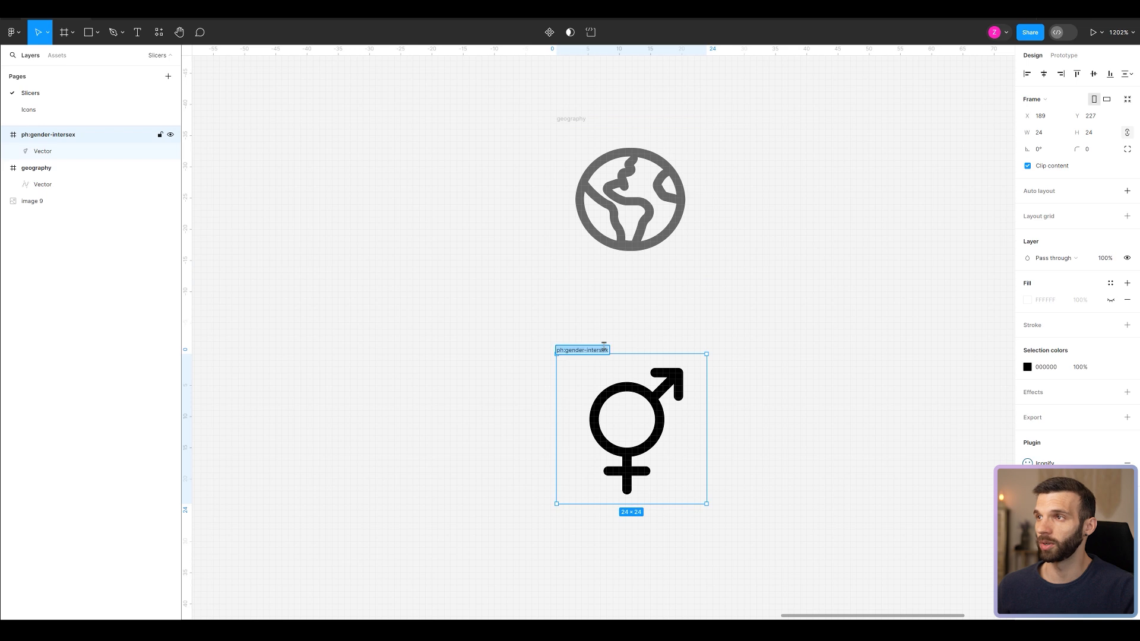
text(gender)
key(Return)
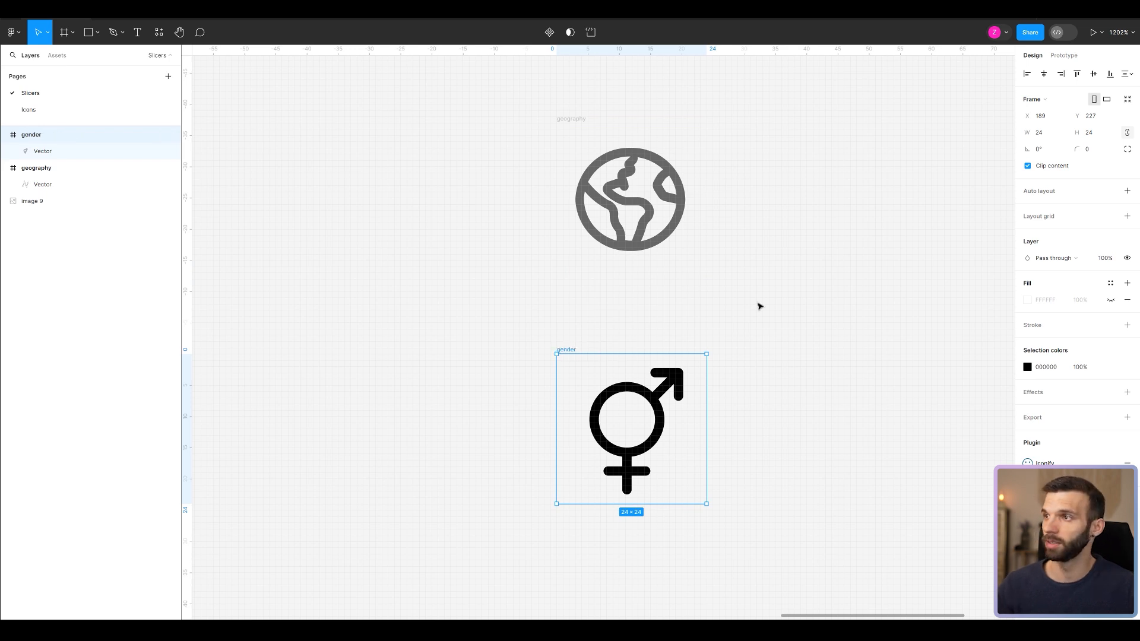
Set the gender icon's selection color to 666666 and deselect the icon.
click(1057, 366)
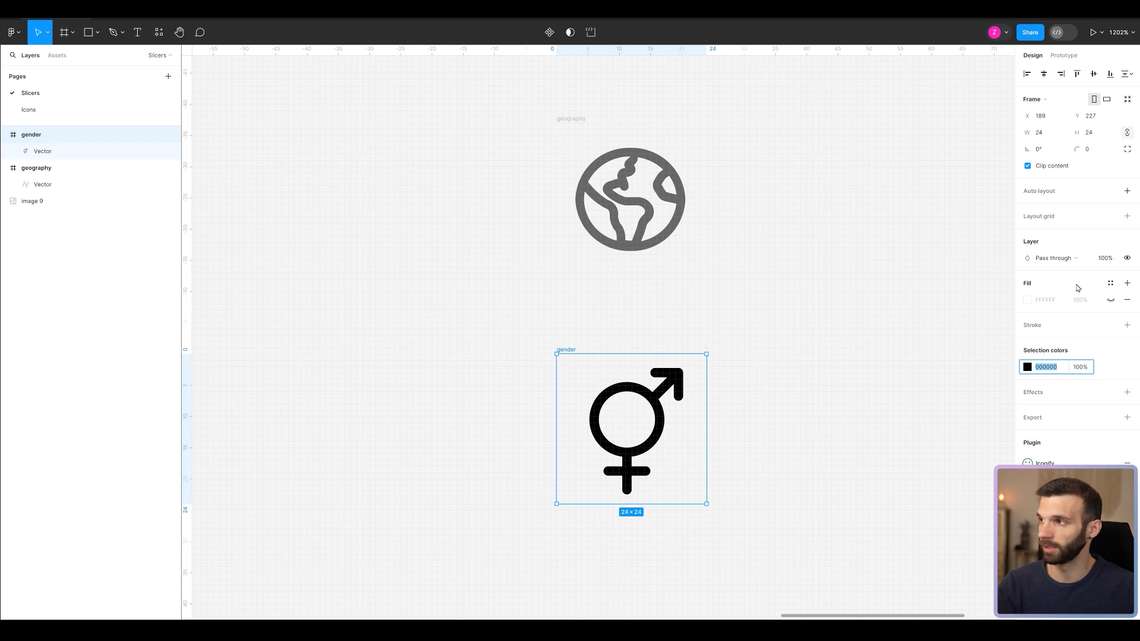
text(6)
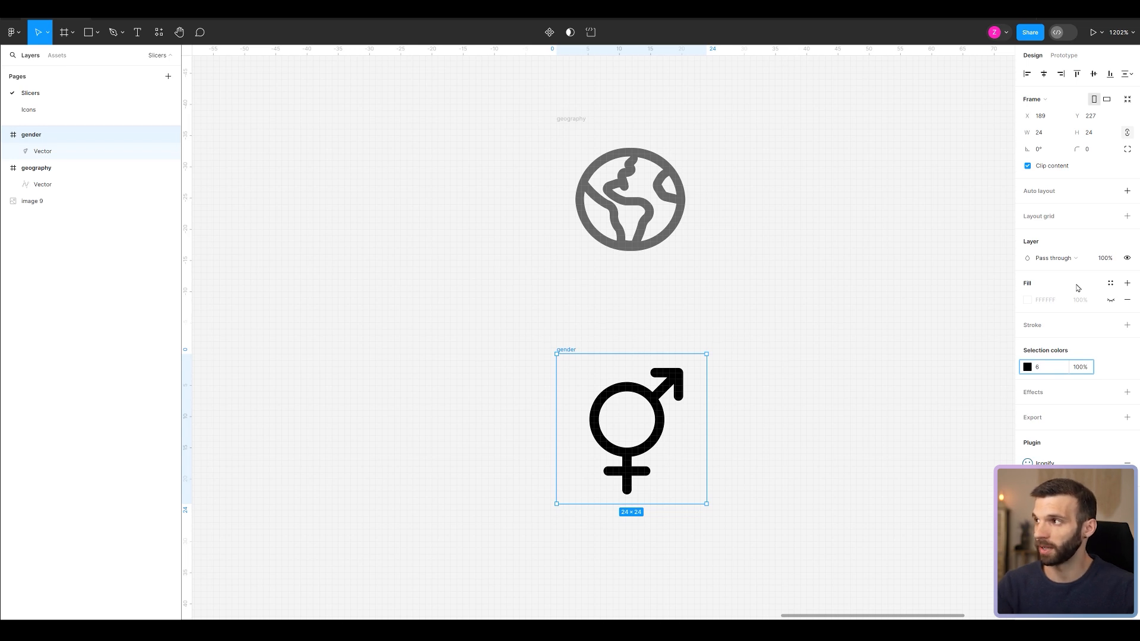
key(Return)
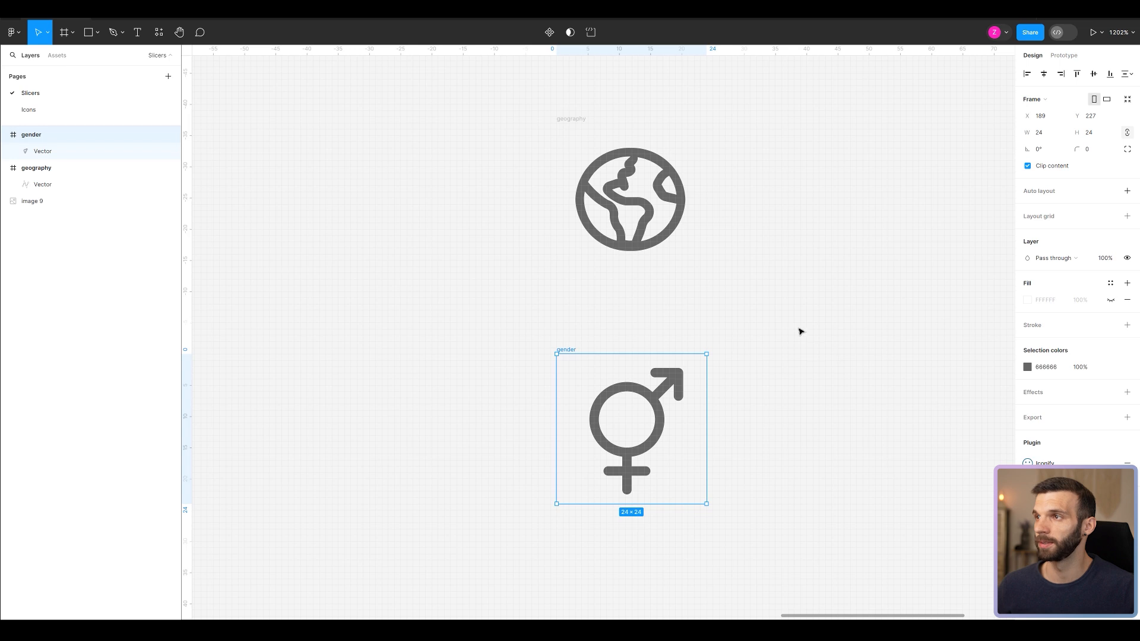
scroll(792, 327, down, 3)
scroll(795, 341, up, 2)
click(794, 346)
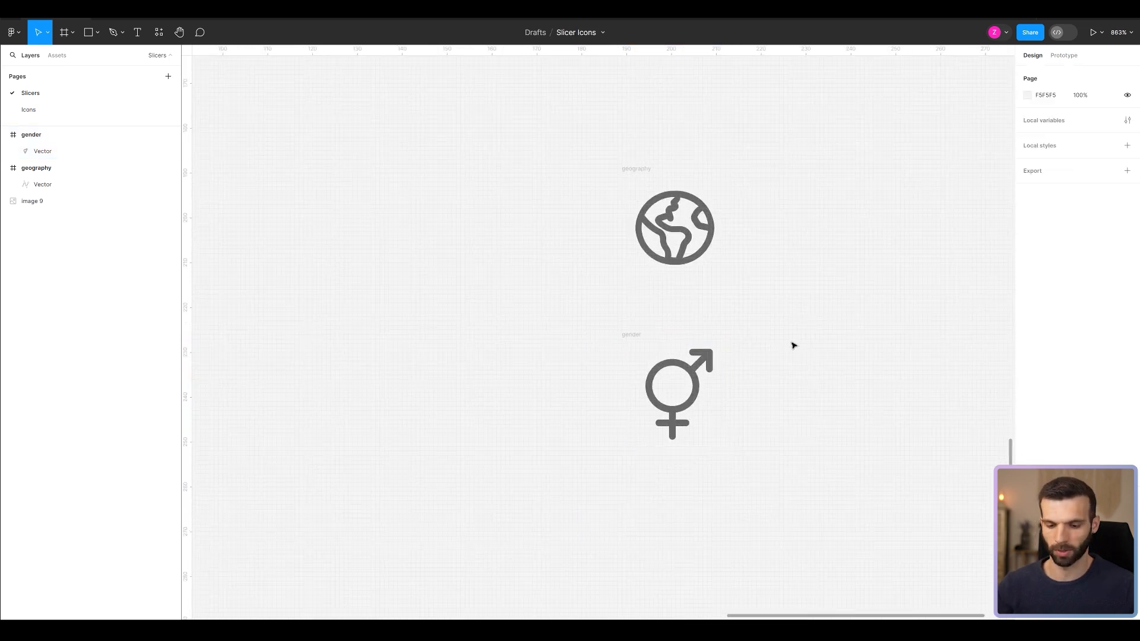
Reopen the Iconify plugin, check the remaining slicer headers and search for "people" icons.
key(ctrl+alt+p)
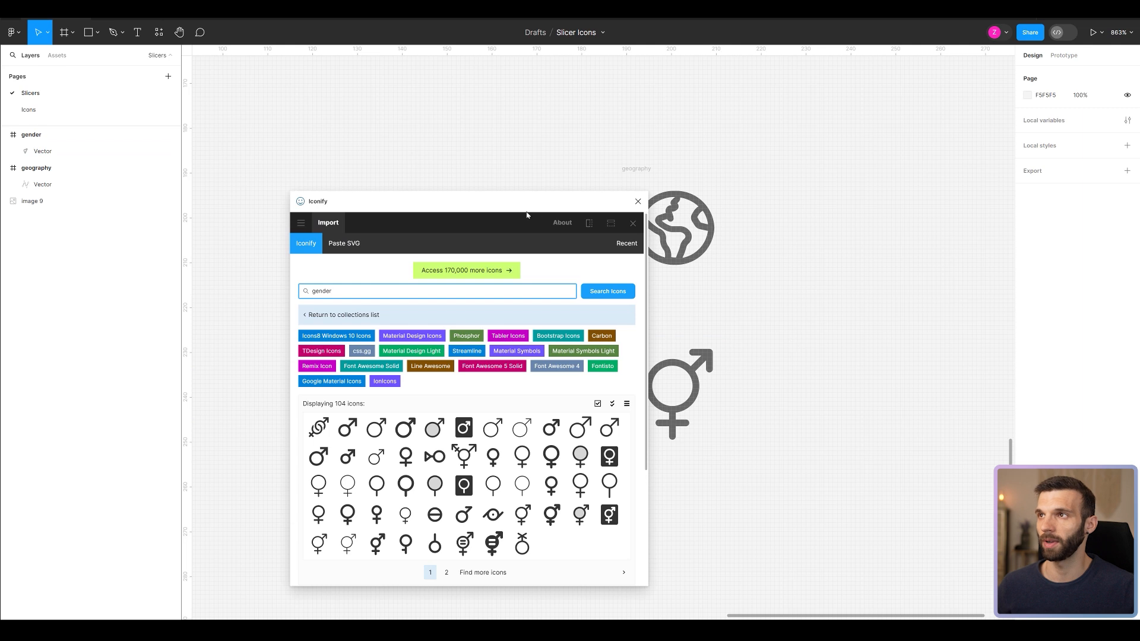
scroll(409, 125, down, 4)
scroll(330, 156, up, 6)
scroll(330, 159, down, 3)
scroll(347, 159, down, 6)
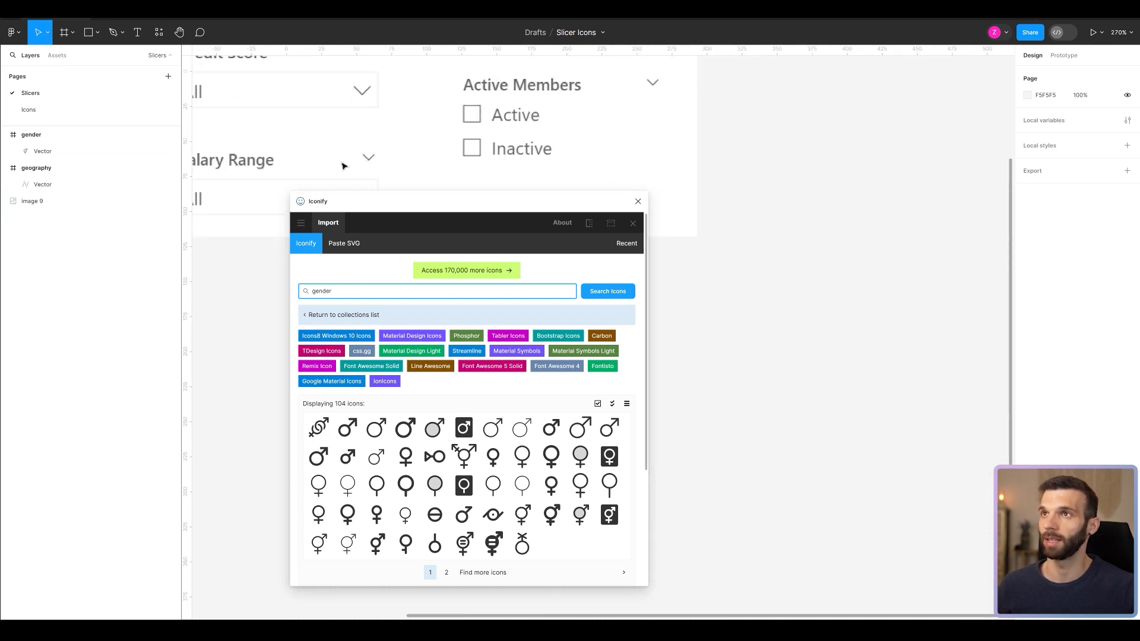
scroll(529, 140, up, 8)
scroll(623, 92, left, 12)
scroll(623, 93, down, 3)
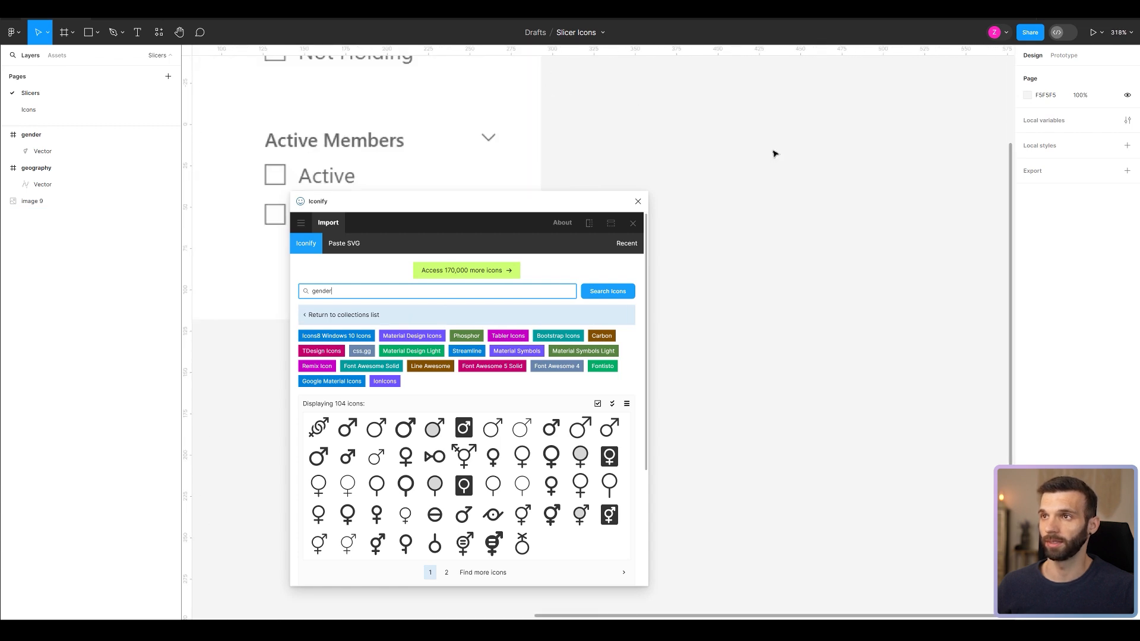
scroll(822, 209, down, 4)
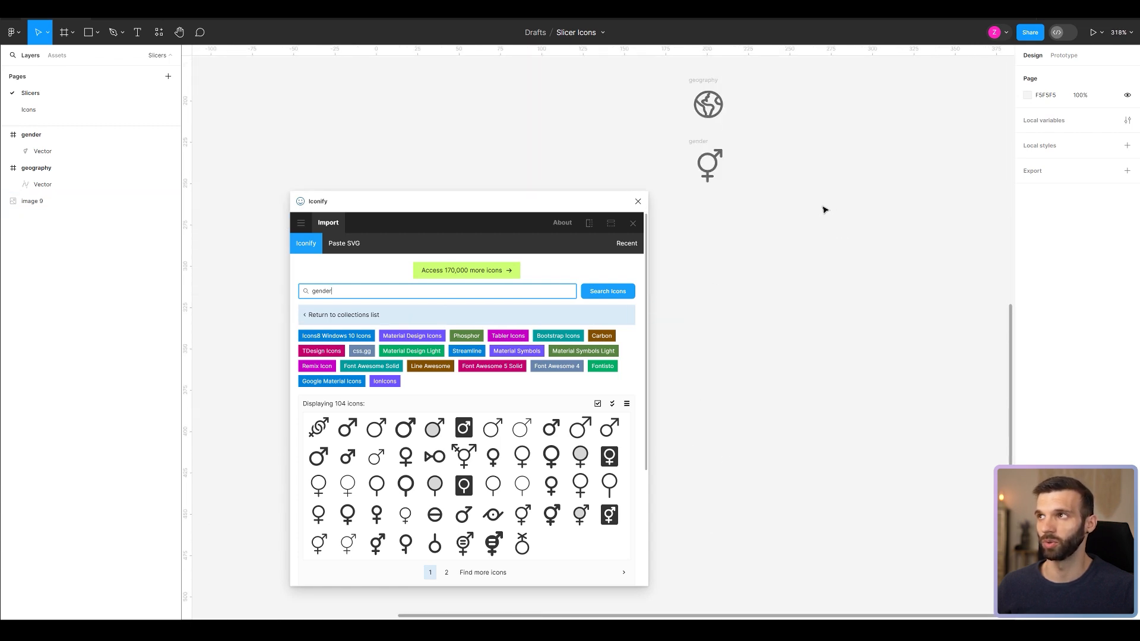
scroll(823, 211, up, 3)
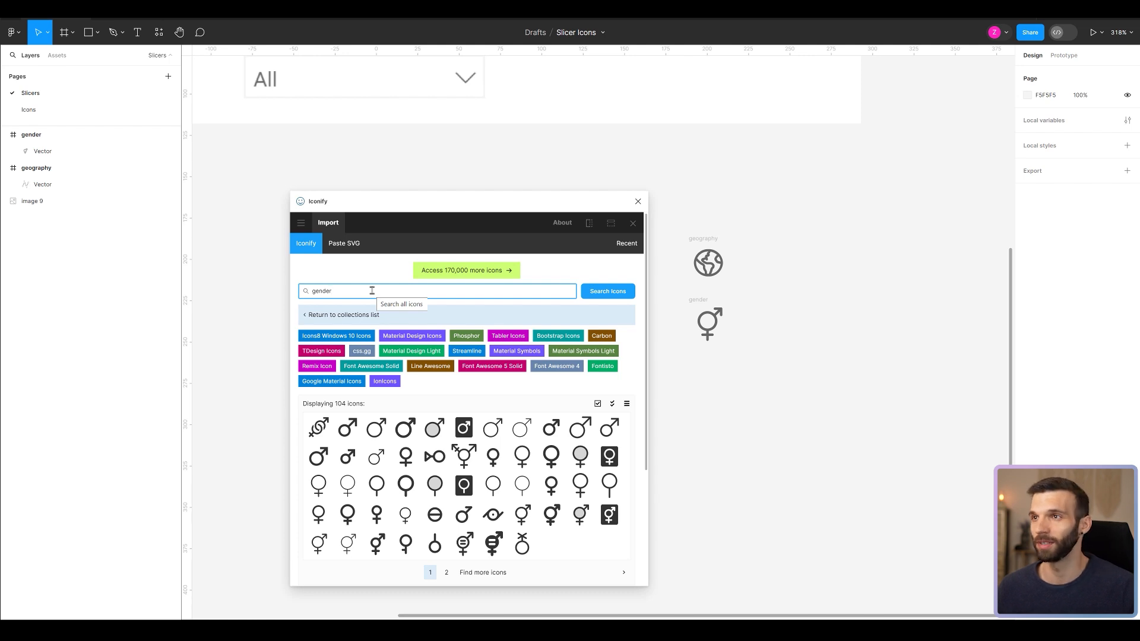
key(ctrl+a)
text(peo)
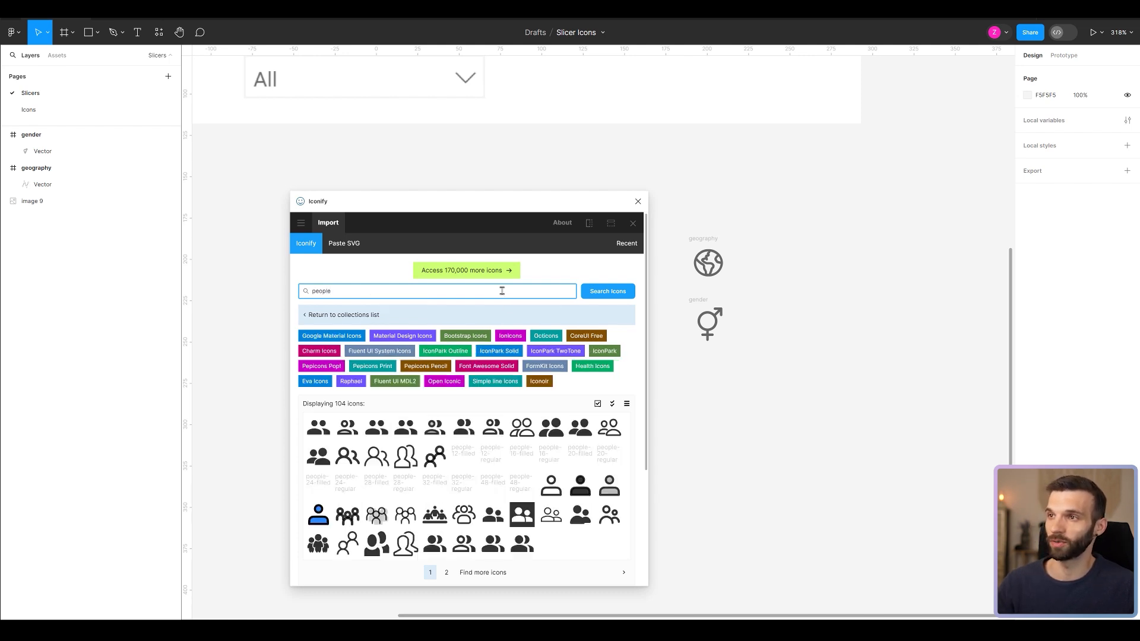
scroll(590, 289, up, 4)
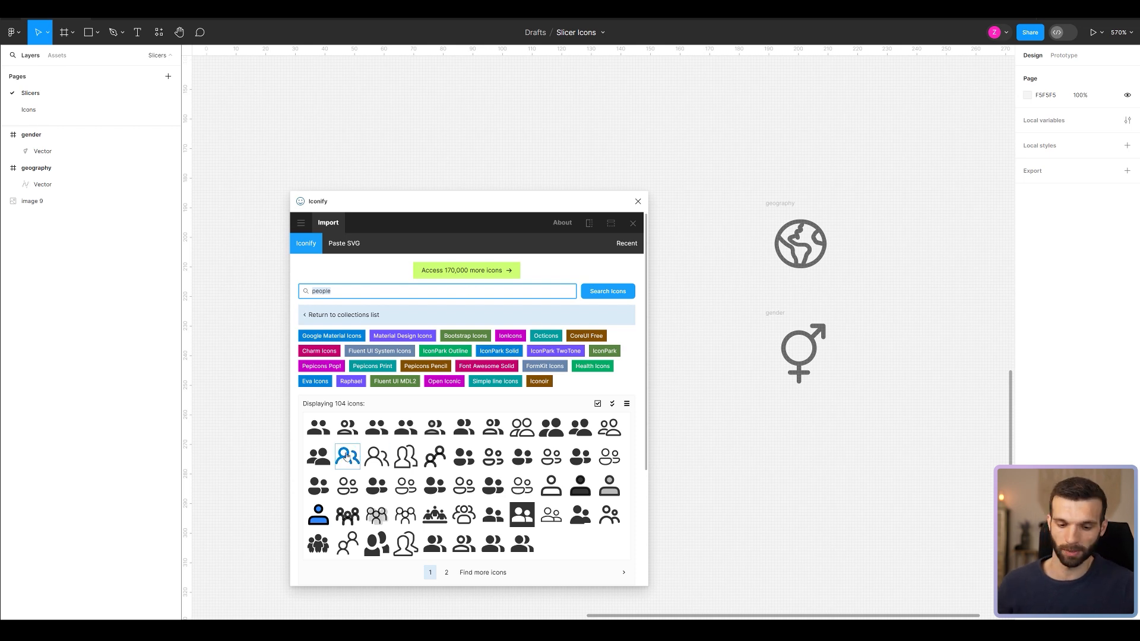
Search the icon library for "users" and place the ph:users icon on the canvas below the gender icon.
text(users)
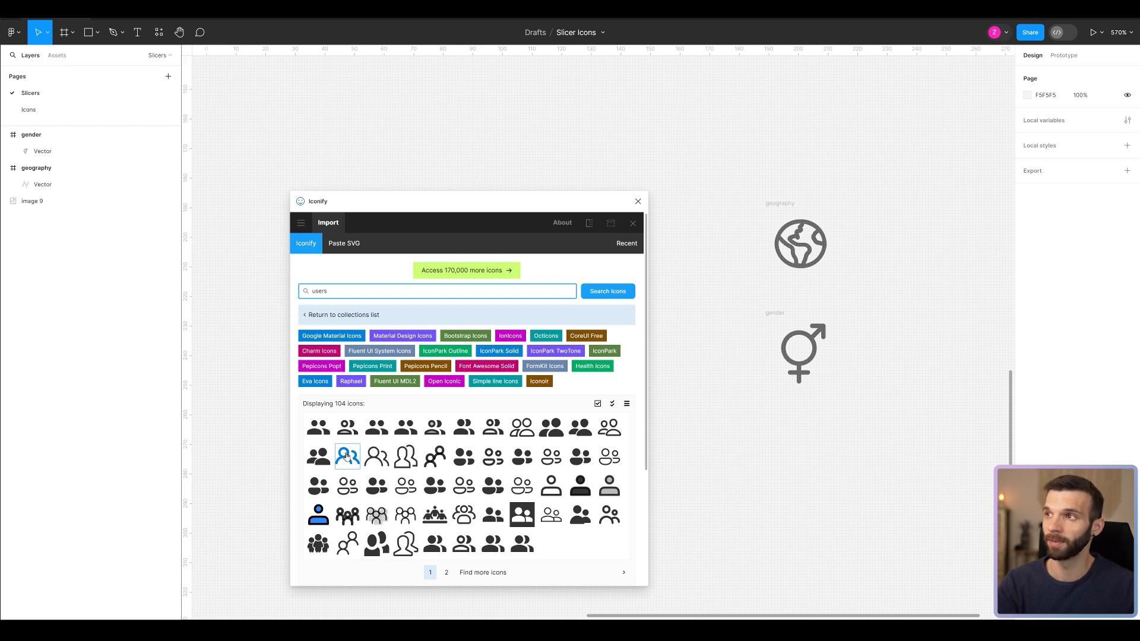
key(Return)
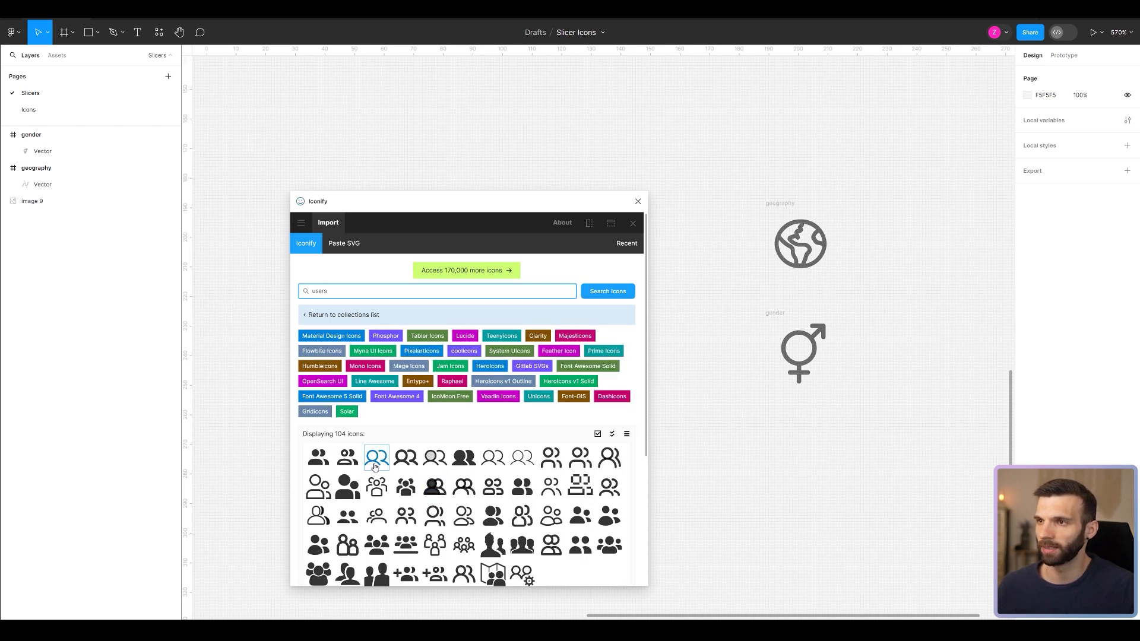
drag(372, 464, 800, 450)
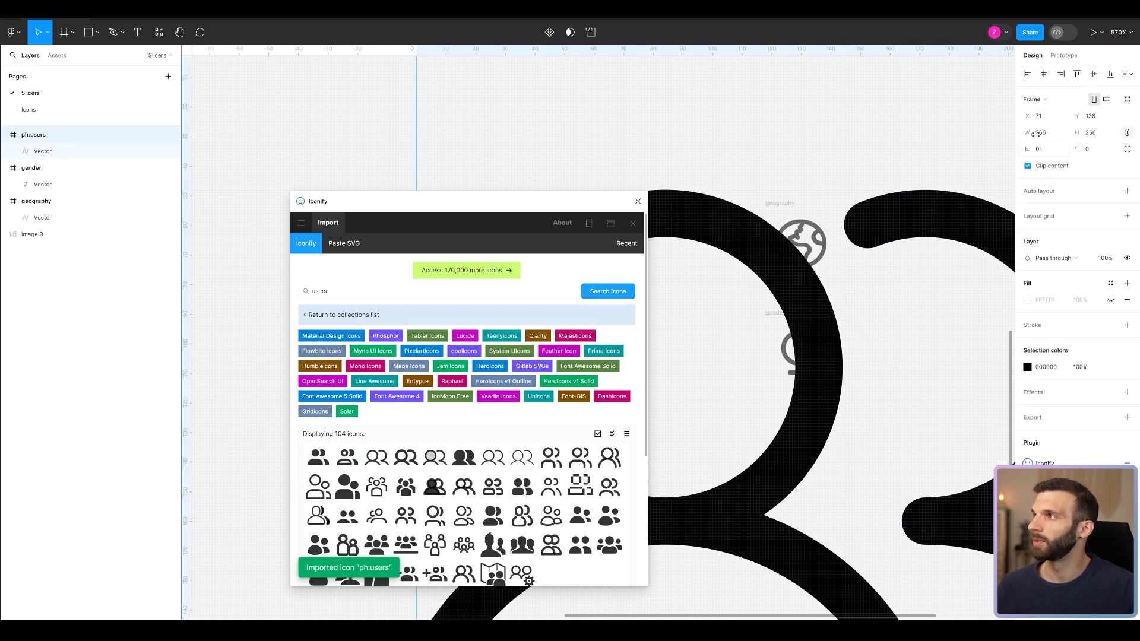
Resize the imported ph:users frame proportionally to 24 × 24.
click(1095, 135)
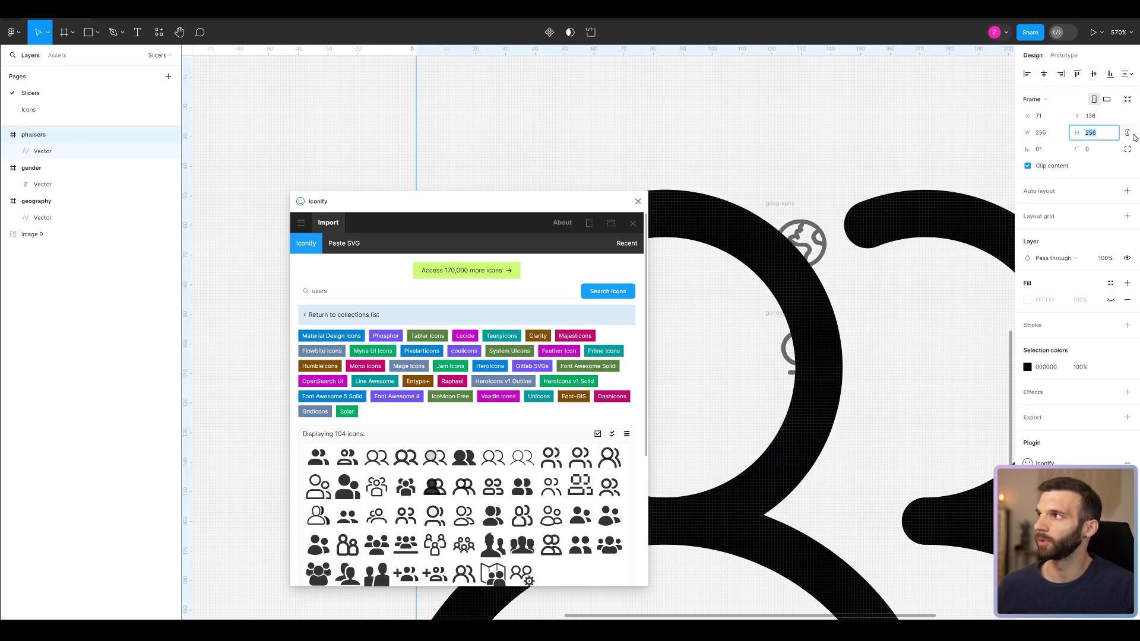
text(2)
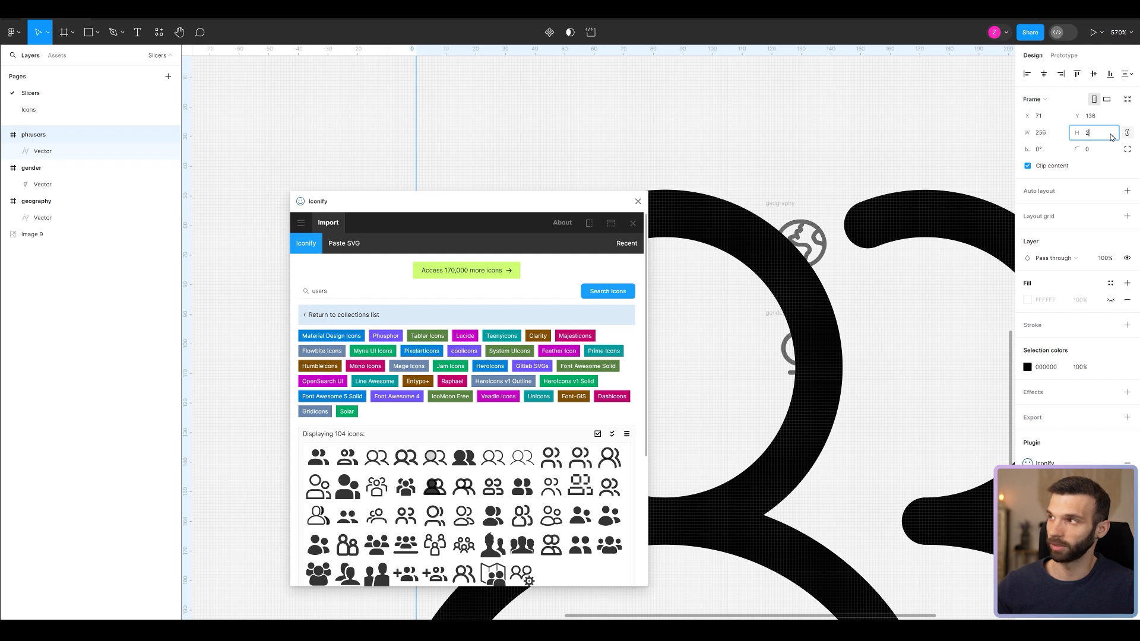
text(4)
key(Return)
scroll(855, 481, up, 3)
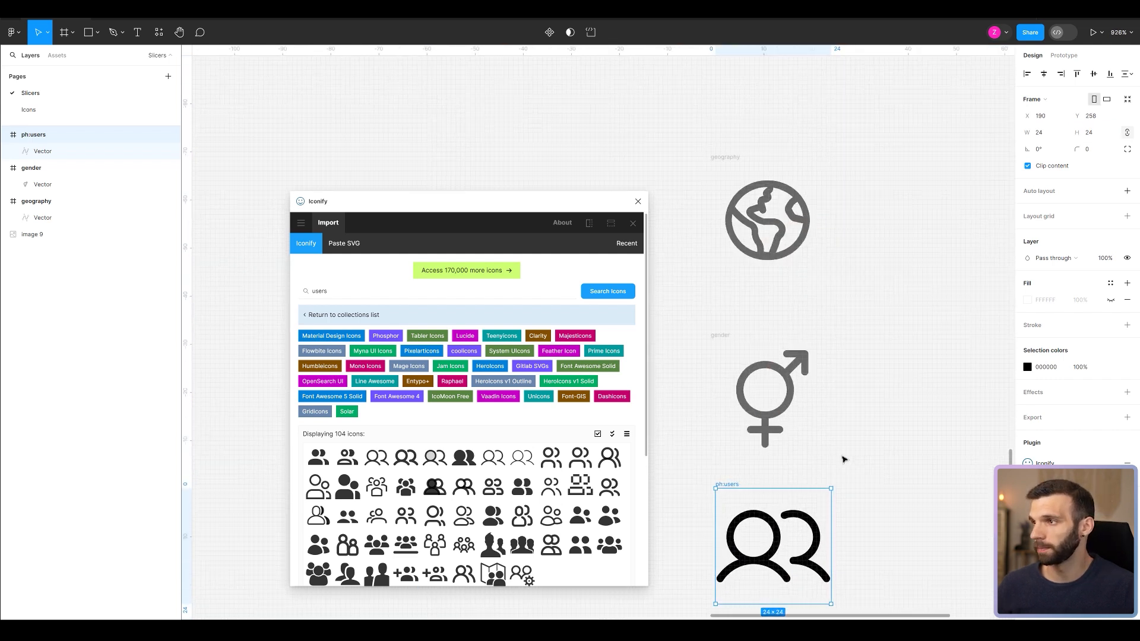
scroll(844, 460, down, 1)
Scale the ph:users vector proportionally to a height of 14.01 and center it horizontally and vertically within its frame.
click(1126, 133)
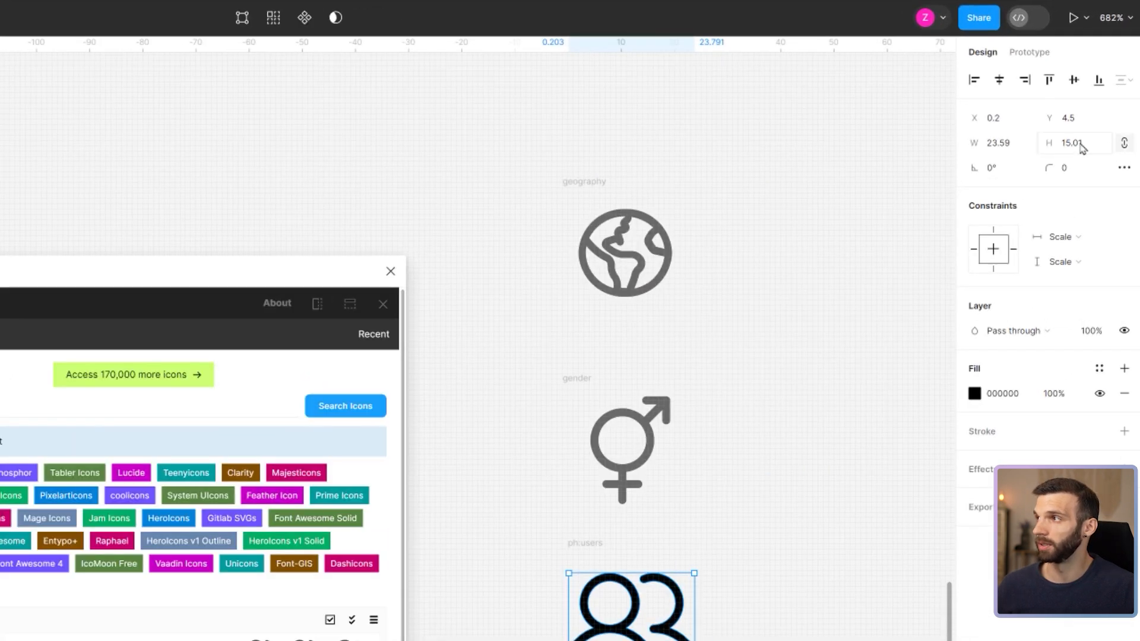
click(1081, 147)
key(Down)
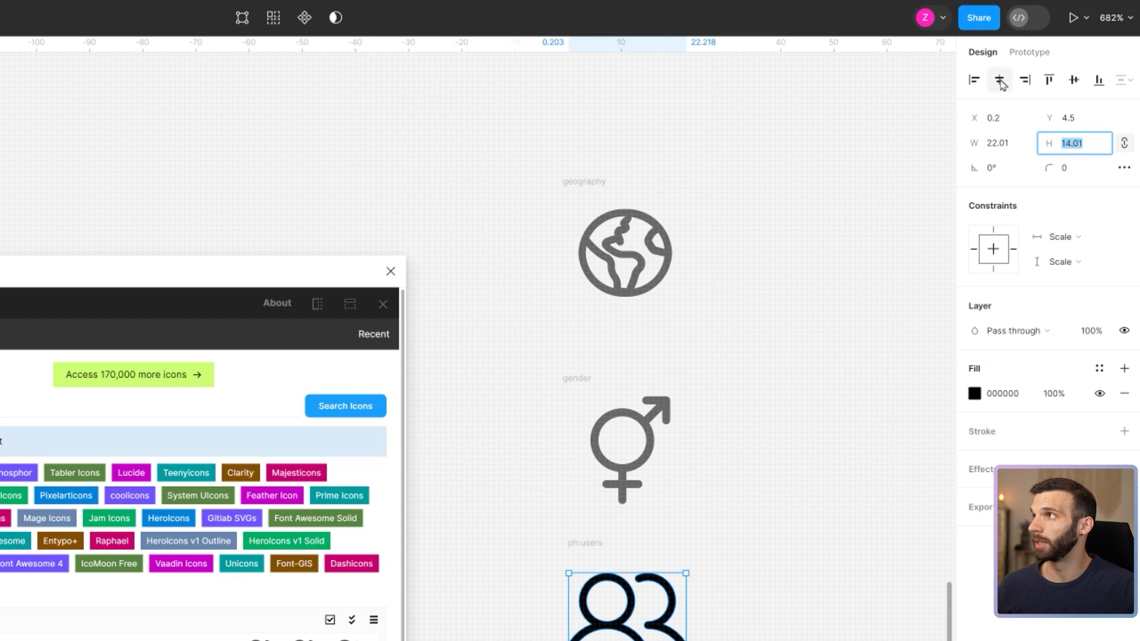
click(1000, 80)
click(1073, 81)
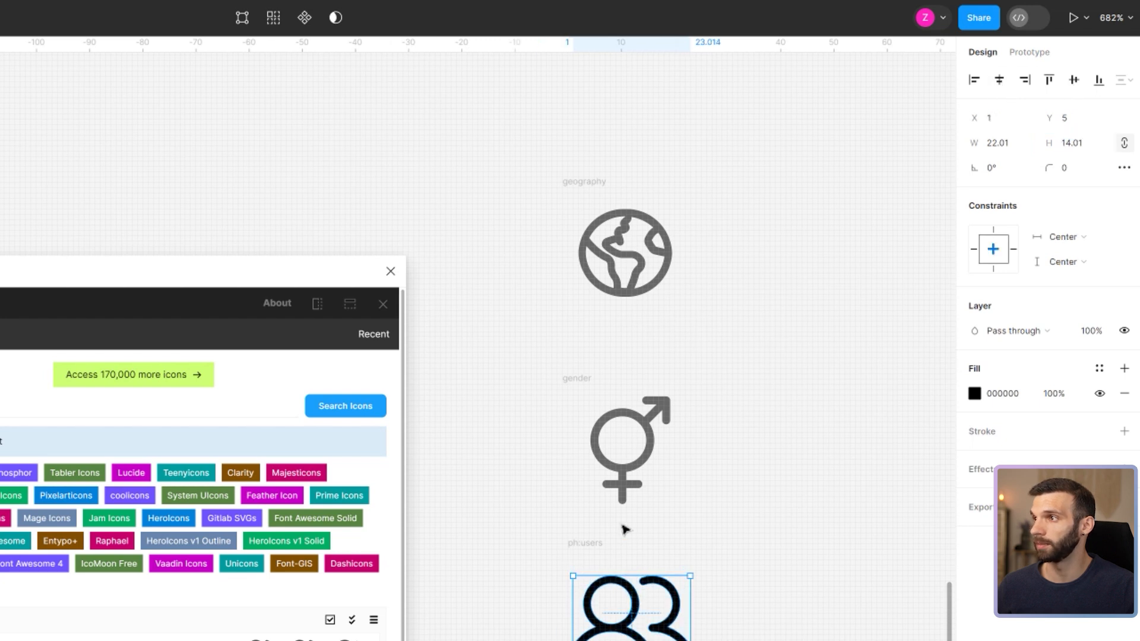
Rename the ph:users frame "age group".
click(589, 546)
double_click(589, 546)
text(age group)
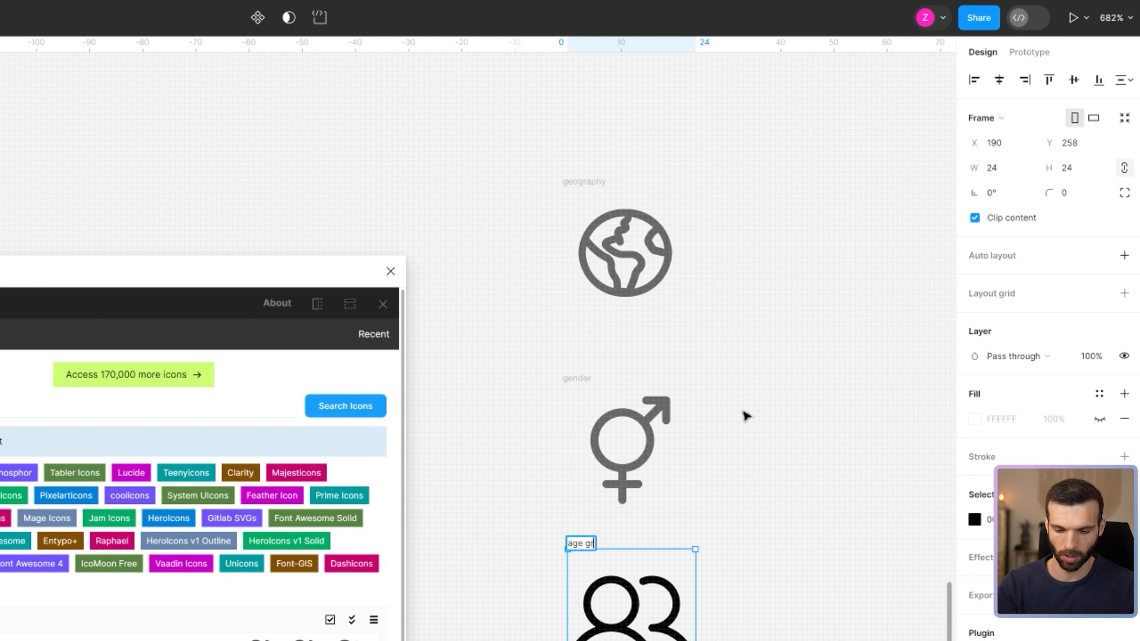
key(Return)
Set the age group icon's selection color to 666666 and close the Iconify plugin.
click(1013, 520)
text(666666)
key(Return)
key(shift+0)
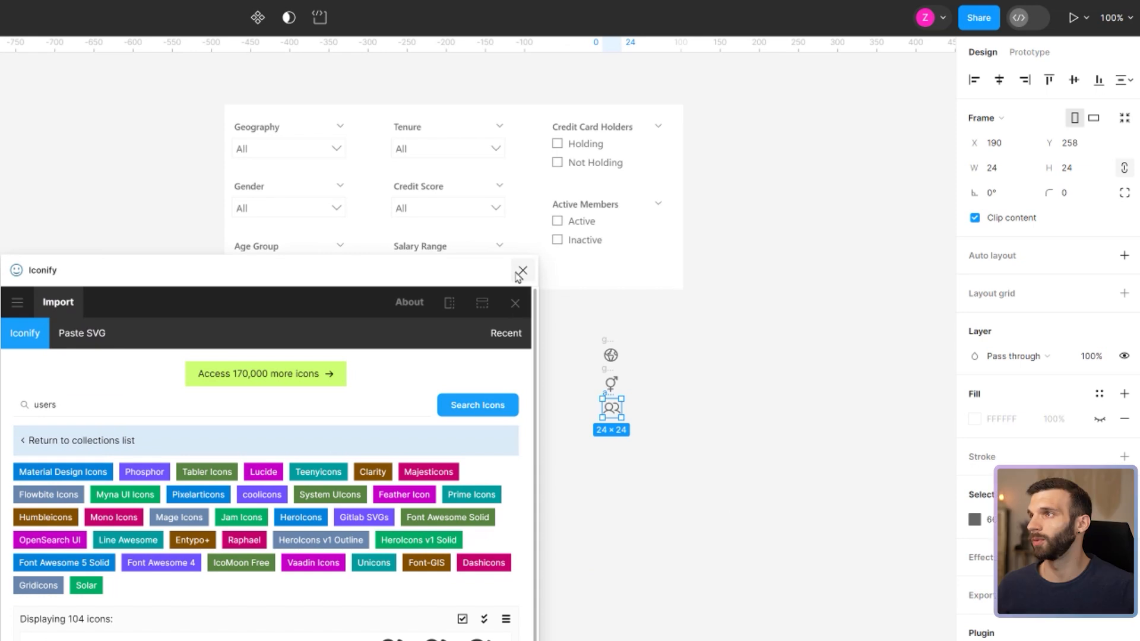
click(521, 272)
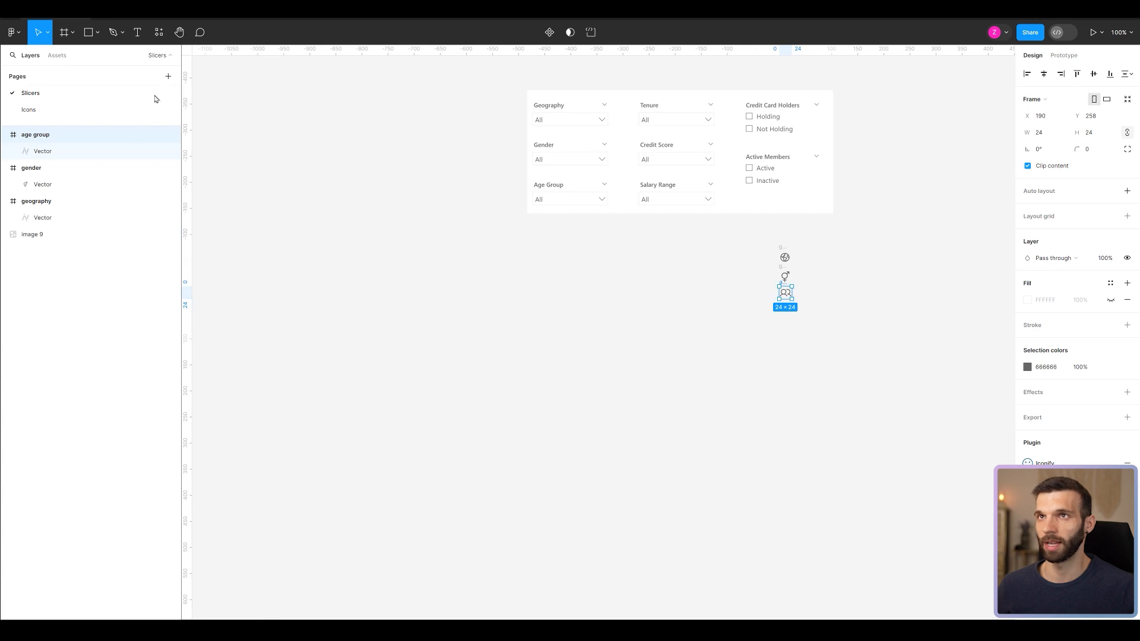
Show the Icons page, switch to Power BI and open the Customer Churn Dashboard's filter pane.
click(66, 109)
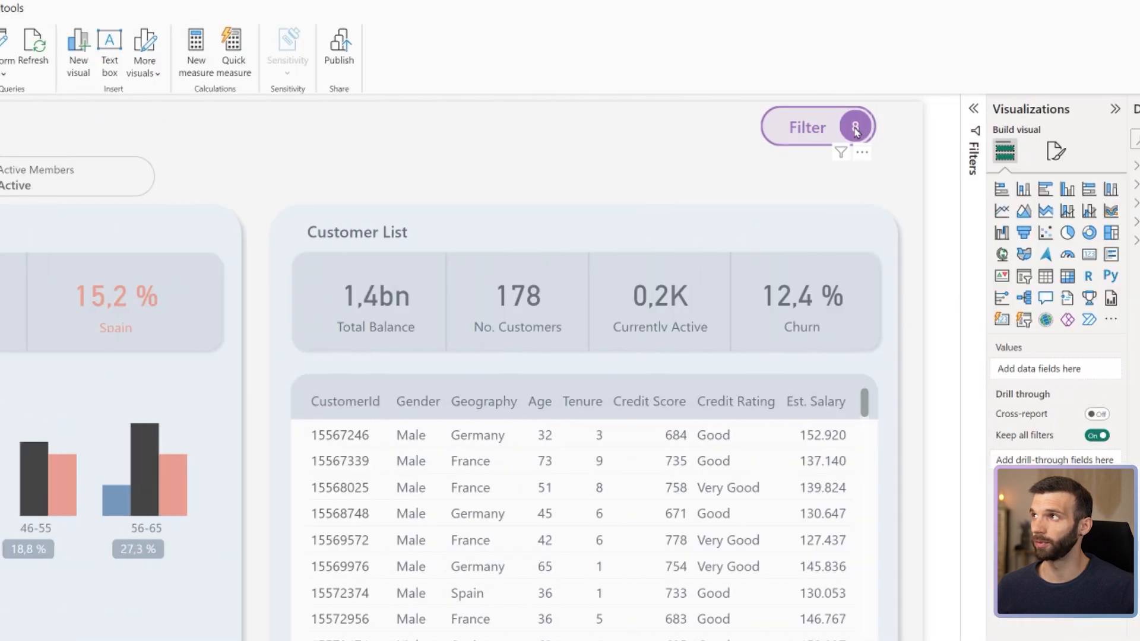
mouse_move(856, 132)
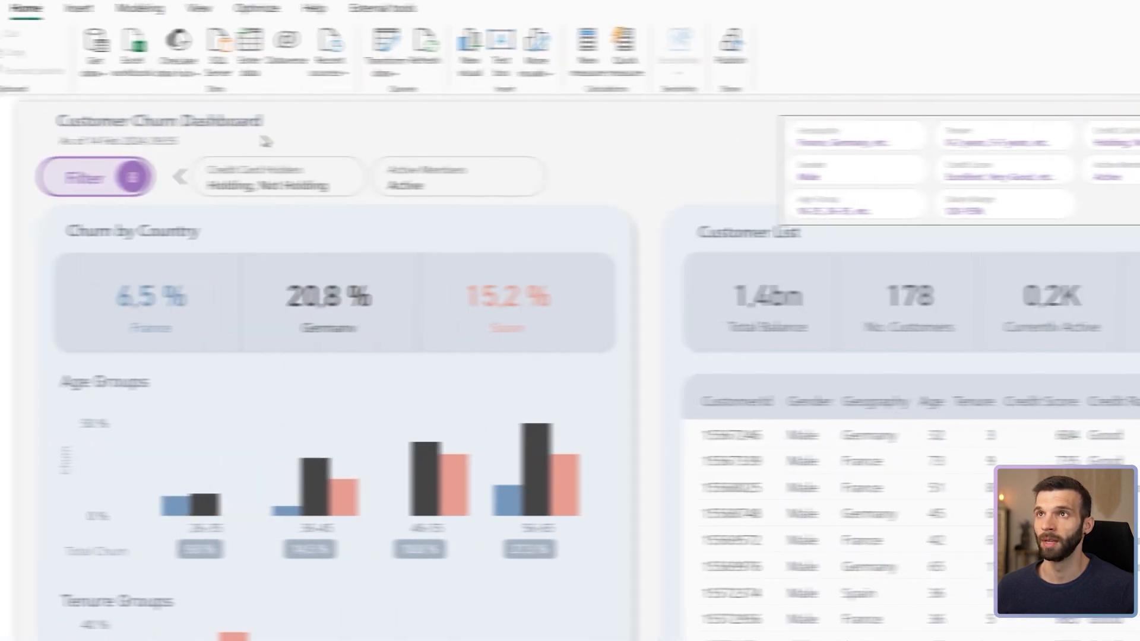
click(121, 188)
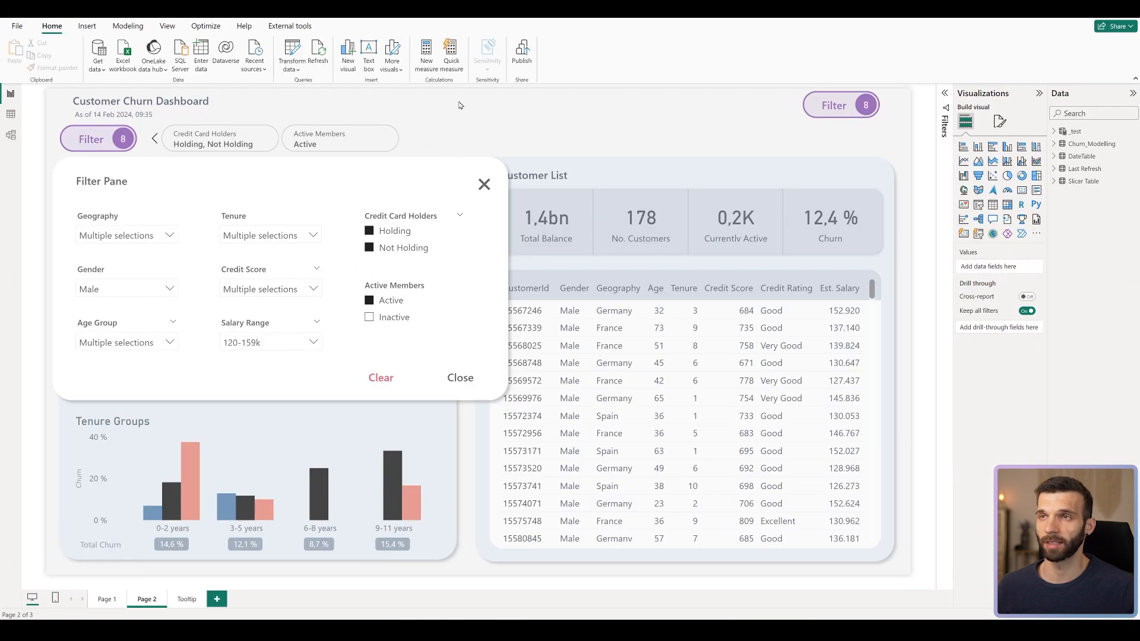
Switch to Figma and export all eight slicer icon frames as PNG files at 2x scale.
mouse_move(271, 629)
click(338, 588)
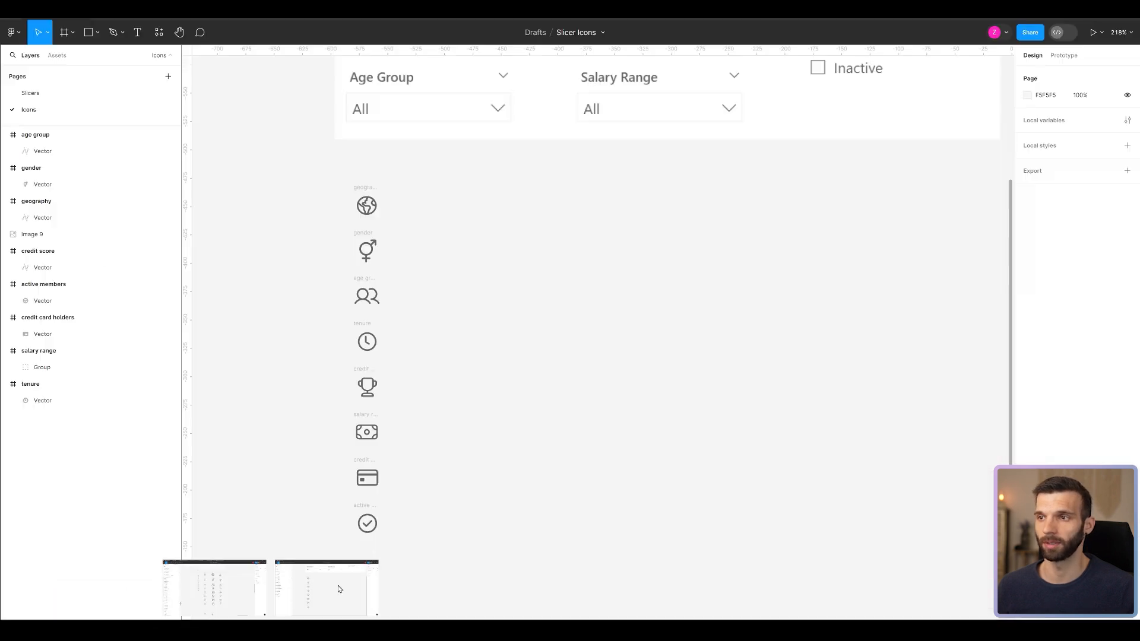
drag(301, 170, 611, 581)
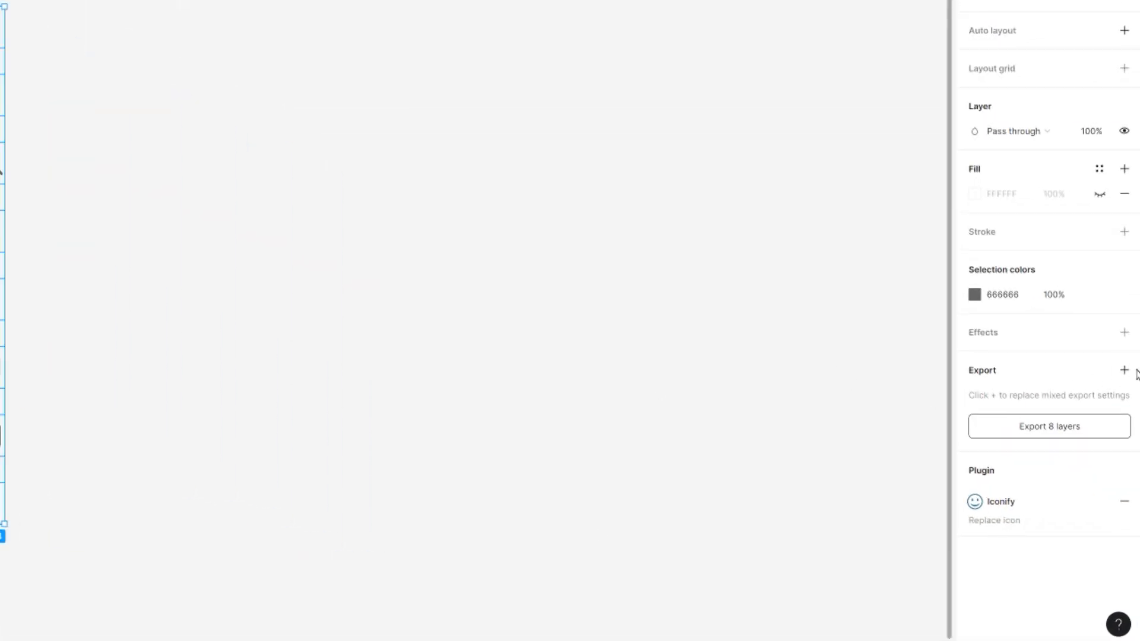
click(1124, 371)
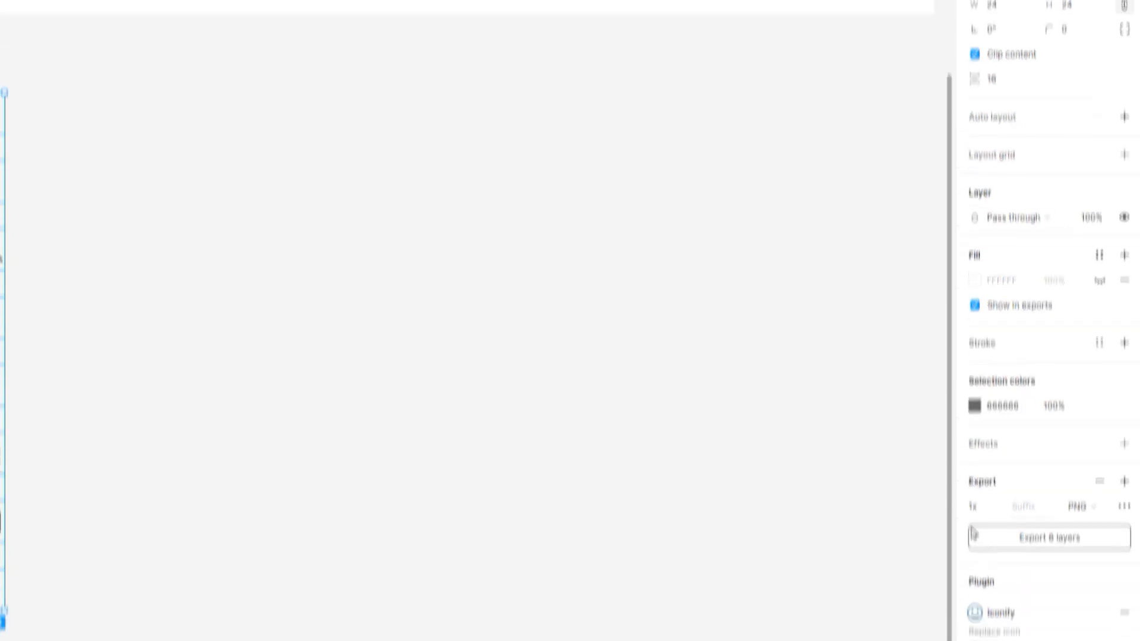
click(974, 567)
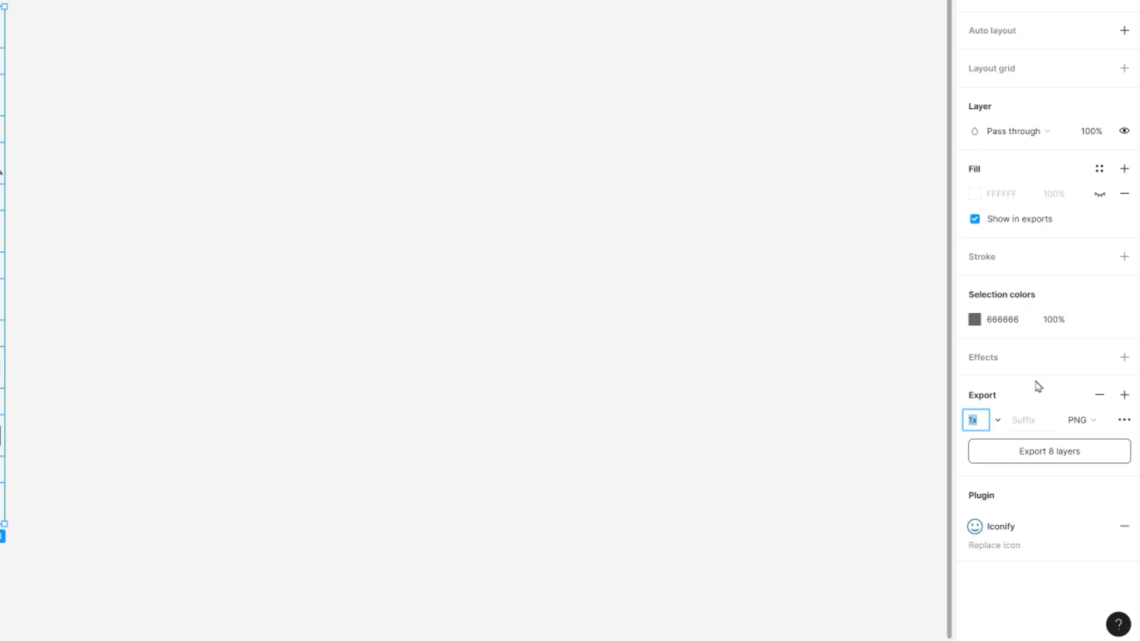
text(2)
key(Return)
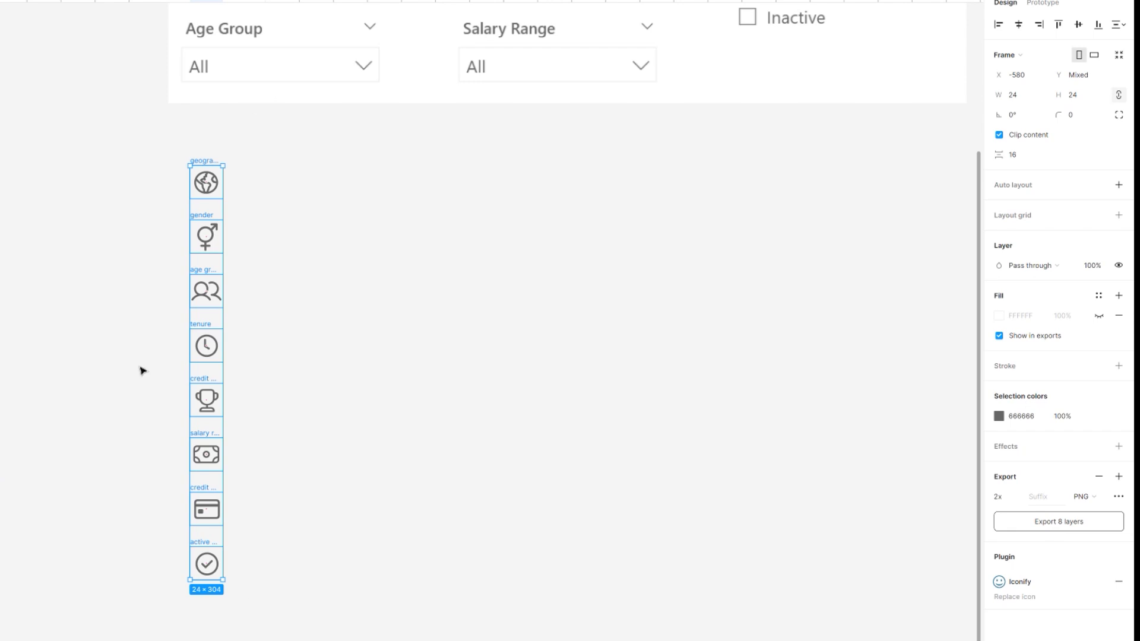
click(1056, 522)
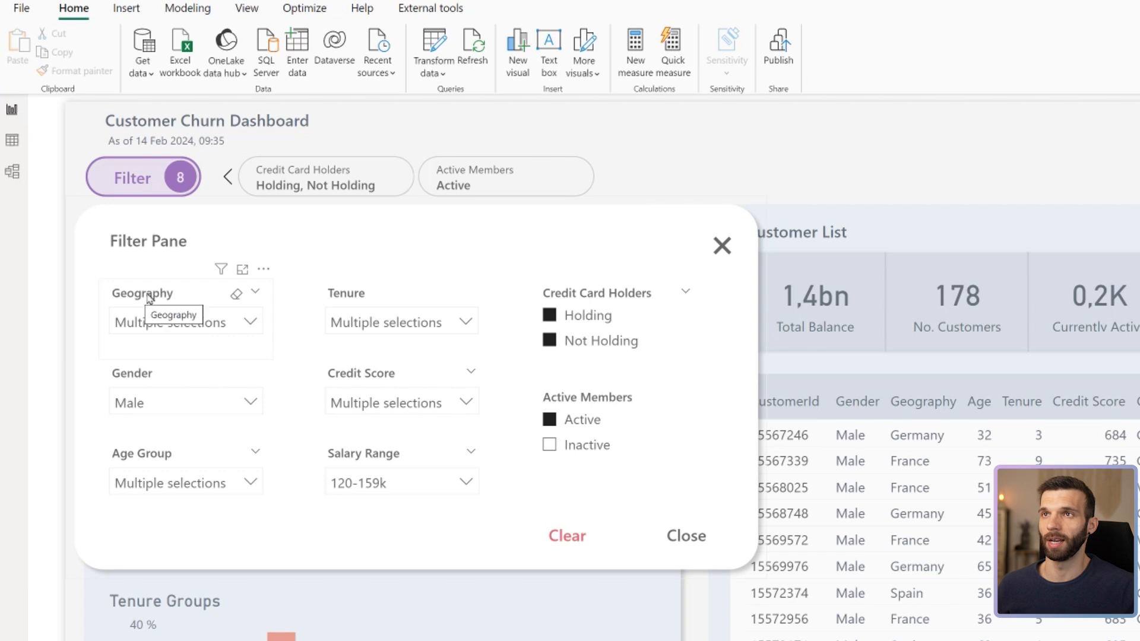
click(159, 298)
click(159, 298)
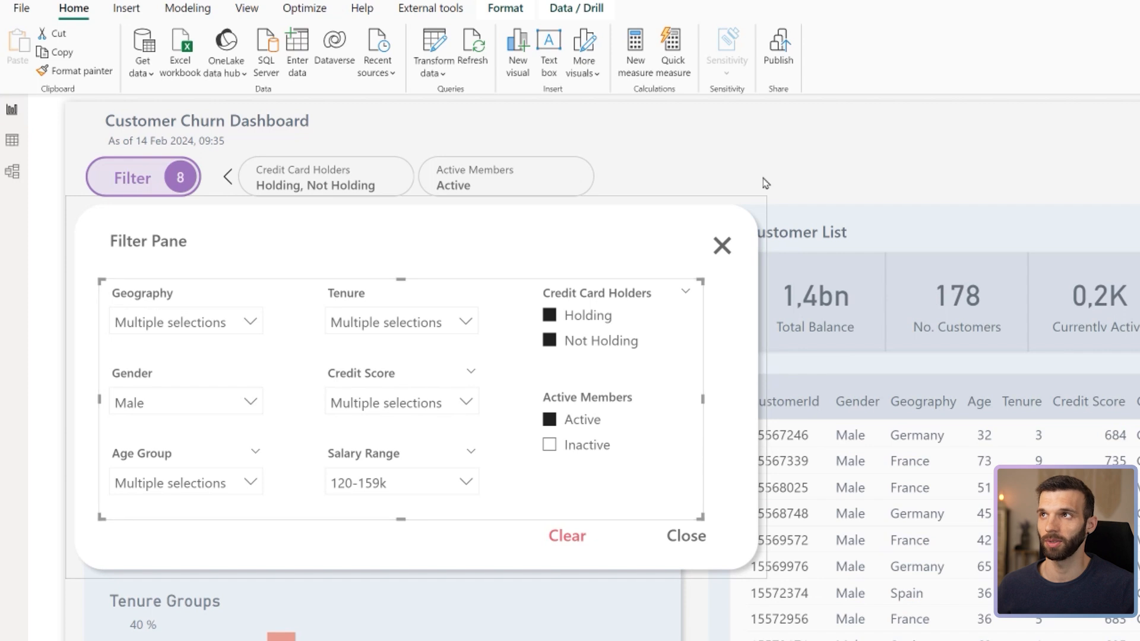
click(770, 145)
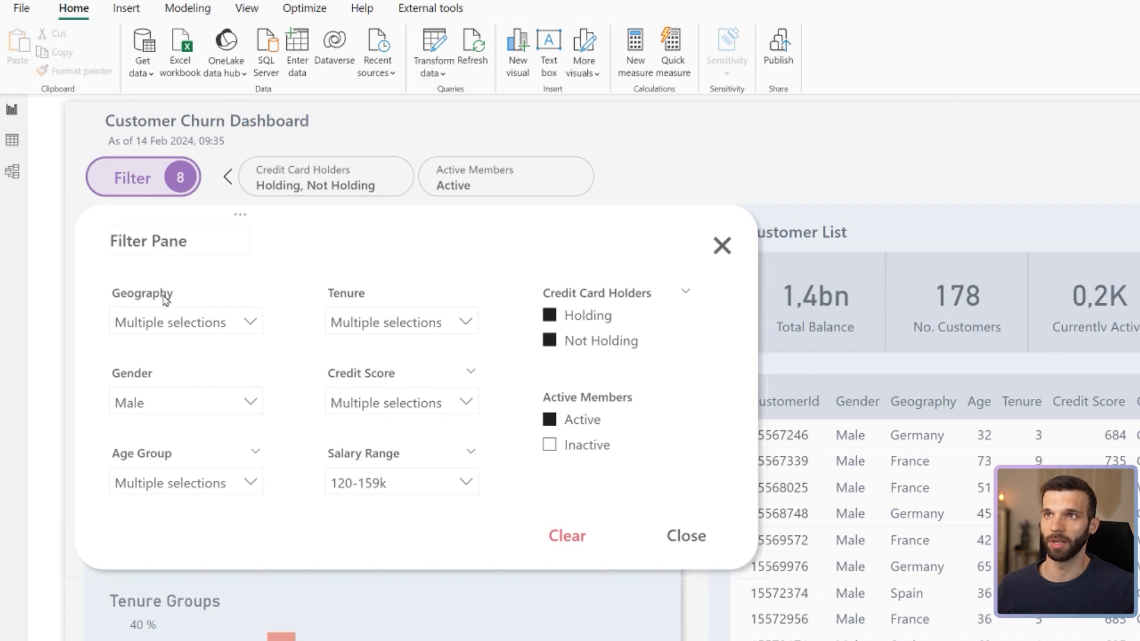
In Power BI, duplicate the "Filter Pane" title element and place the copy over the Geography slicer's header.
click(147, 243)
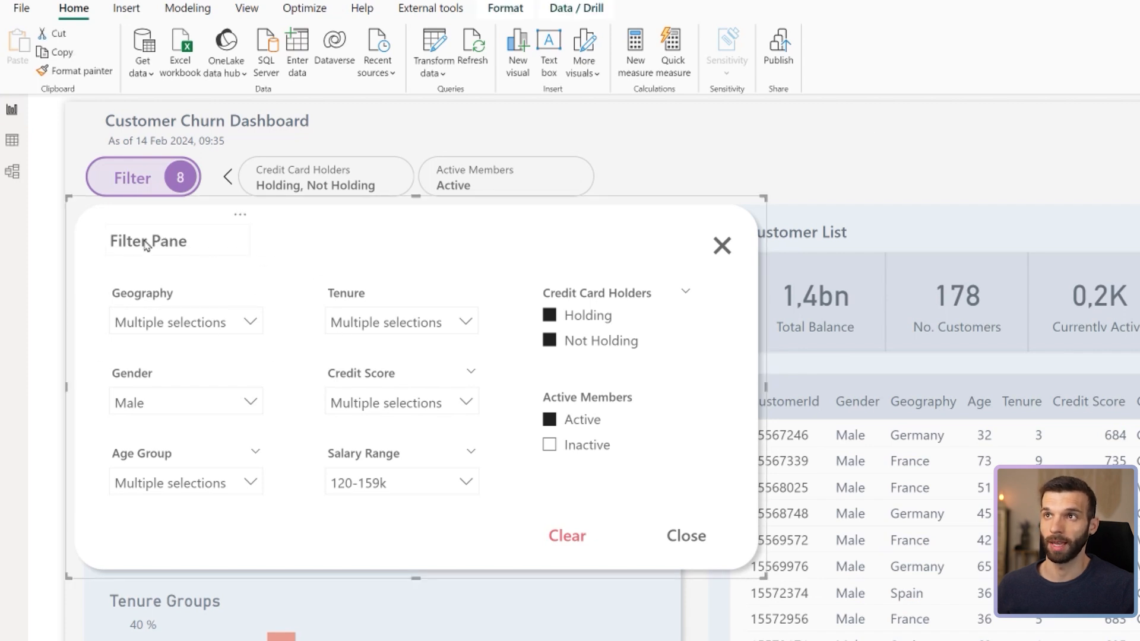
click(147, 244)
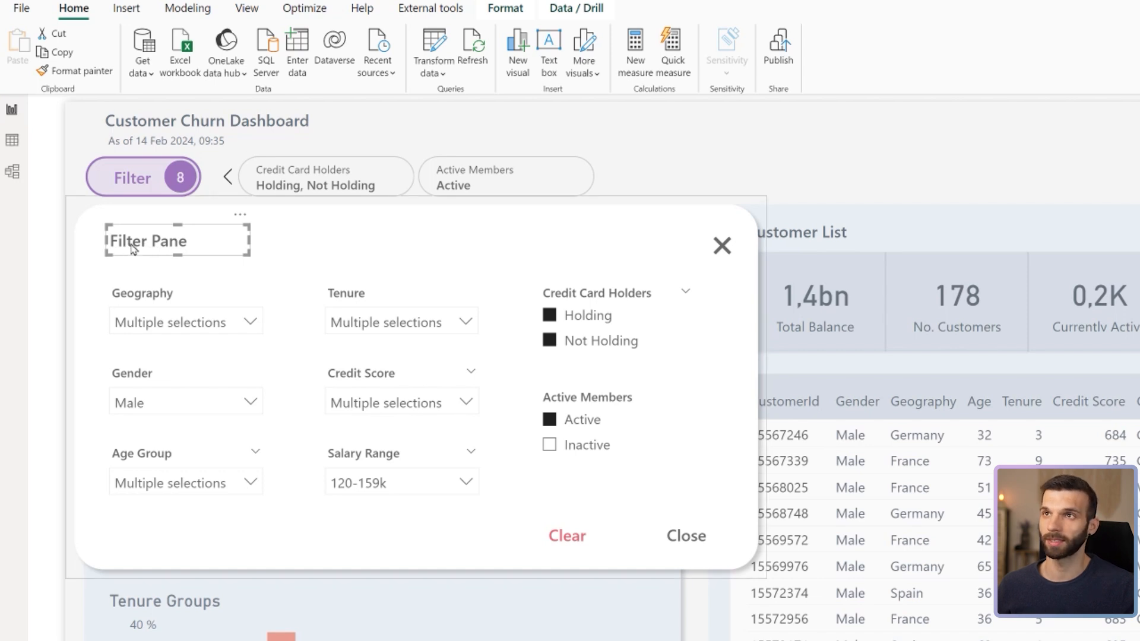
key(ctrl+c)
key(ctrl+v)
drag(152, 146, 165, 311)
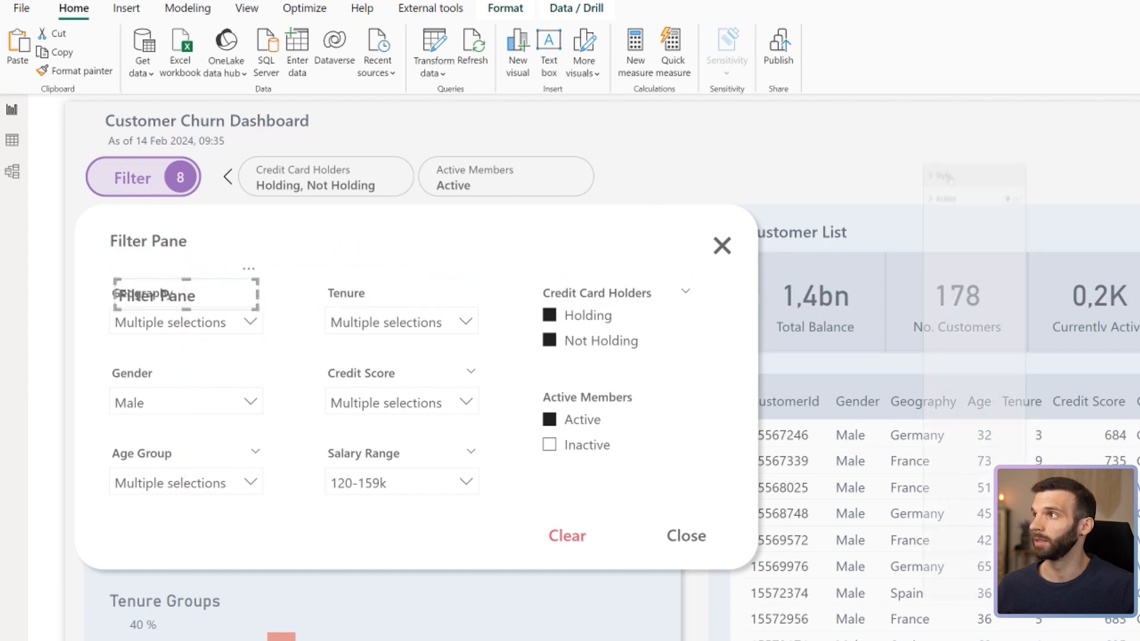
Change the copied title's text to "Geography" with font size 9.
click(836, 56)
drag(885, 211, 822, 210)
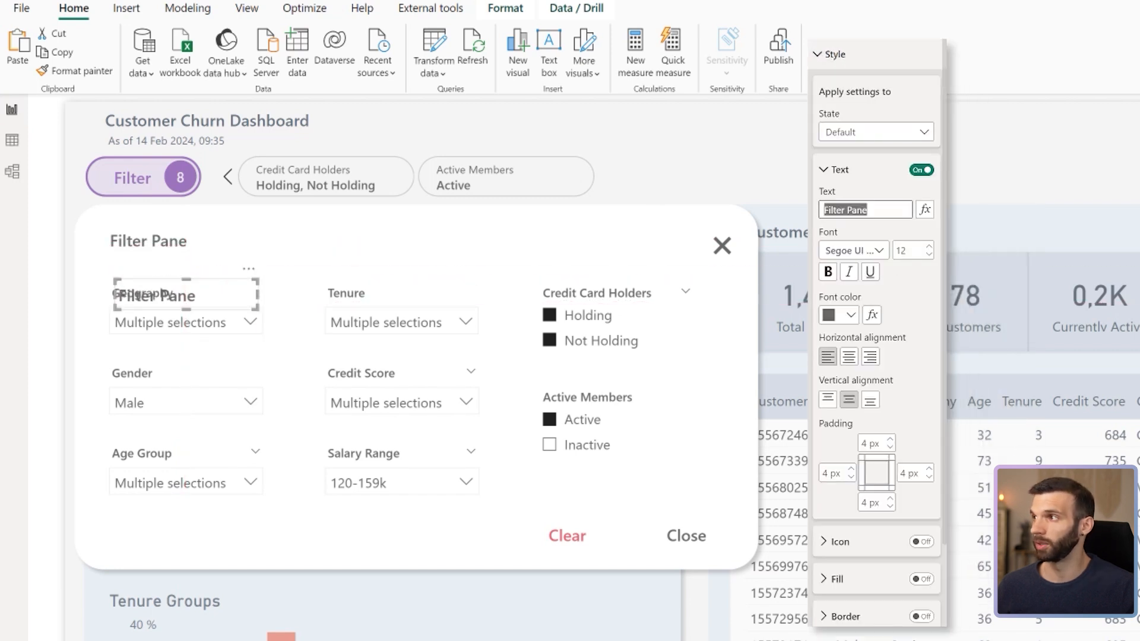
text(Geography)
click(928, 257)
click(928, 256)
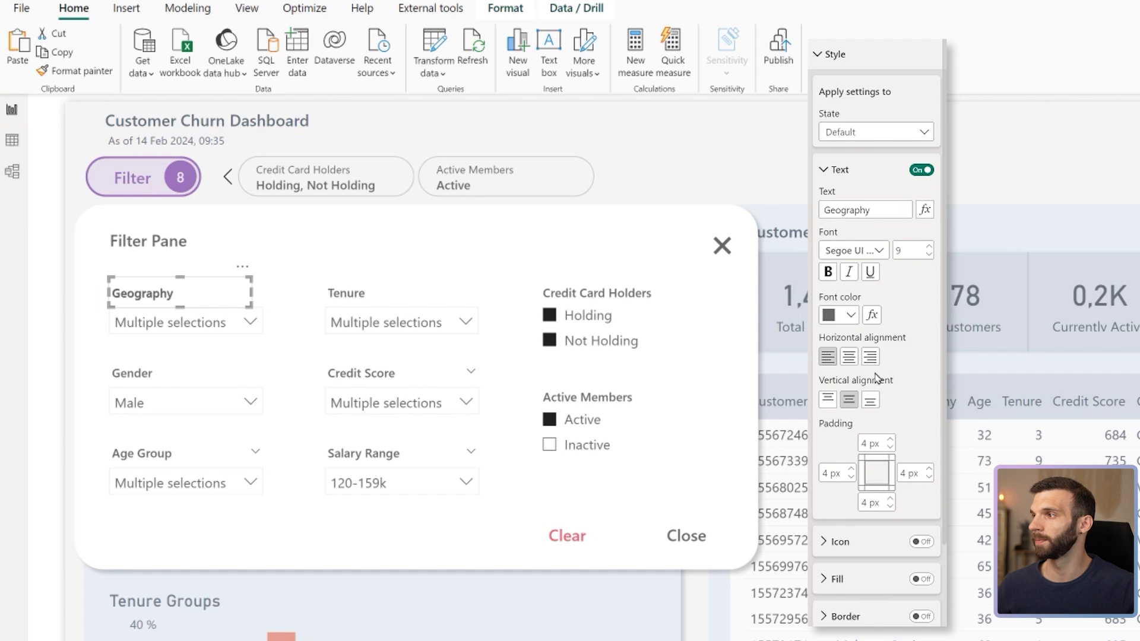
Enable the icon of the Geography title element and set its icon type to Custom.
scroll(877, 378, down, 2)
click(921, 420)
click(823, 421)
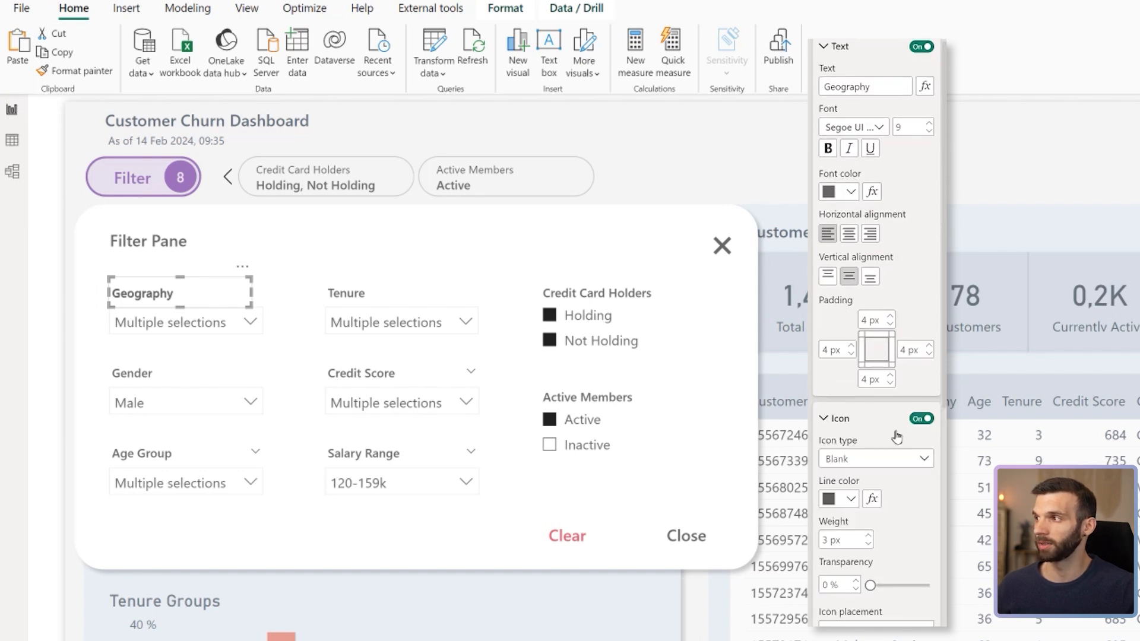
scroll(845, 373, down, 2)
click(845, 360)
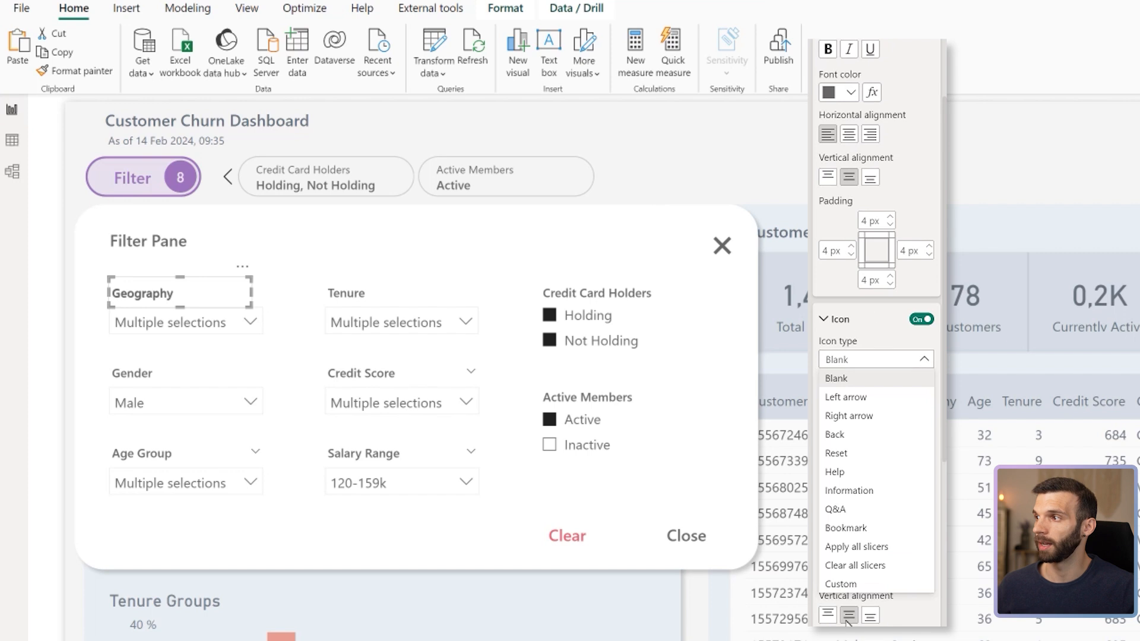
click(836, 585)
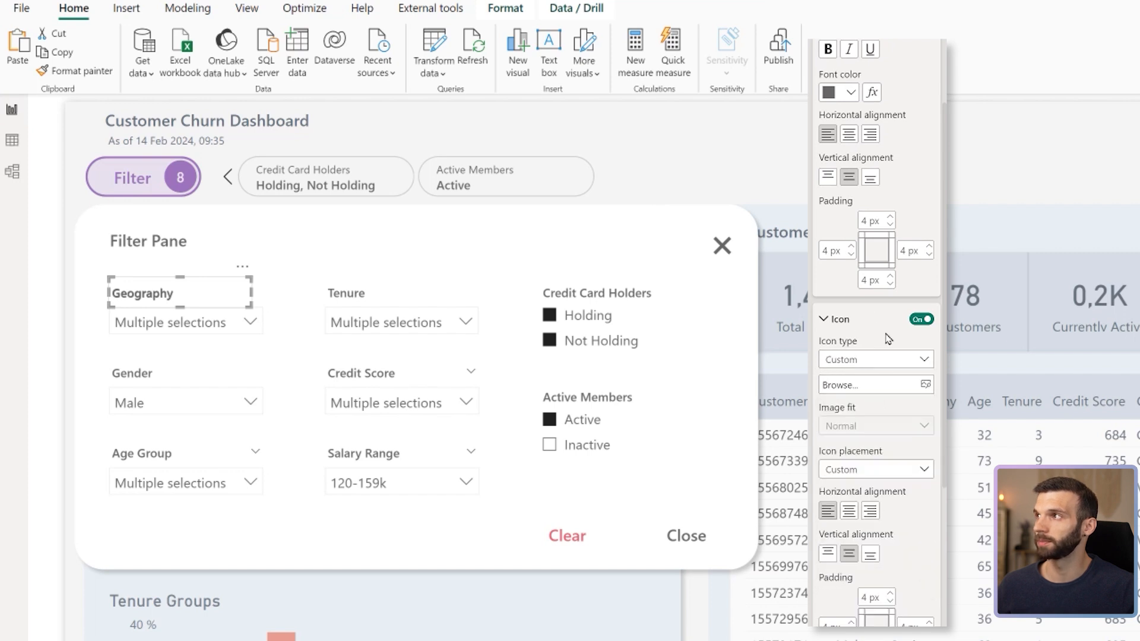
Load geography.png as the custom icon of the Geography title element.
click(883, 386)
click(691, 123)
click(612, 368)
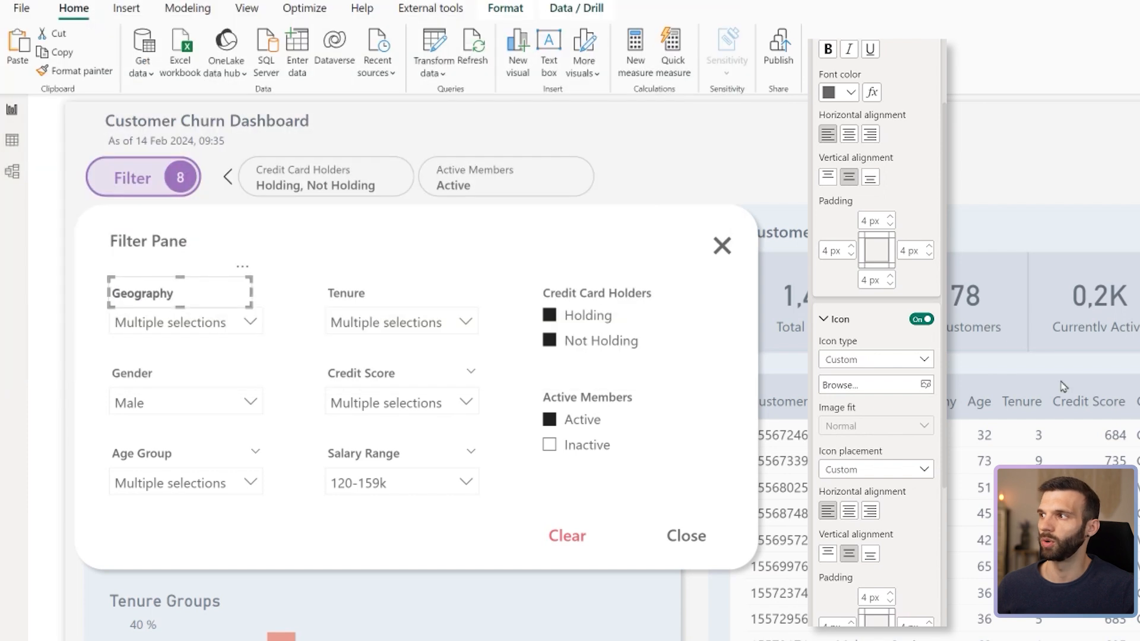
Set the left text padding of the Geography title element to 28 px and move the element just above the slicer's header.
scroll(885, 404, up, 1)
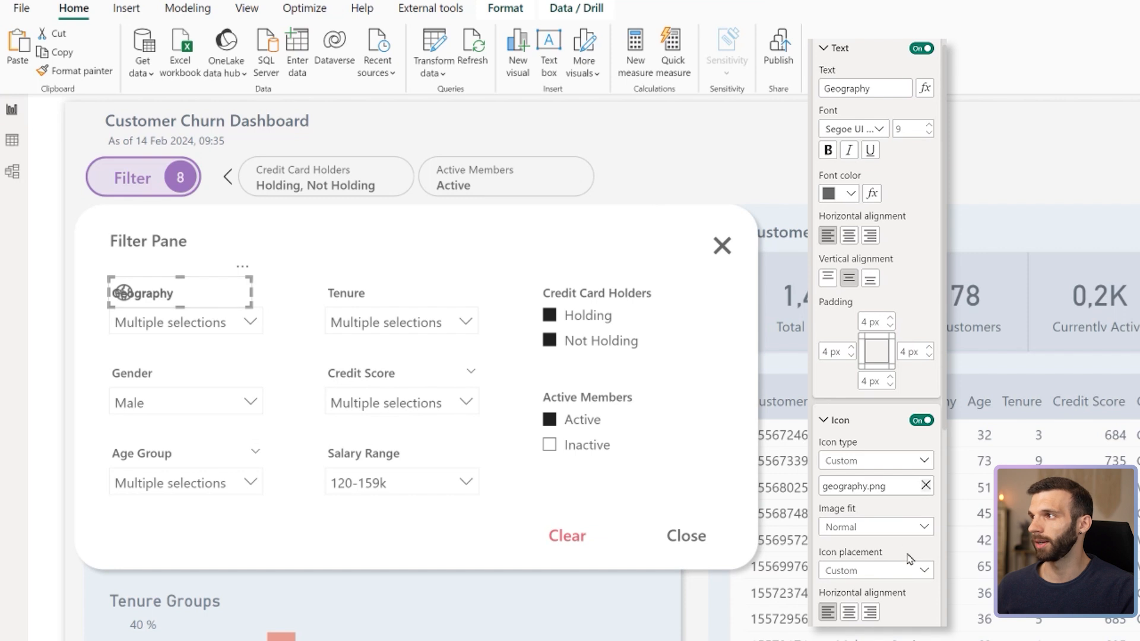
click(829, 350)
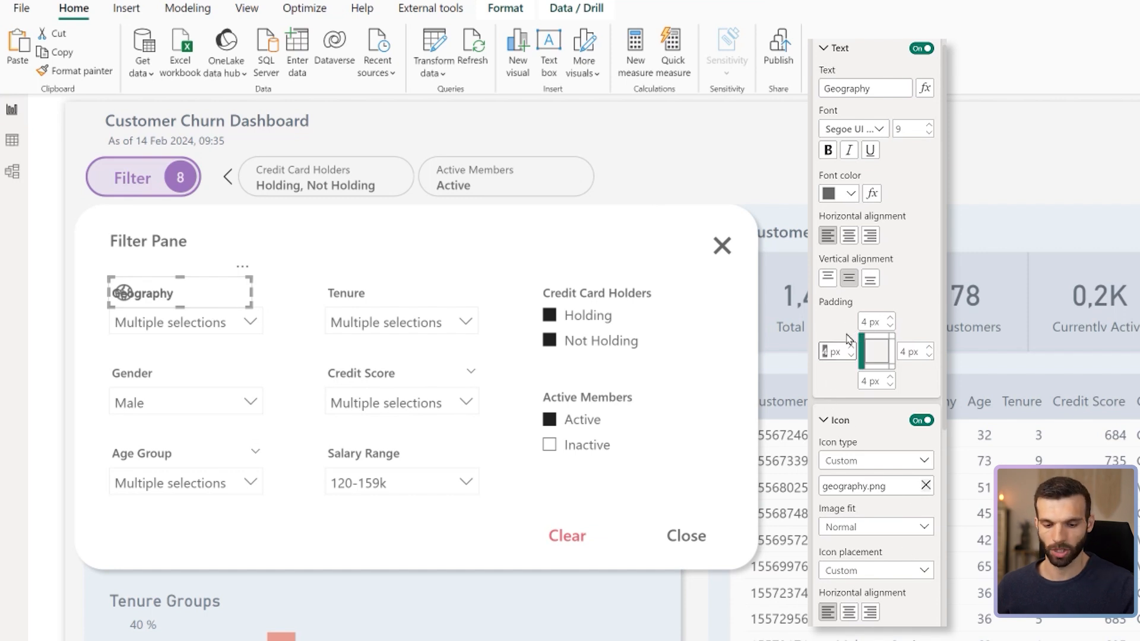
text(28)
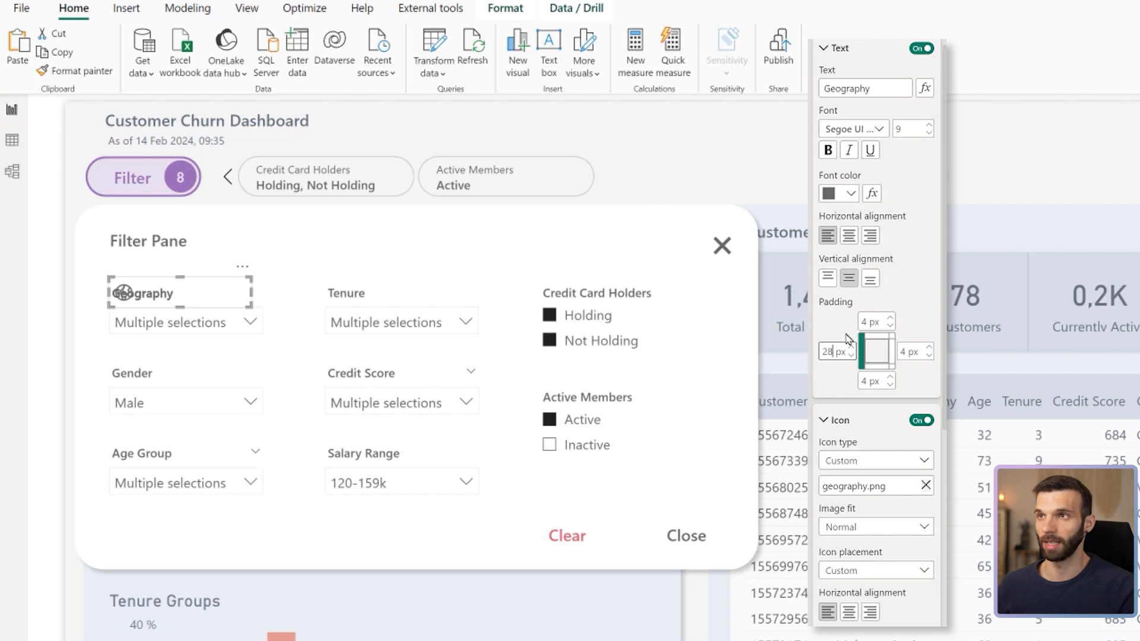
drag(152, 299, 153, 278)
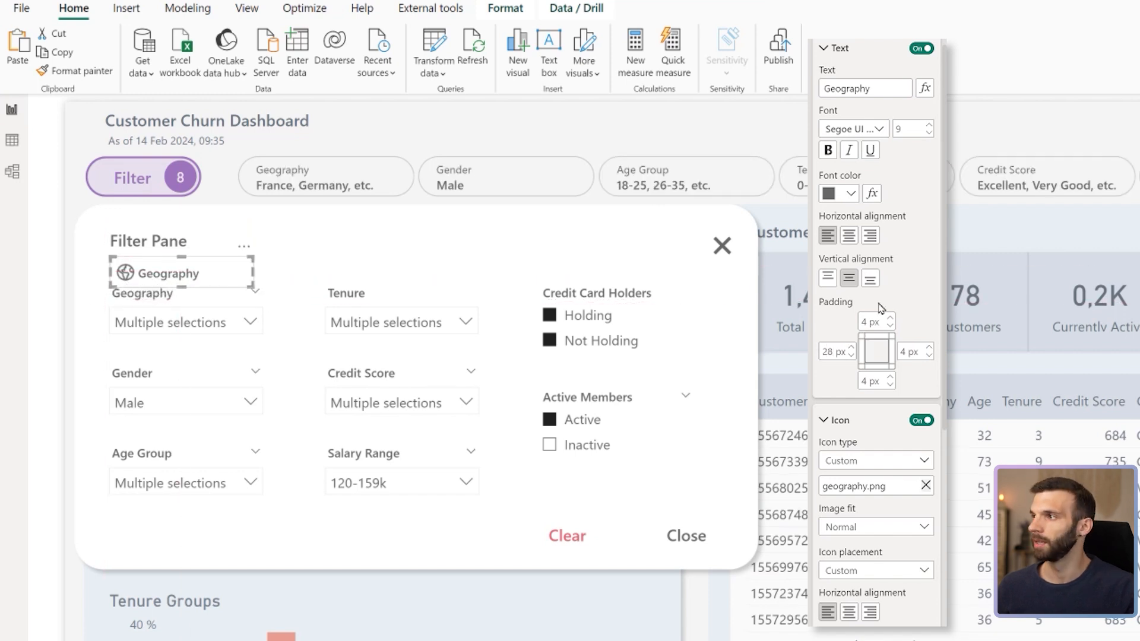
Set the icon size of the Geography title element to 20.
scroll(868, 266, down, 4)
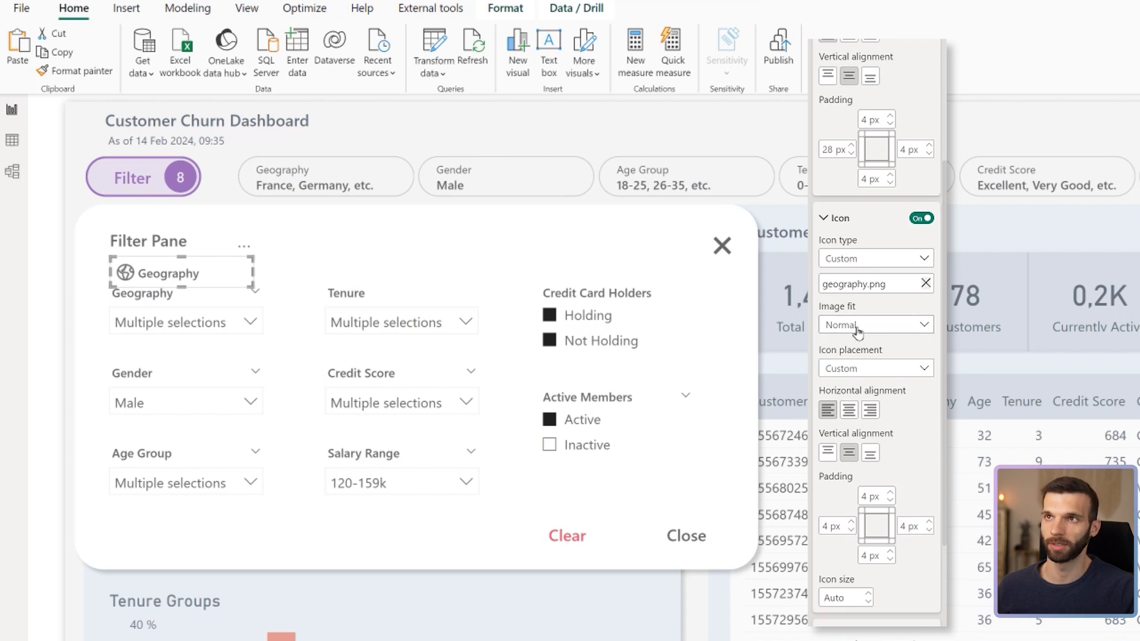
scroll(861, 333, down, 2)
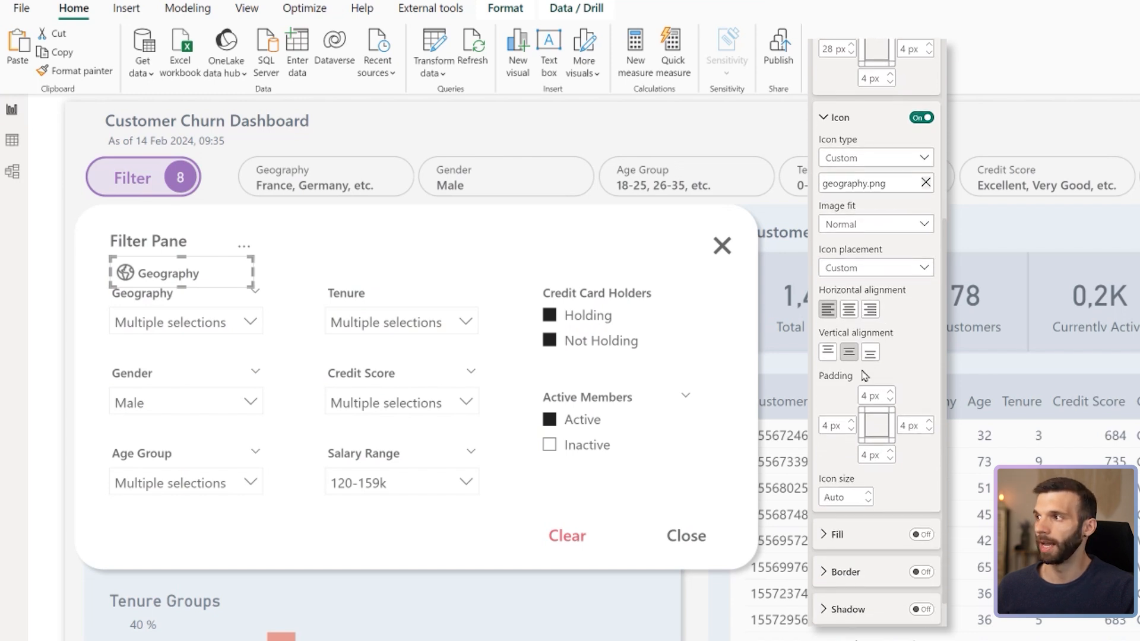
scroll(864, 375, down, 2)
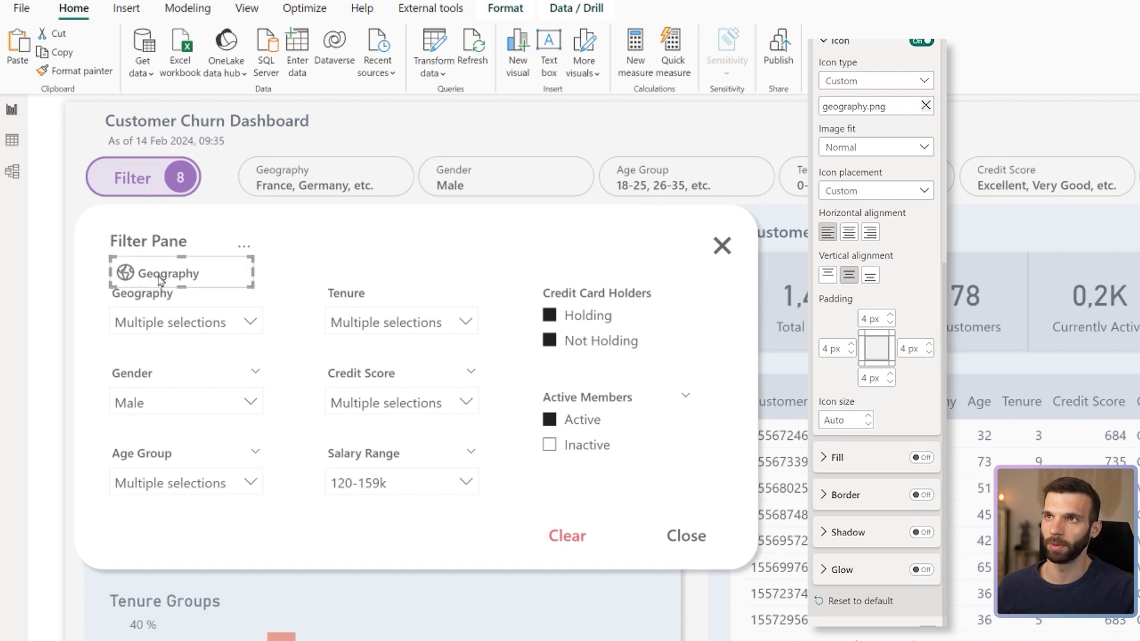
double_click(853, 420)
key(BackSpace)
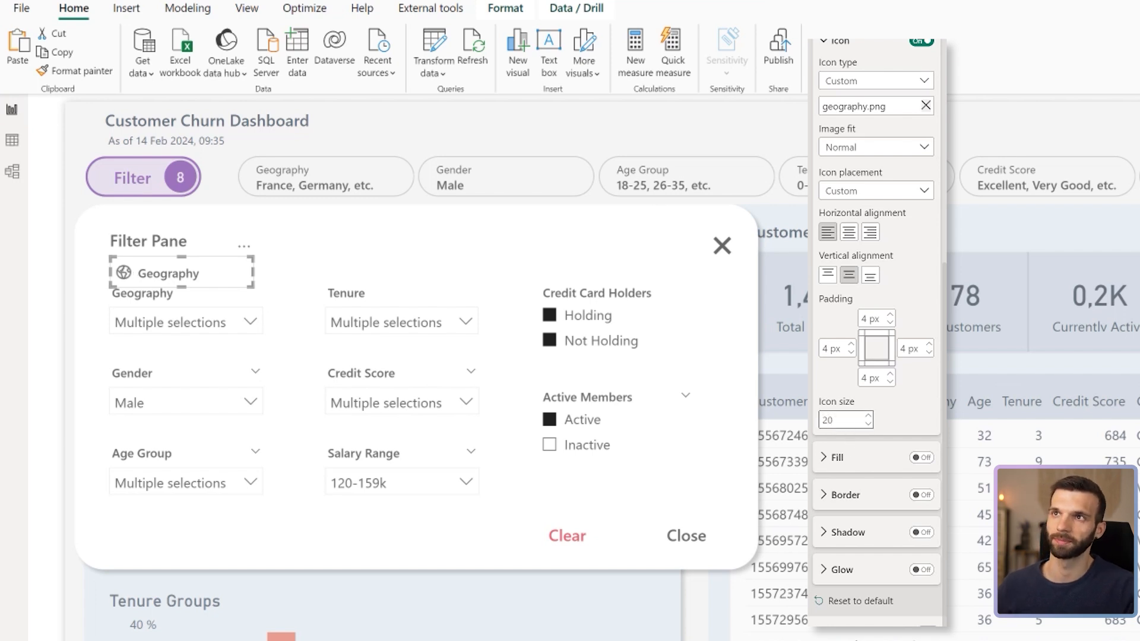
Move the Geography title element back over the Geography slicer's header and nudge it left to align its icon with the slicer.
mouse_move(163, 279)
mouse_down()
mouse_move(164, 300)
mouse_move(174, 296)
mouse_up()
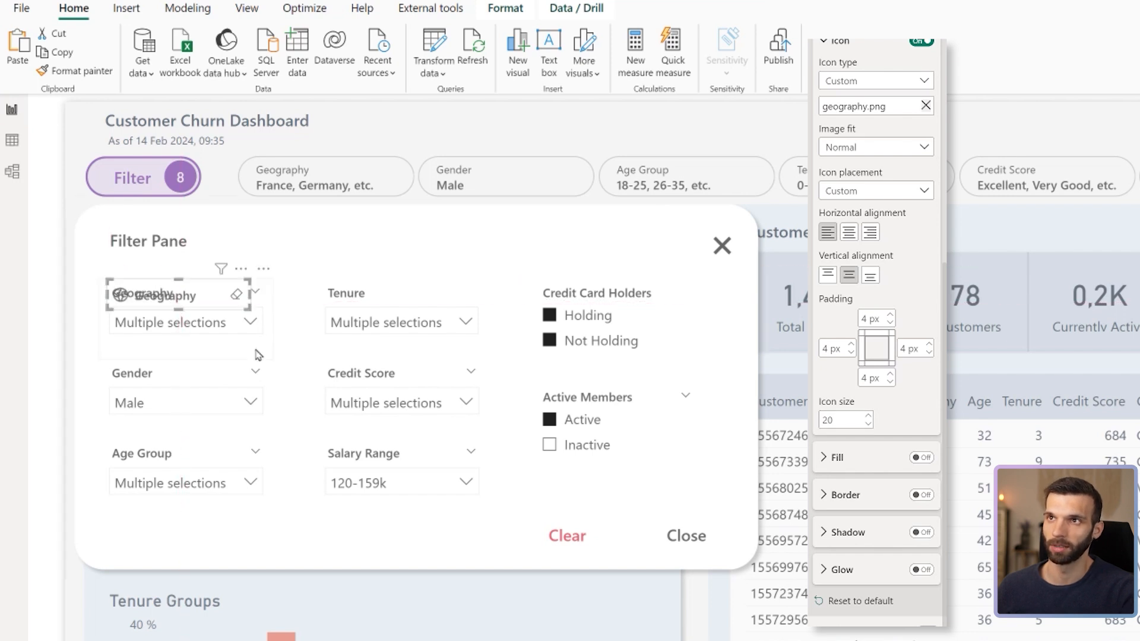
key(Left)
key(Left)
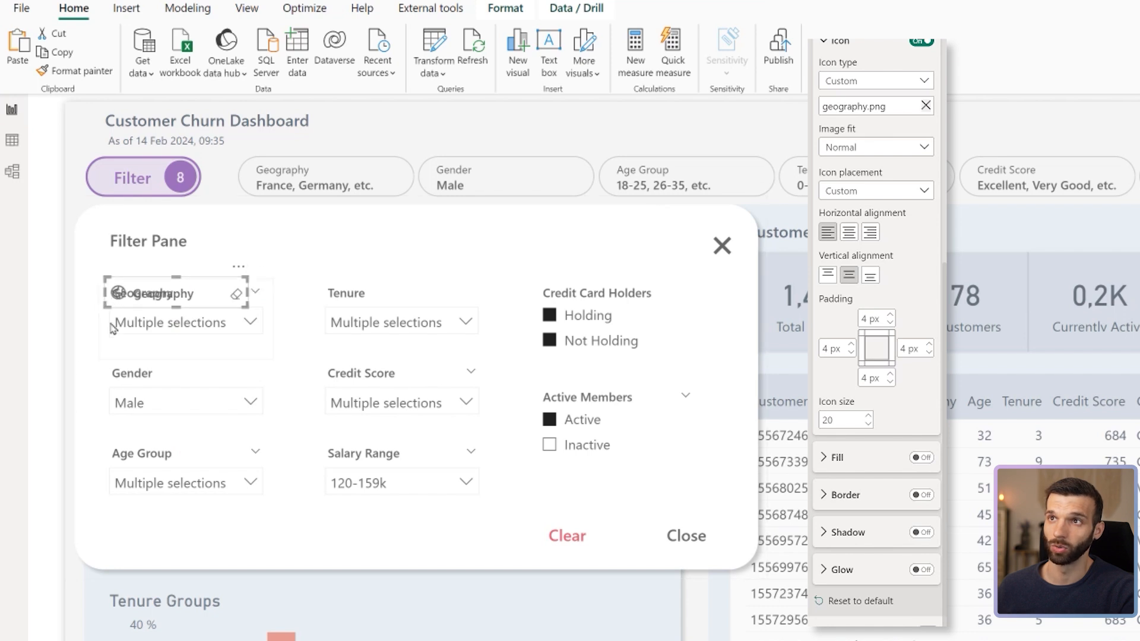
key(Left)
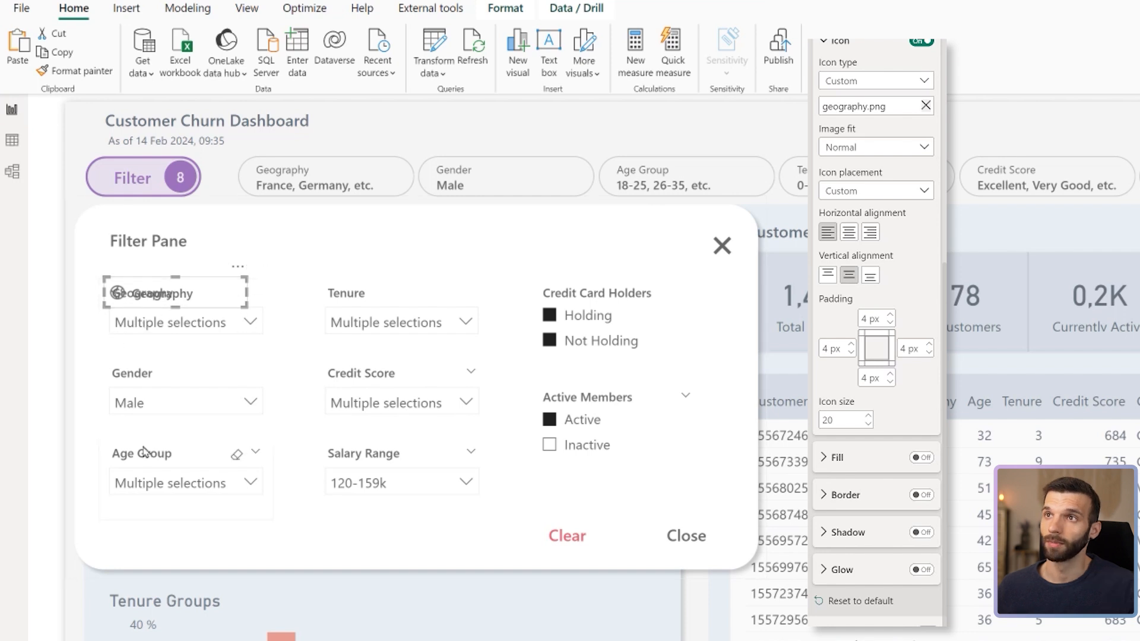
Duplicate the Geography title element and align the copy over the Gender slicer's header.
click(164, 306)
drag(163, 307, 152, 377)
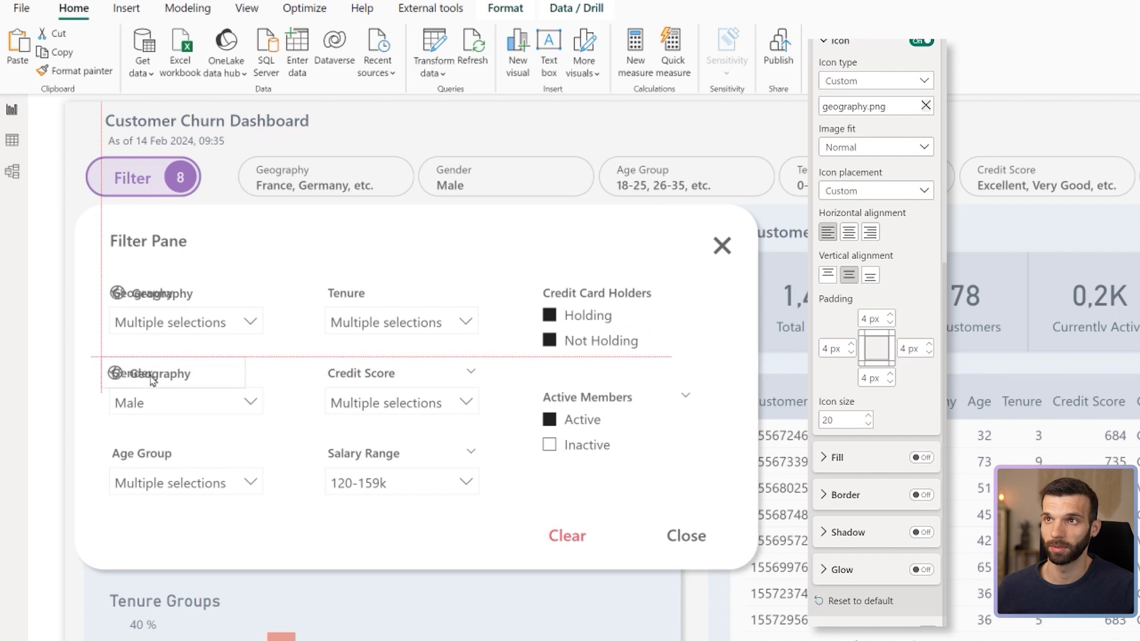
key(Right)
key(Right)
key(Down)
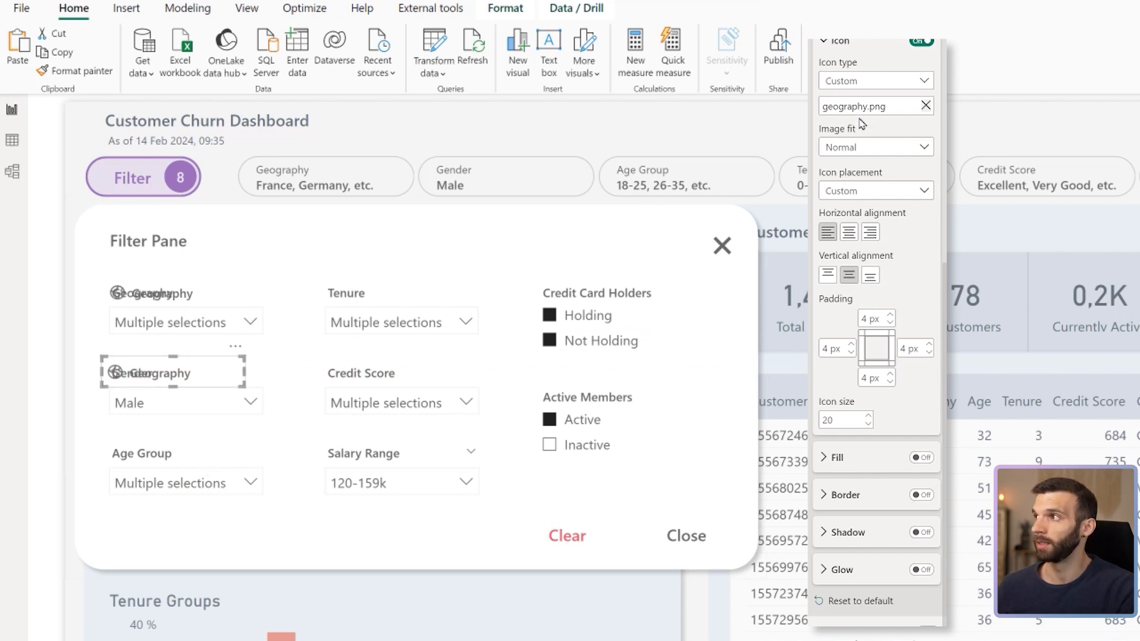
Change the text of the copy over the Gender slicer to "Gender".
scroll(873, 178, up, 4)
scroll(867, 137, up, 3)
click(876, 108)
key(ctrl+a)
text(G)
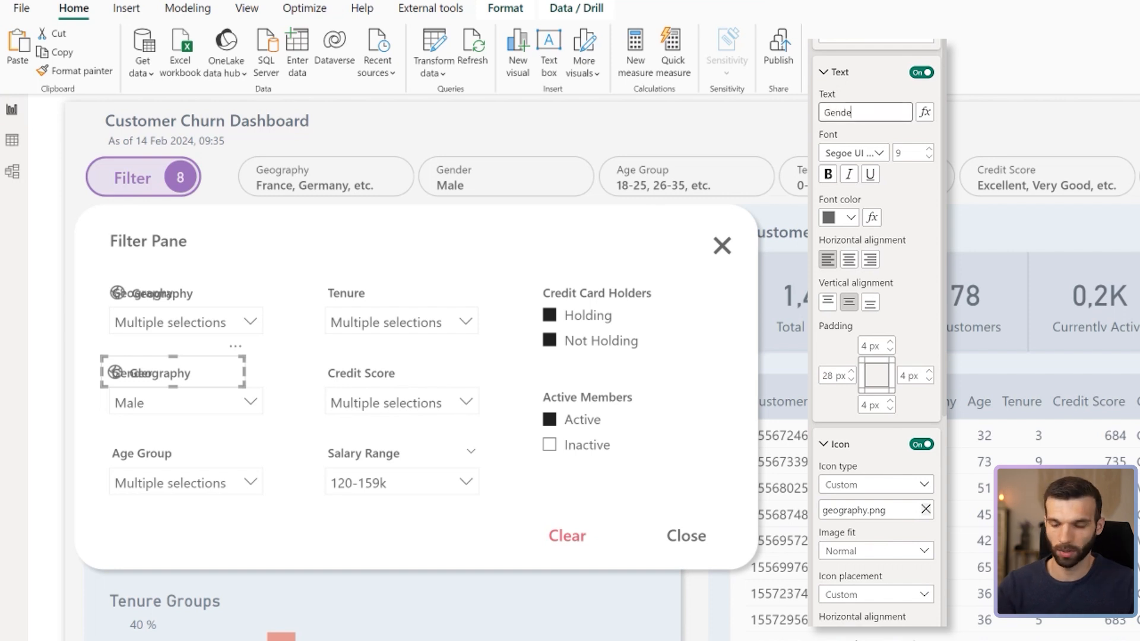
Replace the custom icon of the Gender title element with gender.png.
scroll(866, 407, down, 2)
click(926, 409)
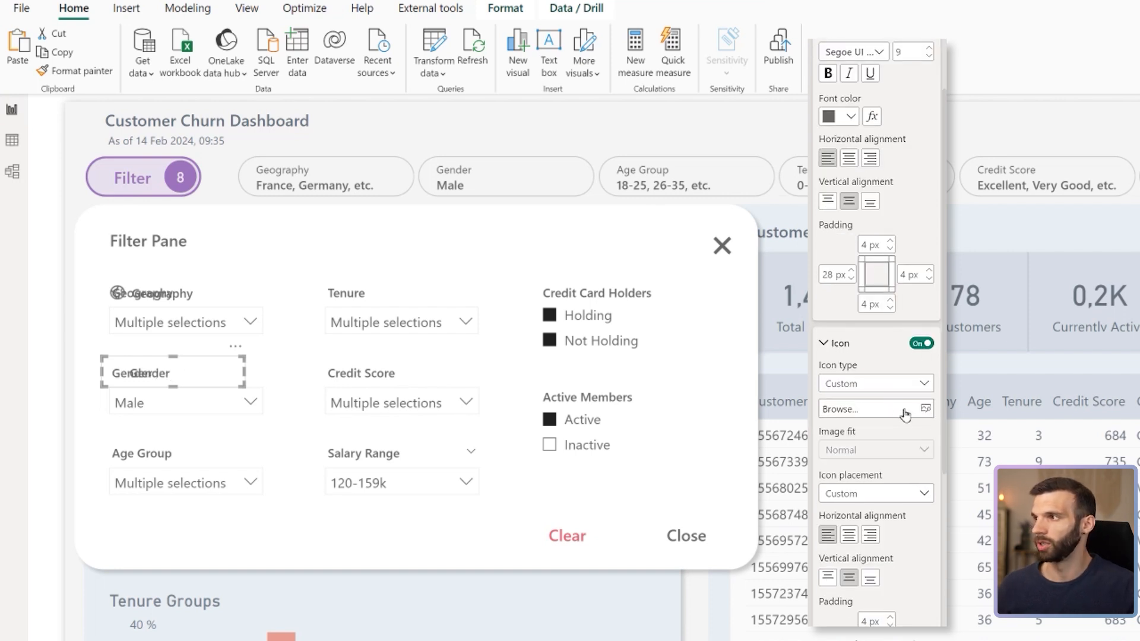
click(856, 410)
click(609, 97)
click(613, 361)
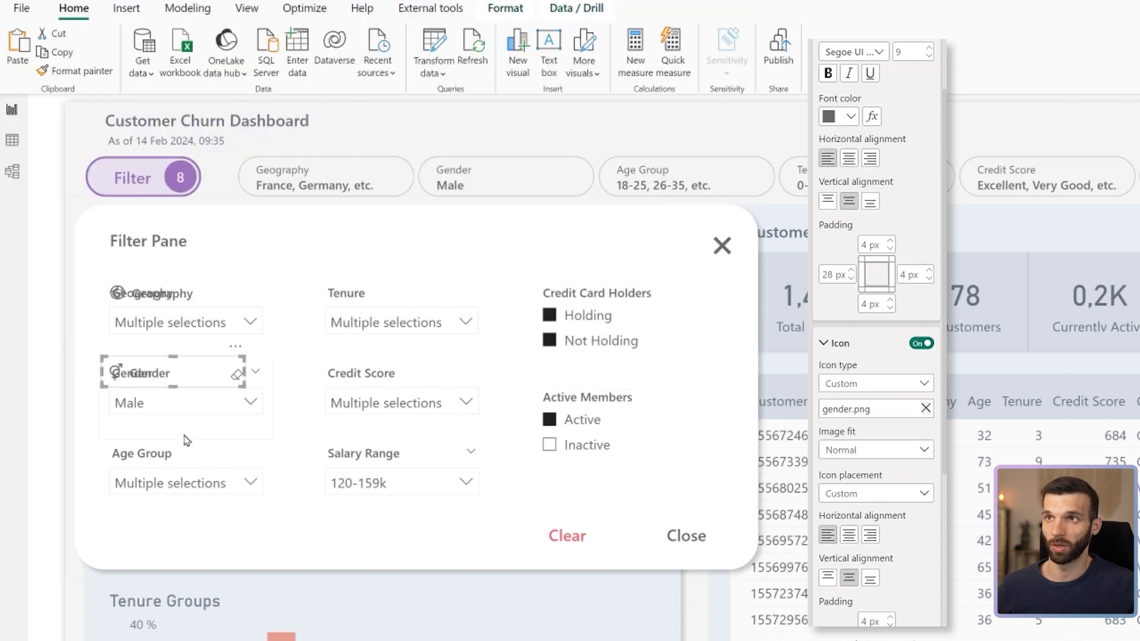
Duplicate the Gender title element over the Age Group slicer's header and set the copy's text to "Age Group".
drag(155, 383, 146, 460)
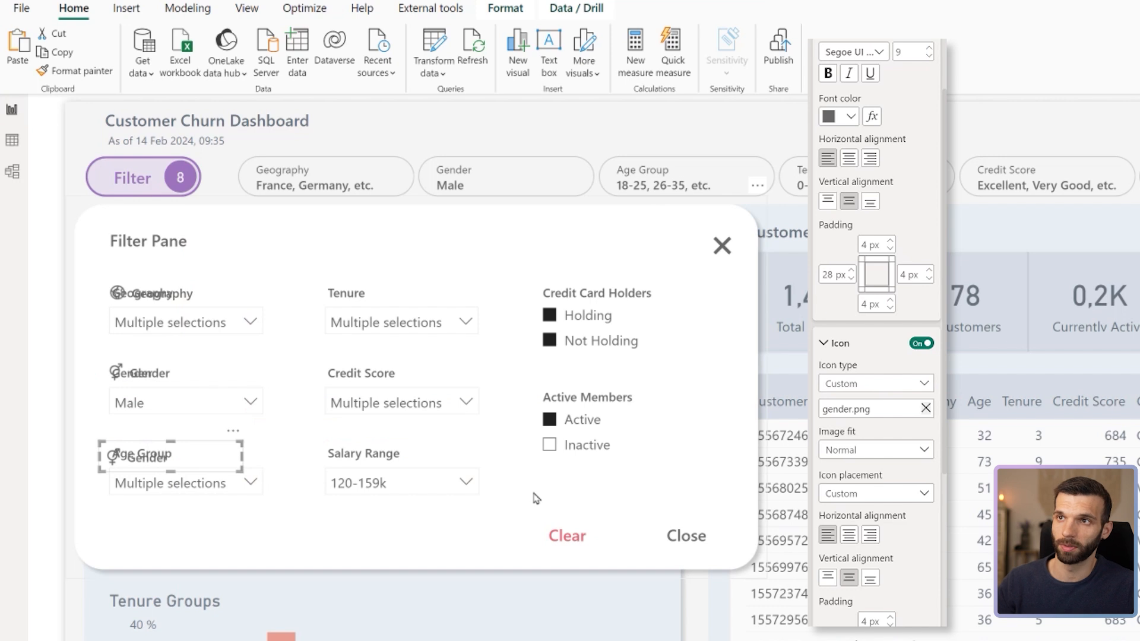
scroll(890, 127, up, 3)
double_click(877, 112)
text(Age Group)
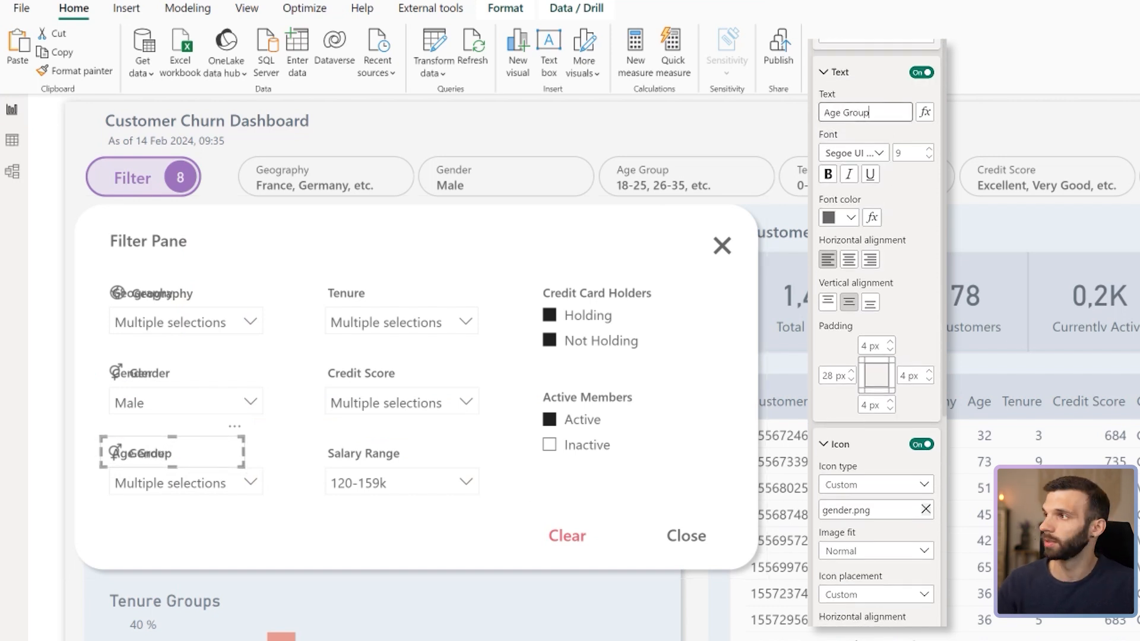
Replace the Age Group title element's custom icon with age group.png and nudge the element right to align it with the slicer.
scroll(924, 409, down, 3)
click(925, 409)
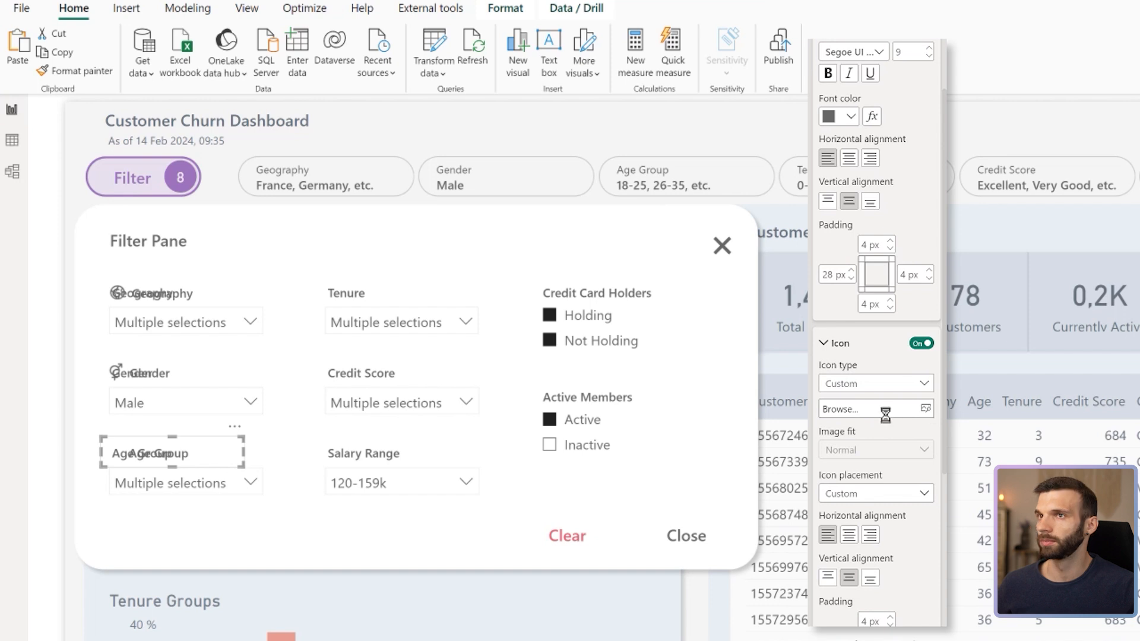
click(352, 109)
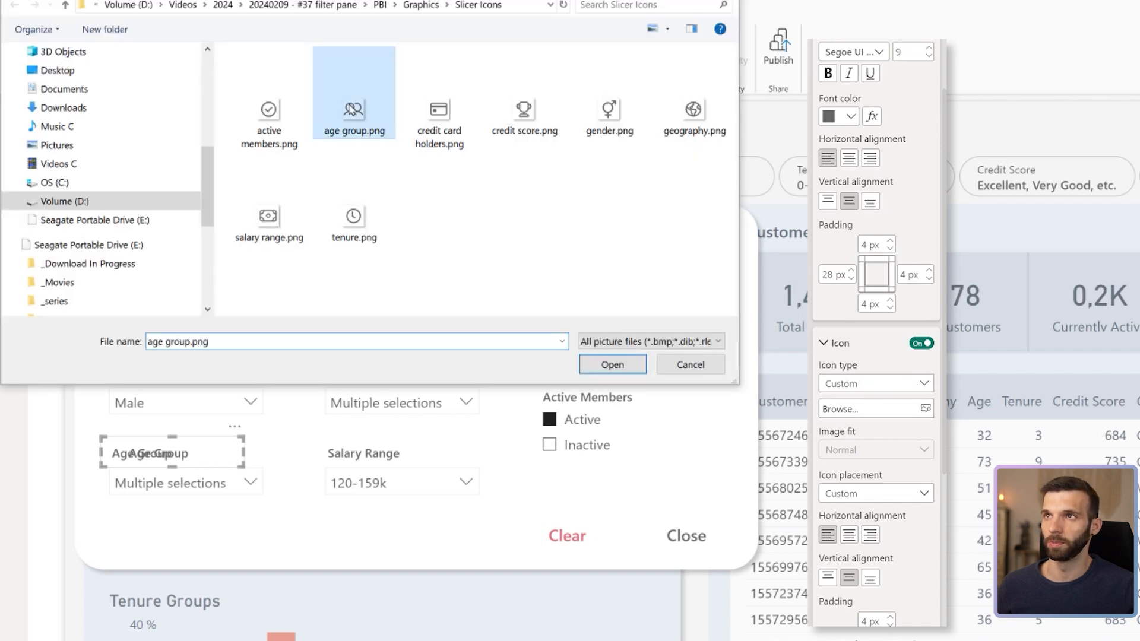
click(612, 365)
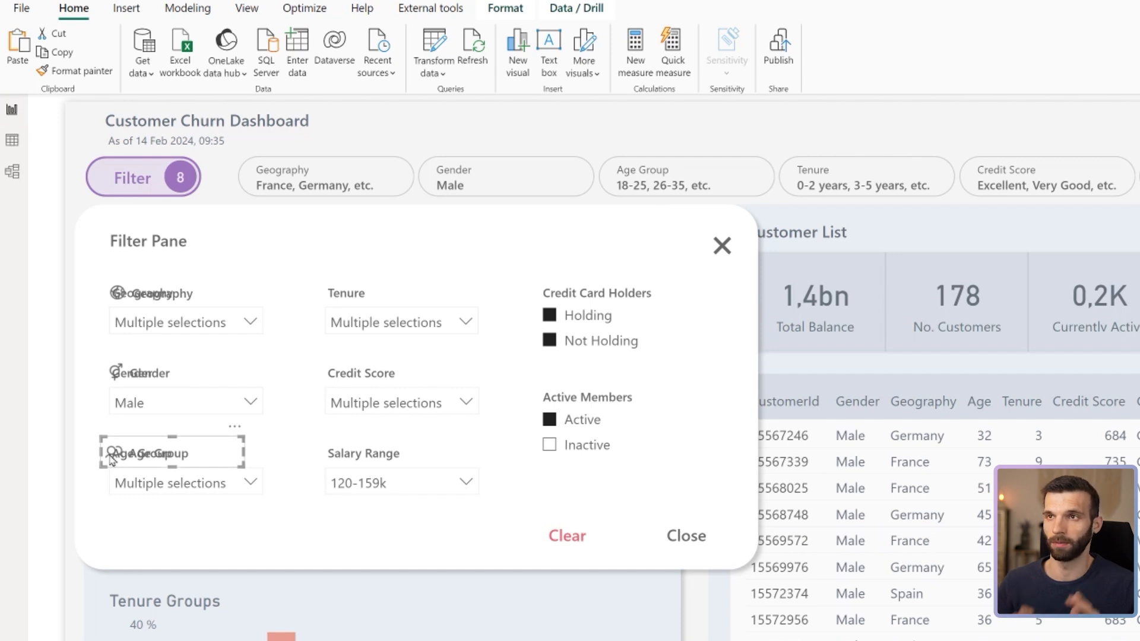
key(Right)
key(Right)
key(Right)
key(Right)
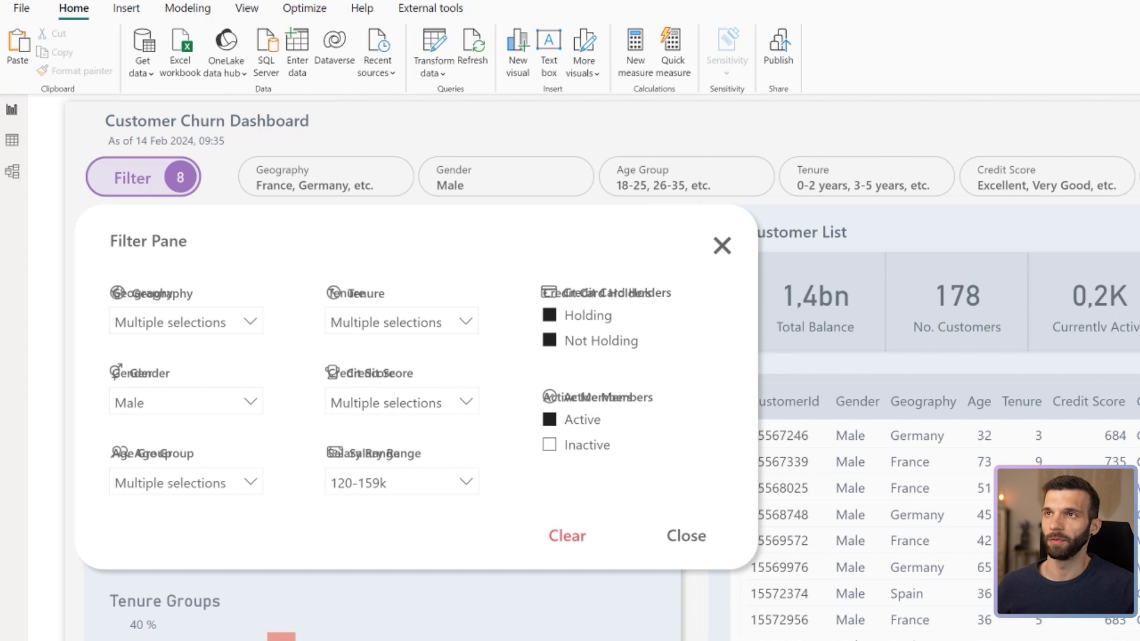
Show the Selection pane and group the eight slicer title buttons.
click(244, 13)
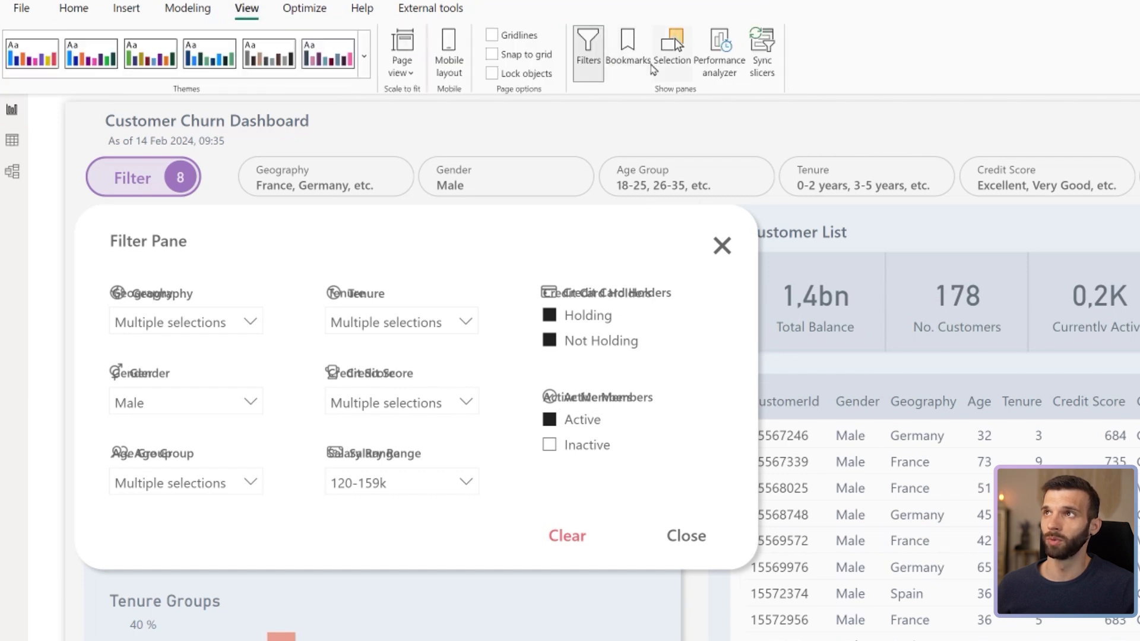
click(676, 44)
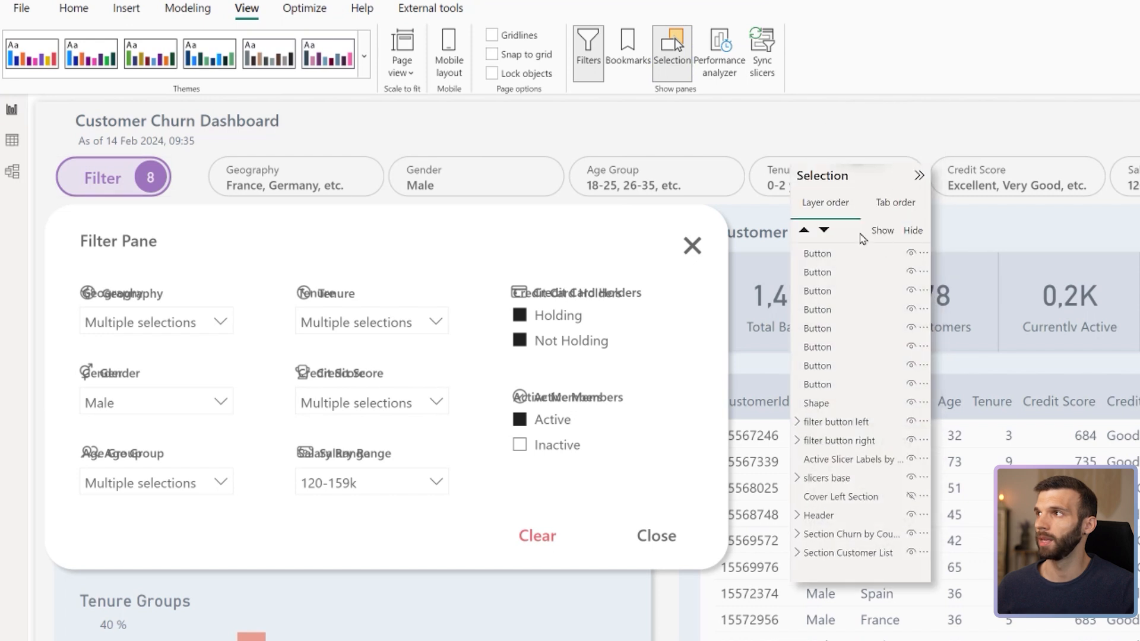
click(829, 254)
shift+click(834, 383)
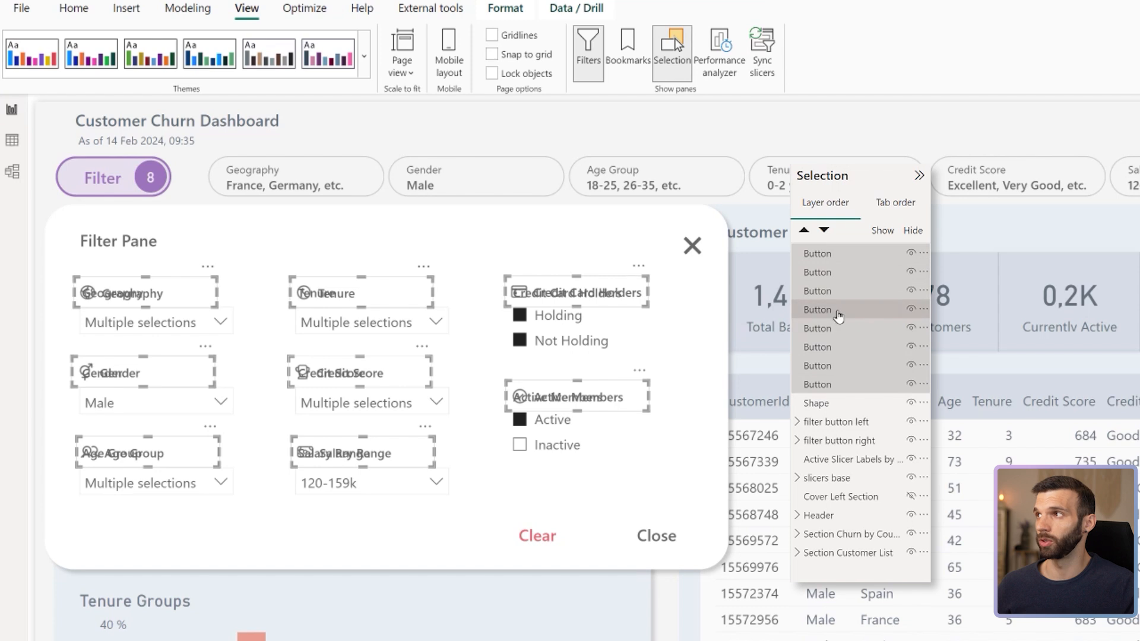
right_click(836, 311)
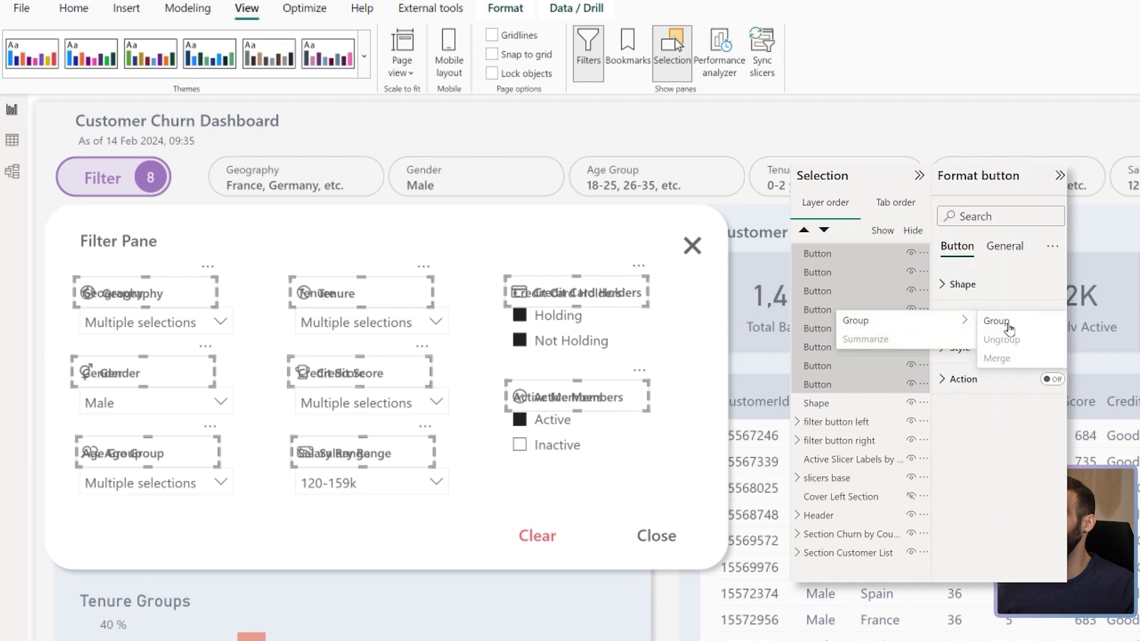
click(996, 321)
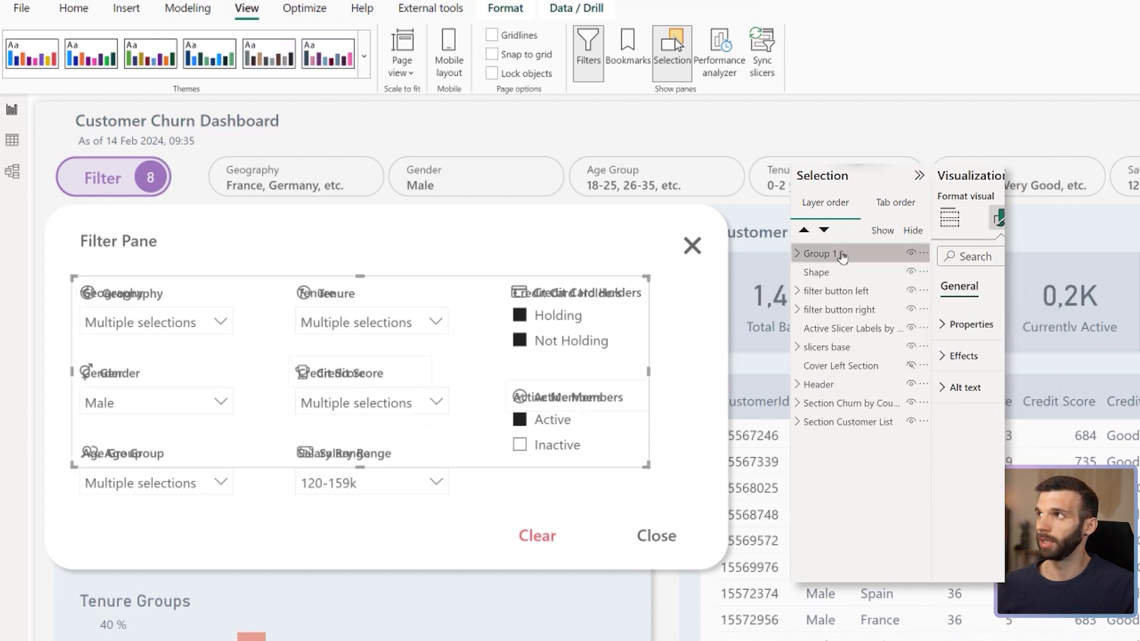
Rename the new group as "slicer headers" and move it into the "slicers base" group, directly below the "slicers" group.
double_click(842, 254)
text(slicer headers)
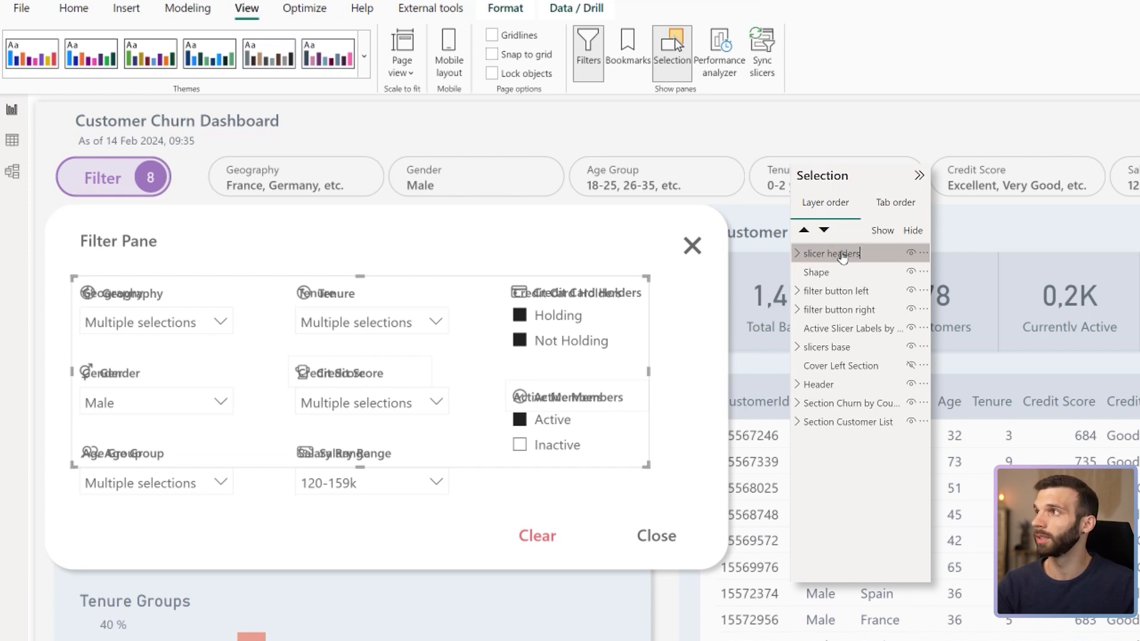
key(Return)
click(796, 348)
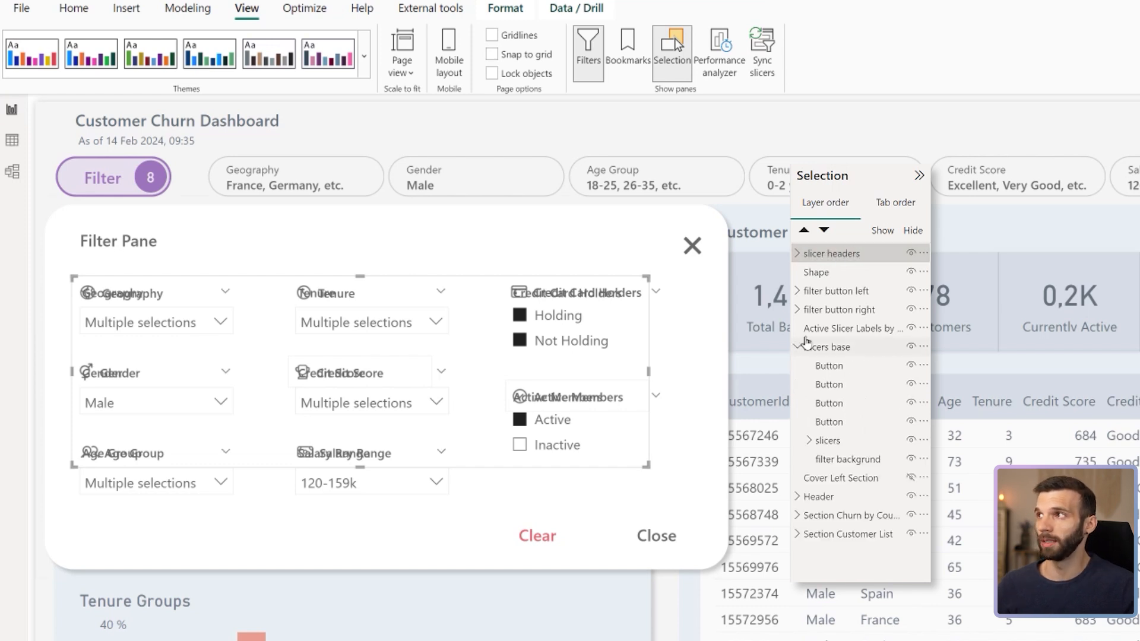
drag(837, 267, 847, 450)
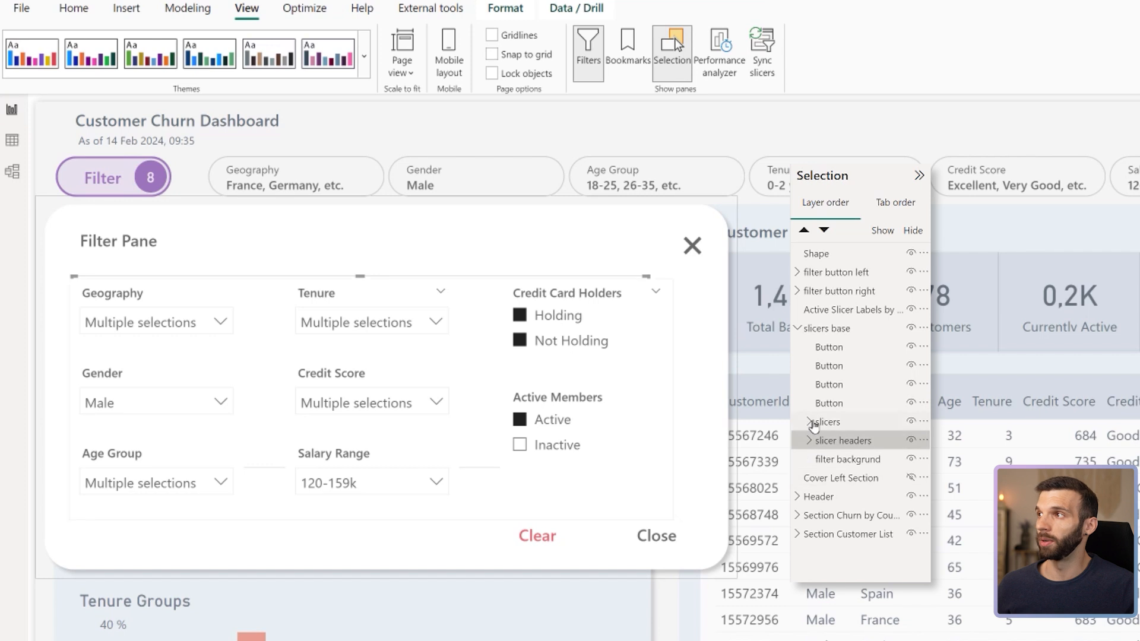
Select all eight slicers inside the "slicers" group and open their slicer header settings.
click(809, 421)
click(829, 439)
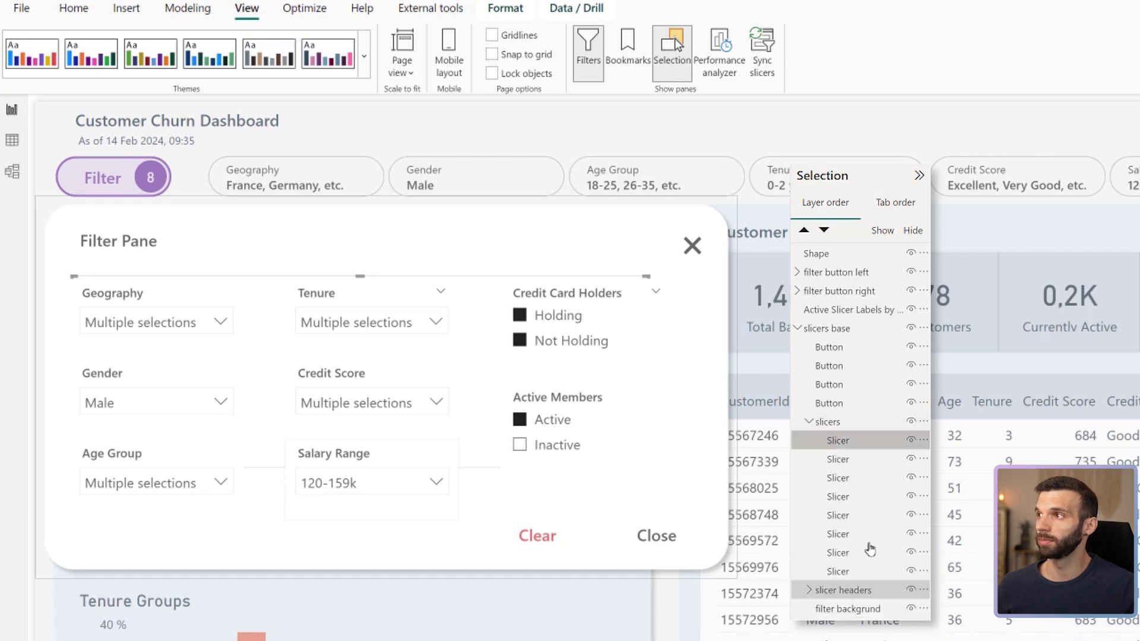
shift+click(849, 571)
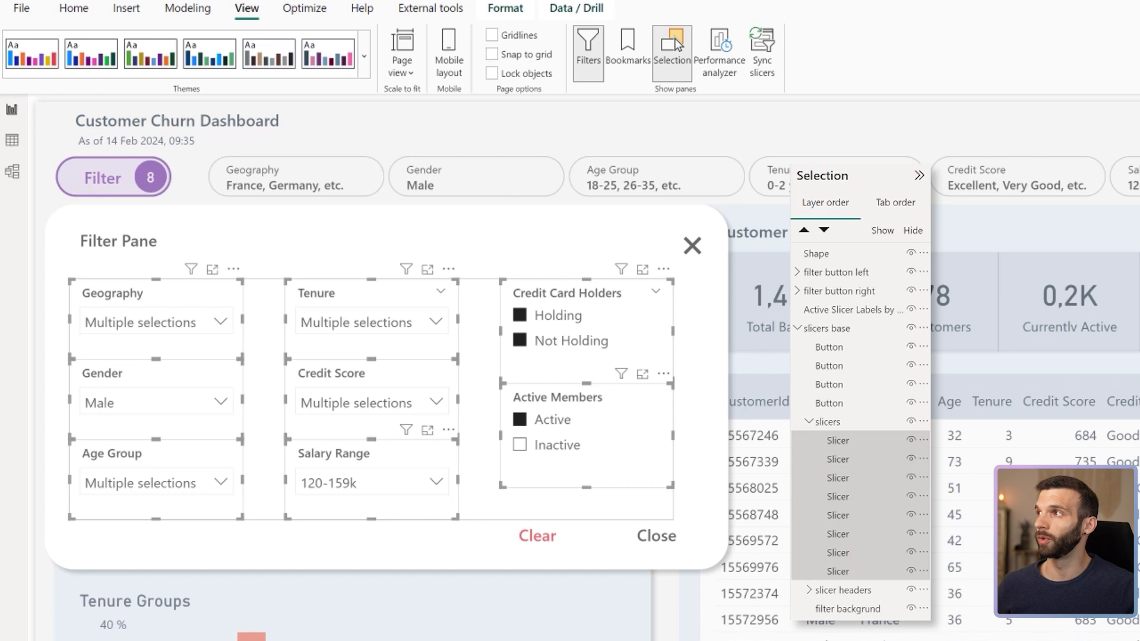
click(806, 358)
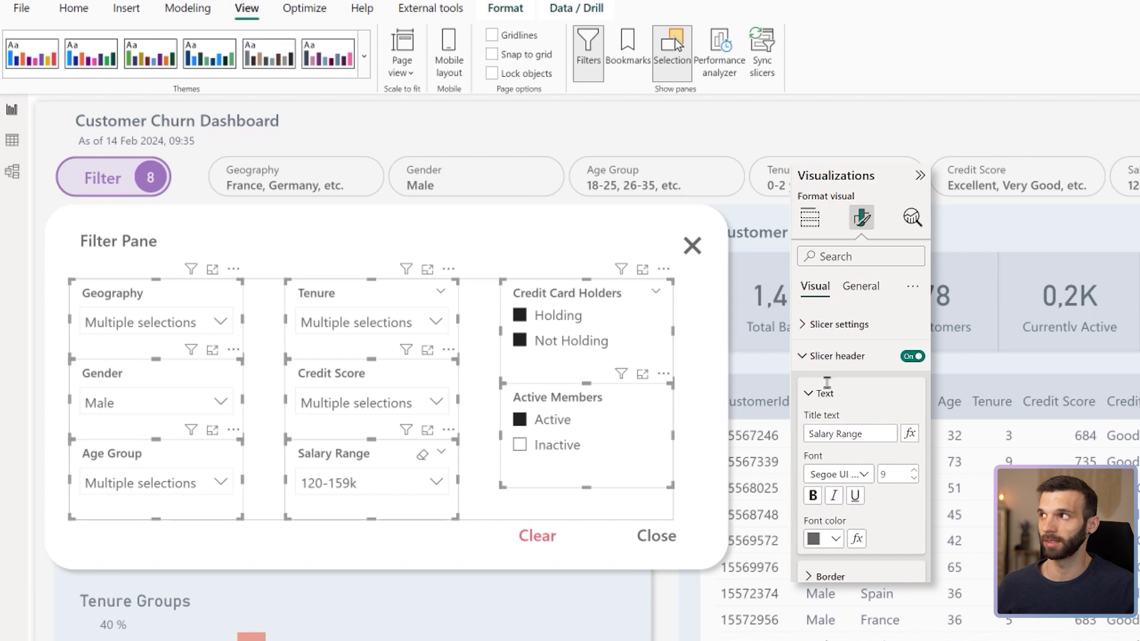
Try turning off the slicer header for all eight selected slicers, and turn it back on.
click(913, 357)
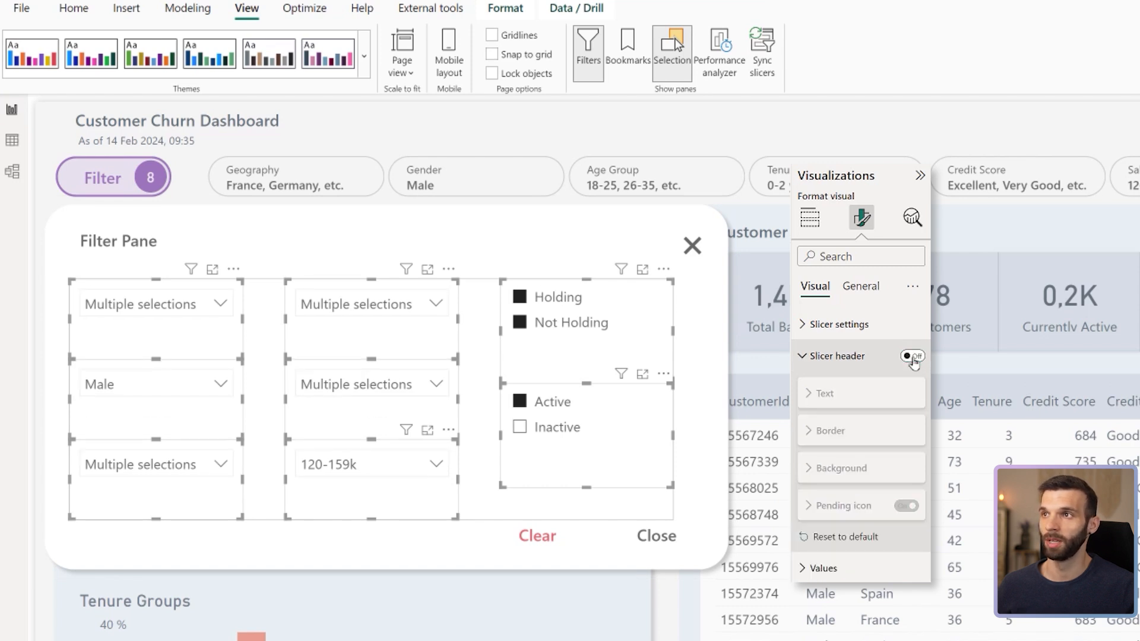
click(912, 357)
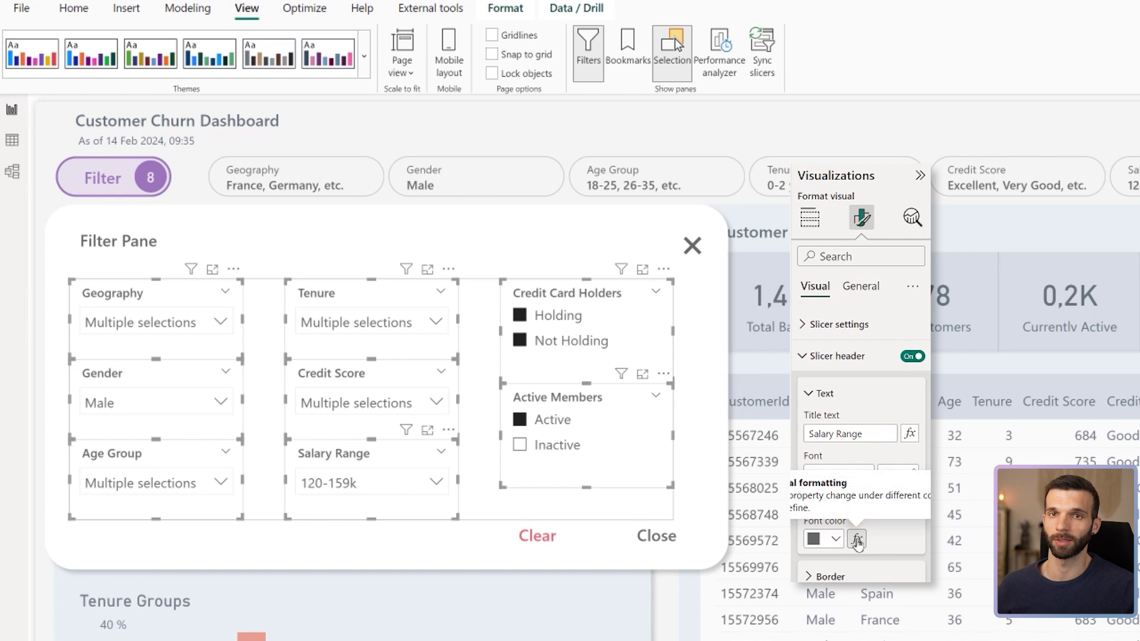
Set the slicer header font color of the selected slicers by field value, based on the _transparent color measure.
click(856, 541)
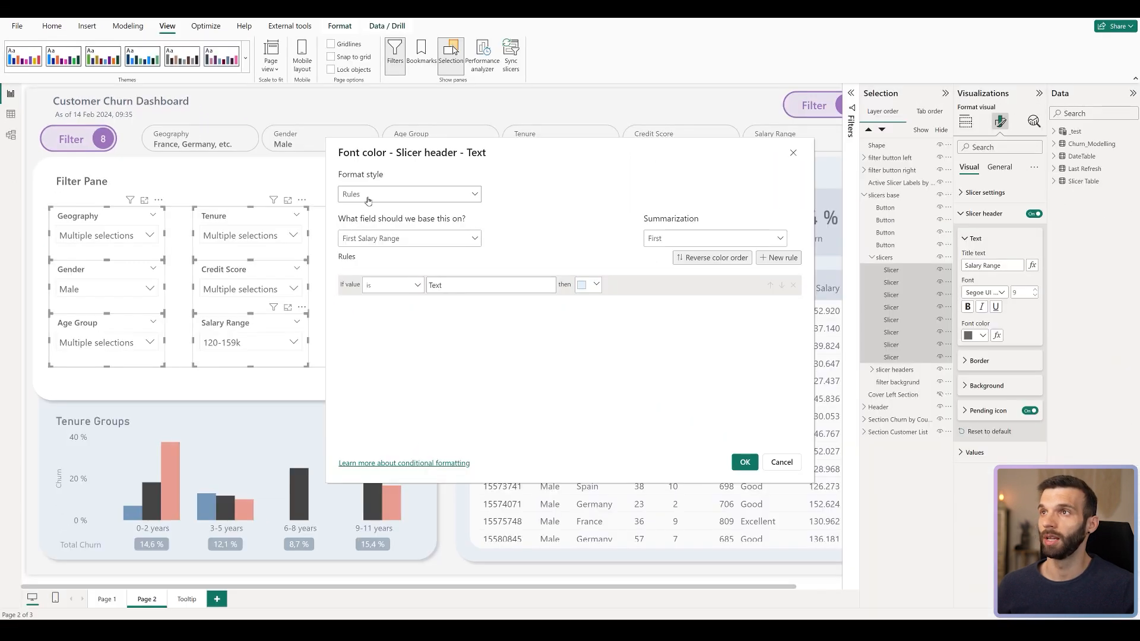
click(548, 264)
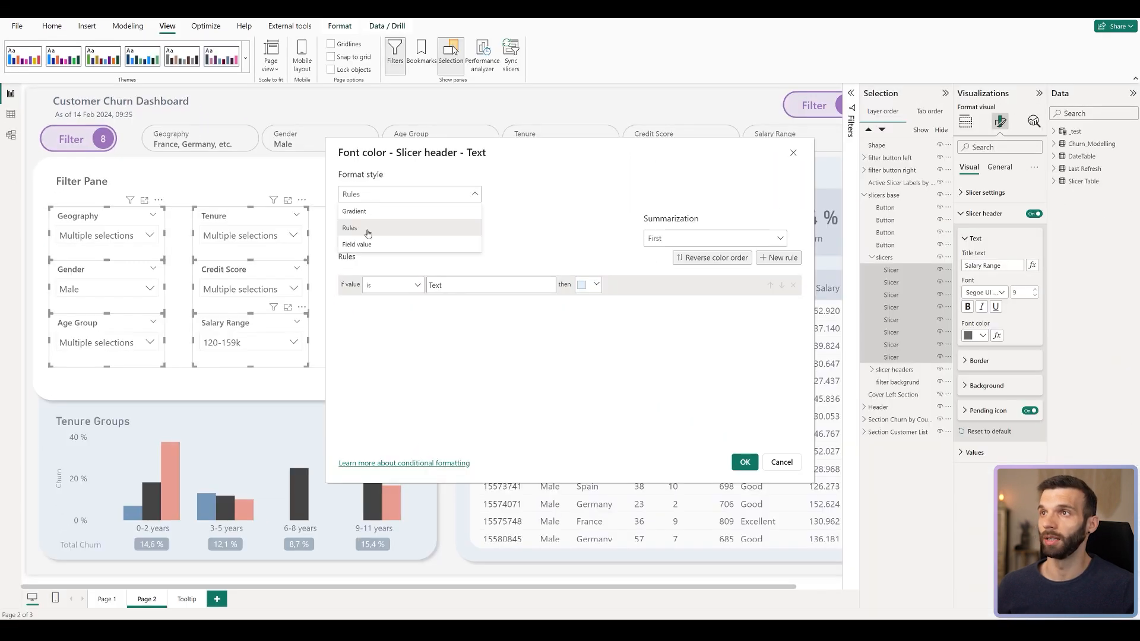
click(373, 245)
click(380, 240)
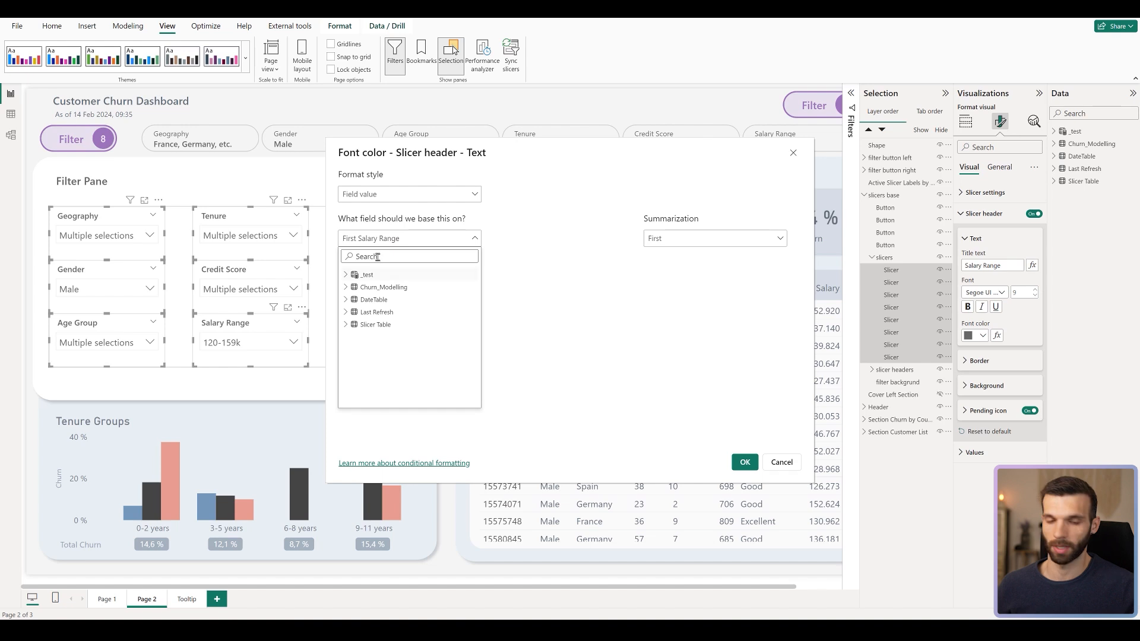
text(trans)
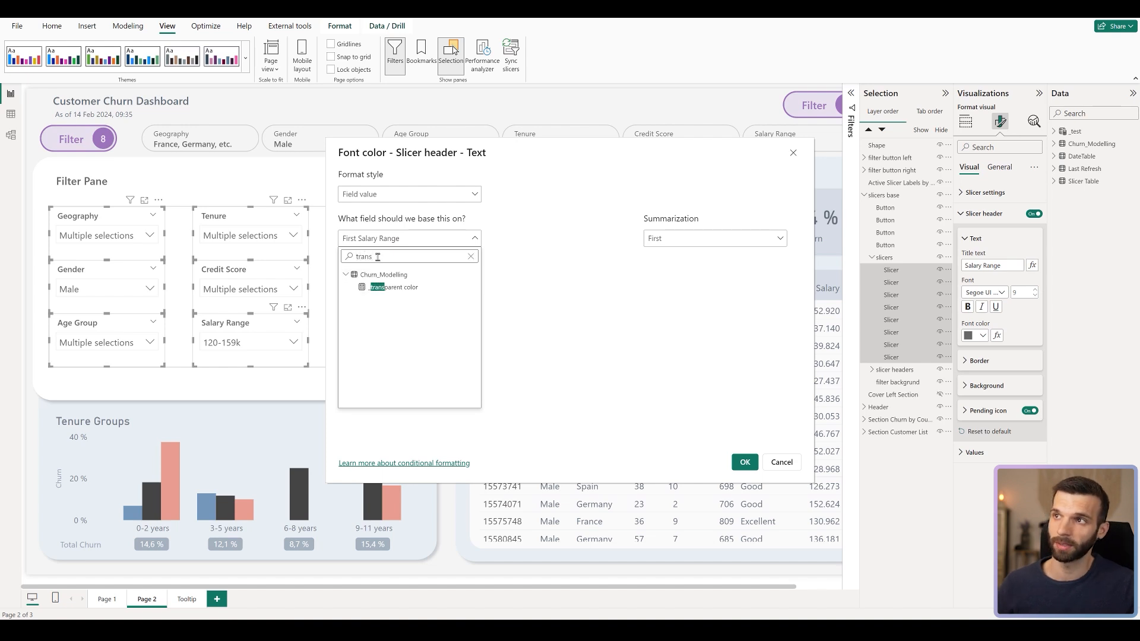
click(393, 288)
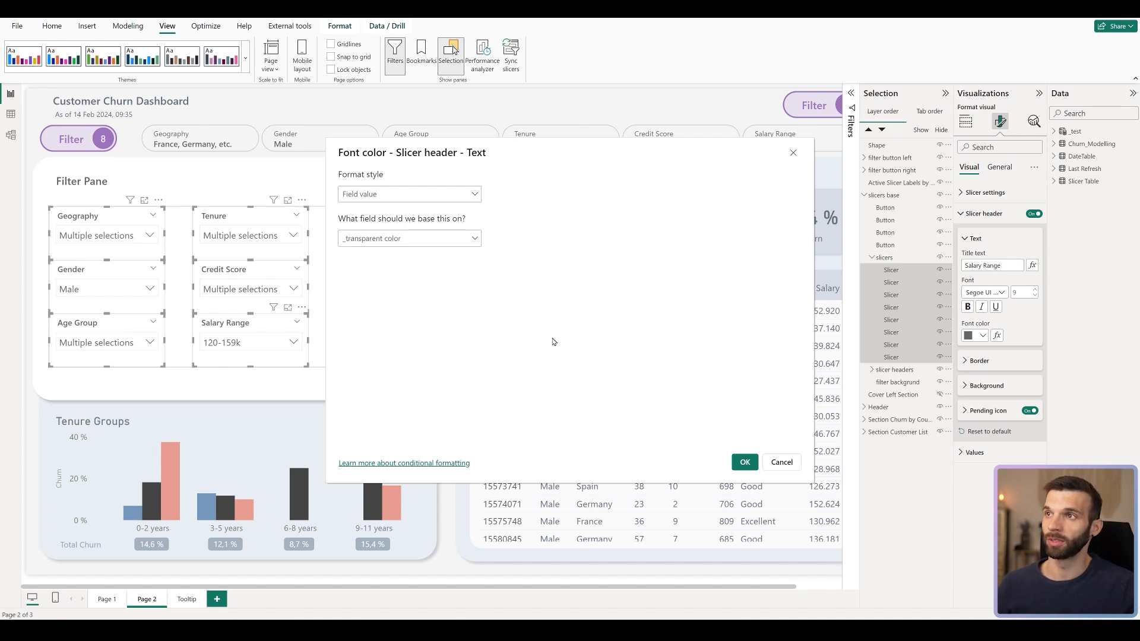
click(743, 462)
Examine the formula of the _transparent color measure in the Churn_Modelling table, especially its hex color code.
click(1092, 143)
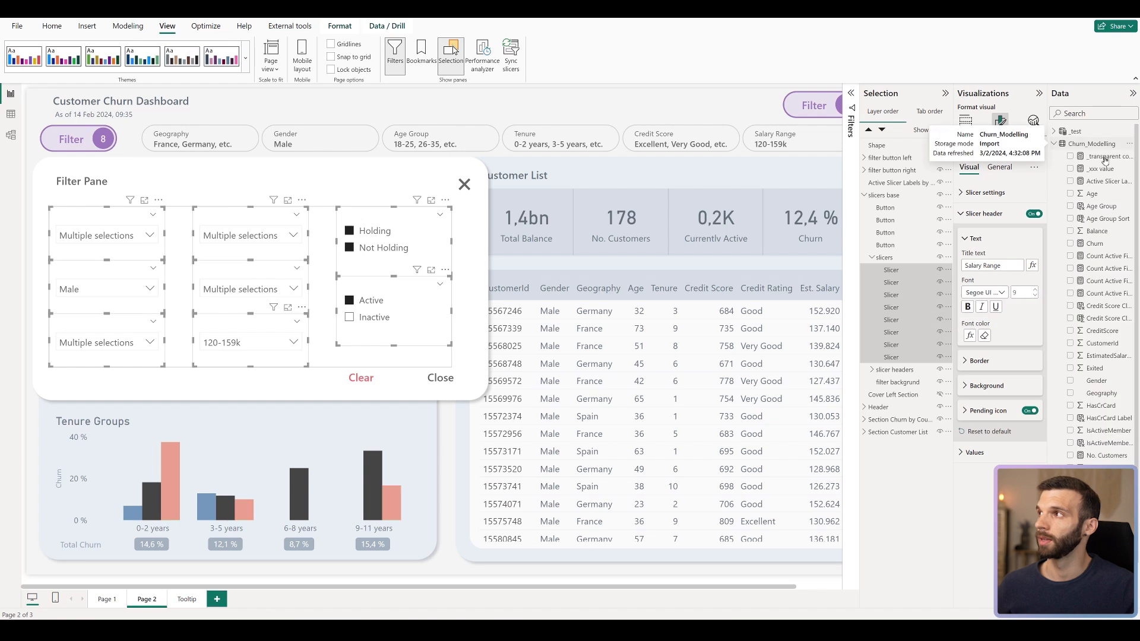
click(1103, 157)
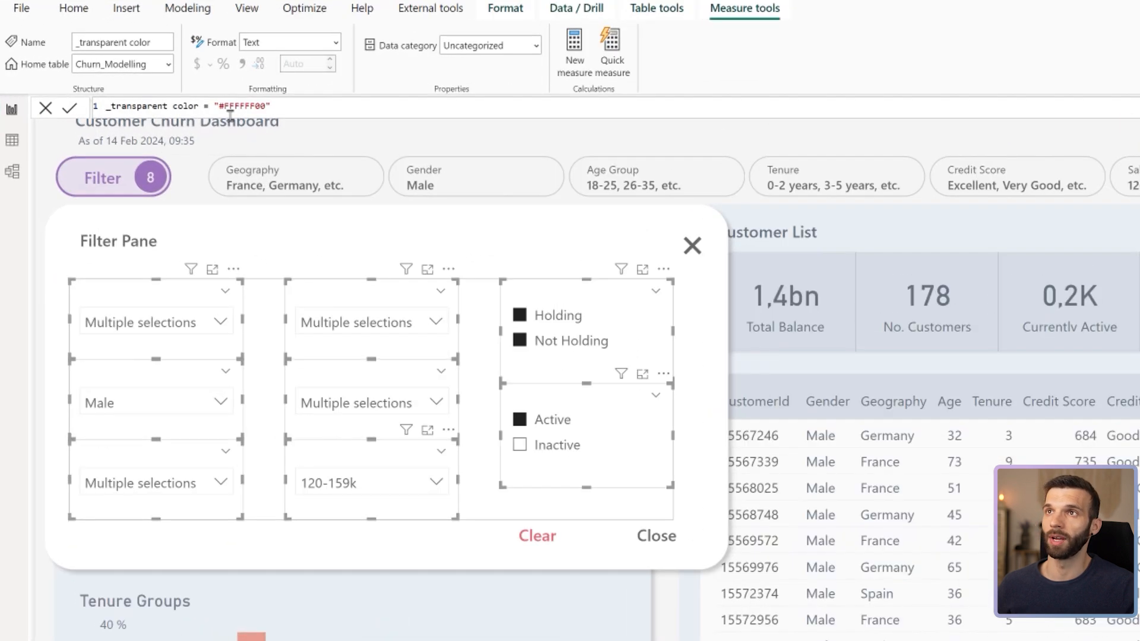
mouse_move(332, 111)
mouse_down()
mouse_move(278, 111)
mouse_move(349, 113)
mouse_up()
click(332, 111)
click(347, 112)
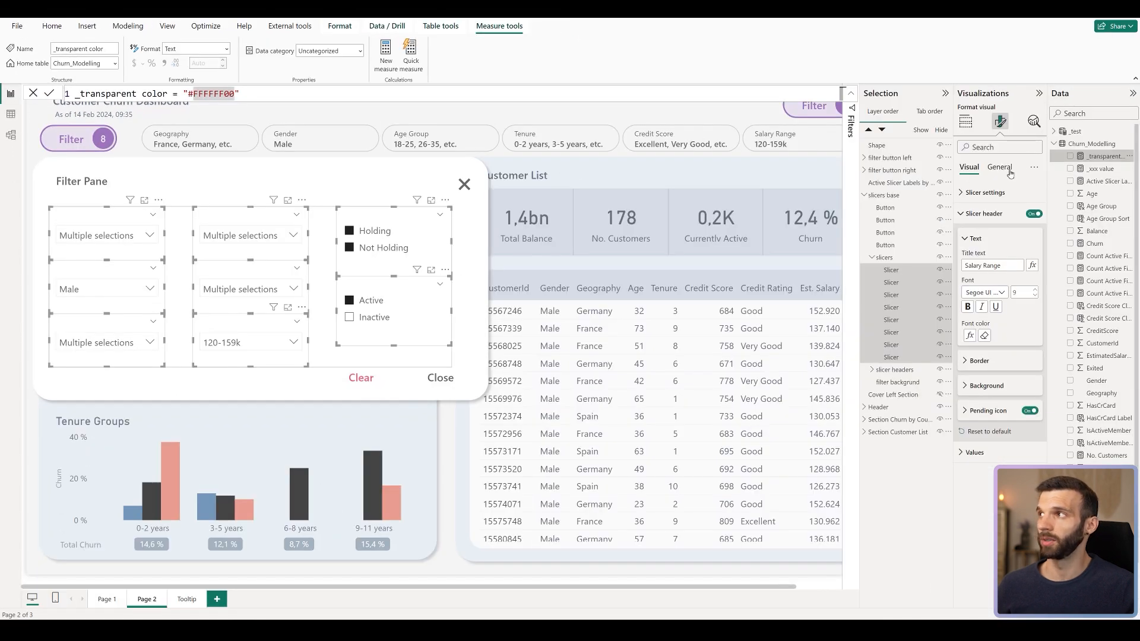
Turn off the background effect for the eight selected slicers and clear the selection.
click(1001, 168)
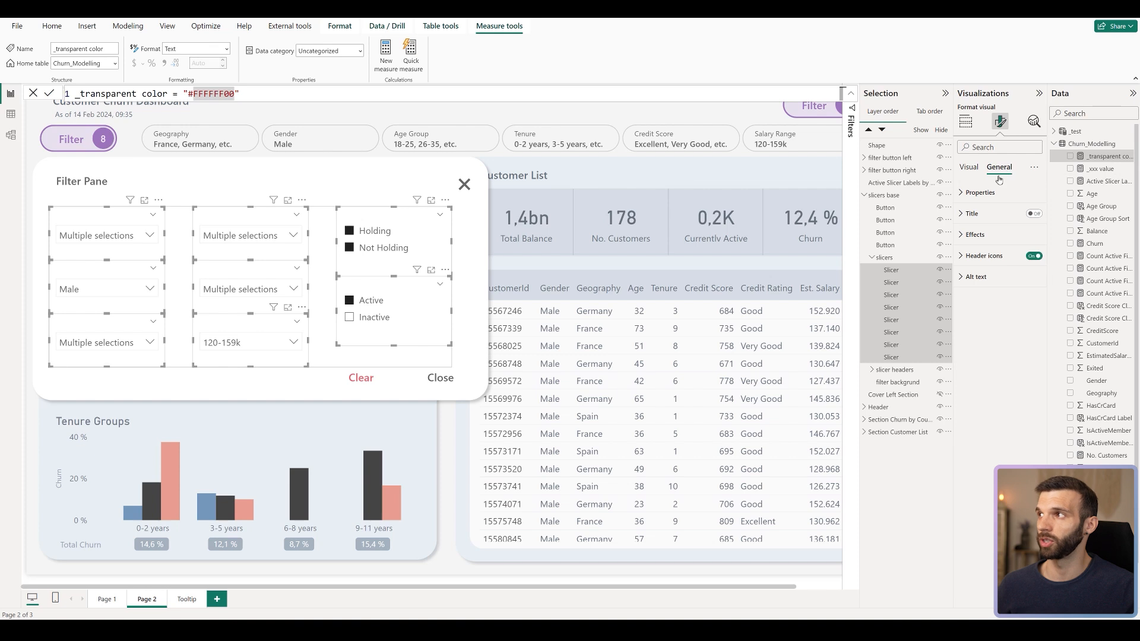
click(974, 235)
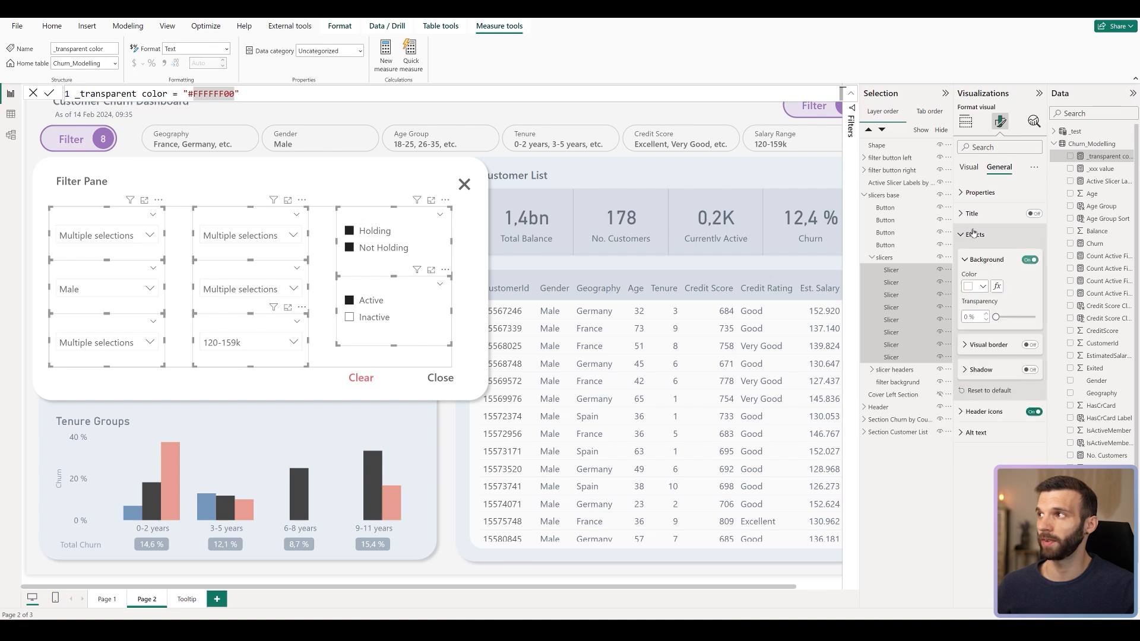
click(1030, 261)
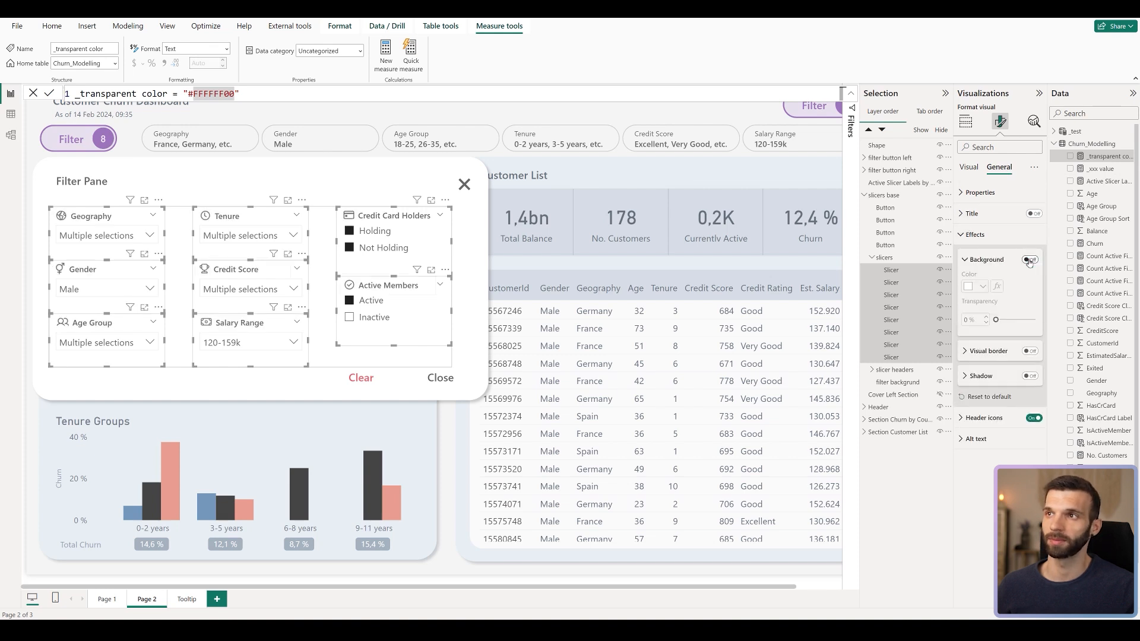
click(518, 590)
mouse_move(517, 588)
mouse_down()
mouse_move(553, 594)
mouse_move(530, 596)
mouse_up()
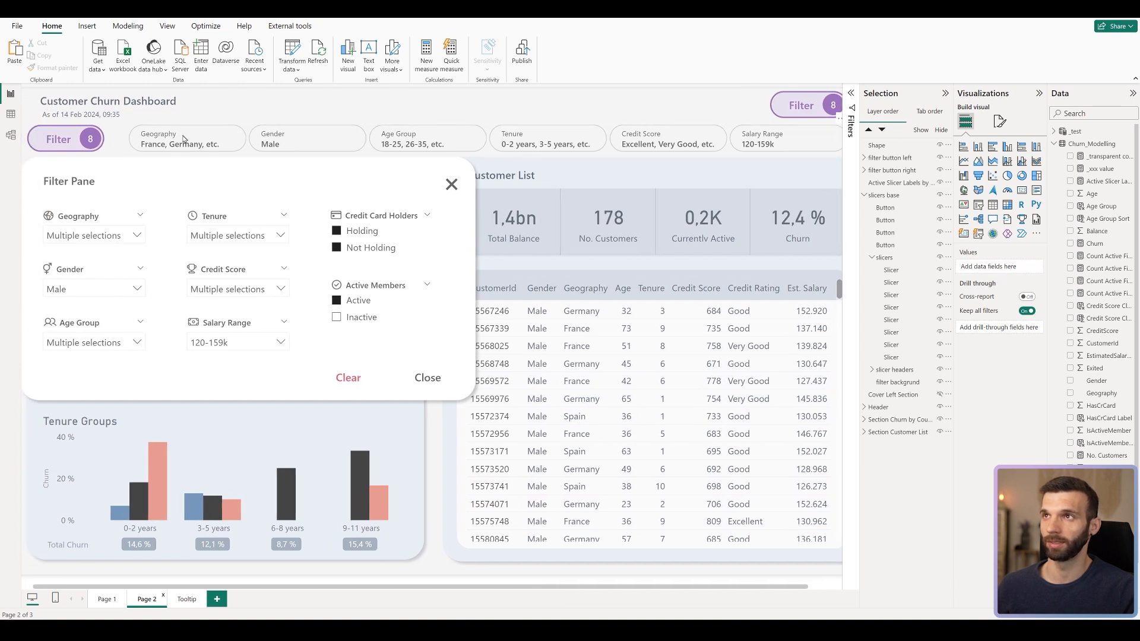
Select the Active Slicer Labels button slicer above the filter pane and examine its fields and image settings.
click(192, 140)
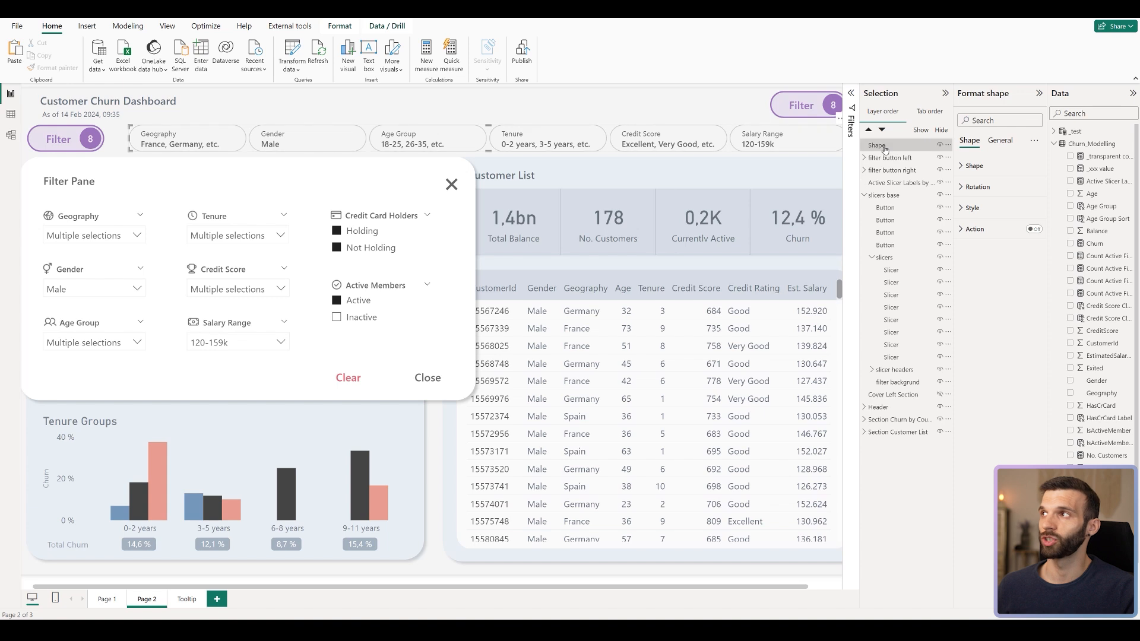
click(883, 146)
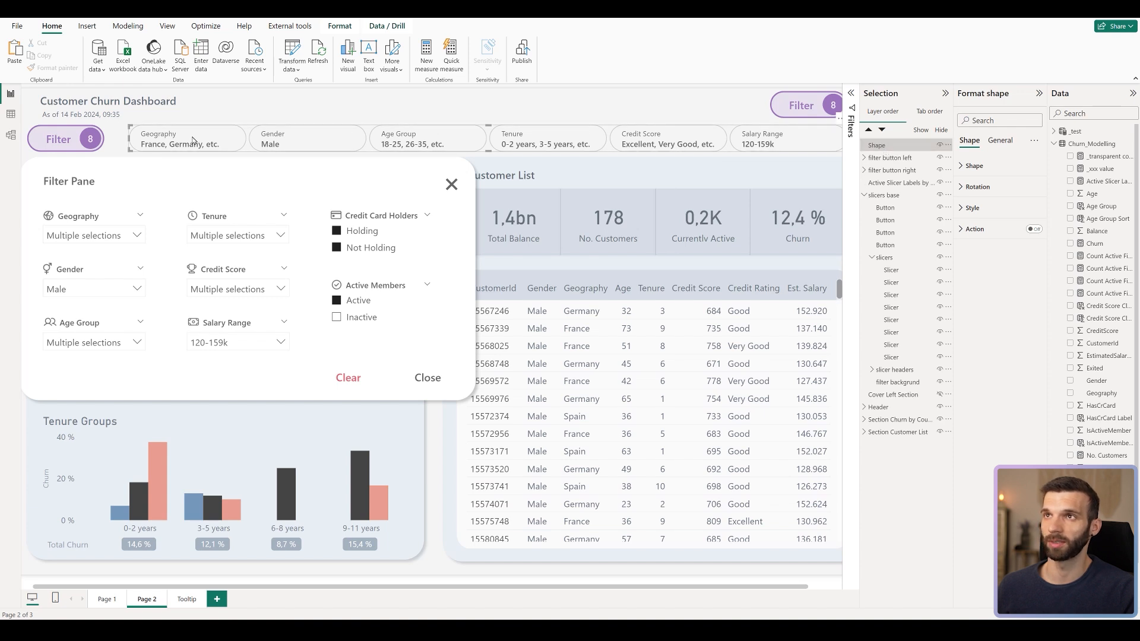
click(115, 143)
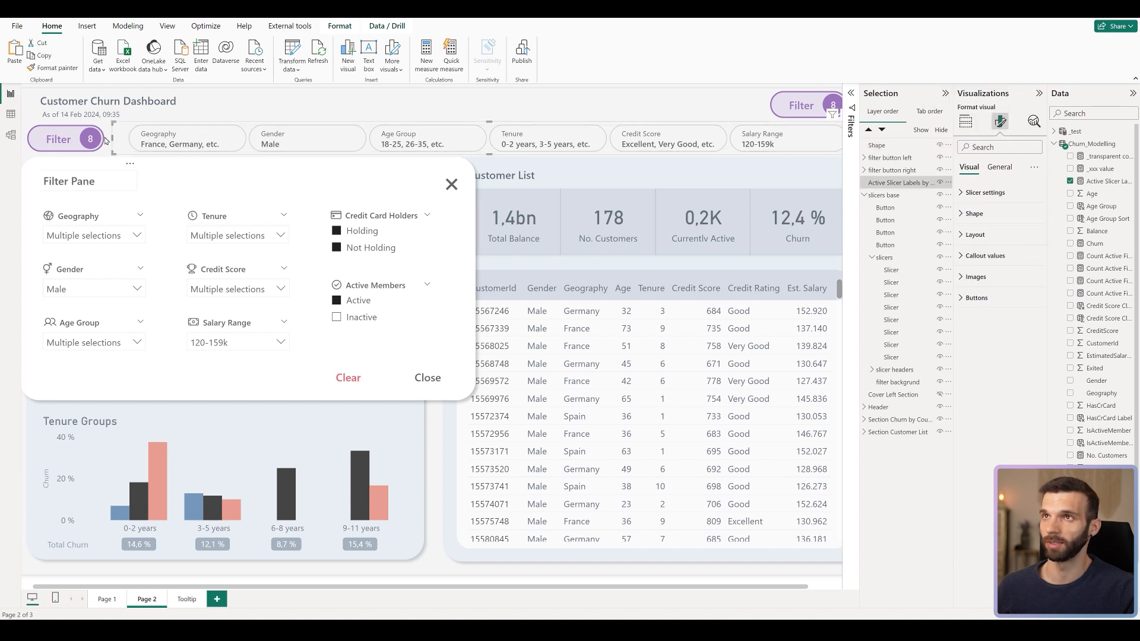
click(965, 121)
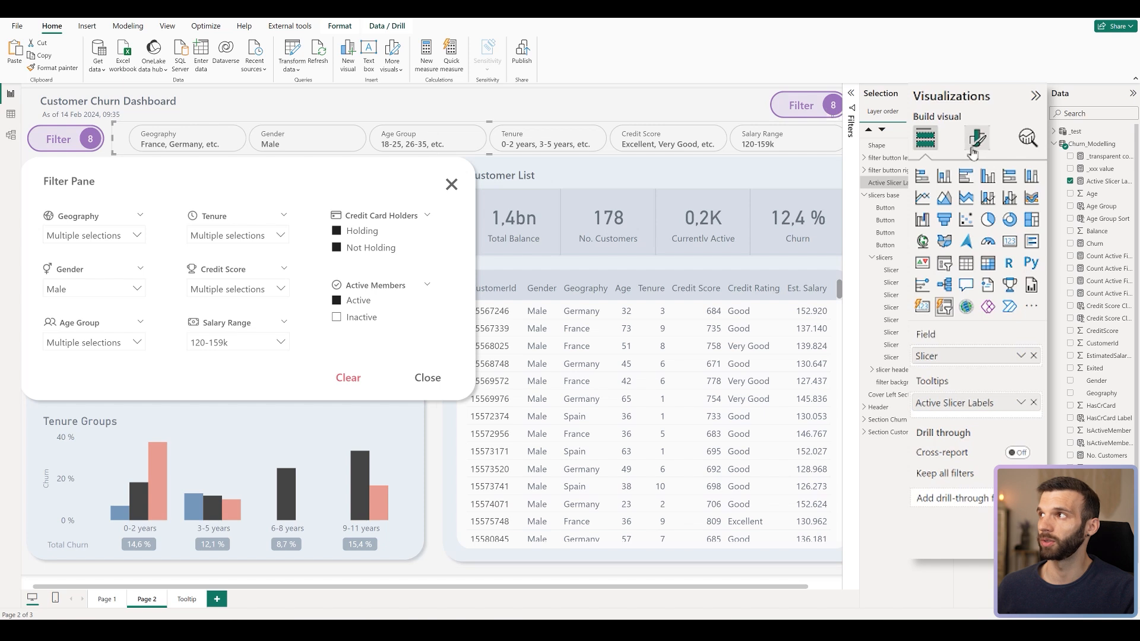
click(973, 142)
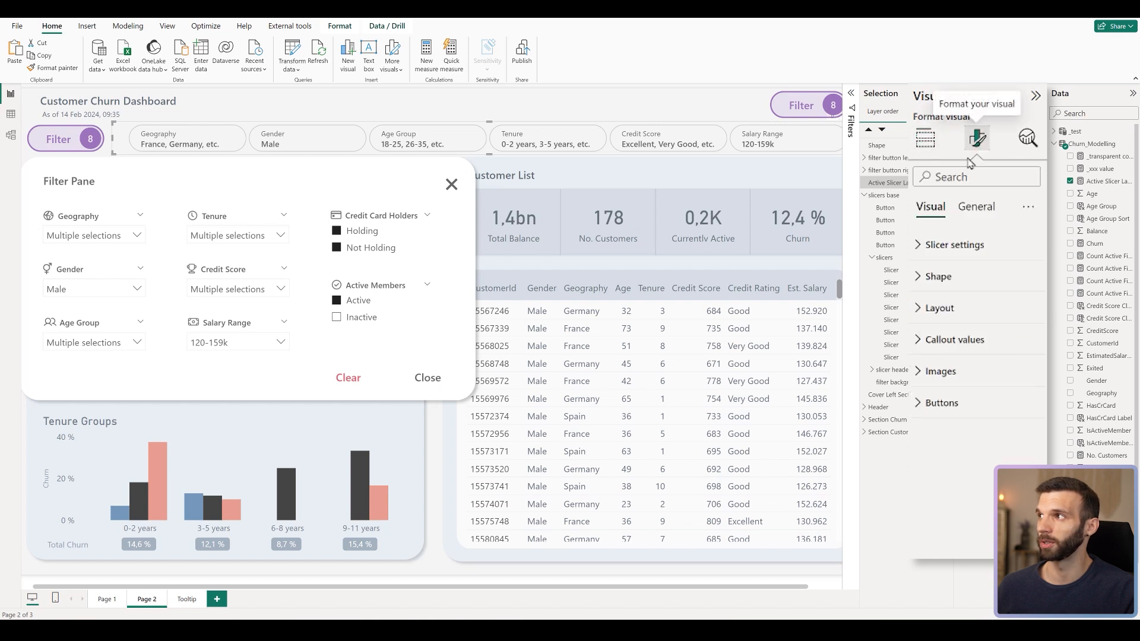
click(925, 374)
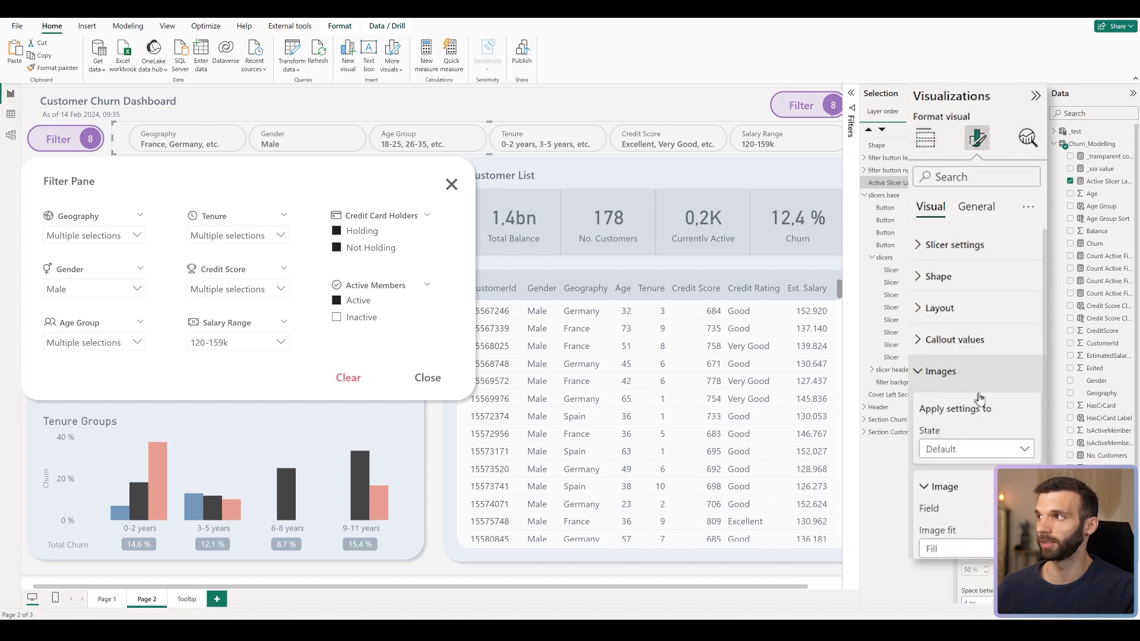
scroll(973, 297, down, 5)
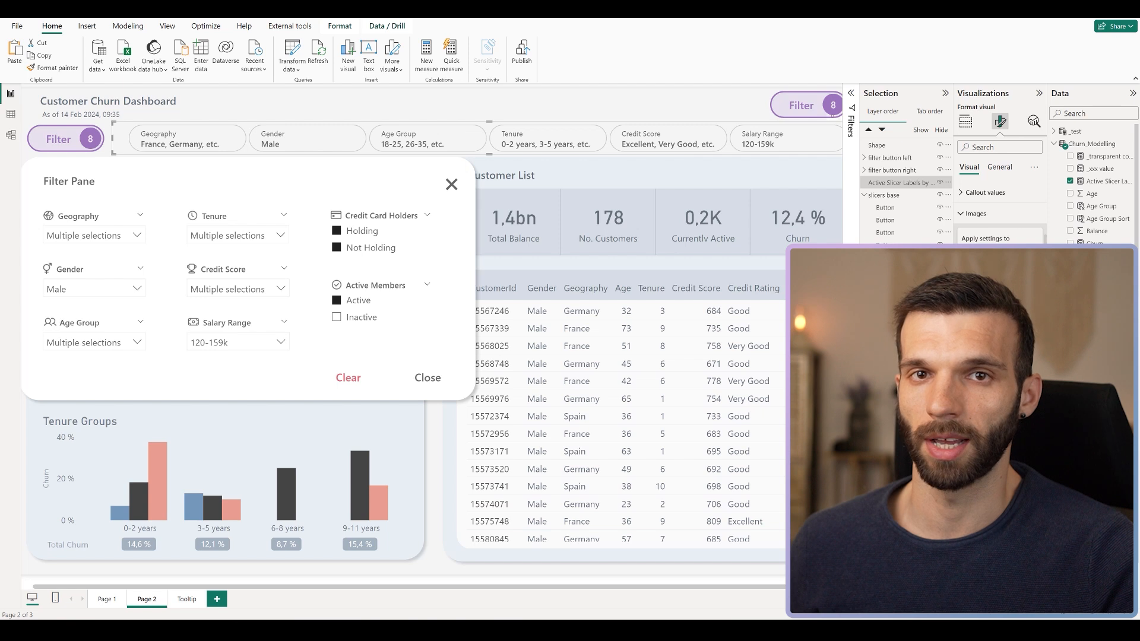
Switch to the Slicer Icons file in Figma, search the plugins for "export svg to", and run Export SVG to URI.
mouse_move(271, 630)
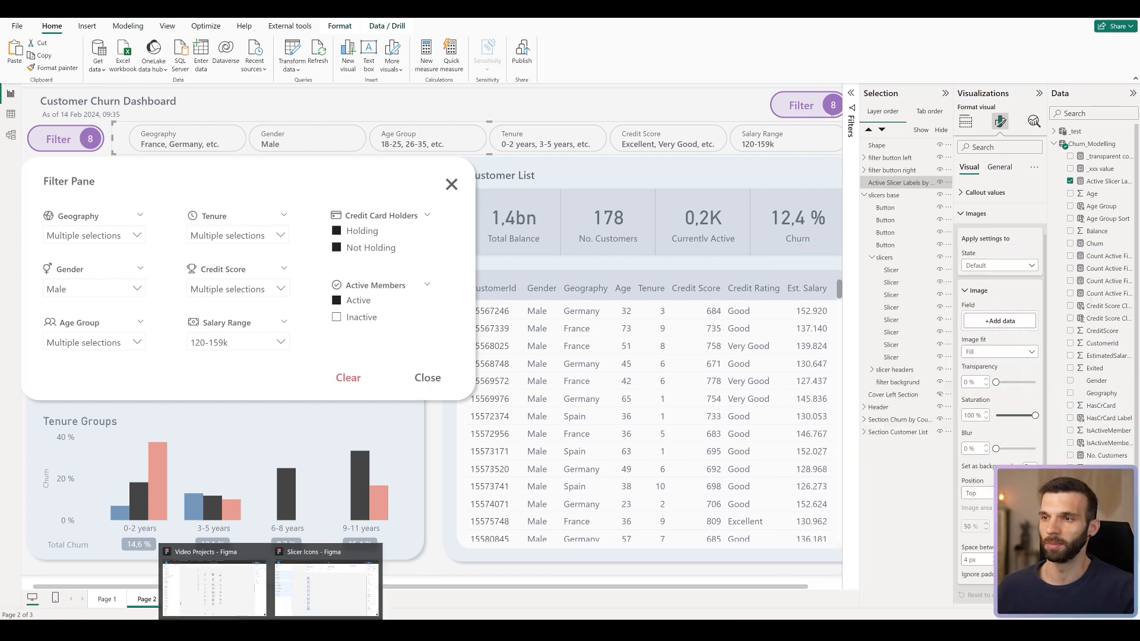
click(326, 584)
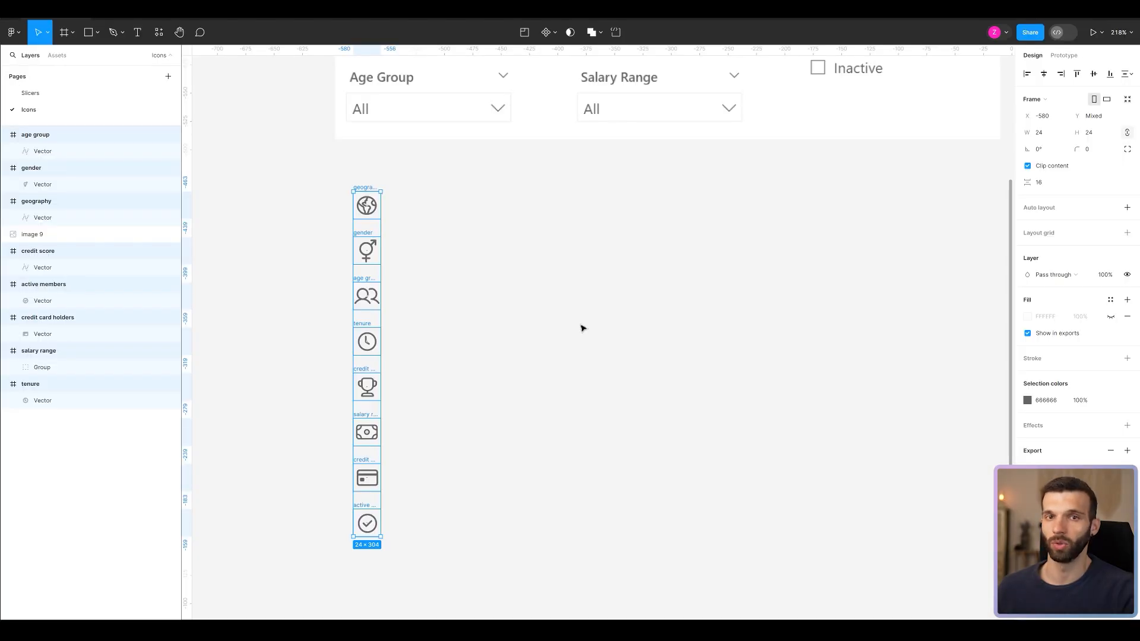
click(517, 321)
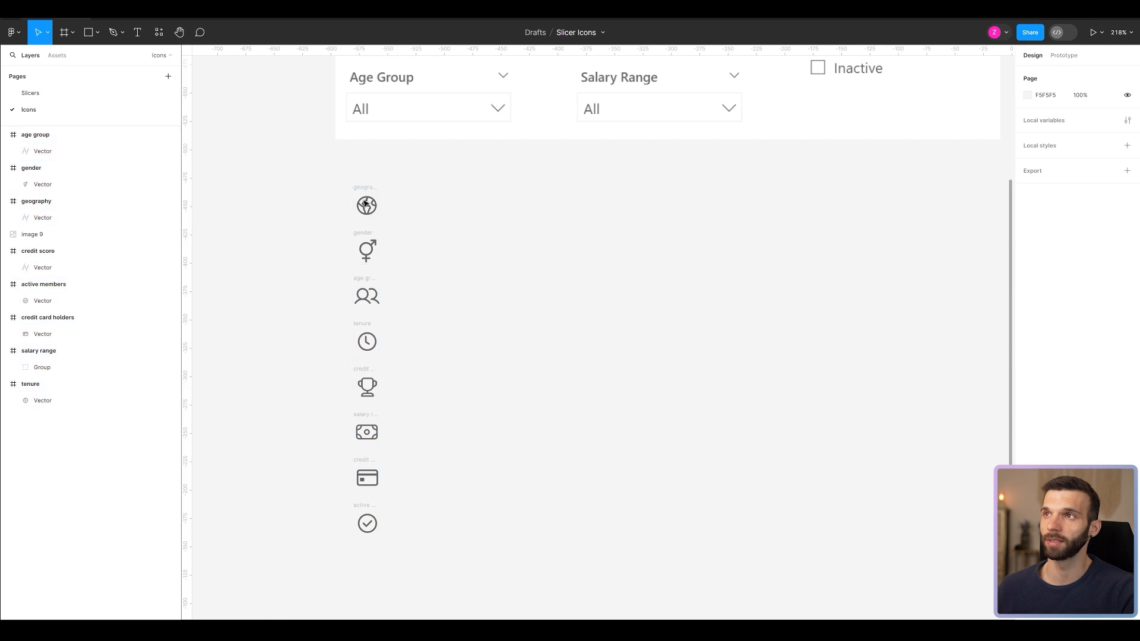
click(12, 32)
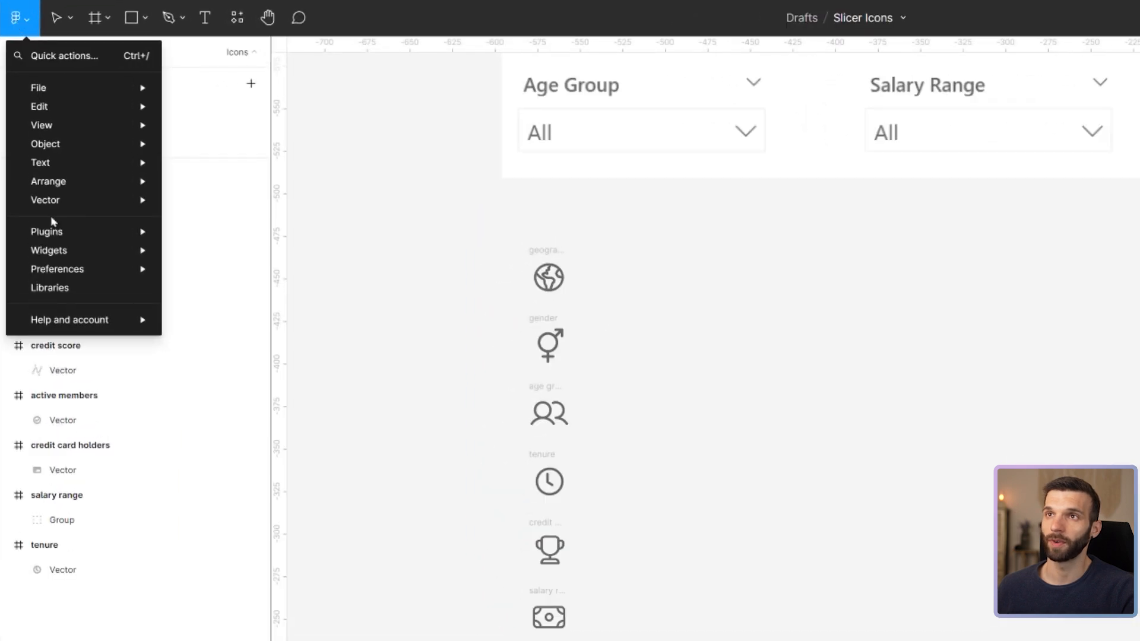
mouse_move(101, 233)
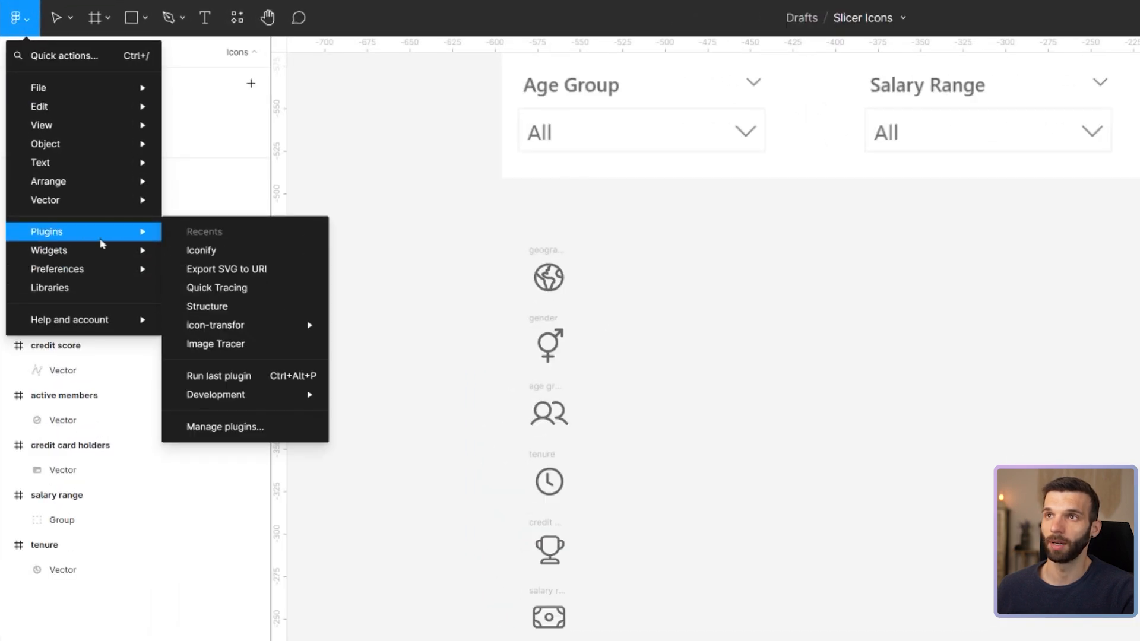
click(237, 432)
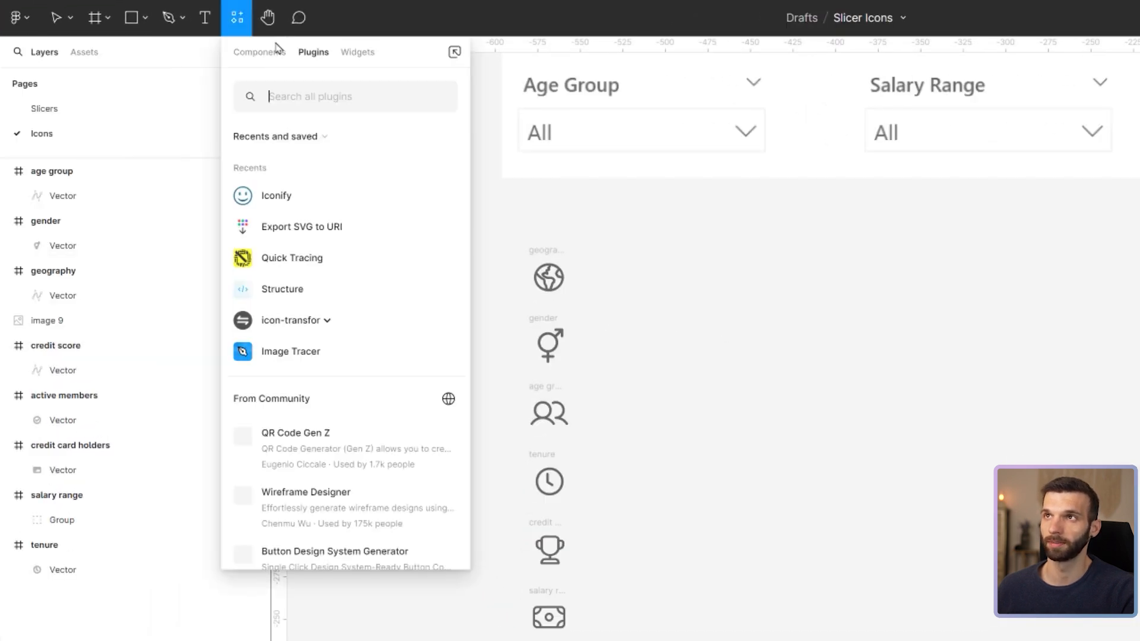
text(expor)
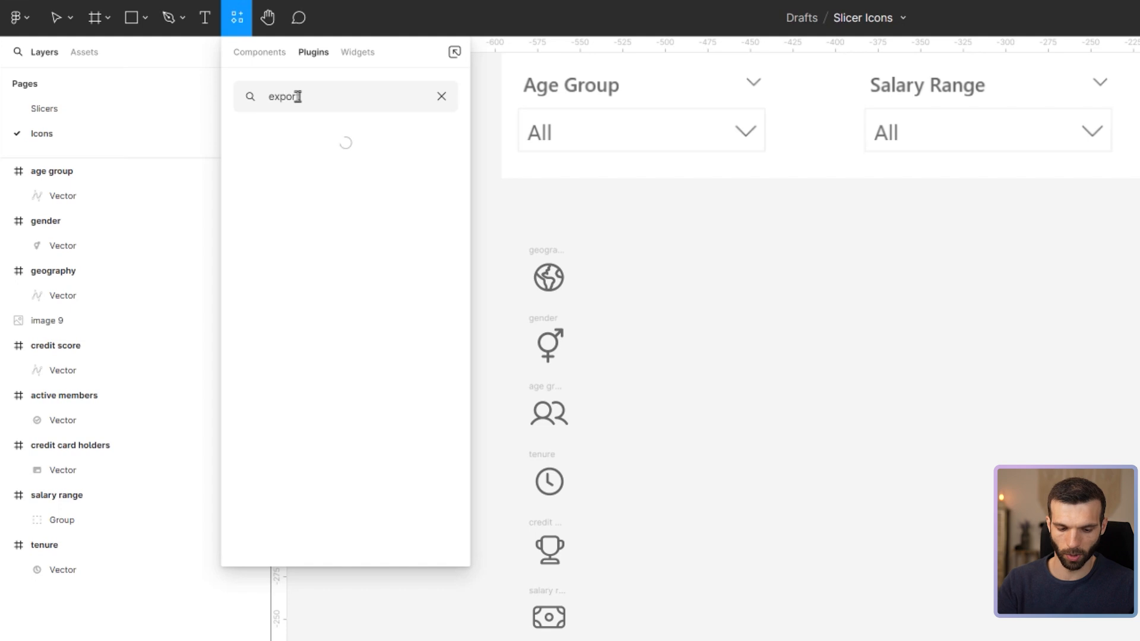
text(t svg to)
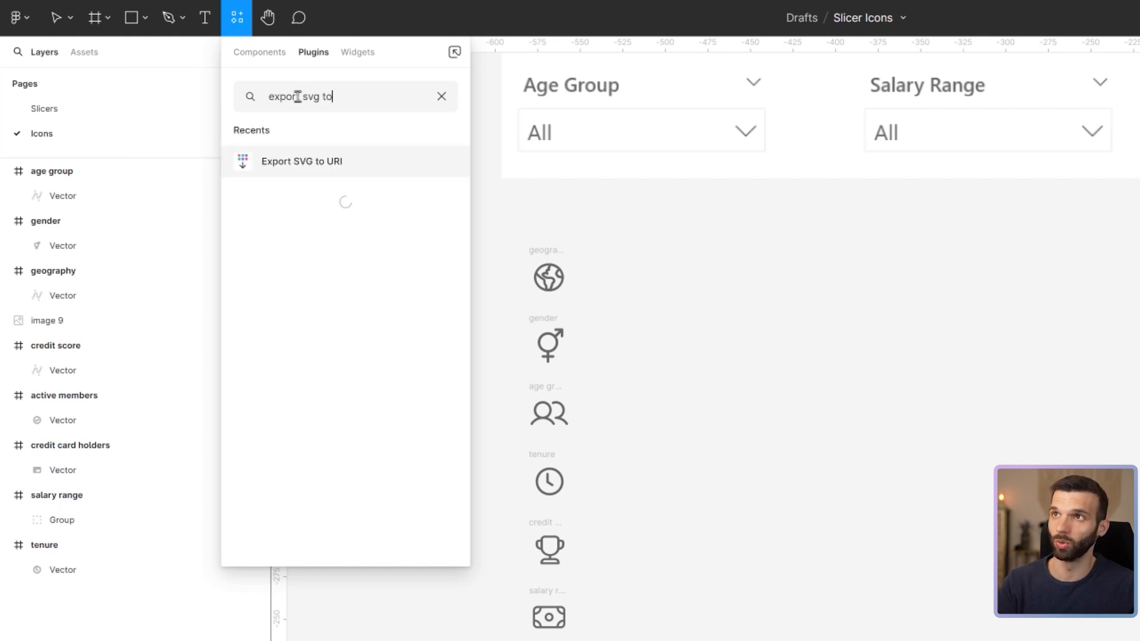
click(358, 167)
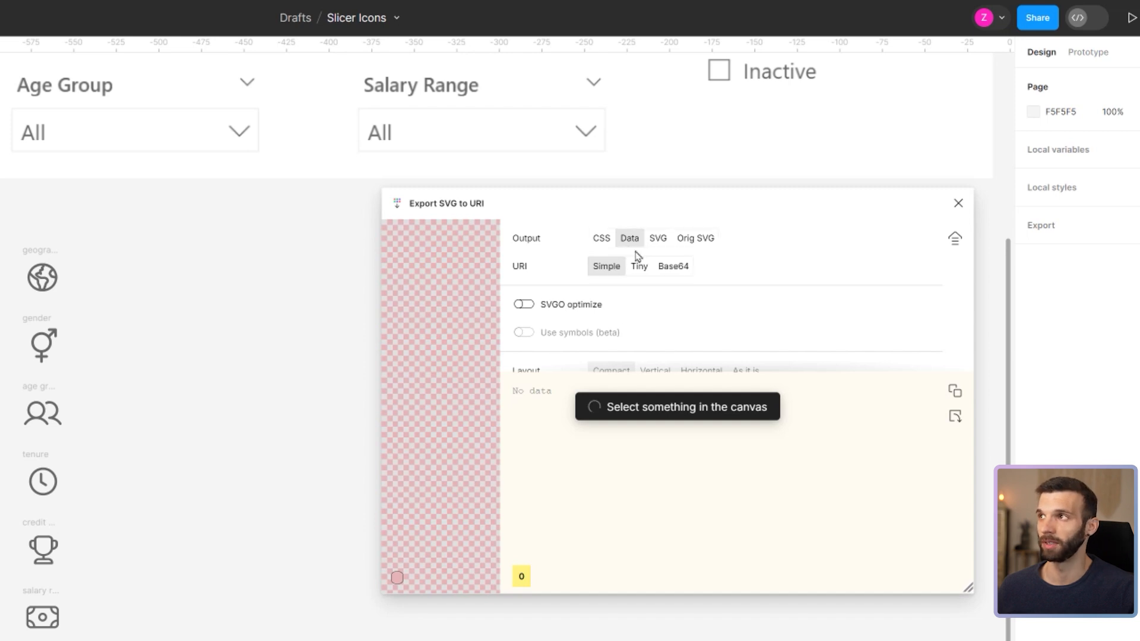
Generate the simple data URI of the geography icon and select its entire code.
click(43, 256)
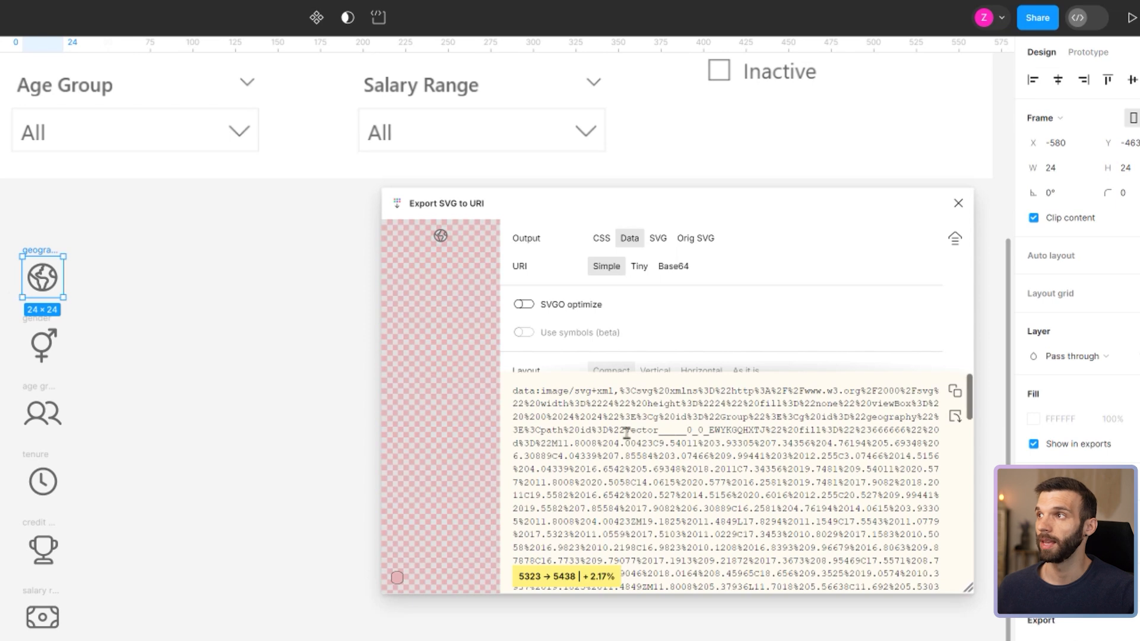
click(584, 455)
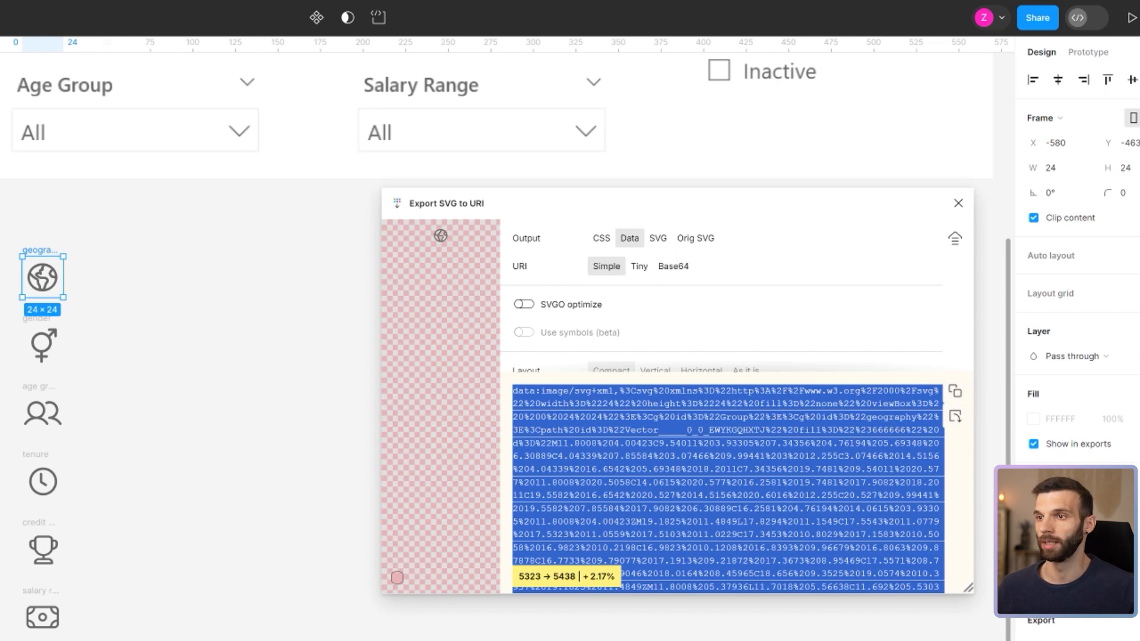
Switch to the Power Query editor and add a column named Icon URL to the source data of the Slicer Table query.
key(alt+Tab)
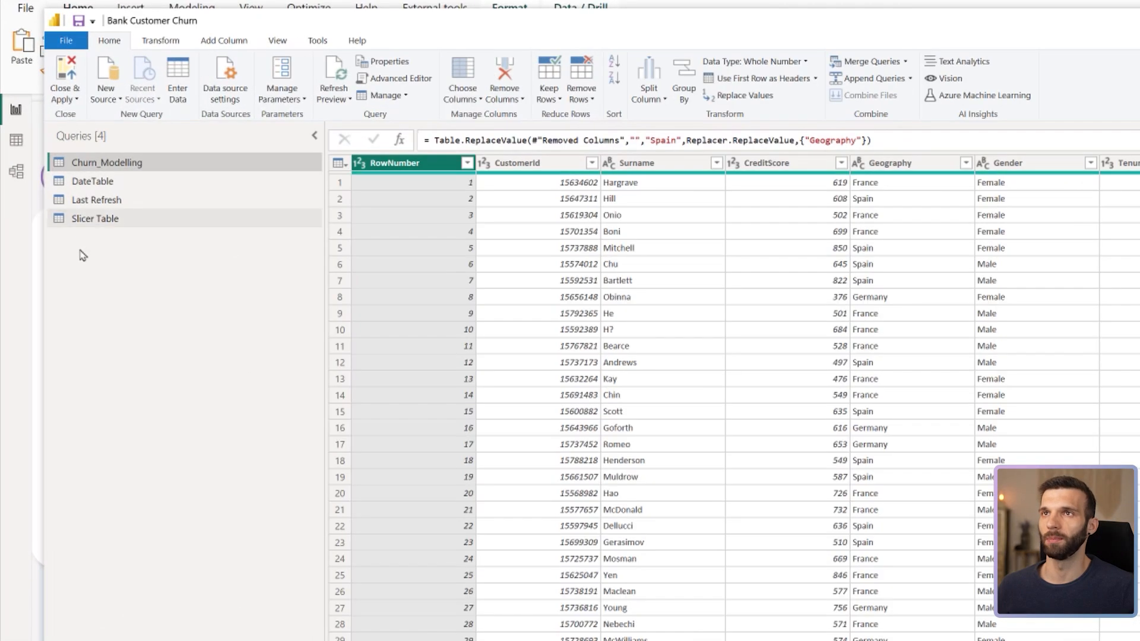
click(106, 221)
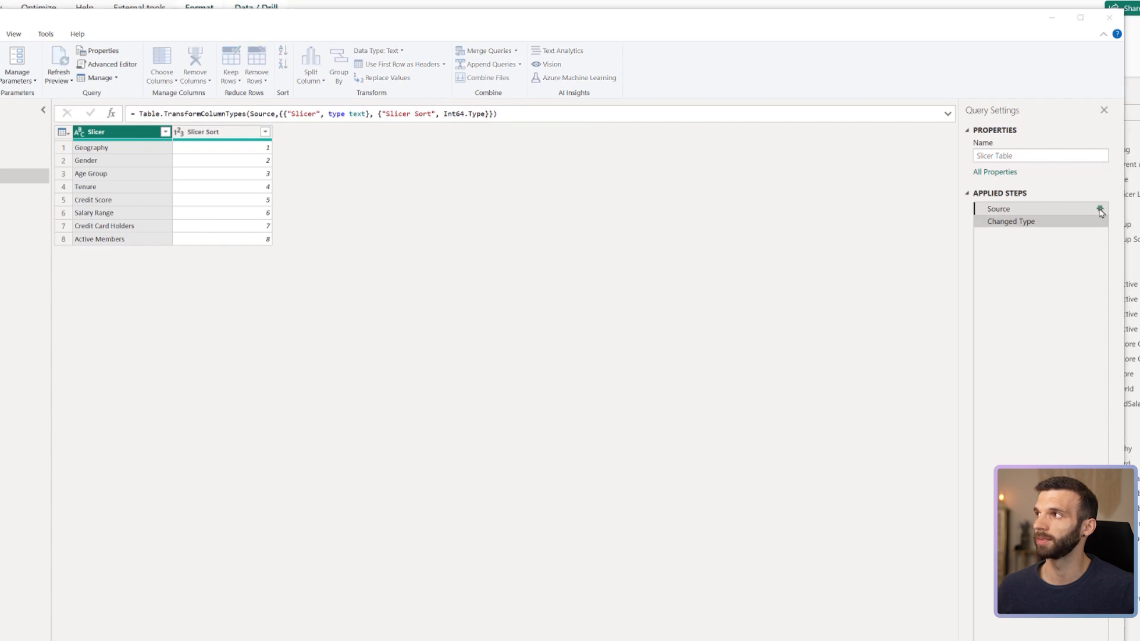
click(1100, 211)
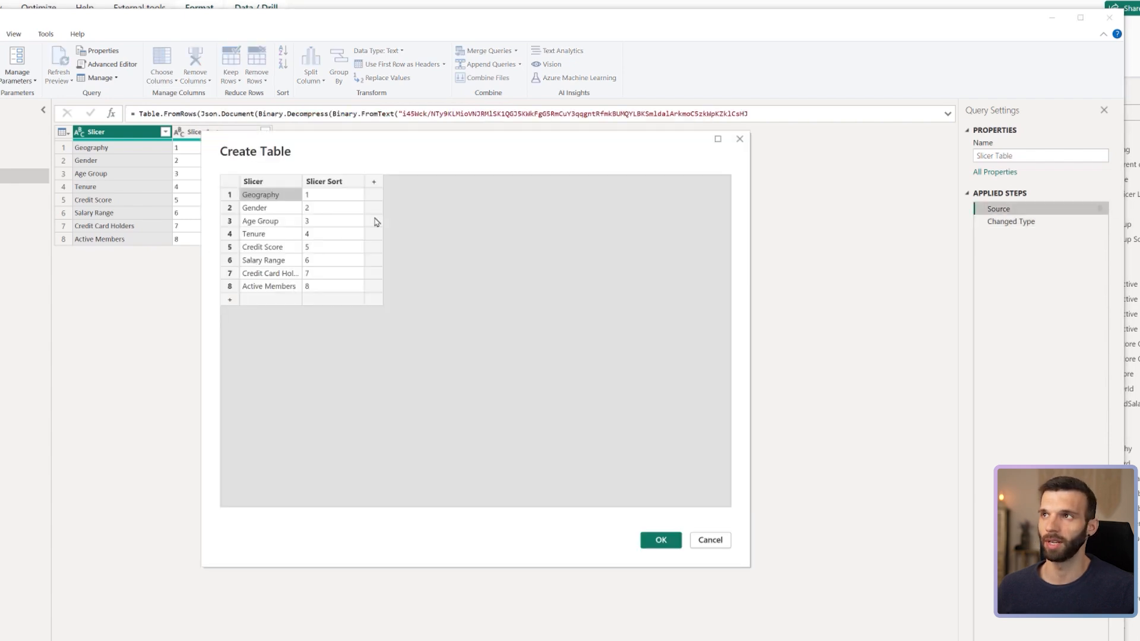
click(374, 182)
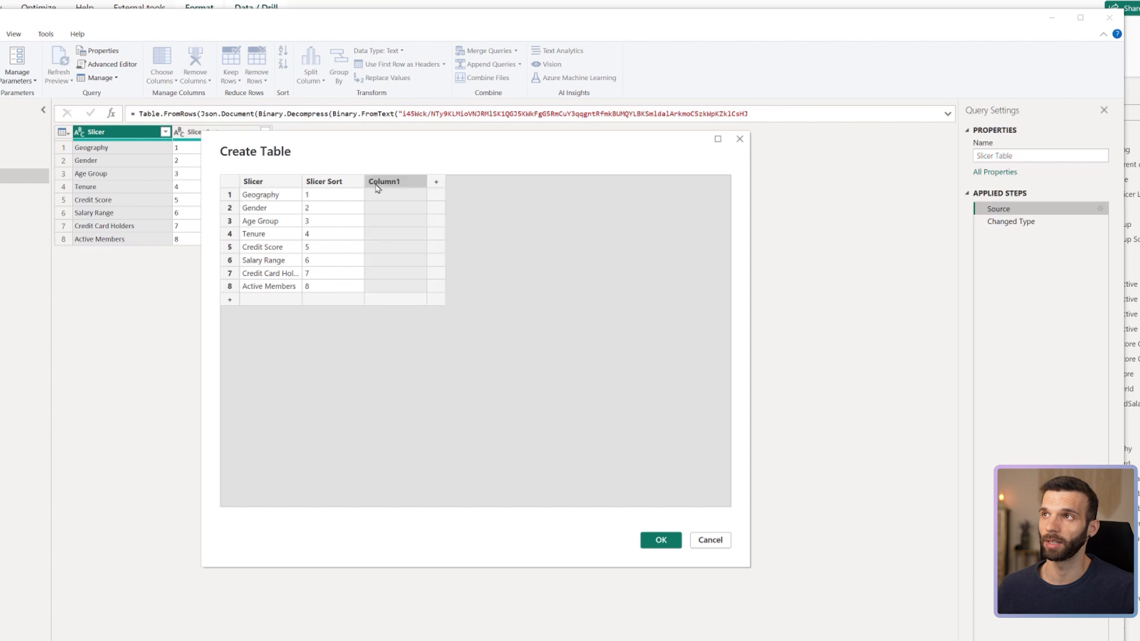
double_click(384, 184)
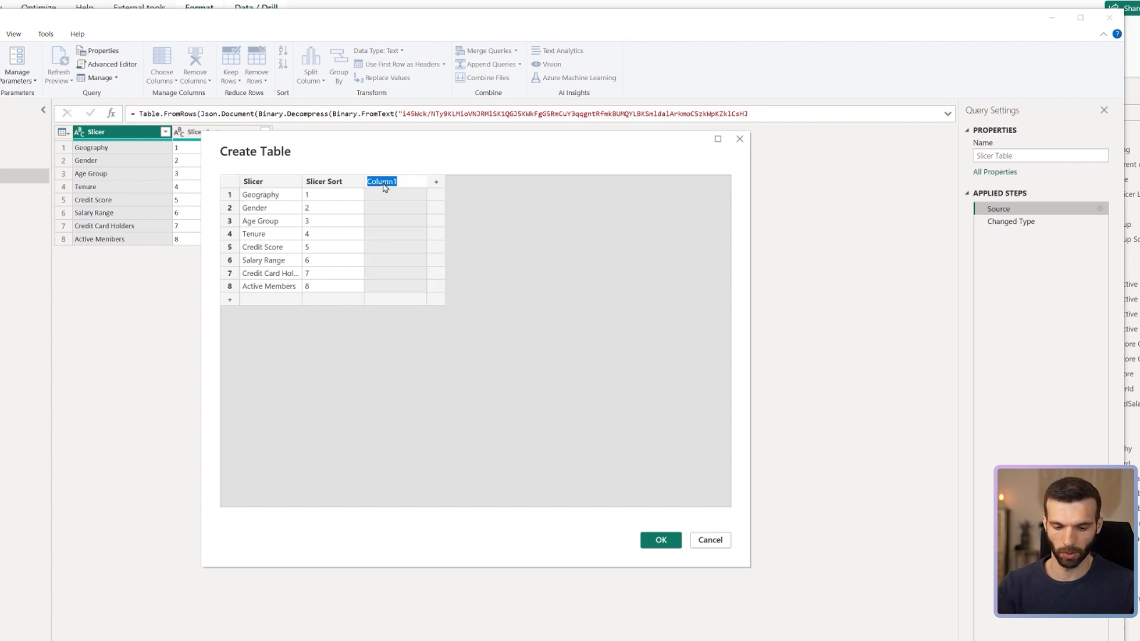
key(BackSpace)
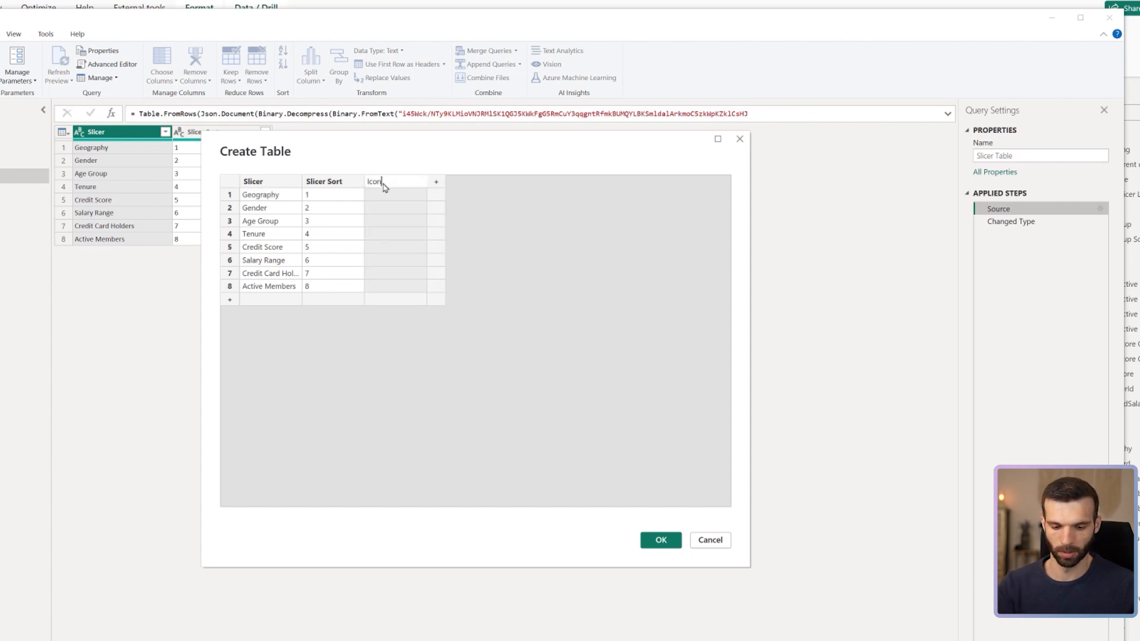
Paste the copied geography SVG data URI into the Geography row's Icon URL cell and accept the table edit.
click(397, 199)
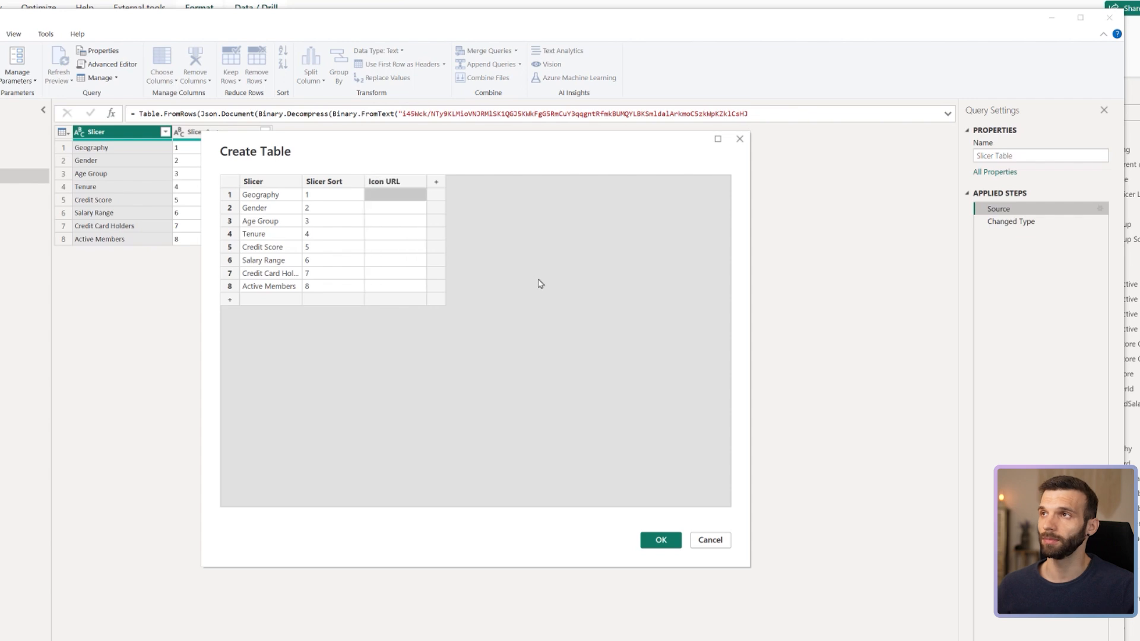
key(ctrl+v)
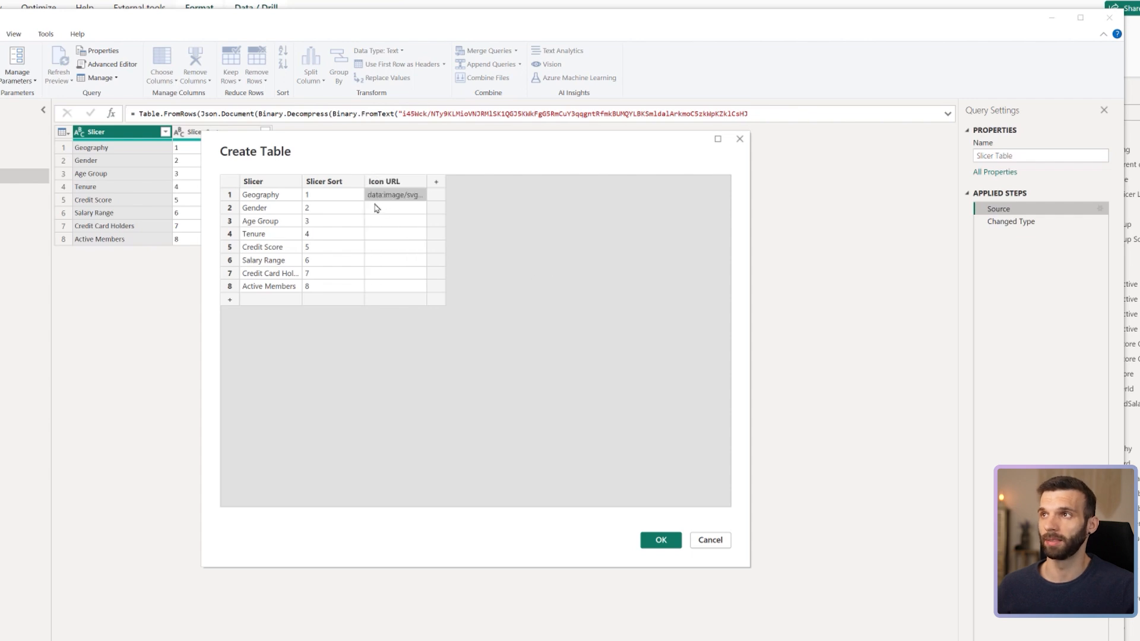
click(668, 545)
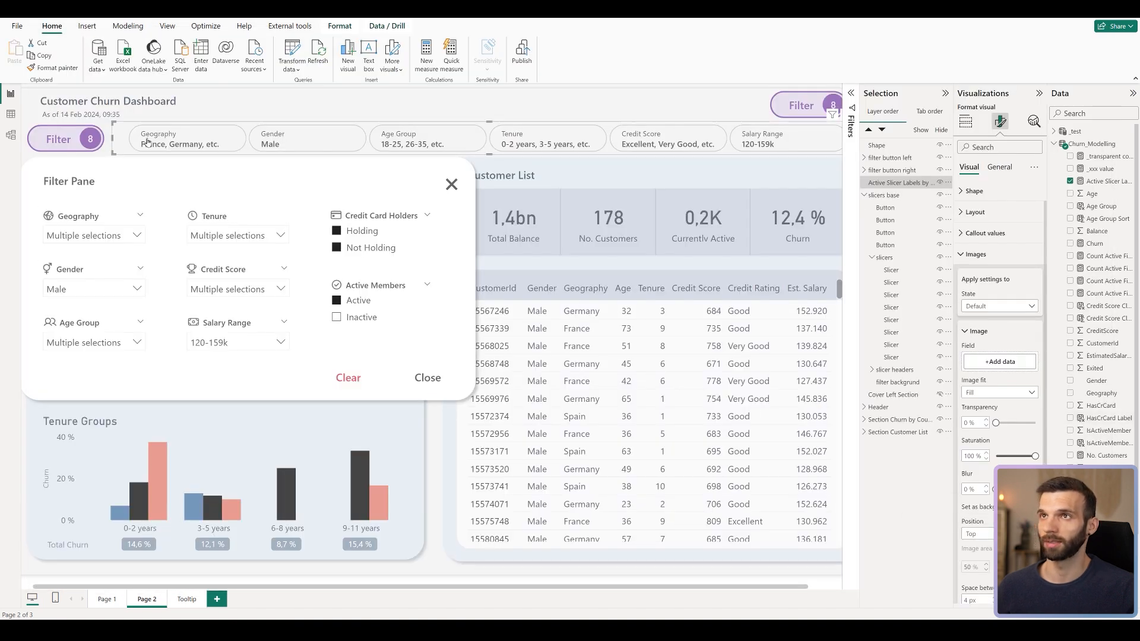
Select the Icon URL field of the Slicer Table and set its data category to Image URL.
scroll(1095, 389, down, 3)
click(1069, 585)
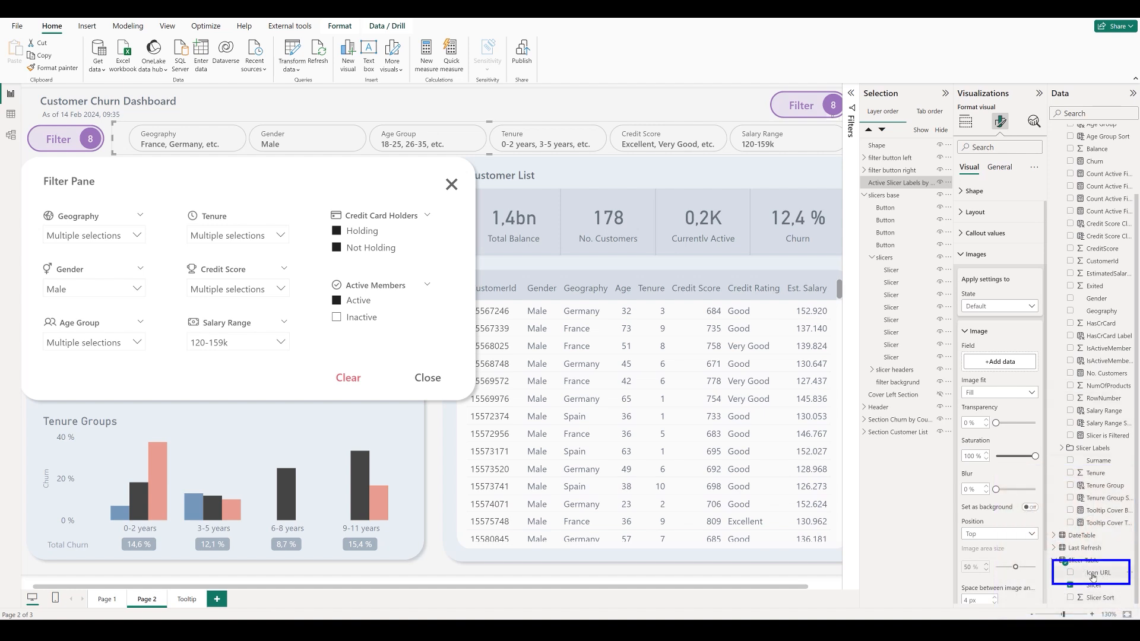
click(1093, 575)
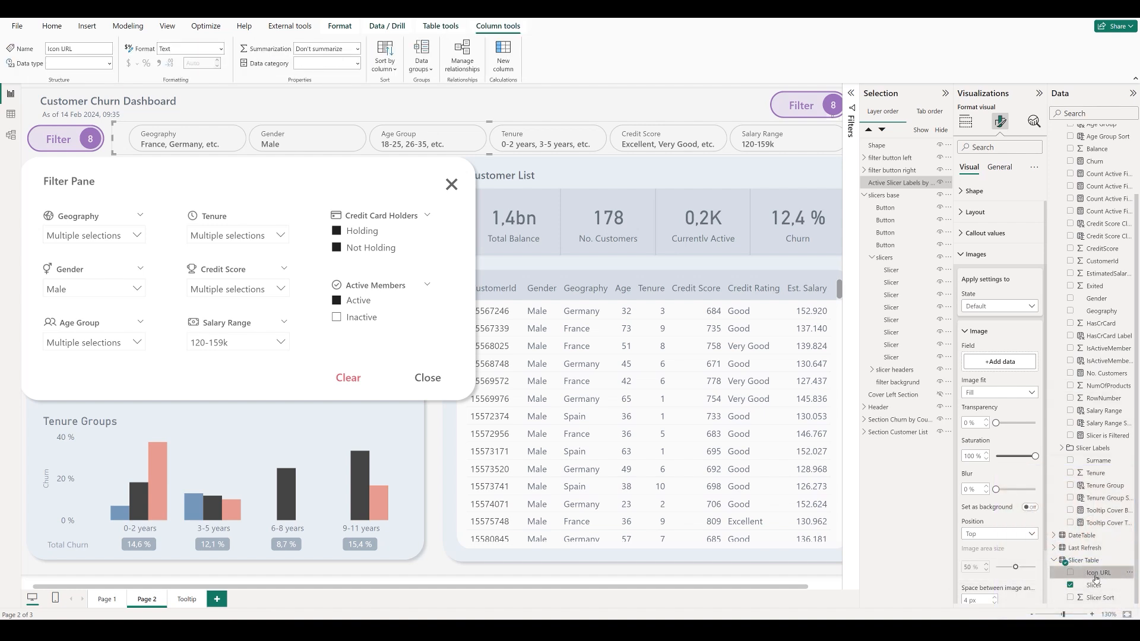
drag(1095, 575, 984, 372)
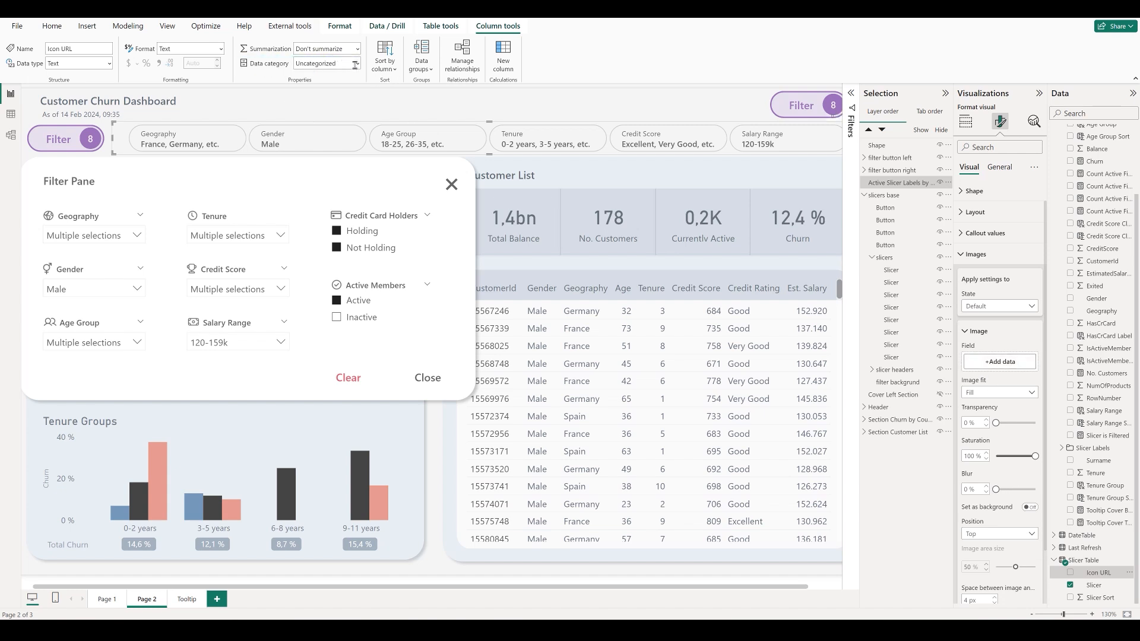
click(355, 64)
click(326, 259)
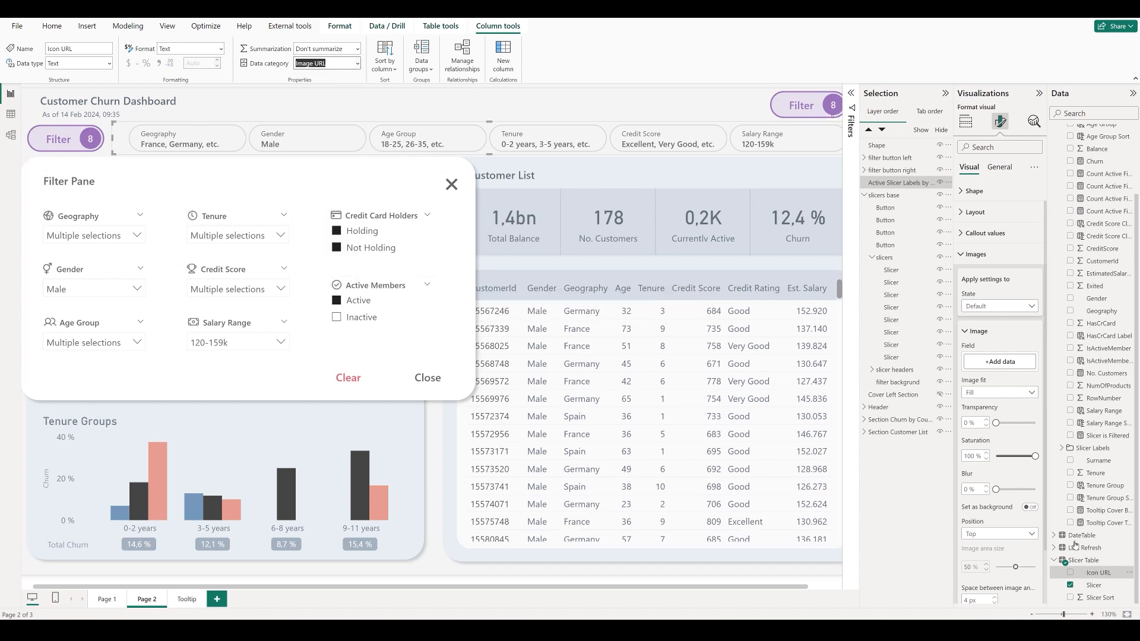
Assign Icon URL as the image field of the Active Slicer Labels button slicer and set the image position to Left.
drag(1098, 573, 1002, 364)
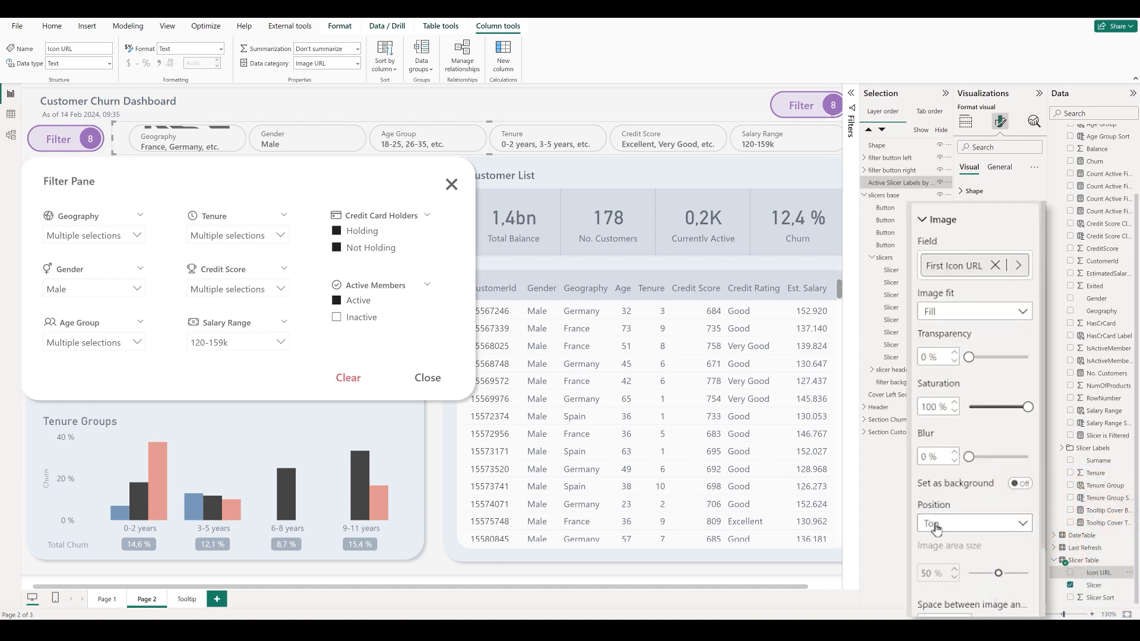
click(952, 527)
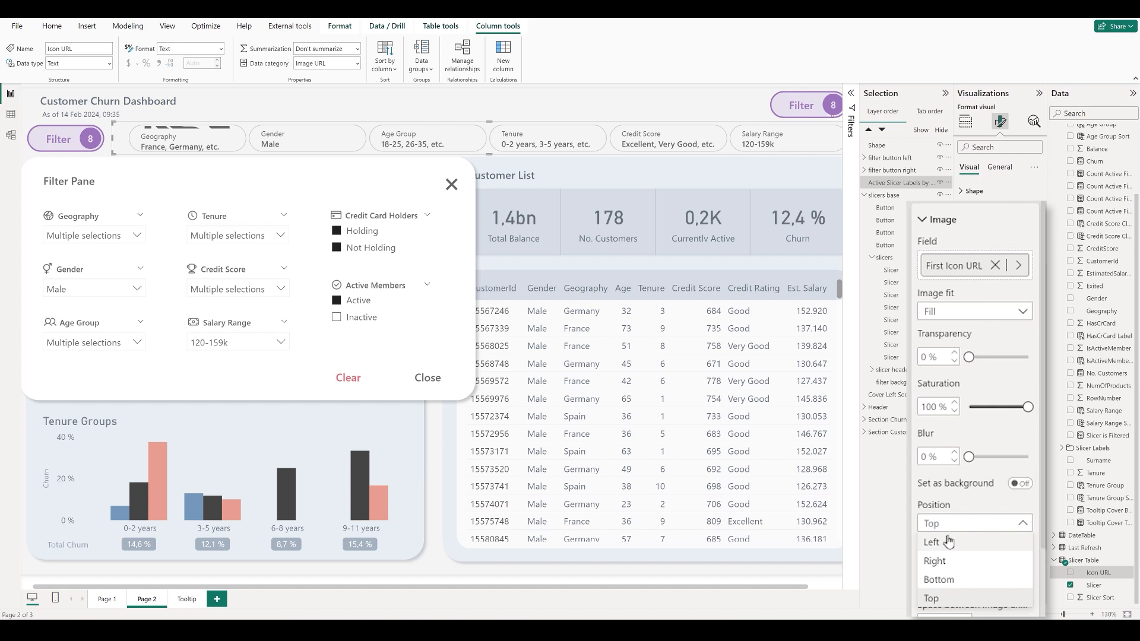
click(947, 540)
Set the label images' area size to 20 % and reduce the space between image and text.
scroll(957, 482, down, 3)
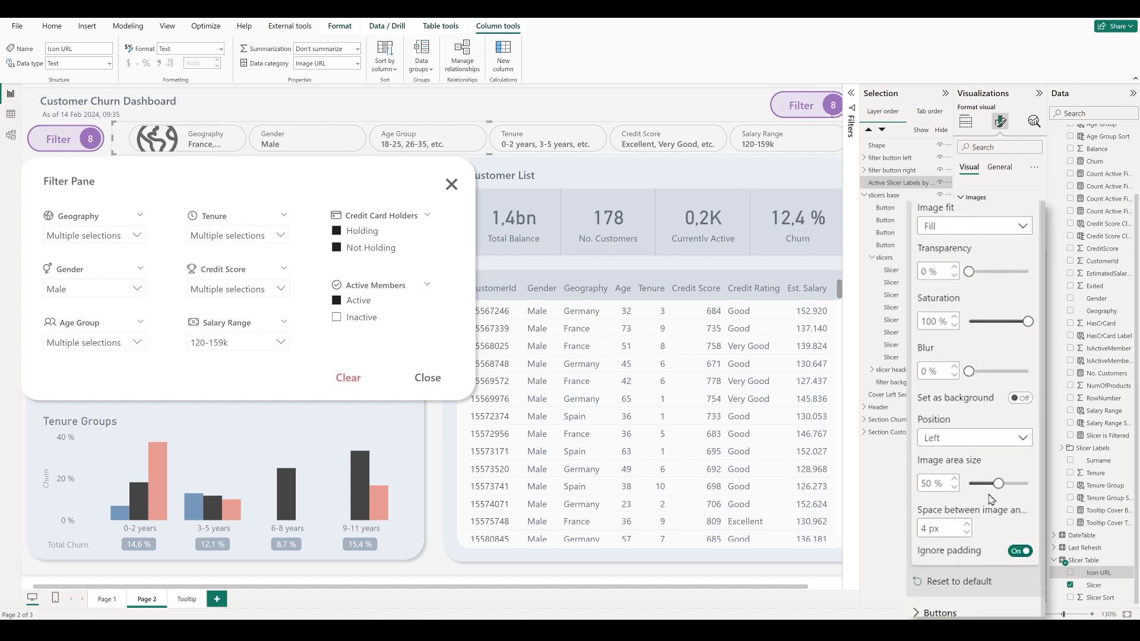
click(949, 488)
key(Return)
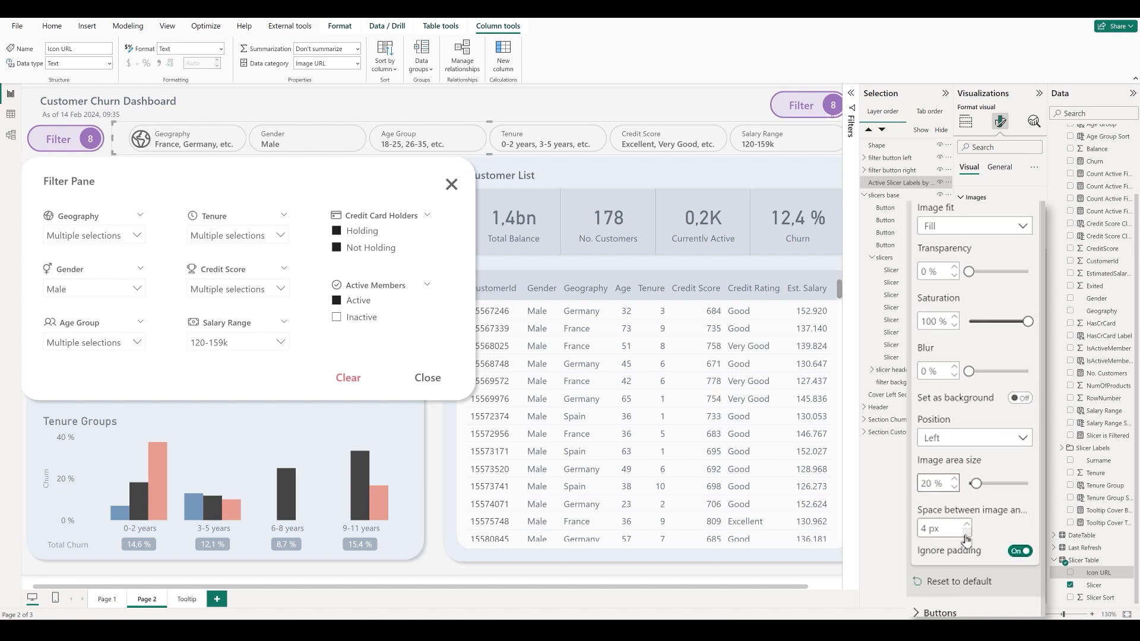
click(965, 532)
click(966, 532)
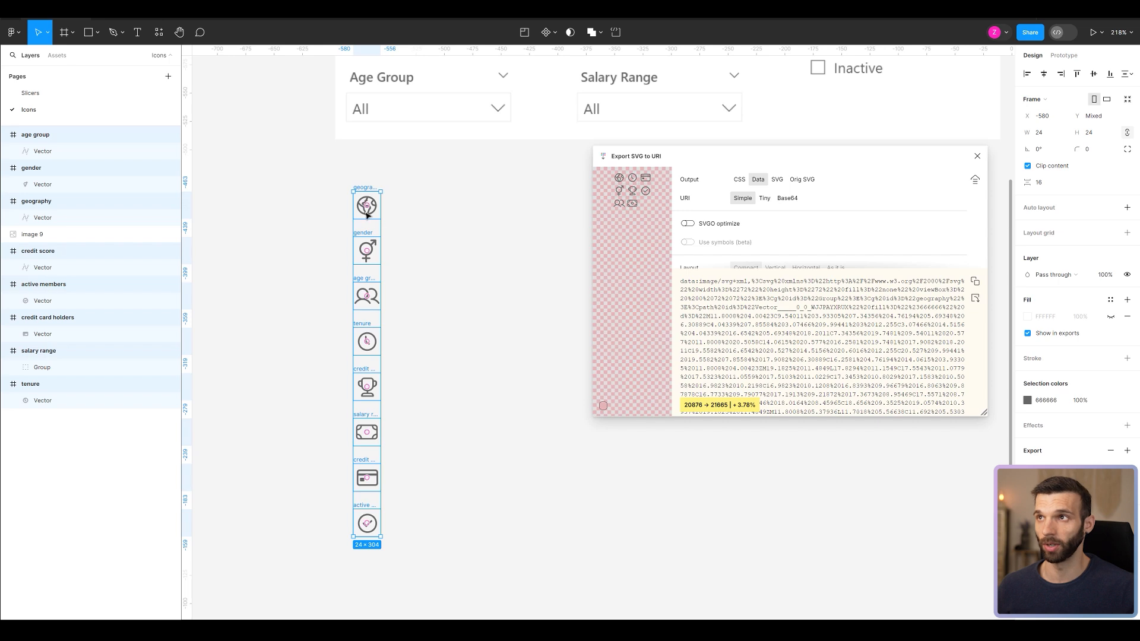
In Figma, duplicate the column of eight icons 50 px to the right of the originals and color the copies 999999.
key(alt)
drag(374, 226, 430, 222)
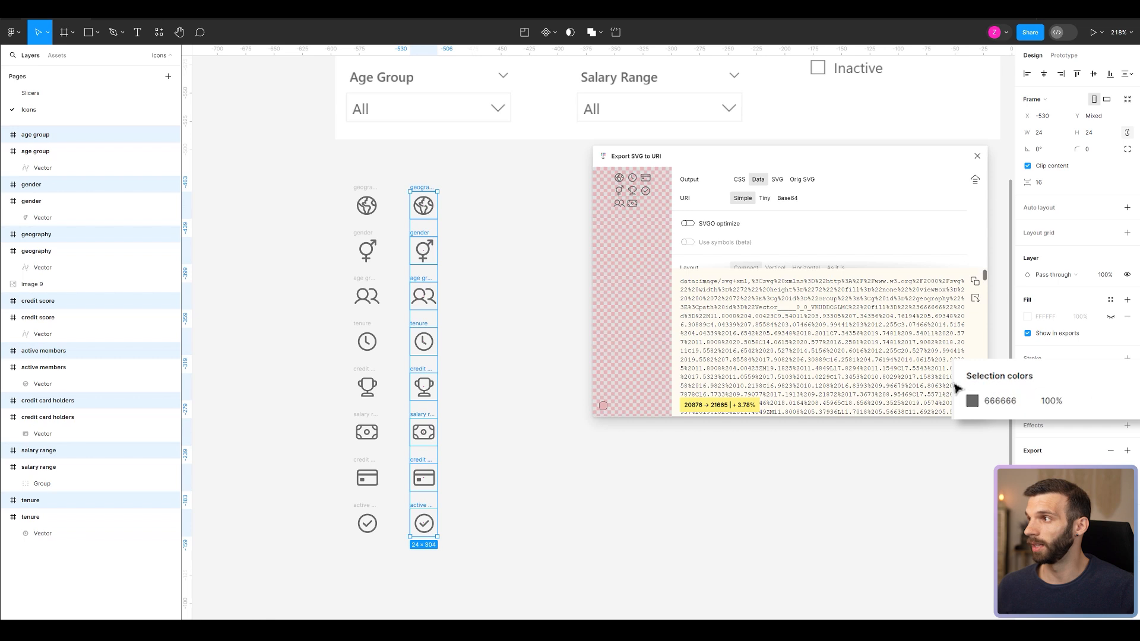
click(997, 406)
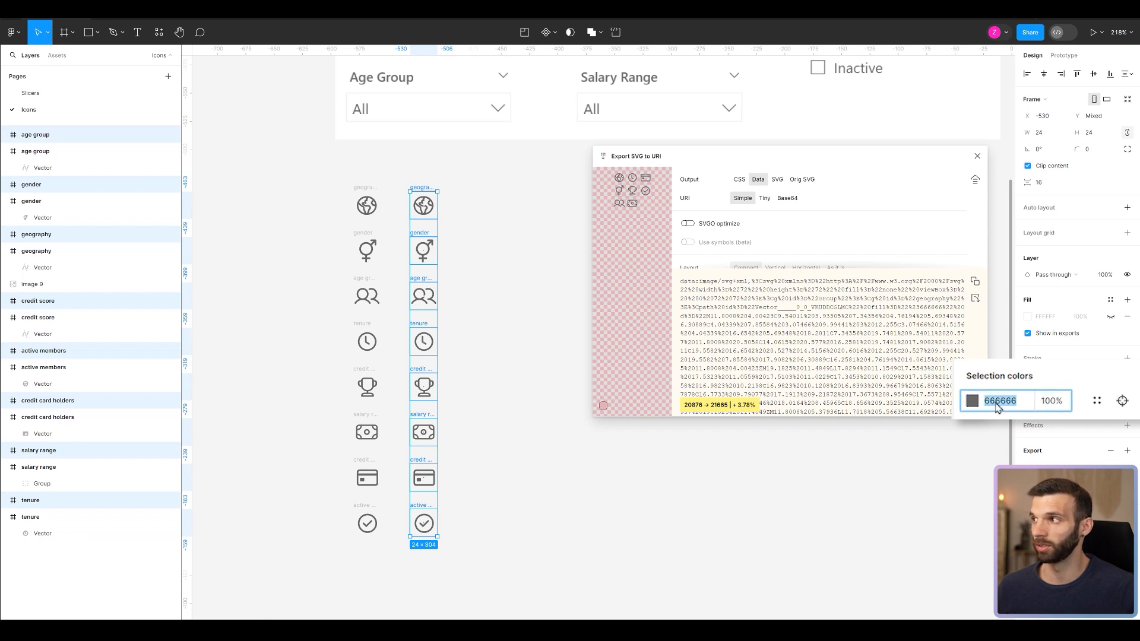
text(999999)
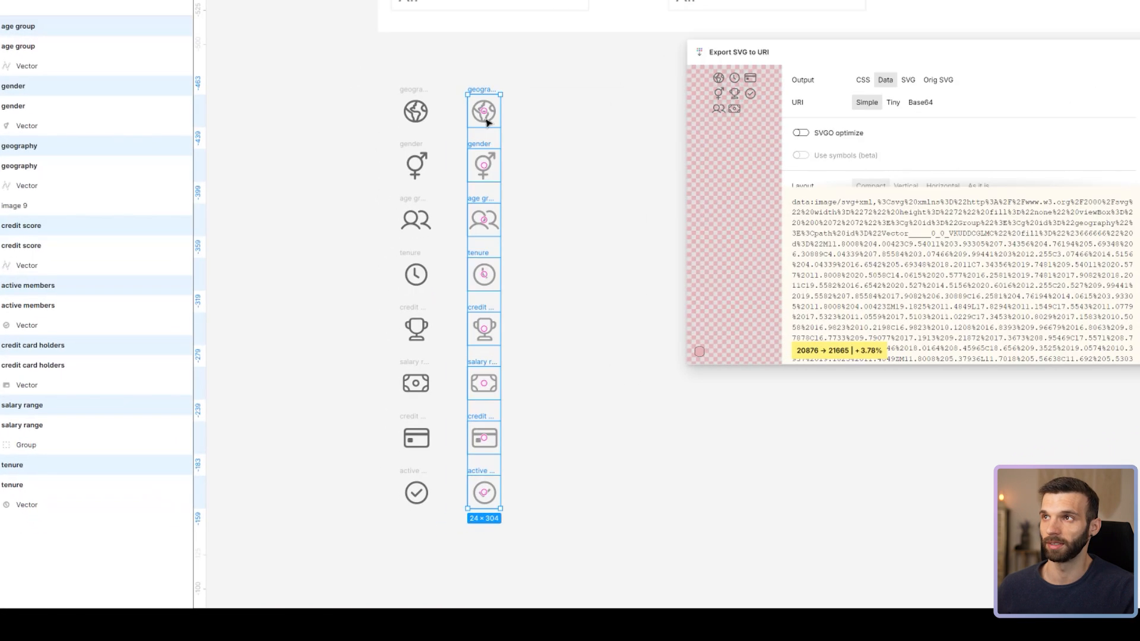
Scale the artwork inside the eight duplicated icon frames by 0.75, keeping the frames' size, and clear the selection.
click(423, 207)
shift+click(487, 173)
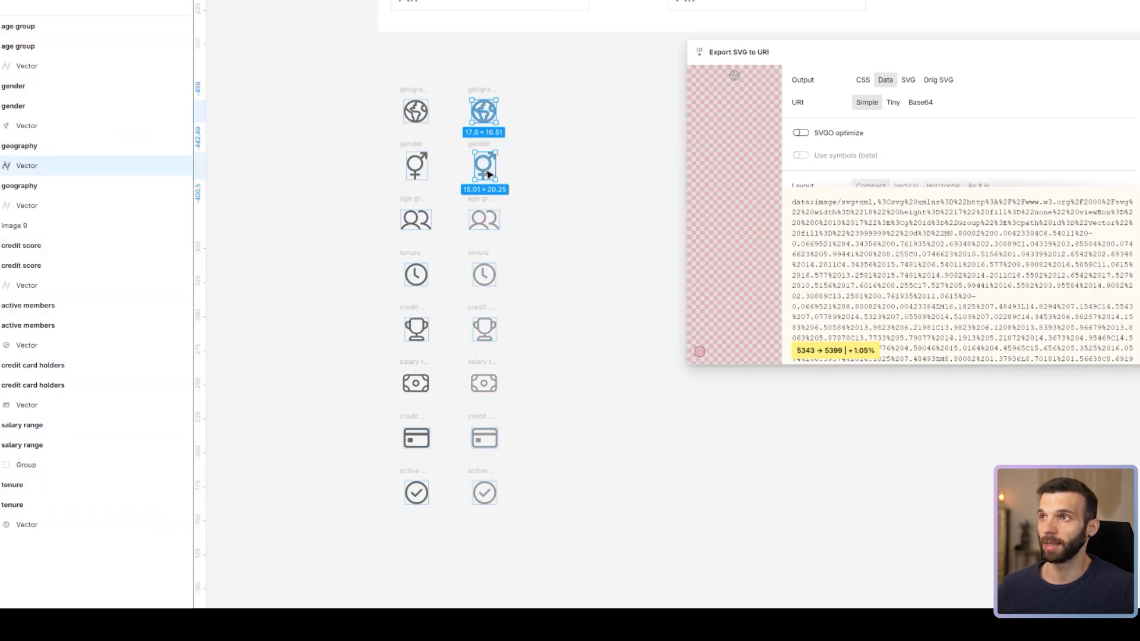
shift+click(483, 226)
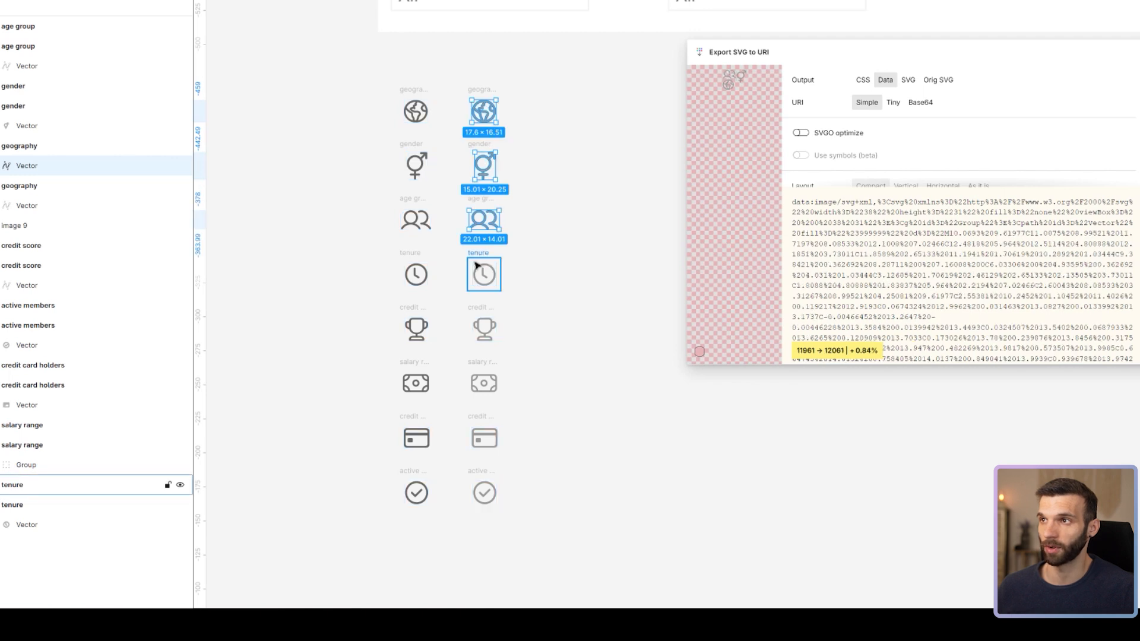
scroll(485, 255, up, 5)
shift+click(496, 274)
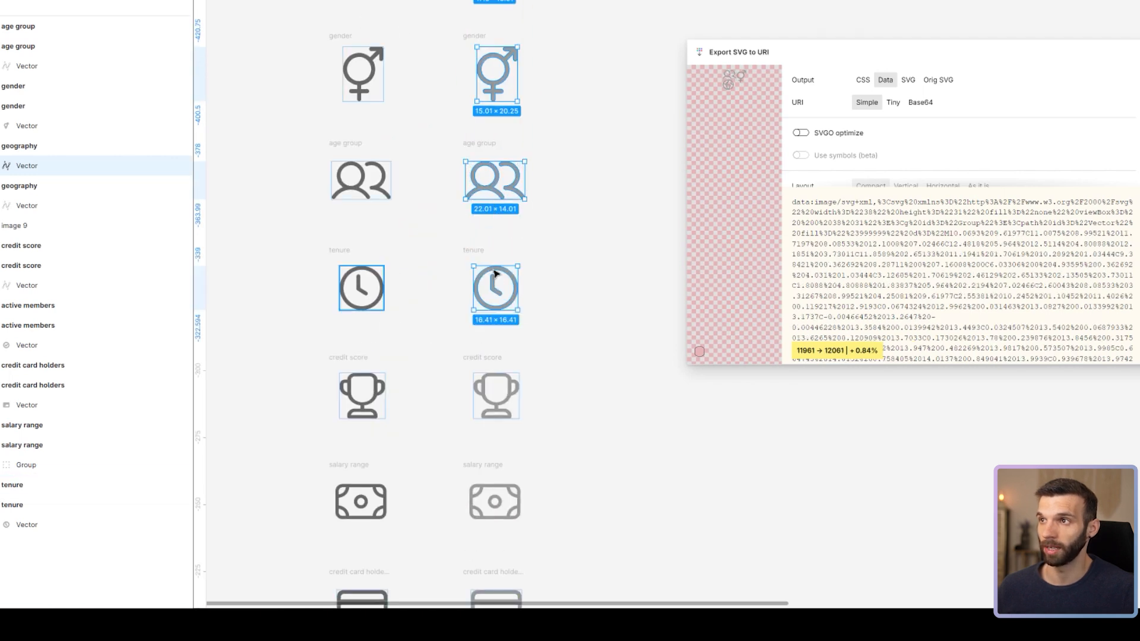
shift+click(501, 403)
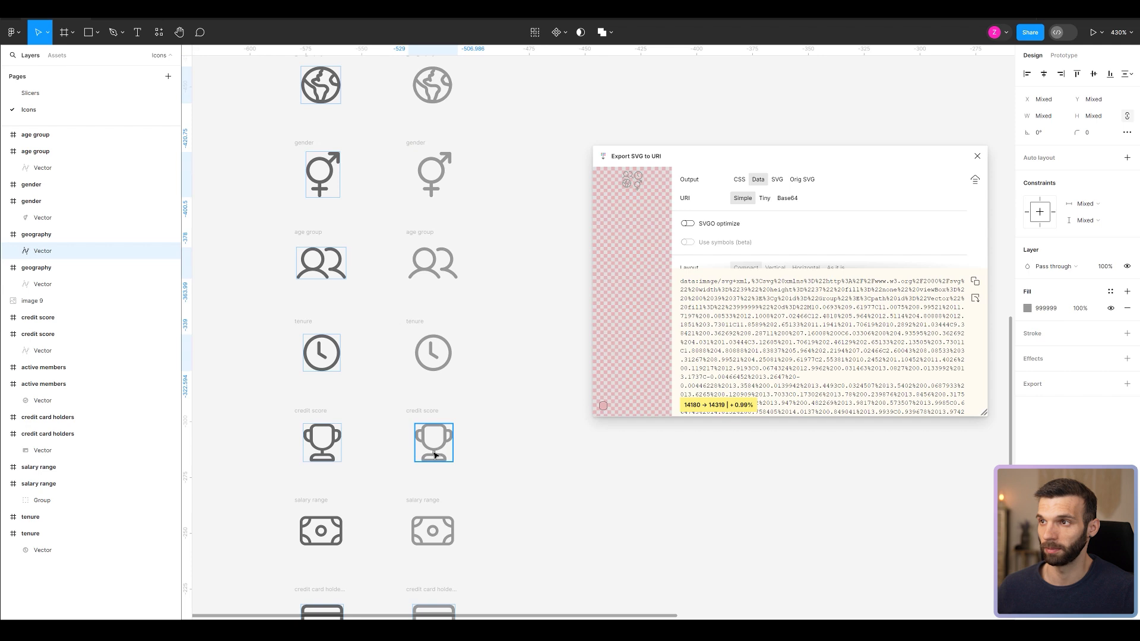
scroll(440, 406, down, 2)
shift+click(433, 446)
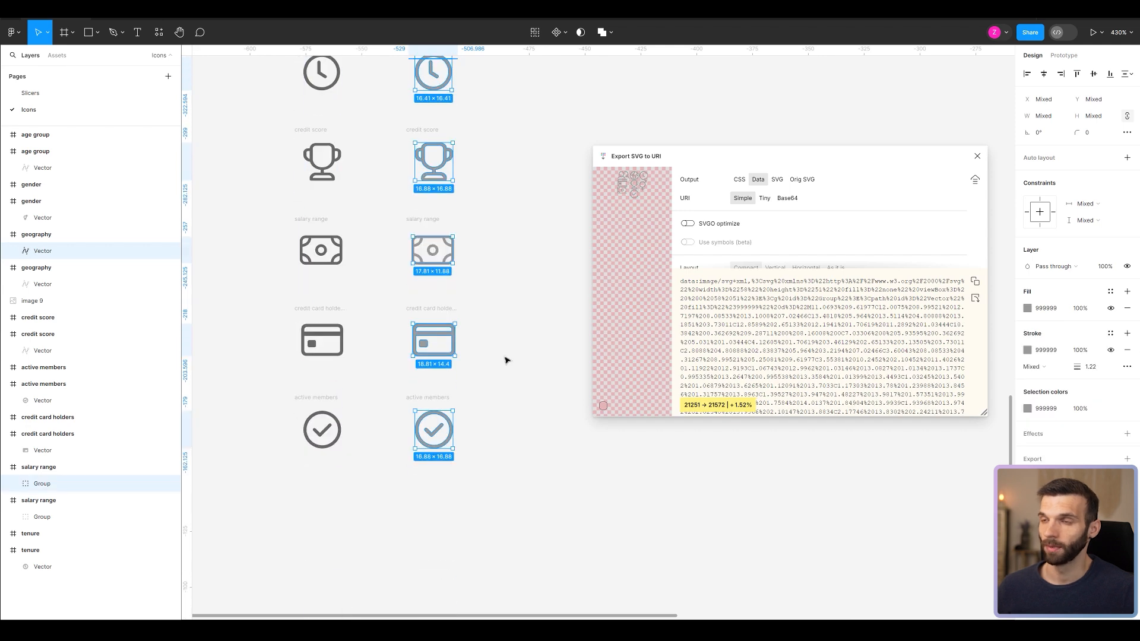
key(k)
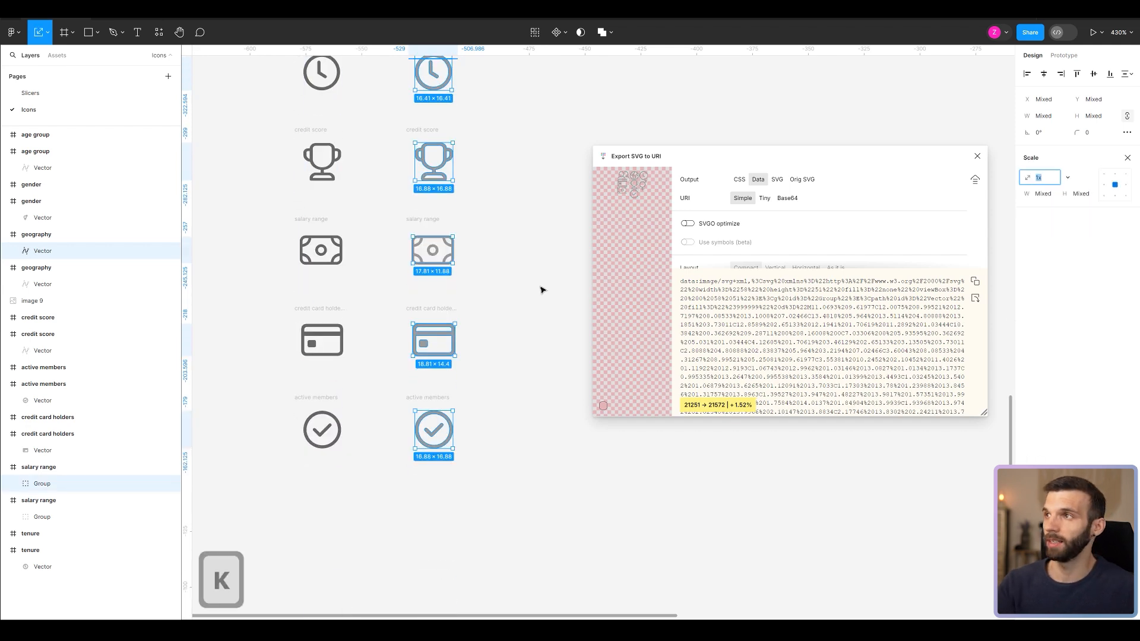
click(991, 181)
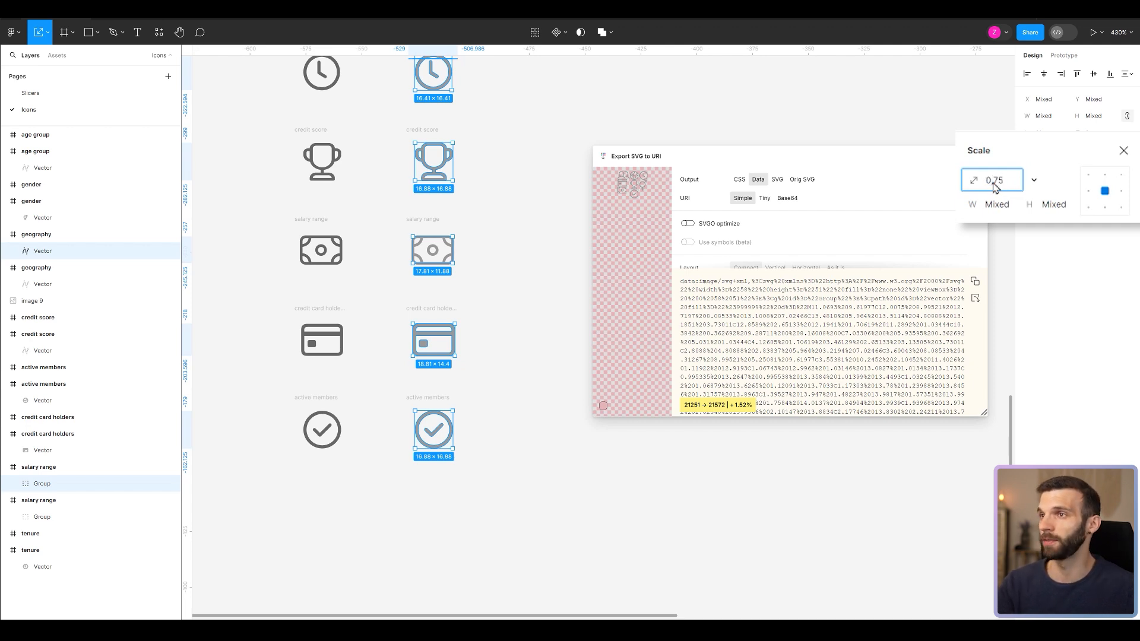
key(Return)
scroll(547, 432, down, 3)
click(547, 433)
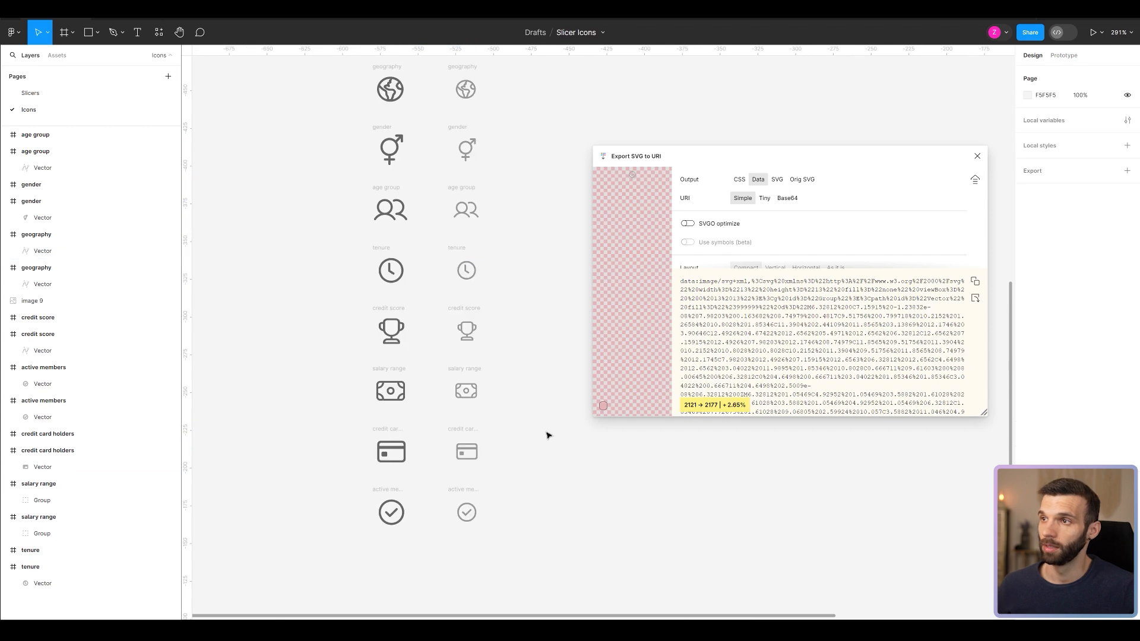
Generate the data URI of the smaller, lighter geography icon frame and select its entire code.
scroll(465, 506, up, 3)
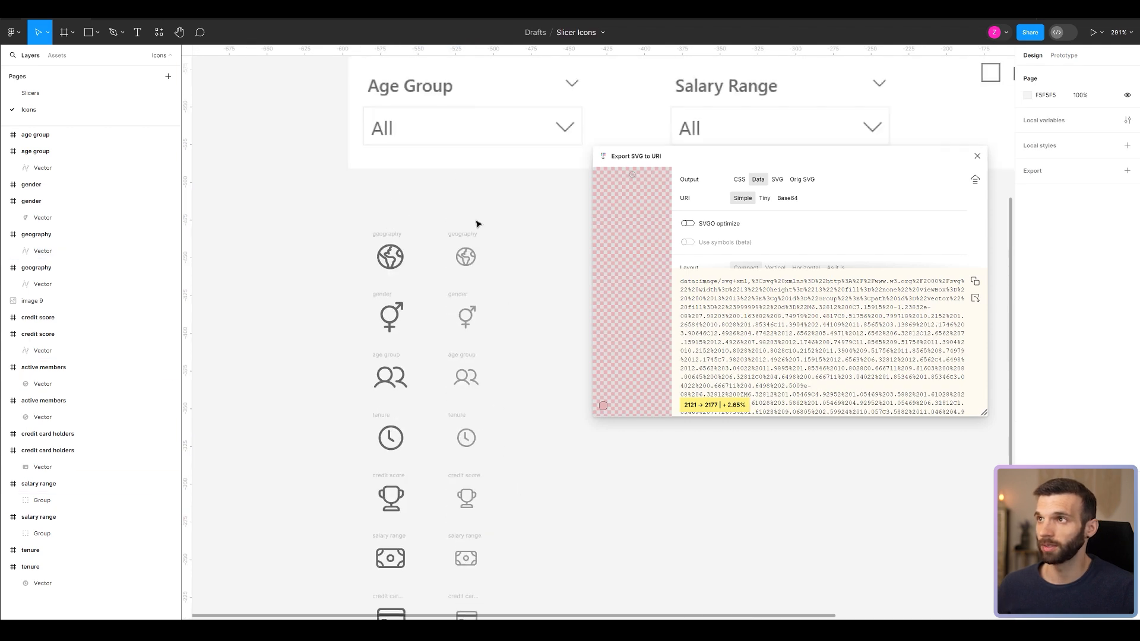
click(465, 233)
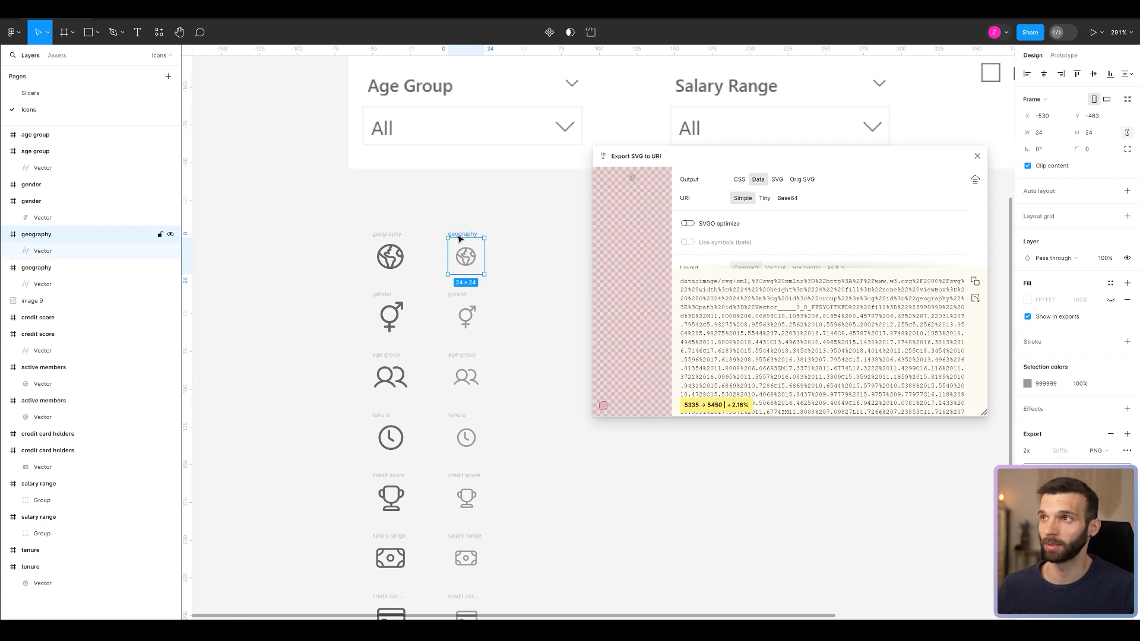
click(717, 308)
key(super+a)
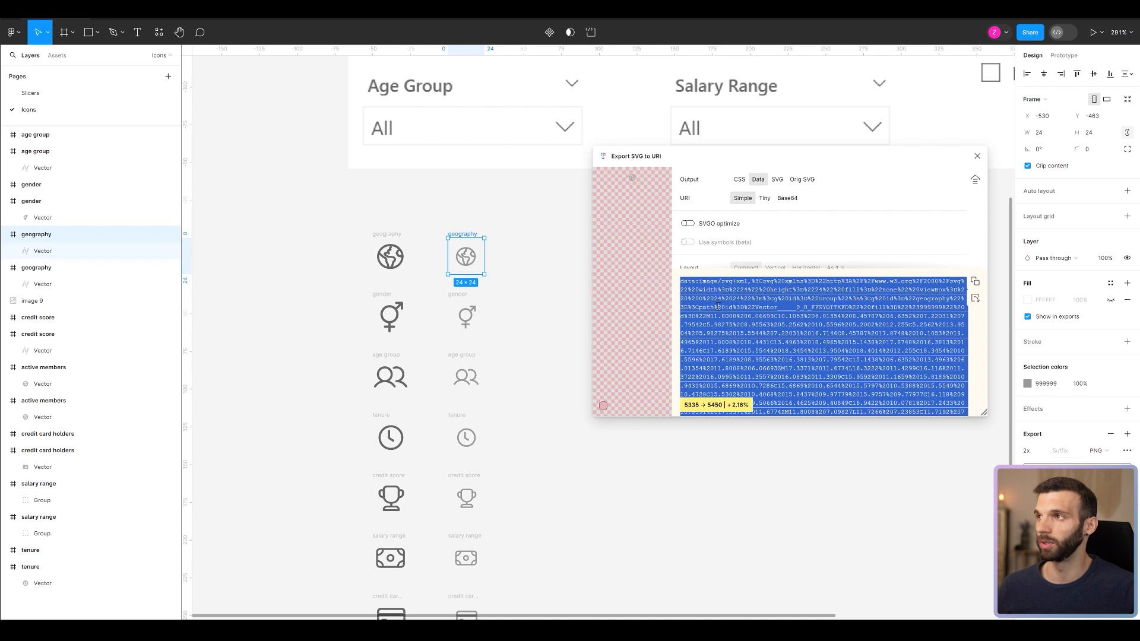
Return to the Slicer Table source in Power Query, replace the Geography row's Icon URL with the new data URI, and accept the edit.
key(alt+Tab)
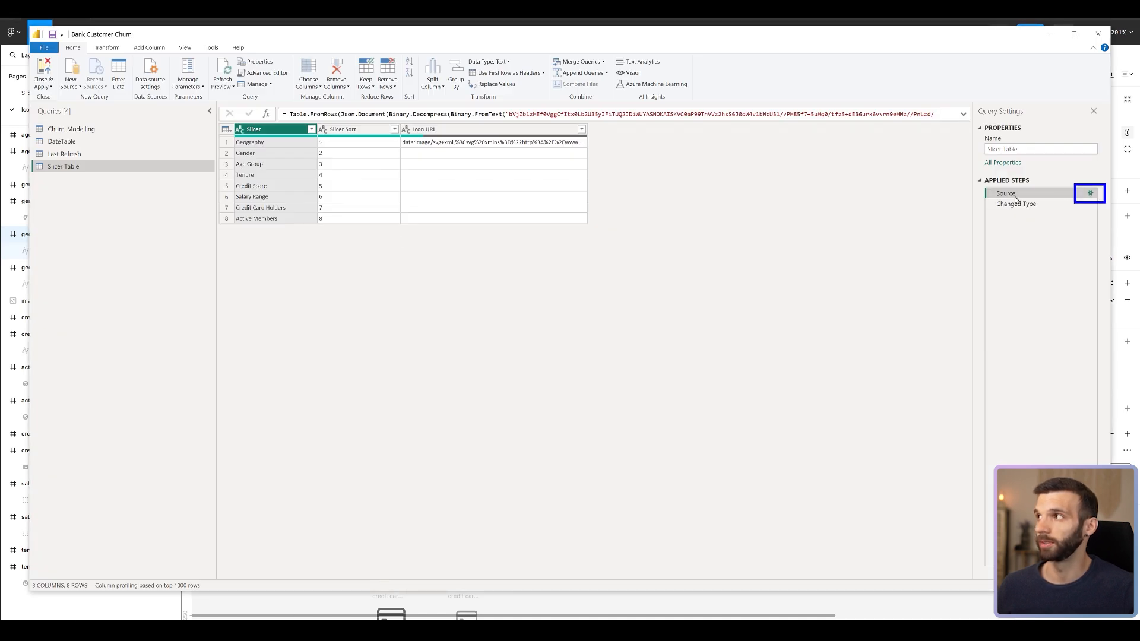
click(1090, 193)
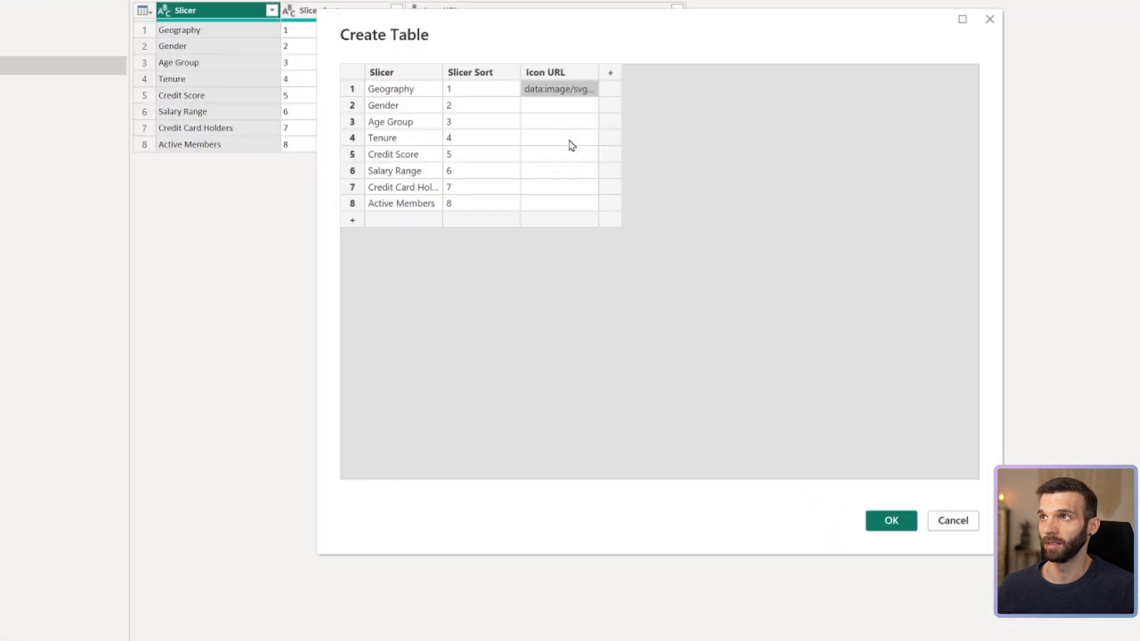
click(908, 519)
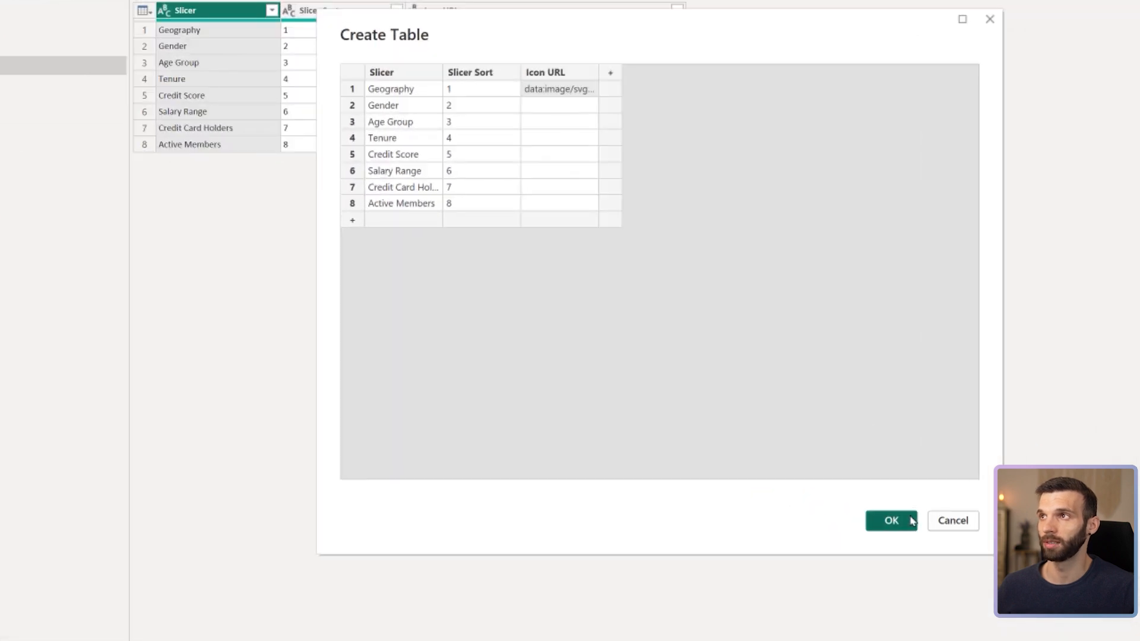
Apply the edited Slicer Table query to the report without closing Power Query.
click(20, 72)
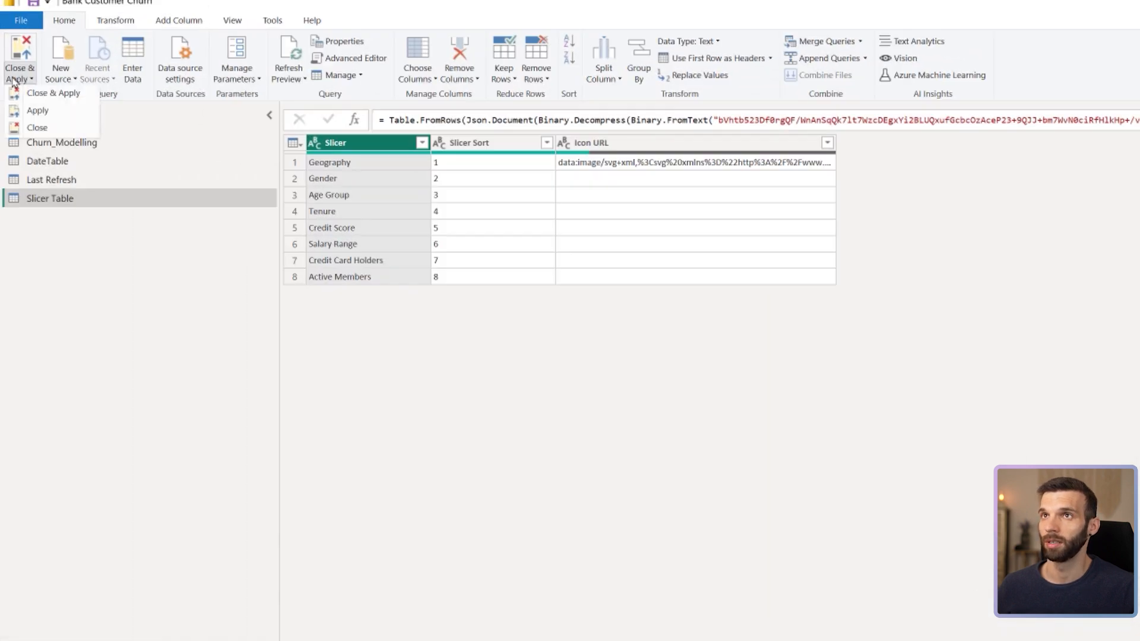
click(37, 111)
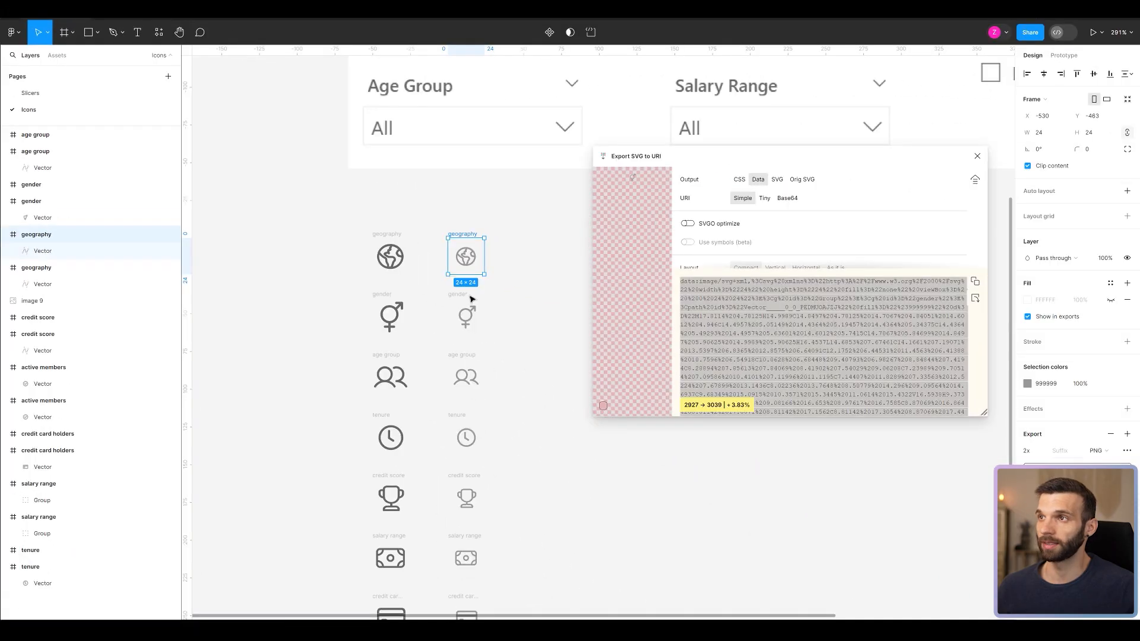
Copy the smaller gender icon frame's entire data URI from Figma into the Gender row's Icon URL in the Slicer Table source.
click(467, 316)
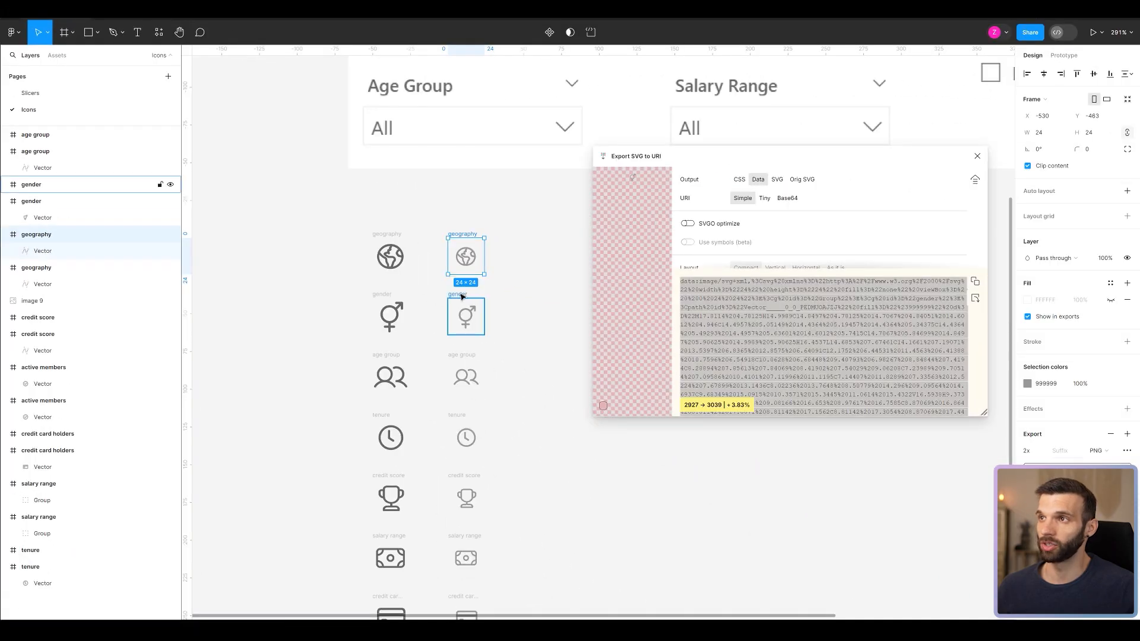
triple_click(741, 344)
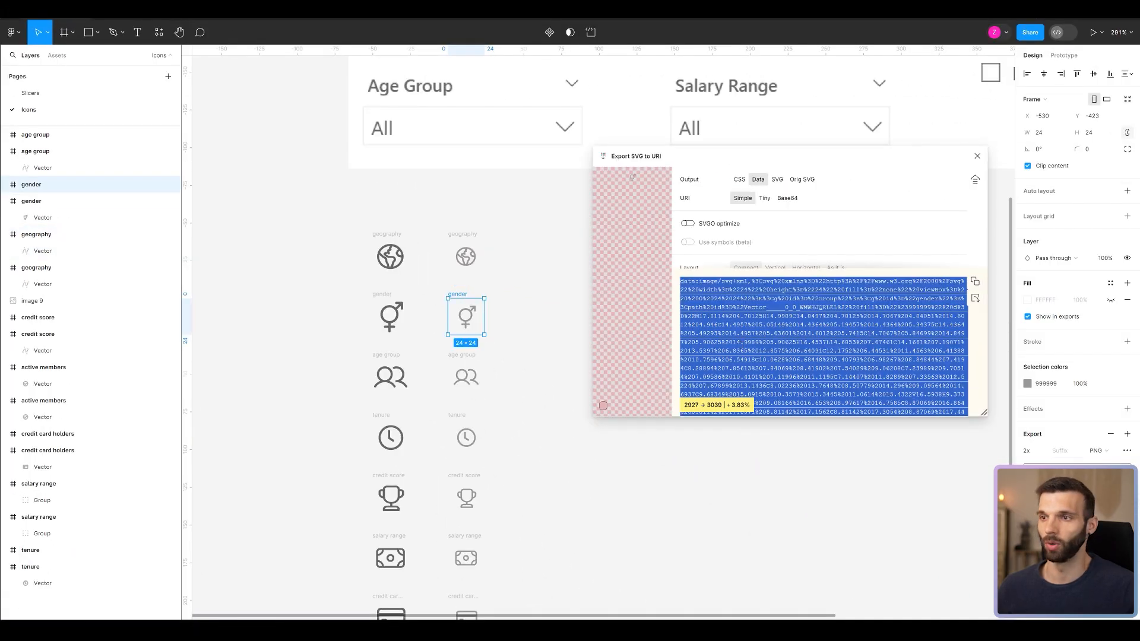
click(244, 629)
click(361, 579)
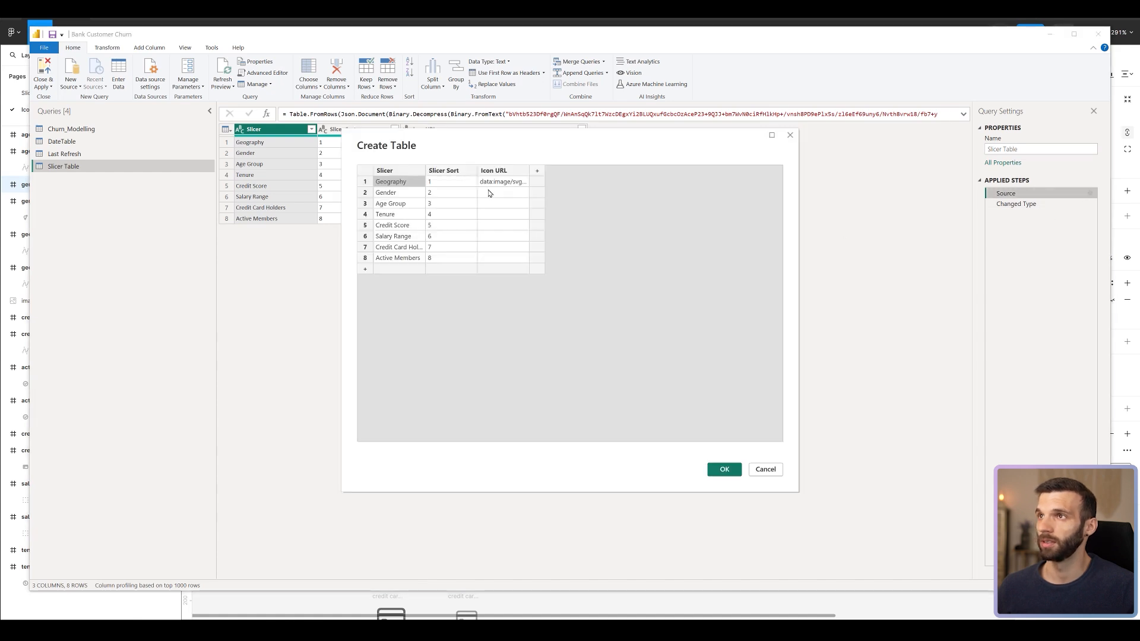
click(489, 193)
key(ctrl+v)
Apply the Slicer Table changes with the Icon URL filled in for all eight rows.
click(295, 629)
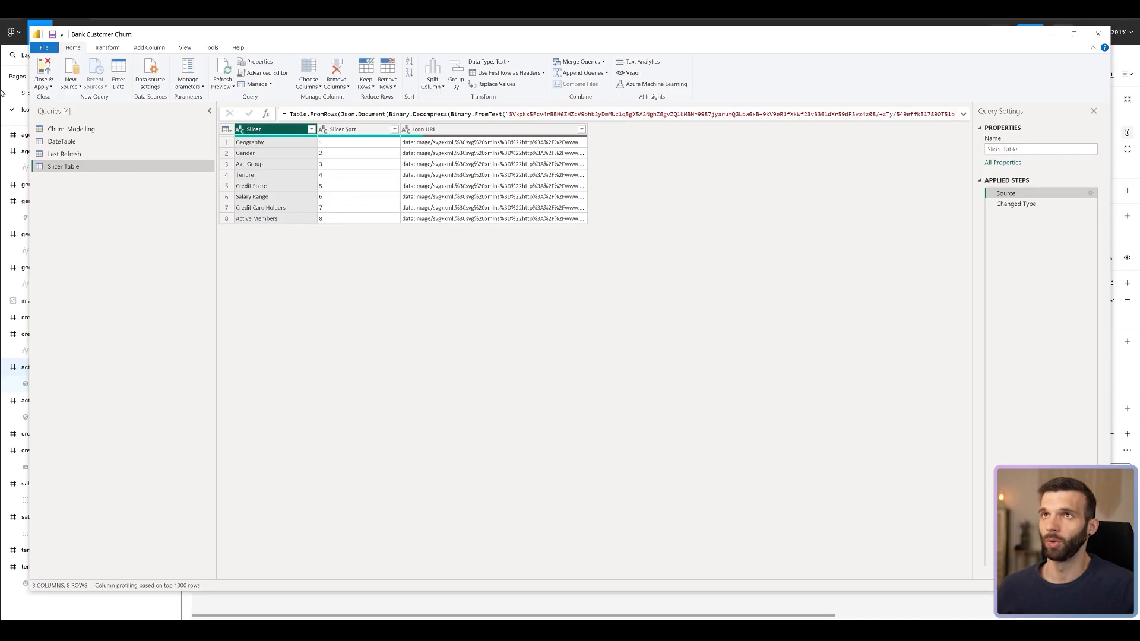
click(43, 86)
click(55, 97)
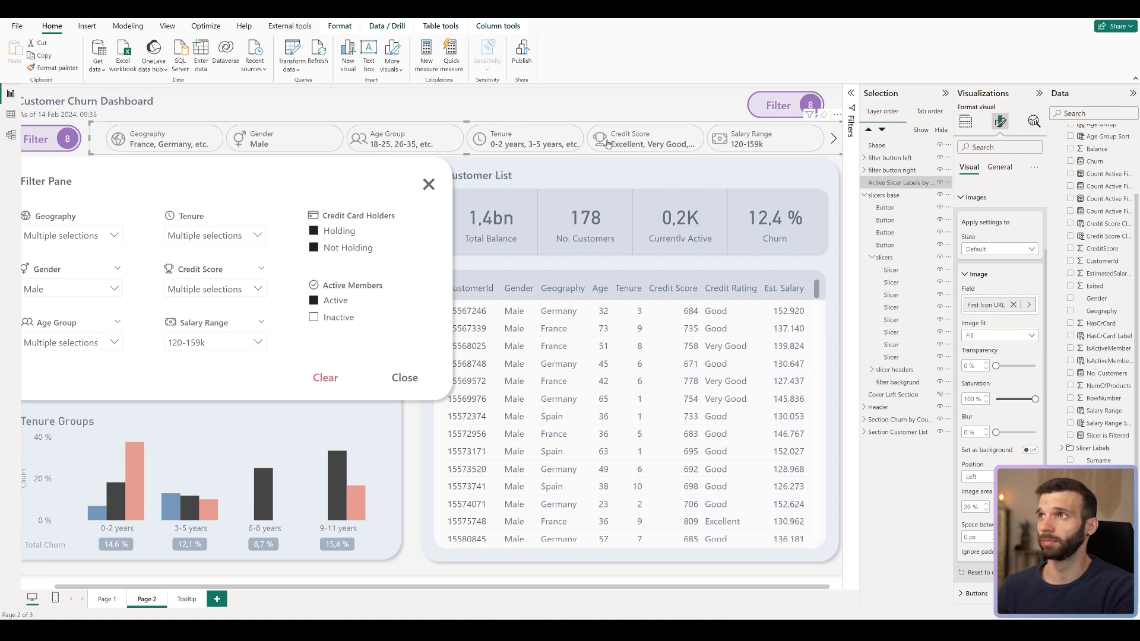
Set the image fit of the active filter labels to Fit and page through all labels to check their icons.
click(987, 336)
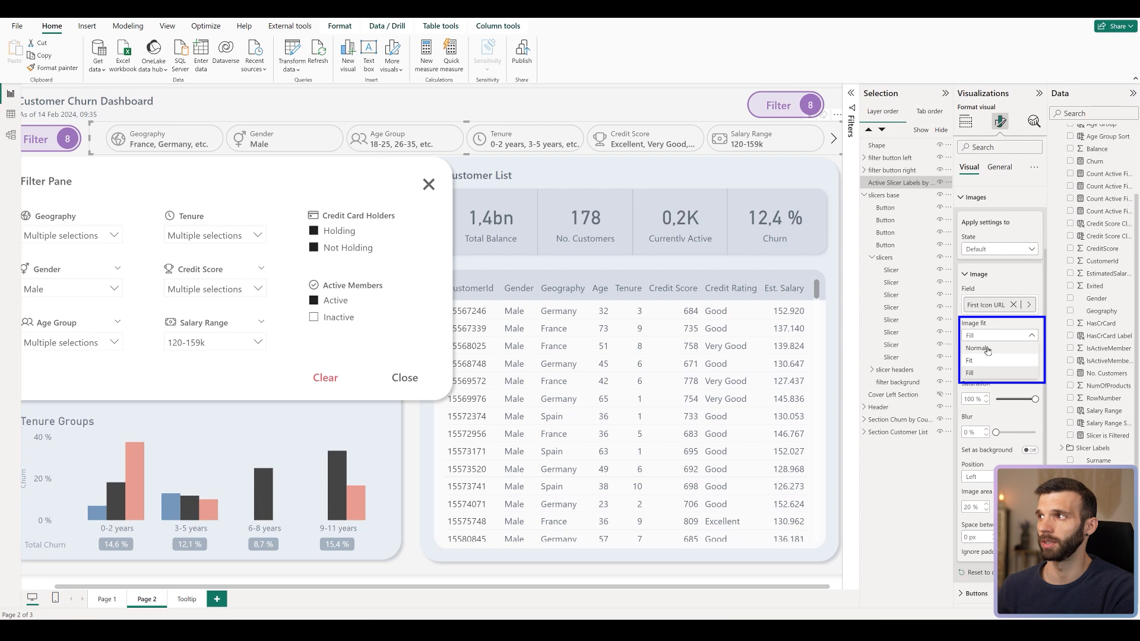
click(982, 362)
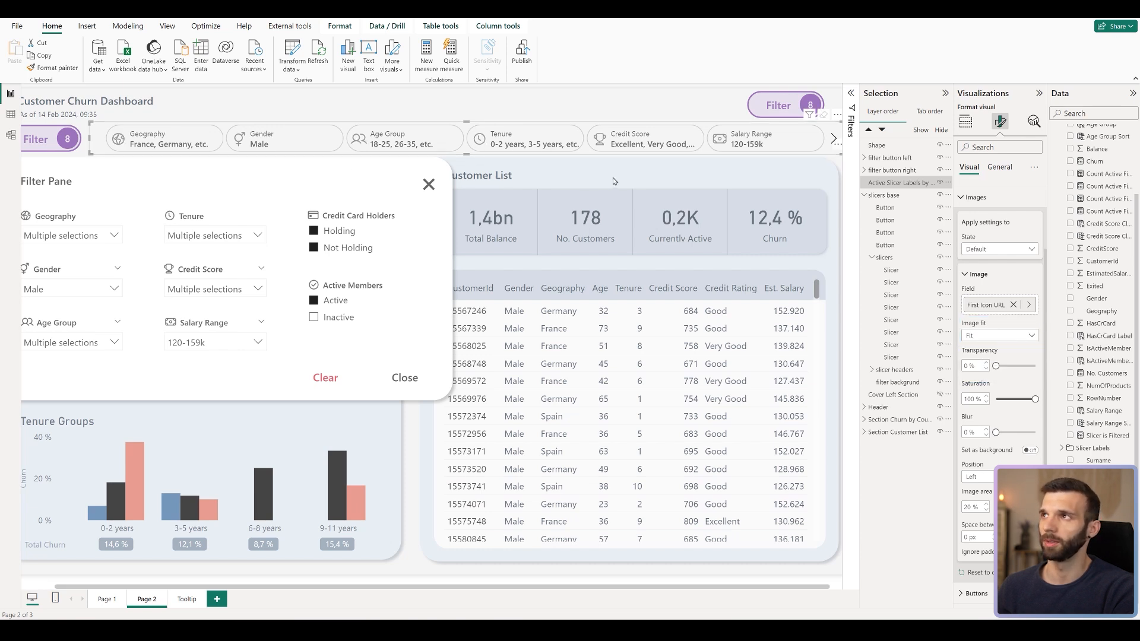
click(835, 143)
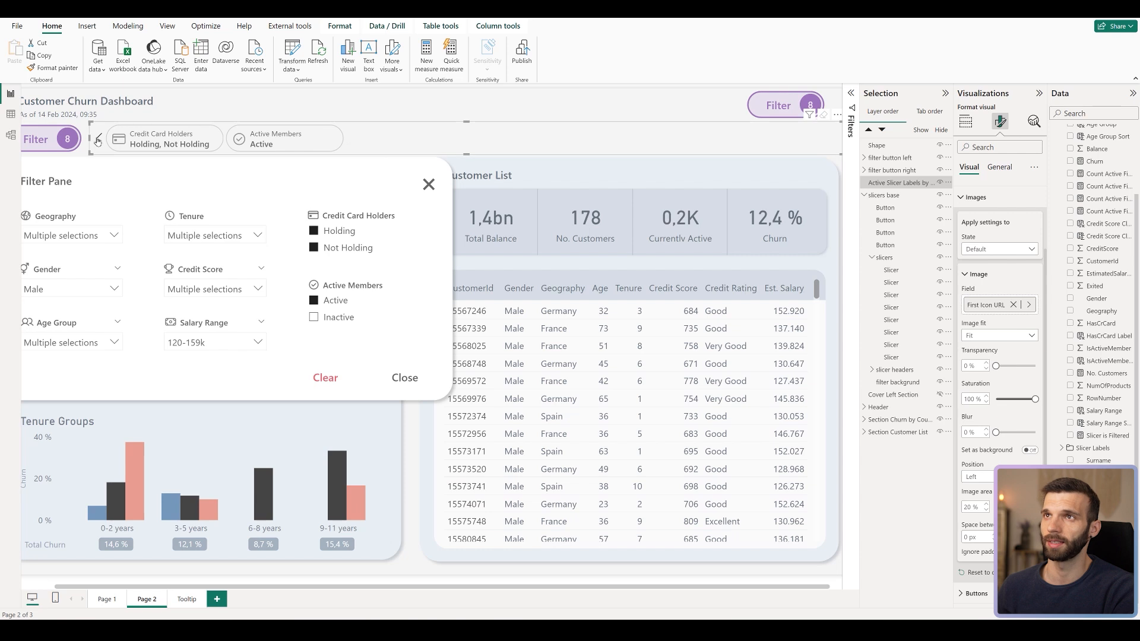
click(100, 141)
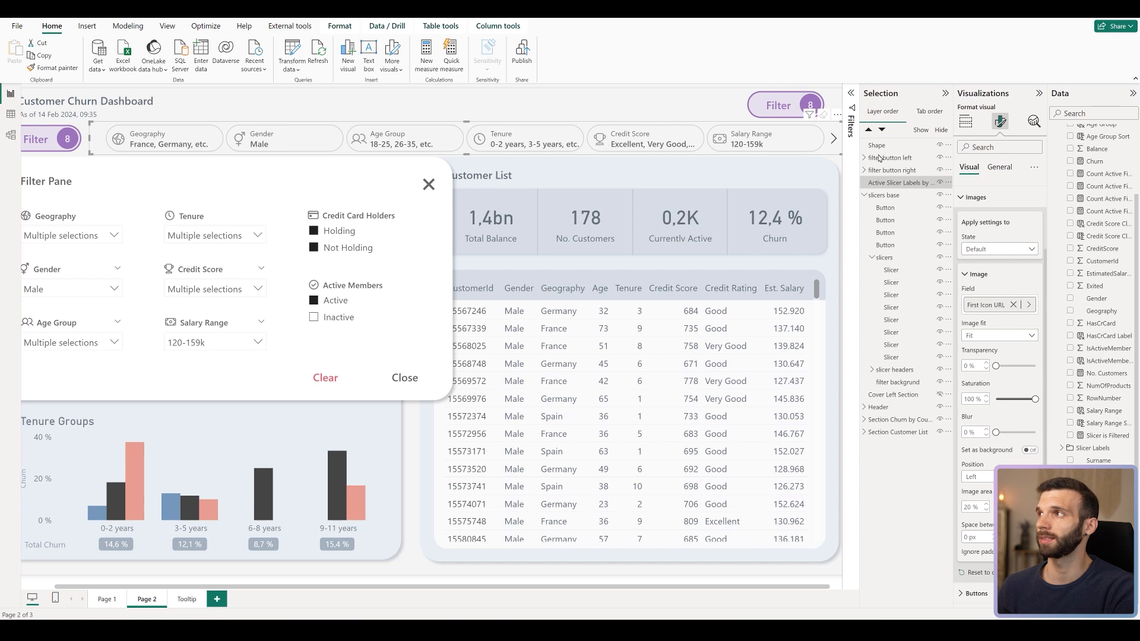
Set the callout label font size of the active filter labels to 8 and deselect the visual.
scroll(979, 249, up, 3)
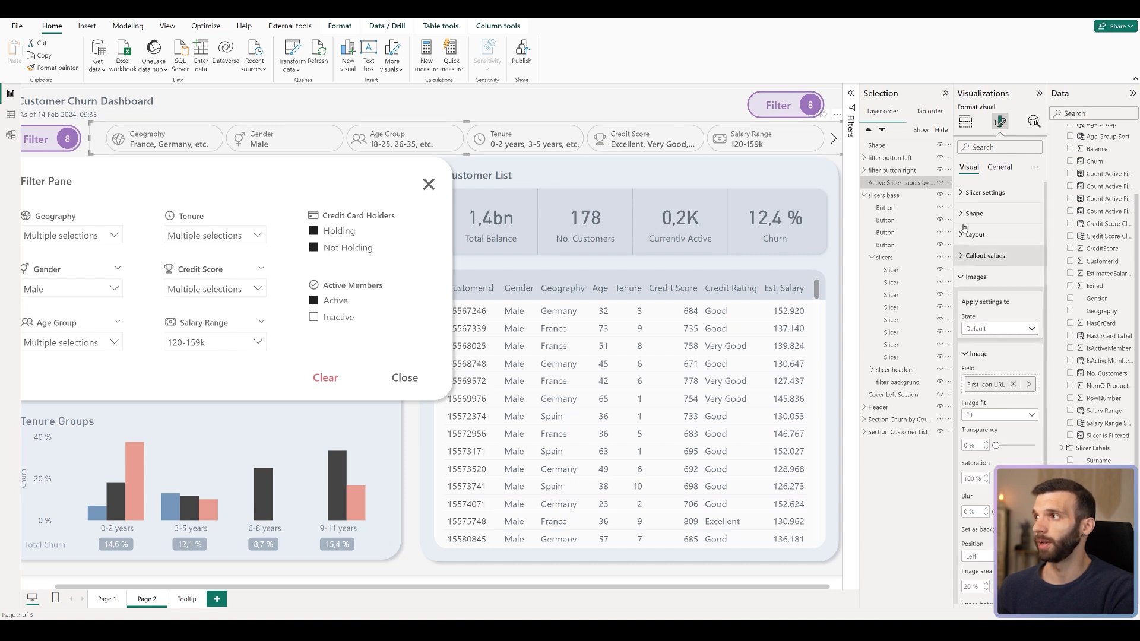
click(983, 255)
scroll(982, 415, down, 4)
click(978, 458)
scroll(1000, 368, down, 2)
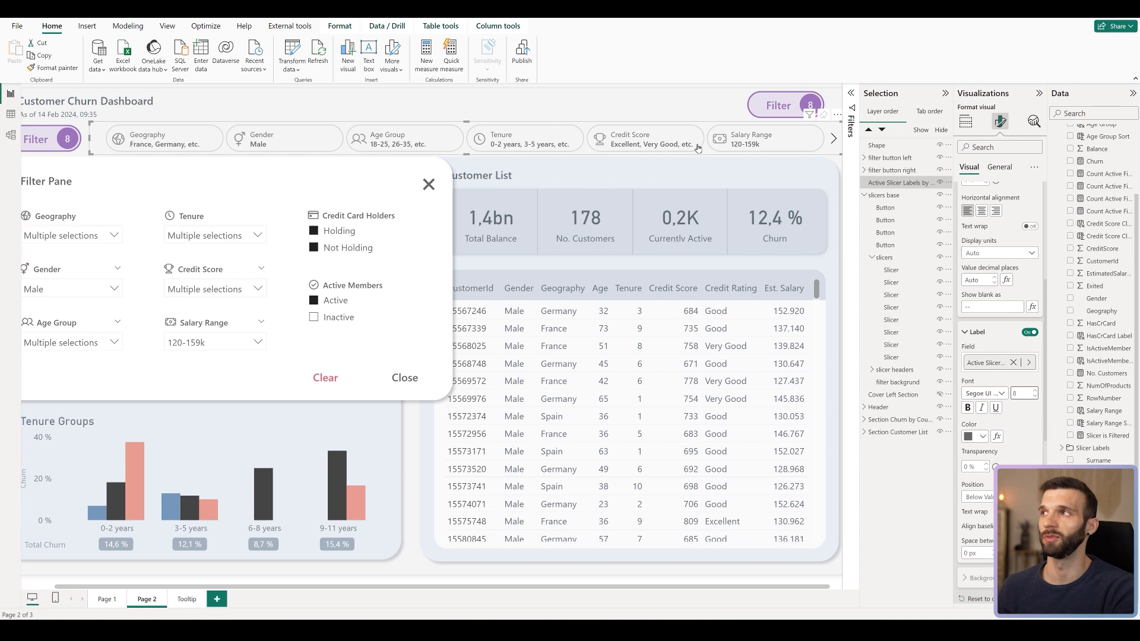
click(372, 105)
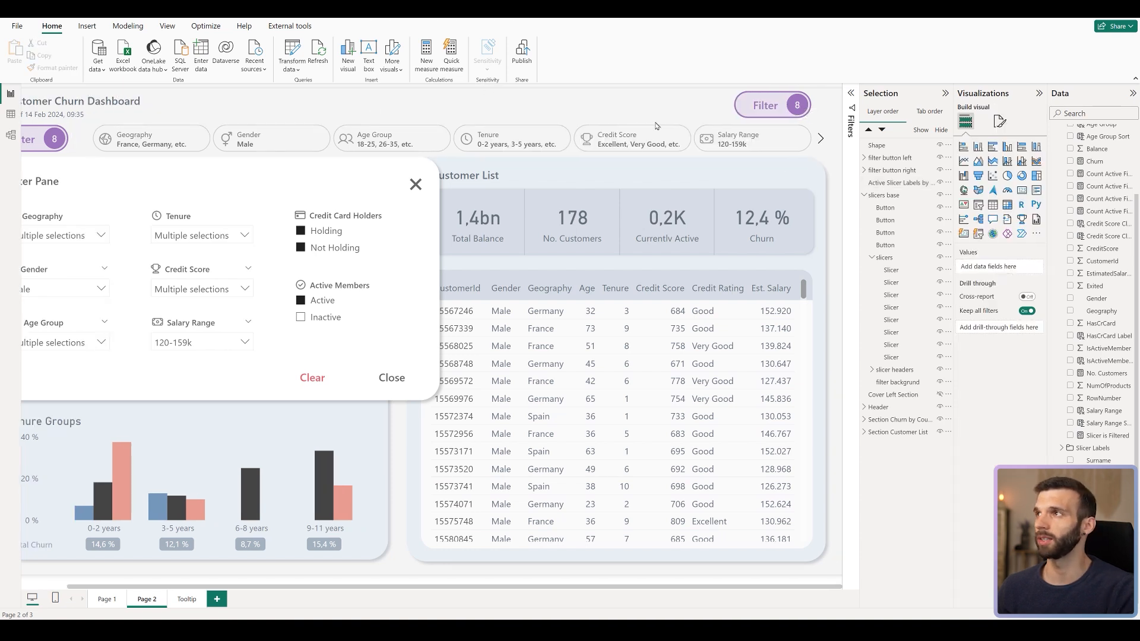
On the Tooltip page, hide the No Active Filters button and select the slicer beneath it.
mouse_move(797, 106)
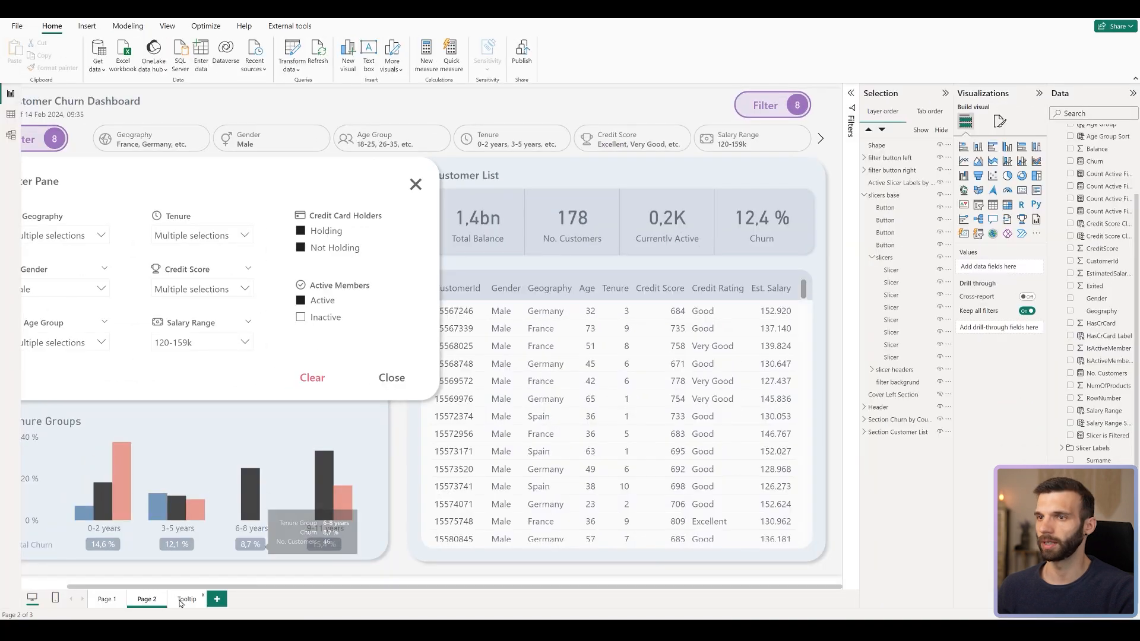
click(186, 599)
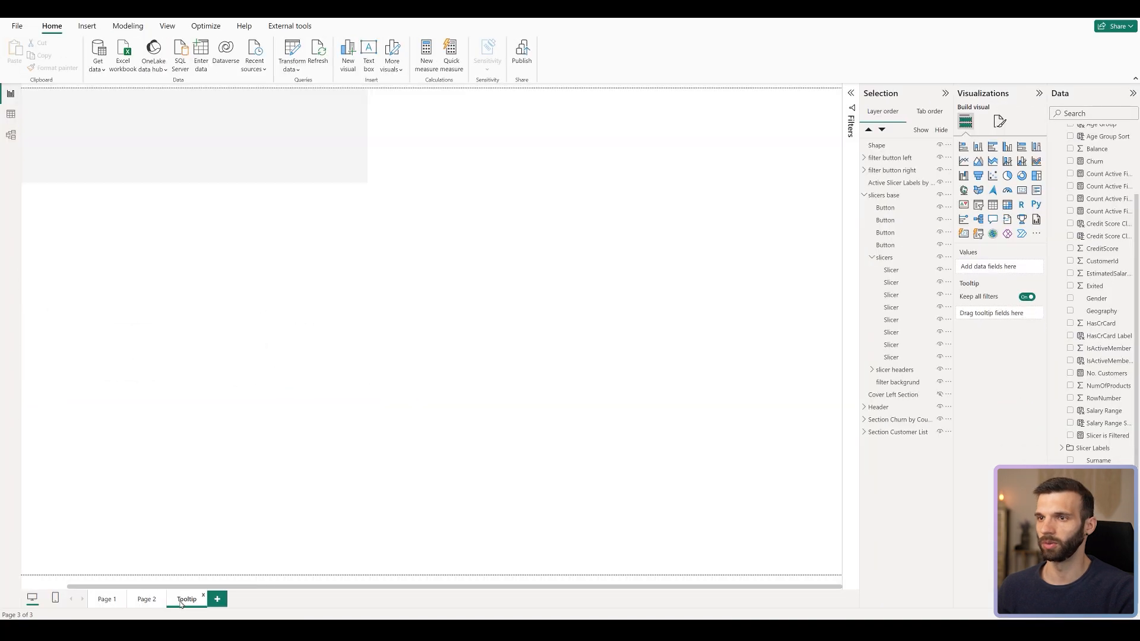
click(374, 185)
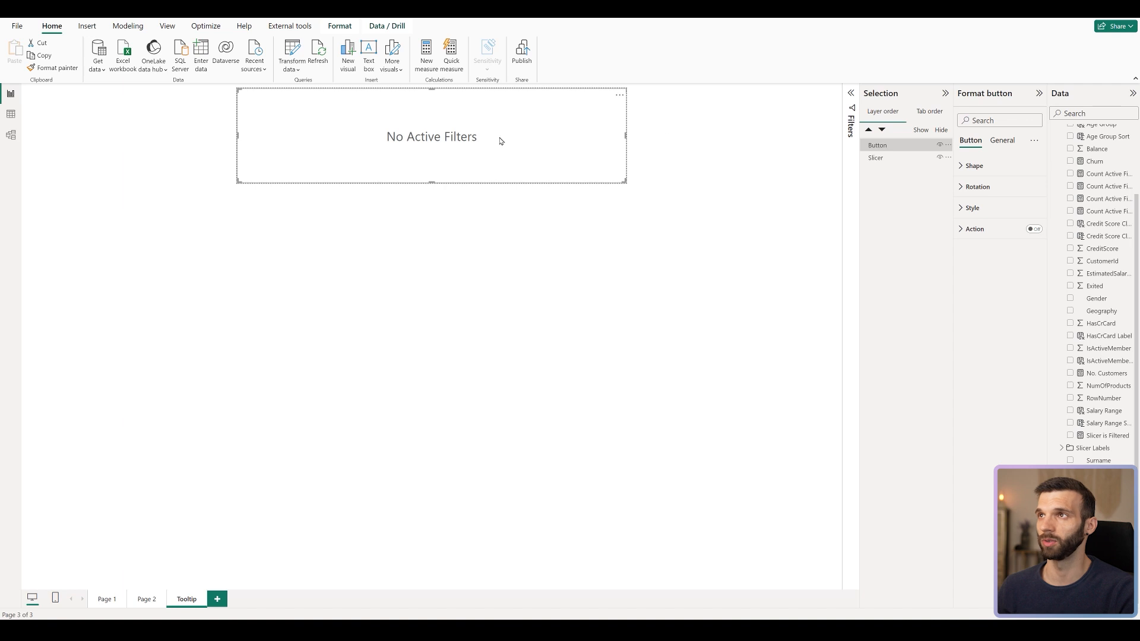
click(939, 144)
click(879, 159)
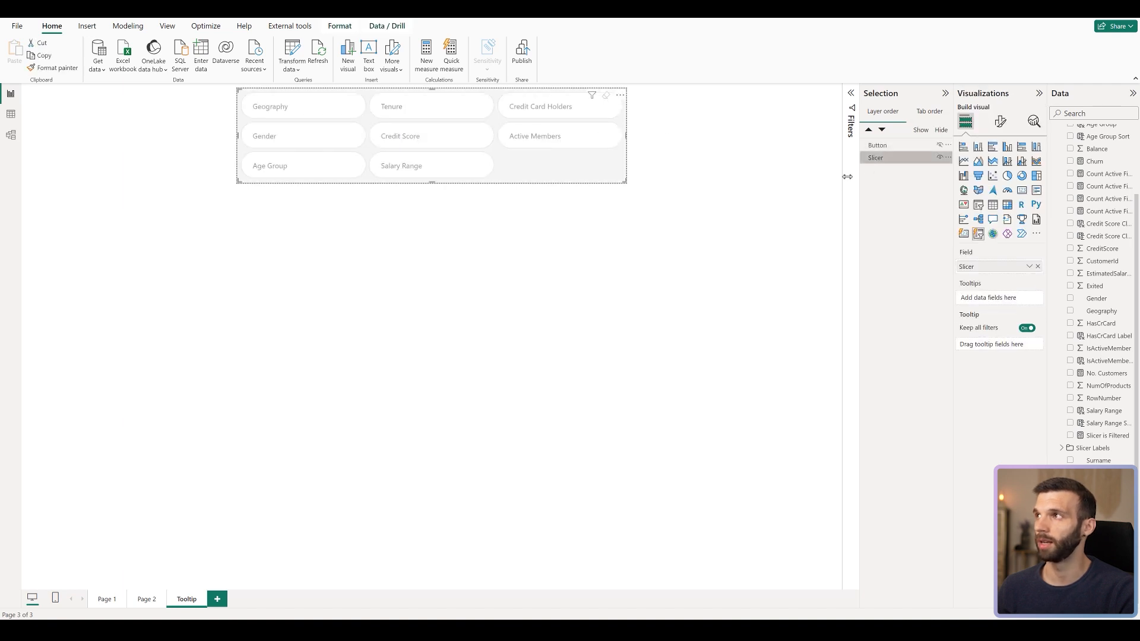
Use the Icon URL field as the tooltip slicer's image and set the image fit to Normal.
click(999, 121)
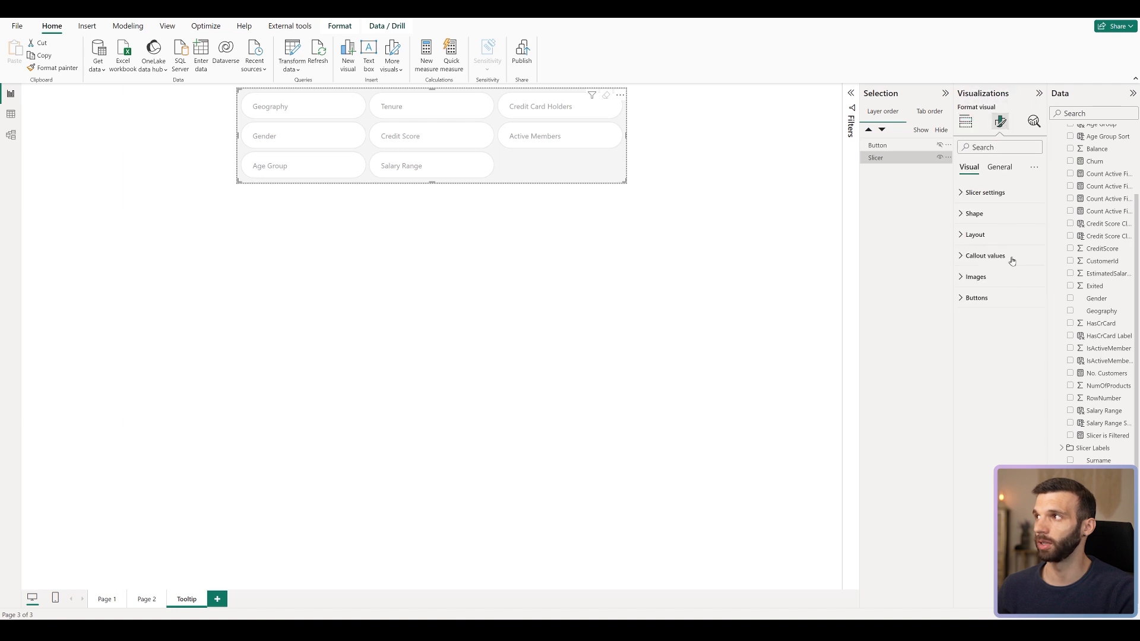
click(974, 277)
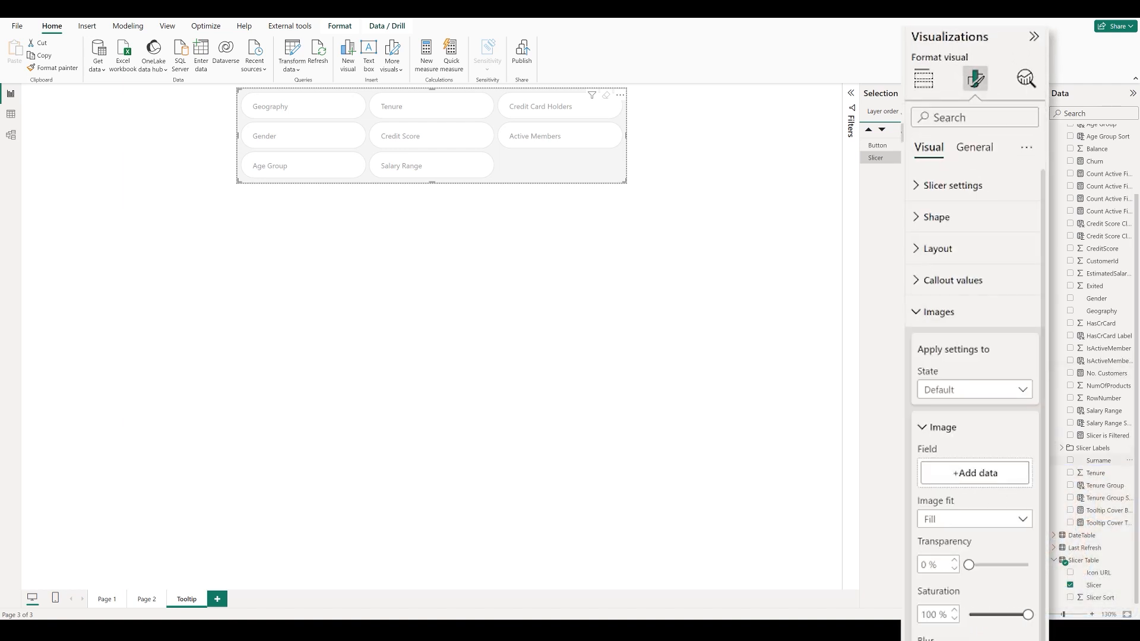
drag(1108, 573, 974, 475)
click(971, 521)
click(961, 537)
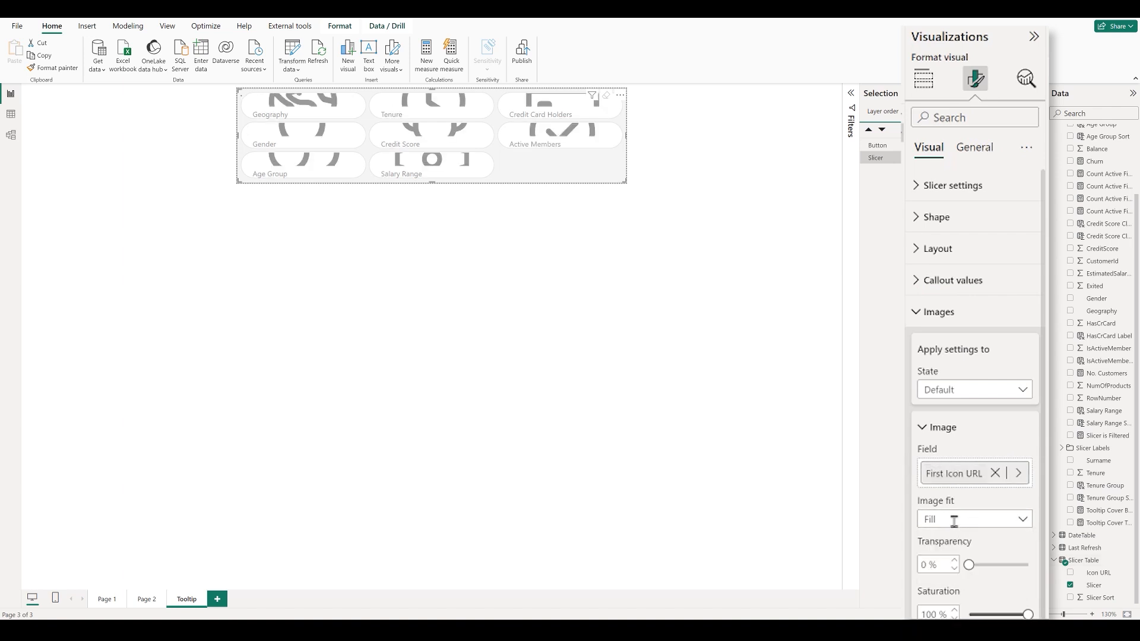
click(956, 524)
click(956, 546)
Set the tooltip slicer's image area size to 20% and the space between image and text to 0 px.
scroll(957, 479, down, 2)
double_click(927, 473)
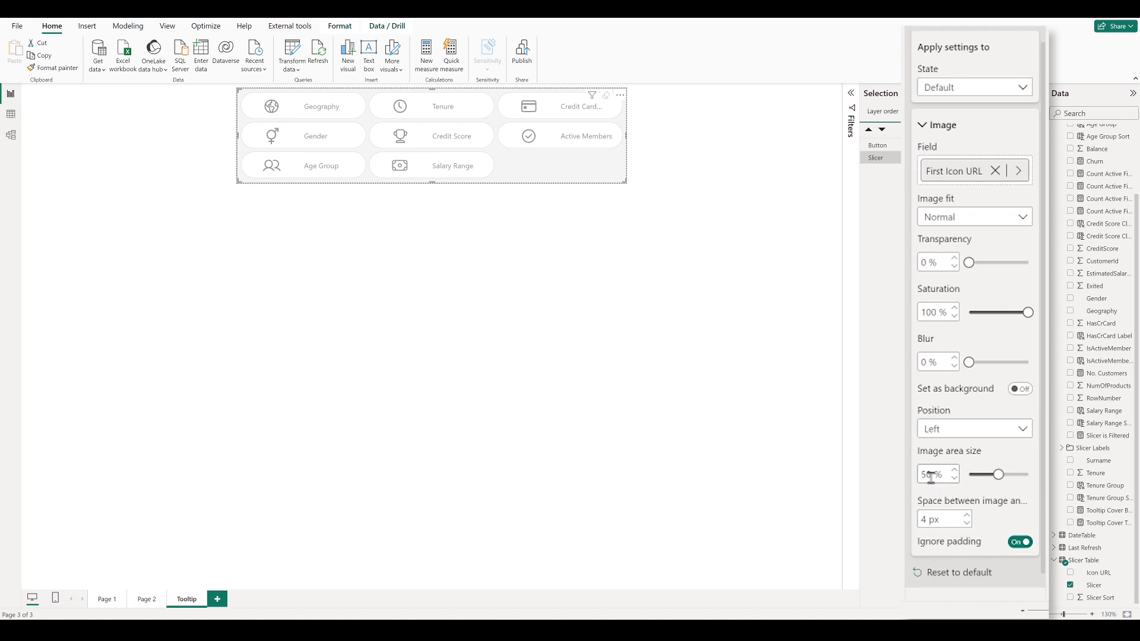
text(20)
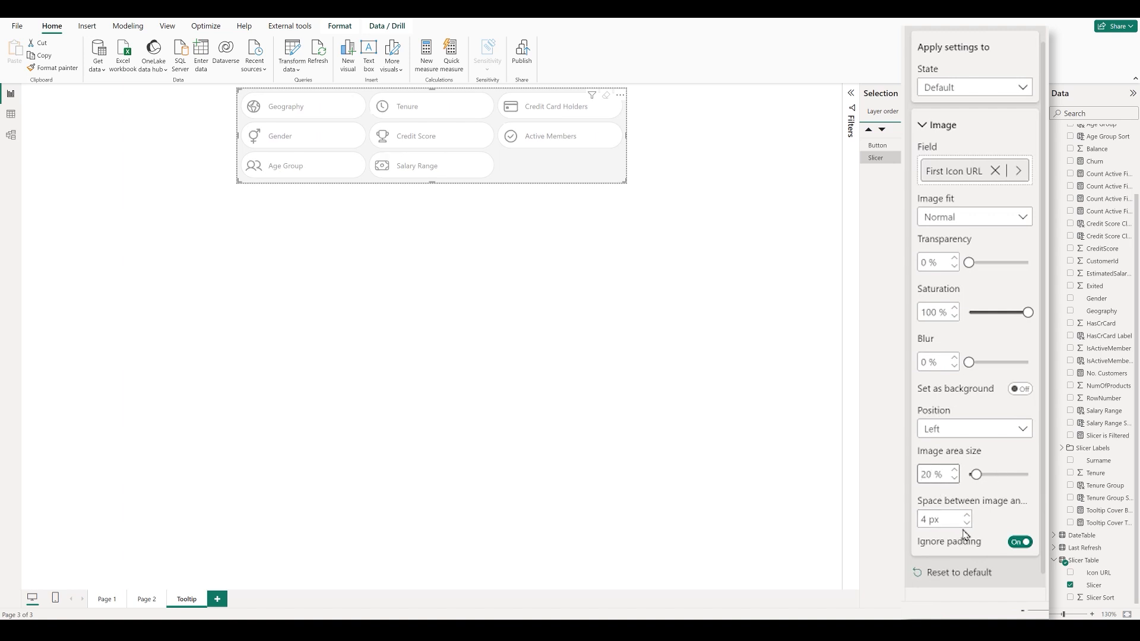
key(Tab)
text(0)
key(Return)
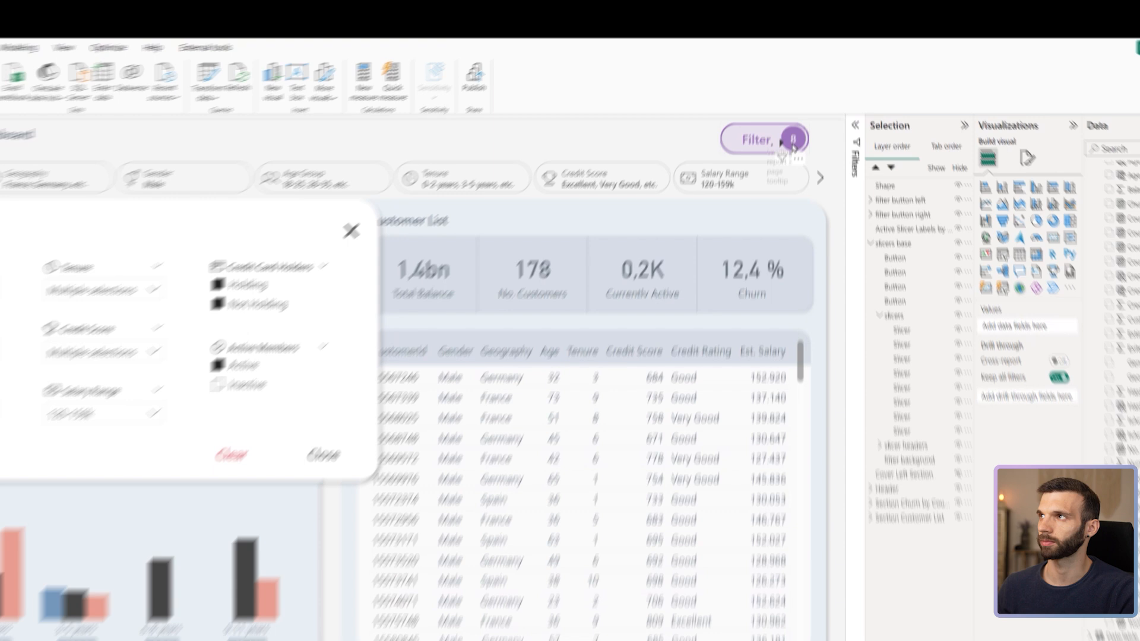
mouse_move(798, 110)
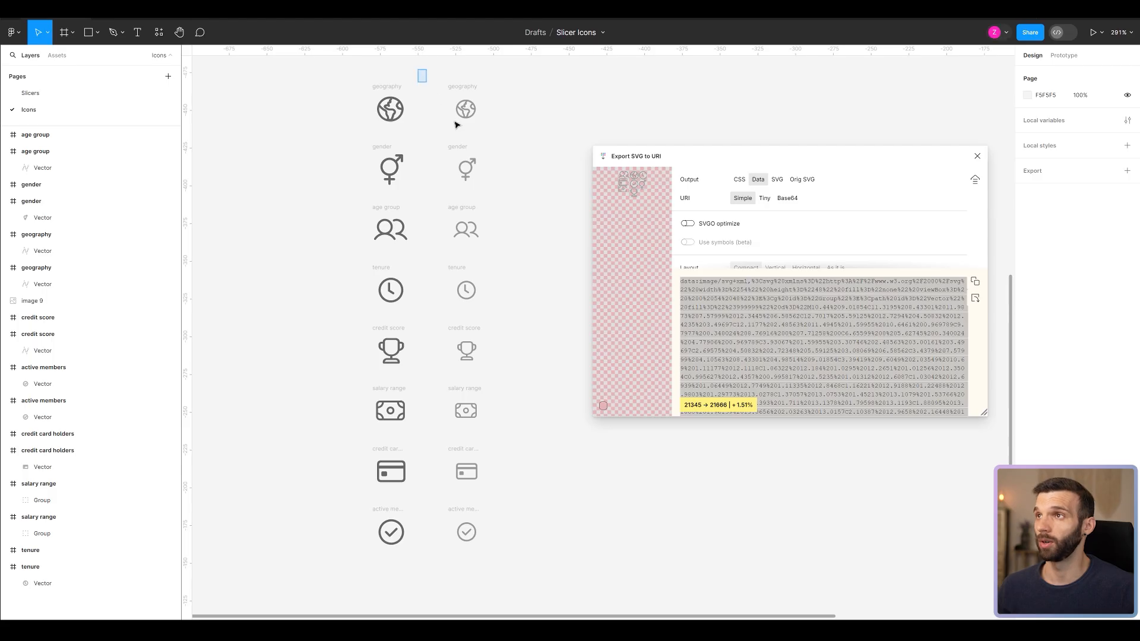
In Figma, duplicate the column of eight small gray icon frames 36 px to the right and color the copies 9C74BB.
drag(418, 69, 537, 570)
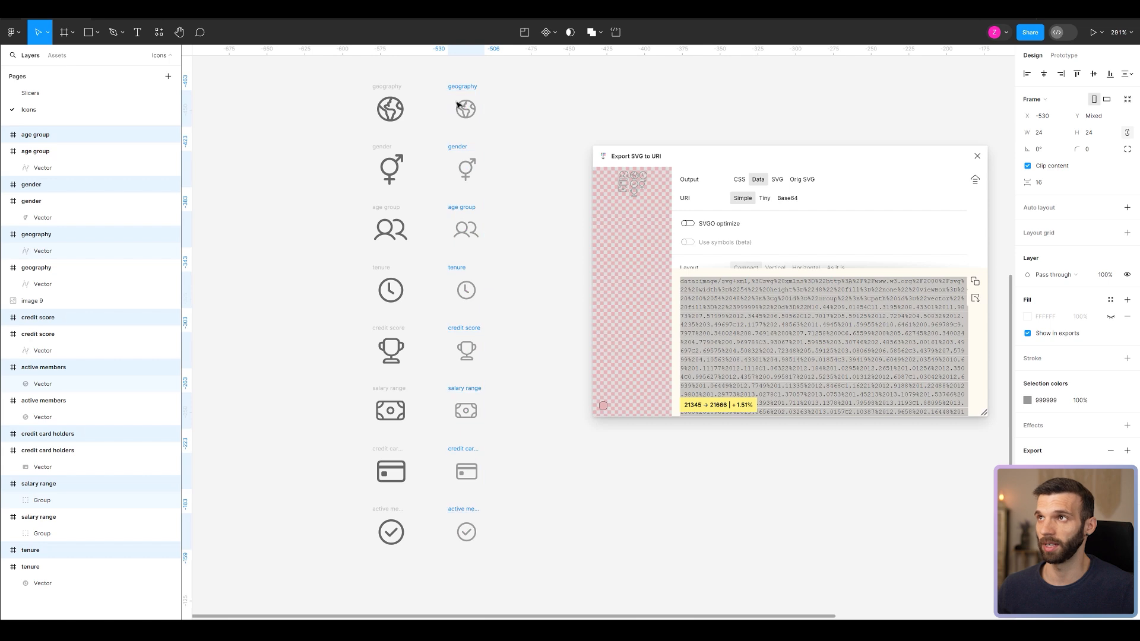
key(alt)
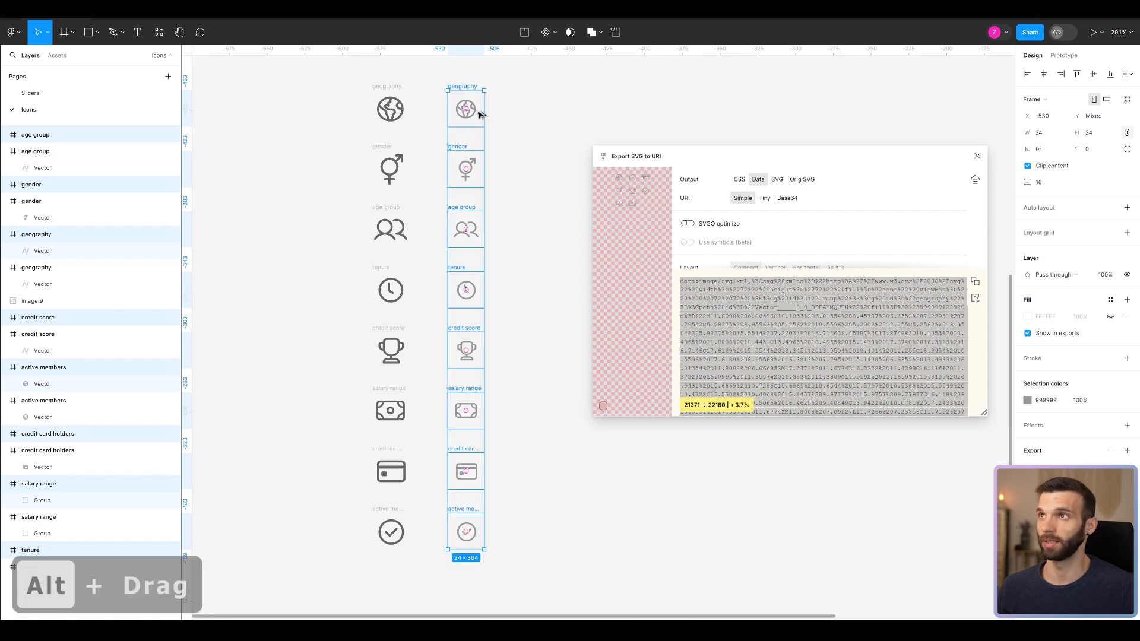
drag(466, 112, 522, 112)
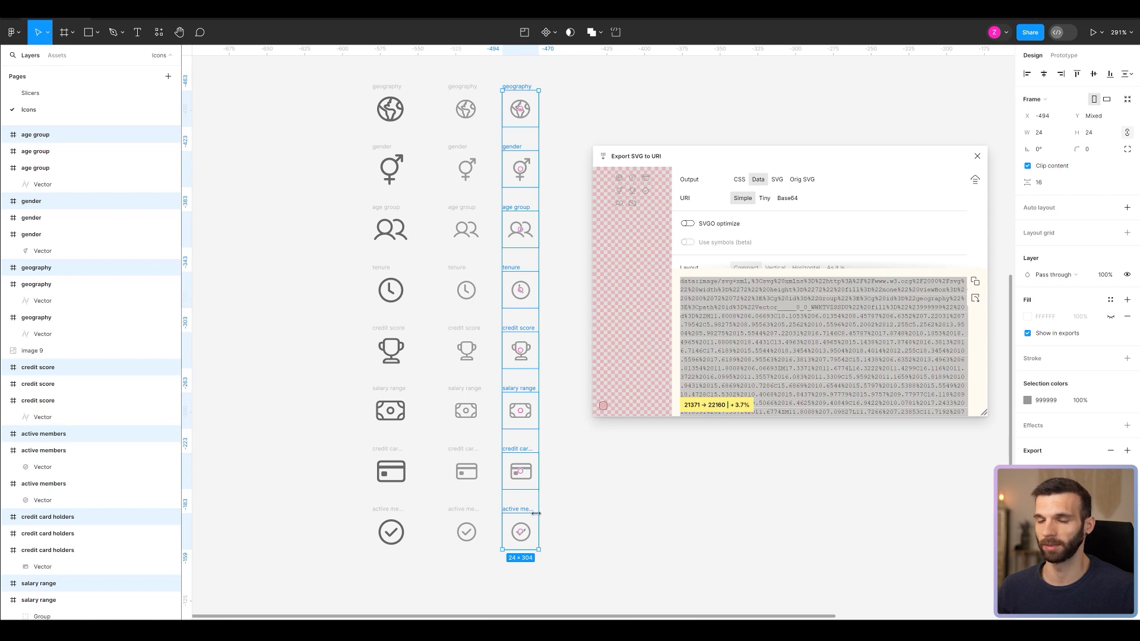
click(1048, 400)
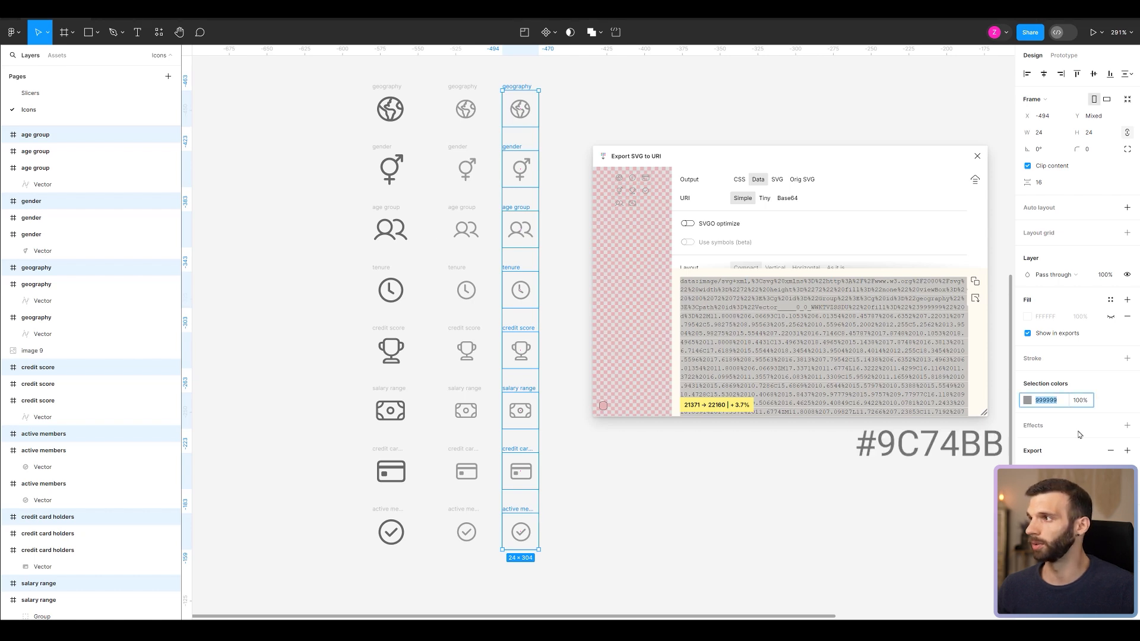
text(9C74BB)
key(Return)
Generate the data URI of the purple geography icon frame and select its entire code.
click(520, 109)
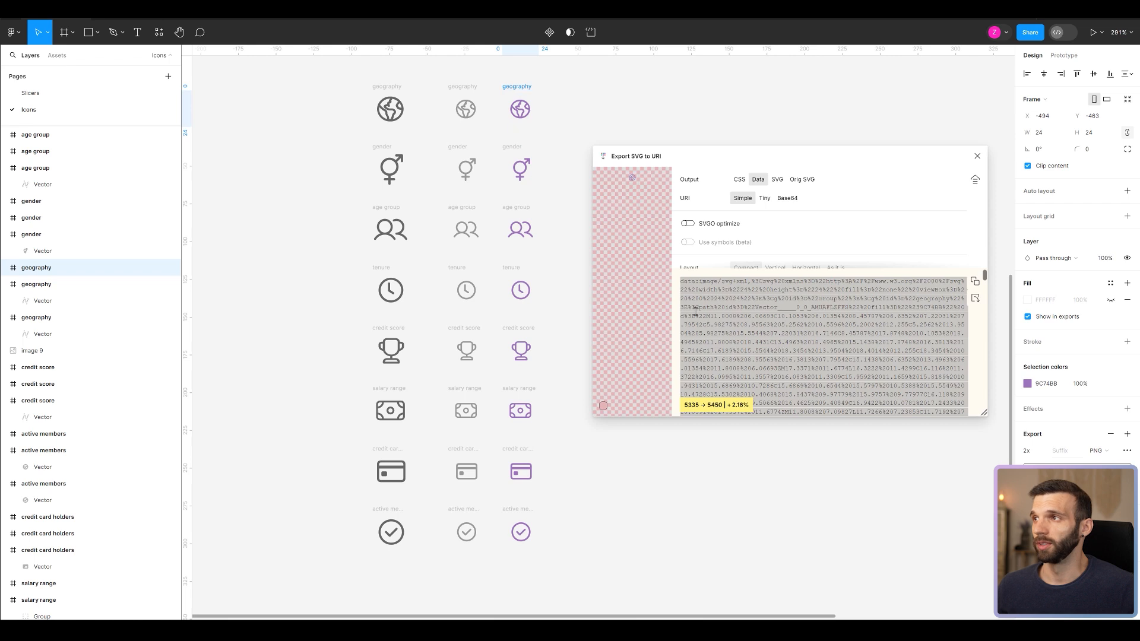
click(739, 349)
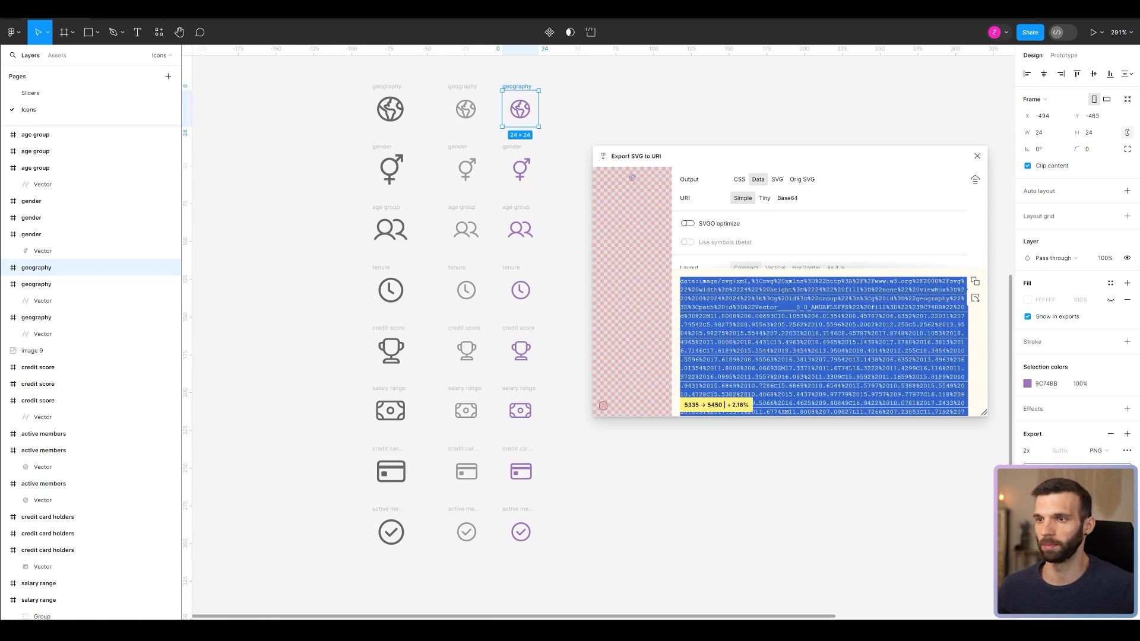
Switch to the Power Query Editor and add a column named Purple Icon URL to the Slicer Table's source table.
click(359, 586)
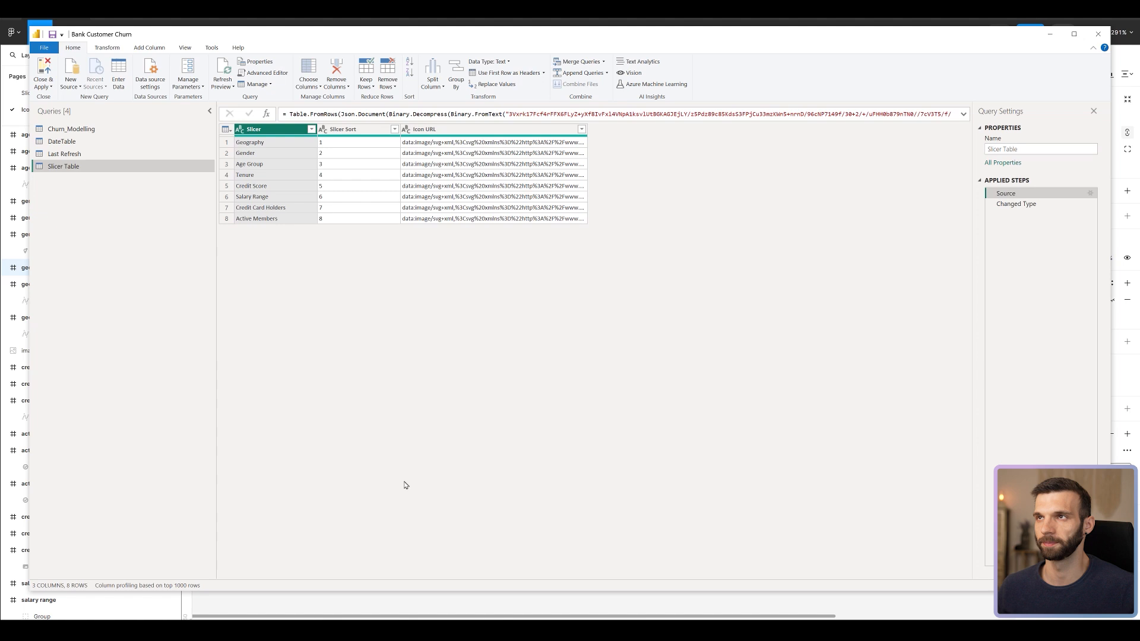
click(1091, 194)
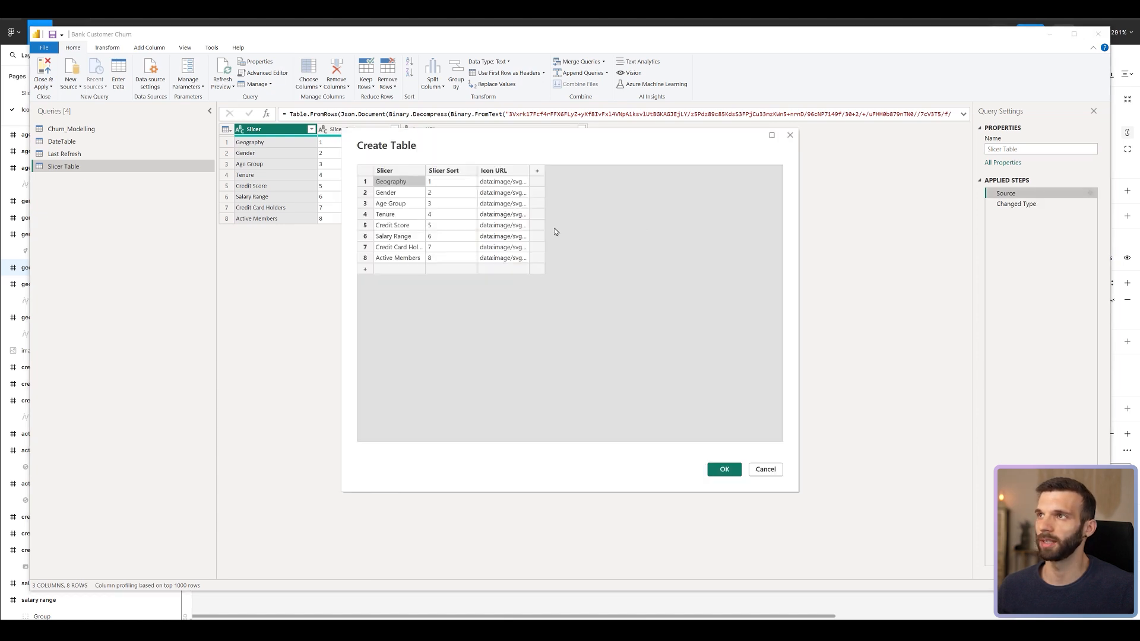
click(537, 170)
double_click(545, 174)
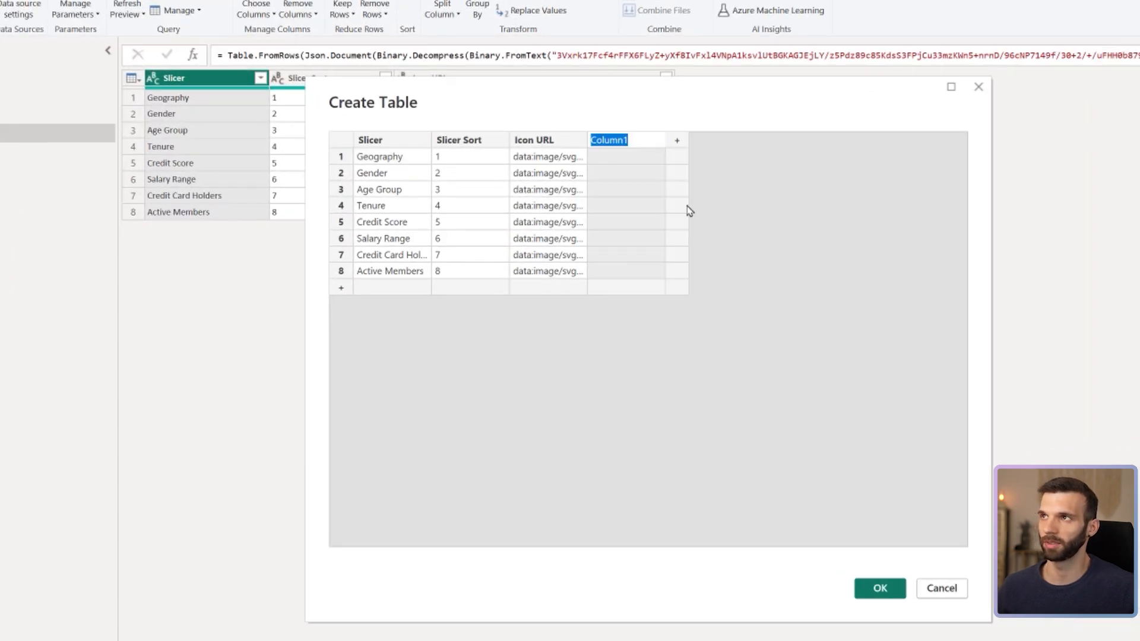
text(Purple)
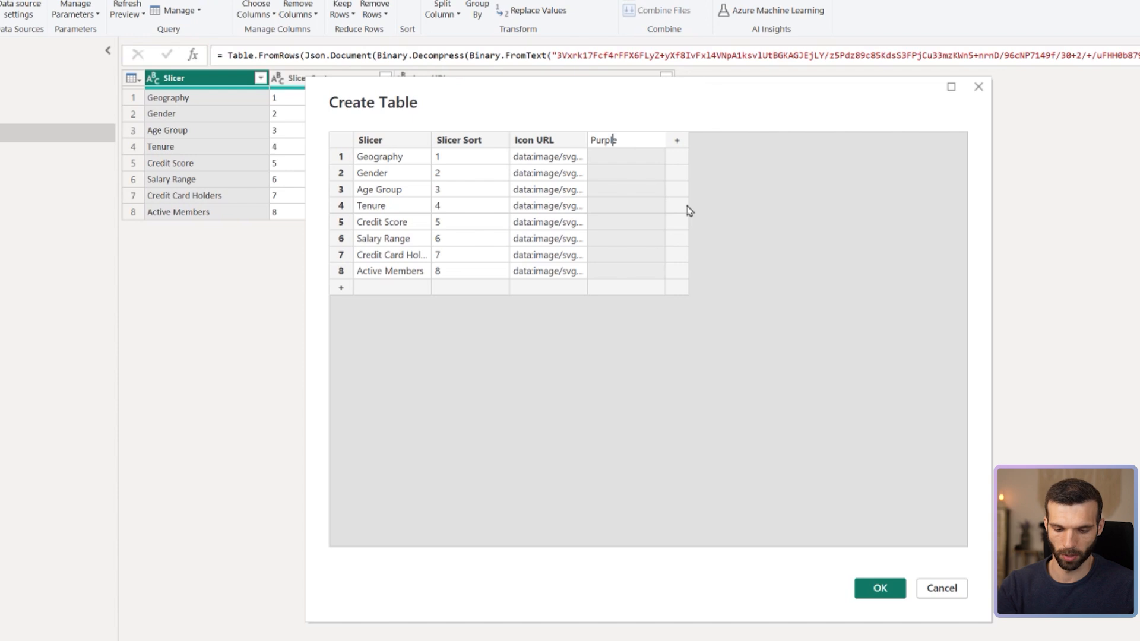
text( Icon URL)
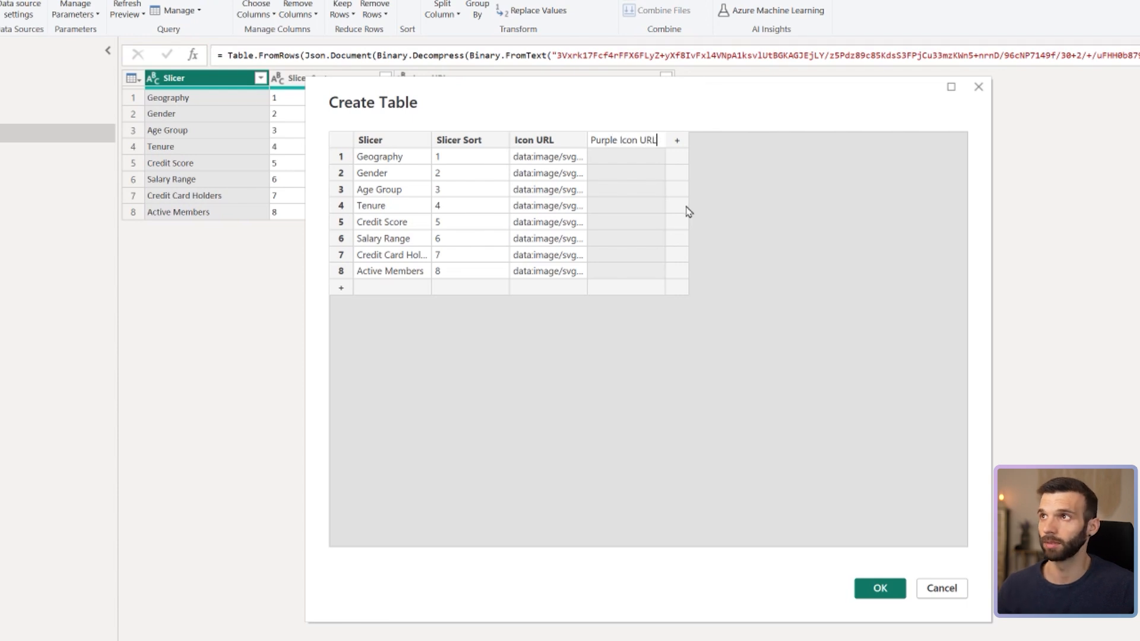
Fill the Purple Icon URL column with the purple icons' data URIs for all eight slicers and apply the query changes to the report.
click(640, 157)
key(ctrl+v)
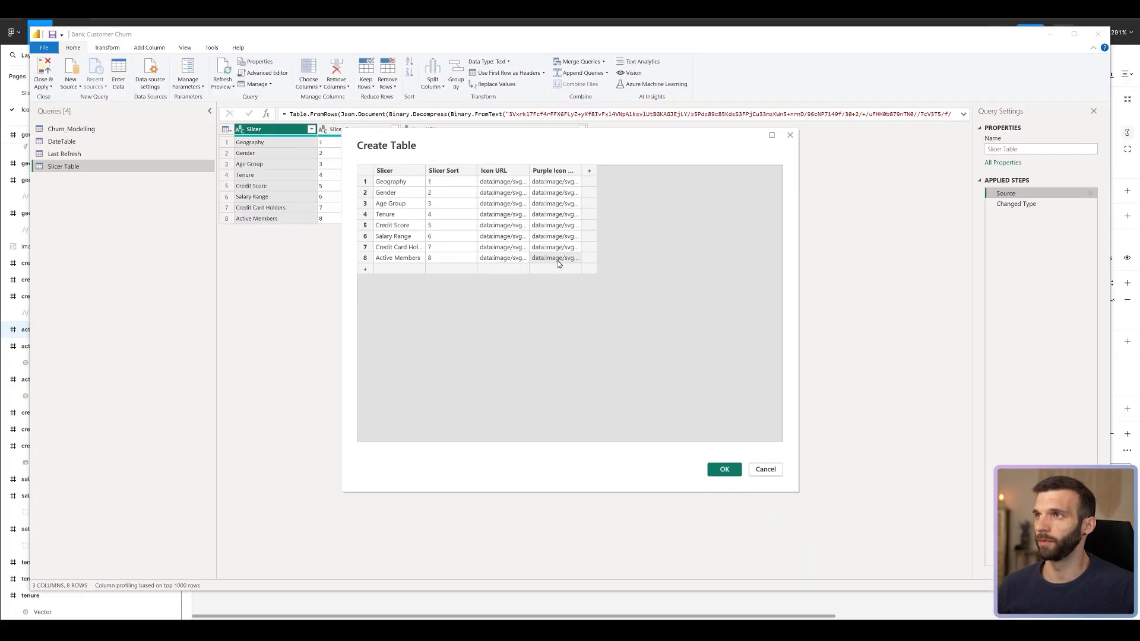
click(723, 468)
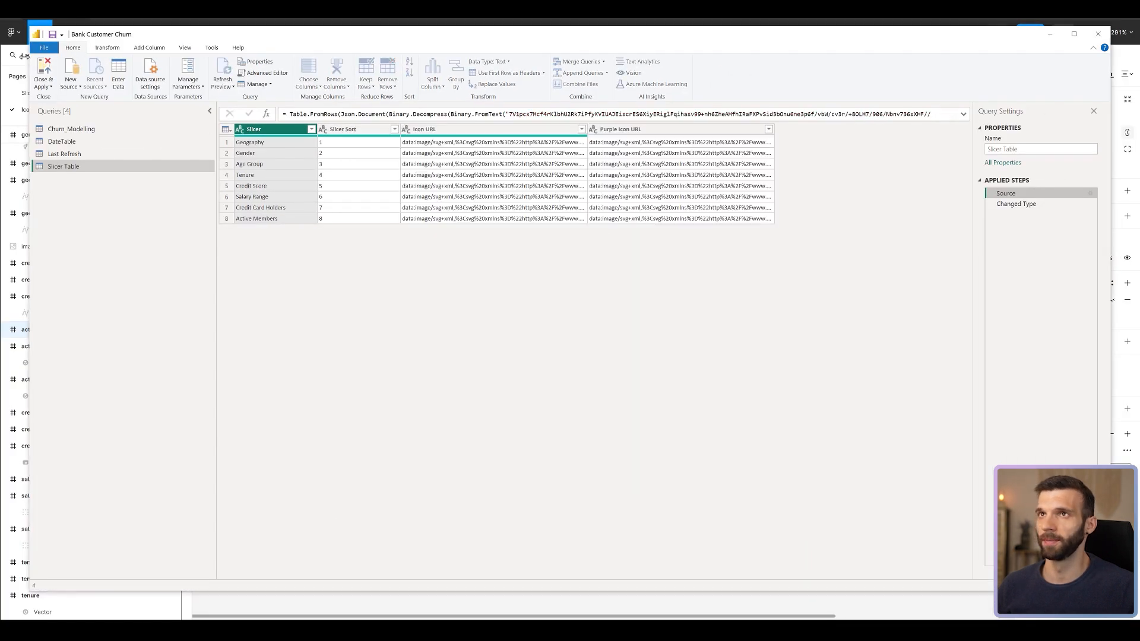
click(48, 67)
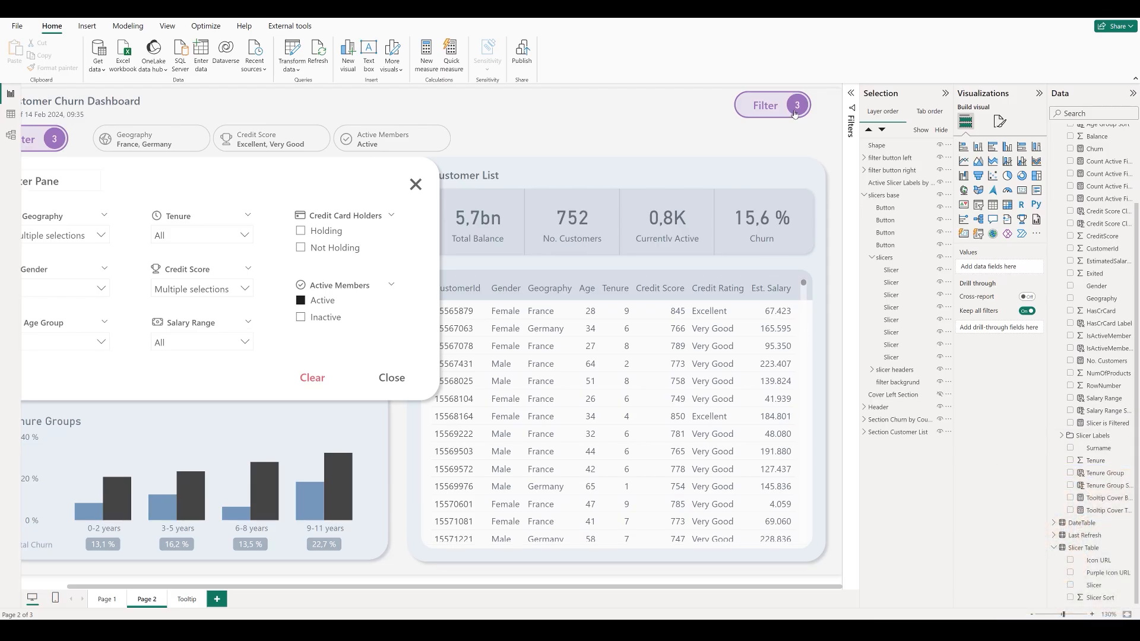
Set the data category of the Slicer Table's Purple Icon URL column to Image URL.
click(1088, 573)
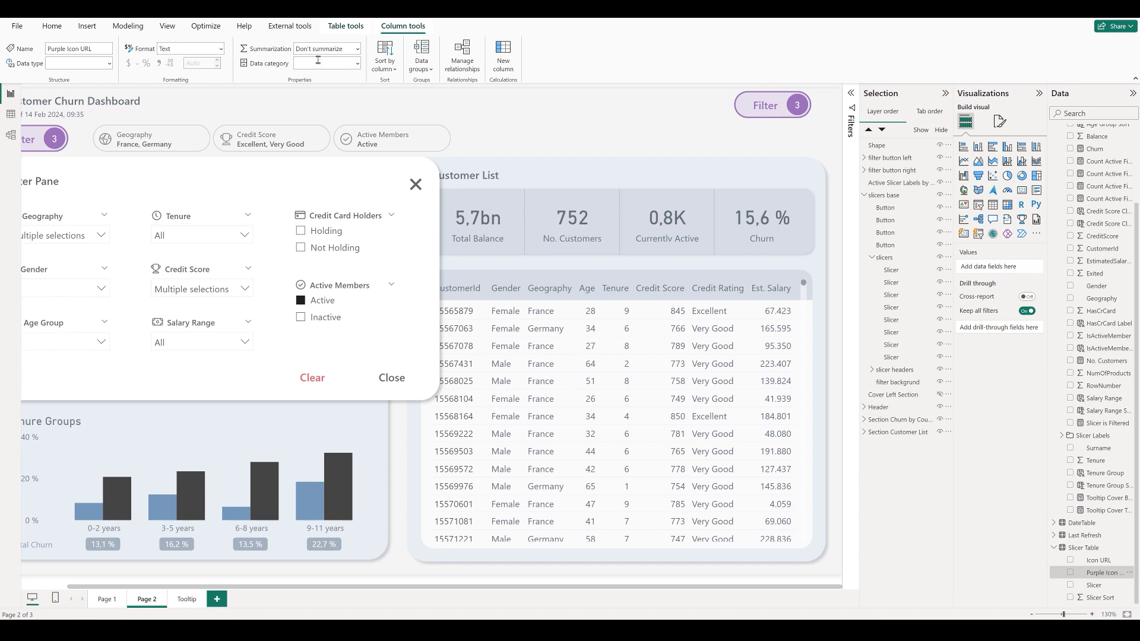
click(357, 63)
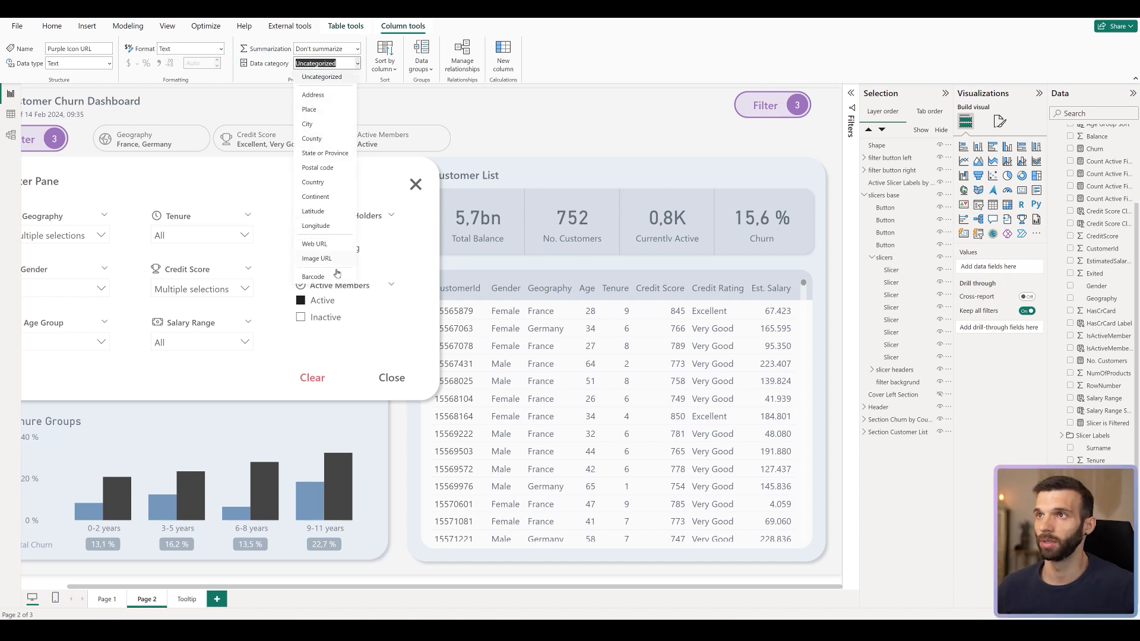
click(327, 259)
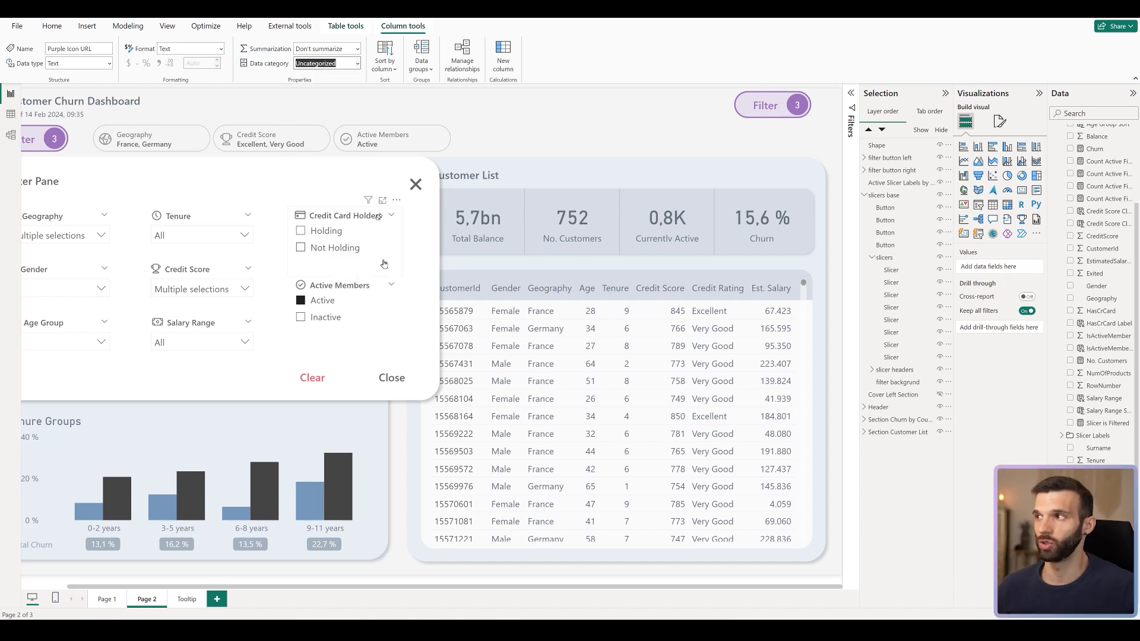
Open the image formatting settings of the slicer on the Tooltip page.
click(185, 599)
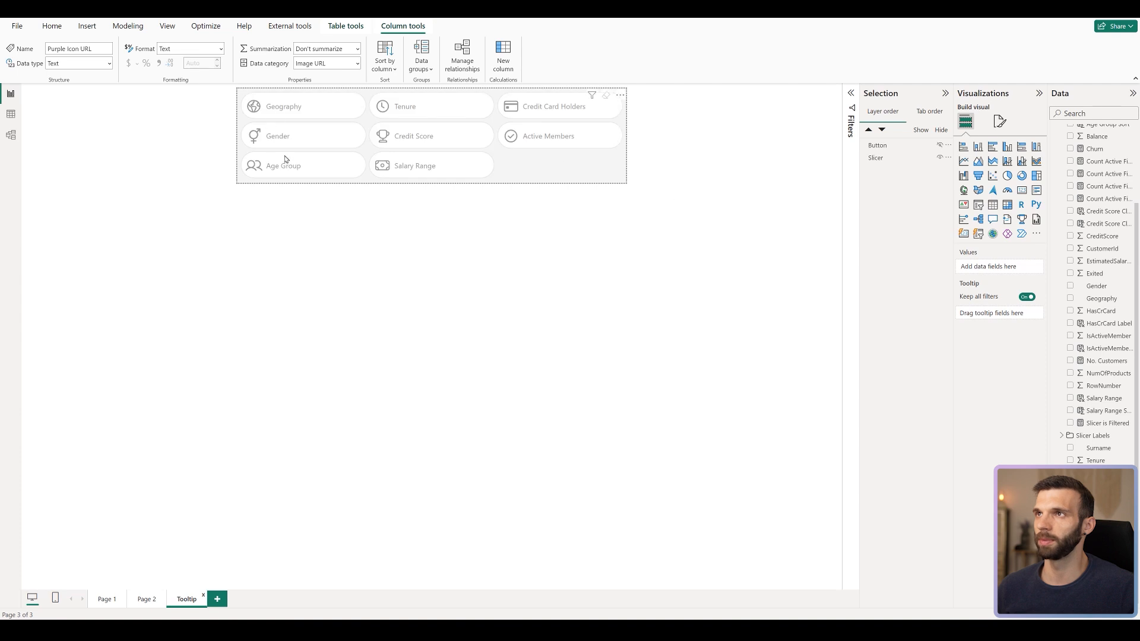
click(539, 175)
click(1000, 121)
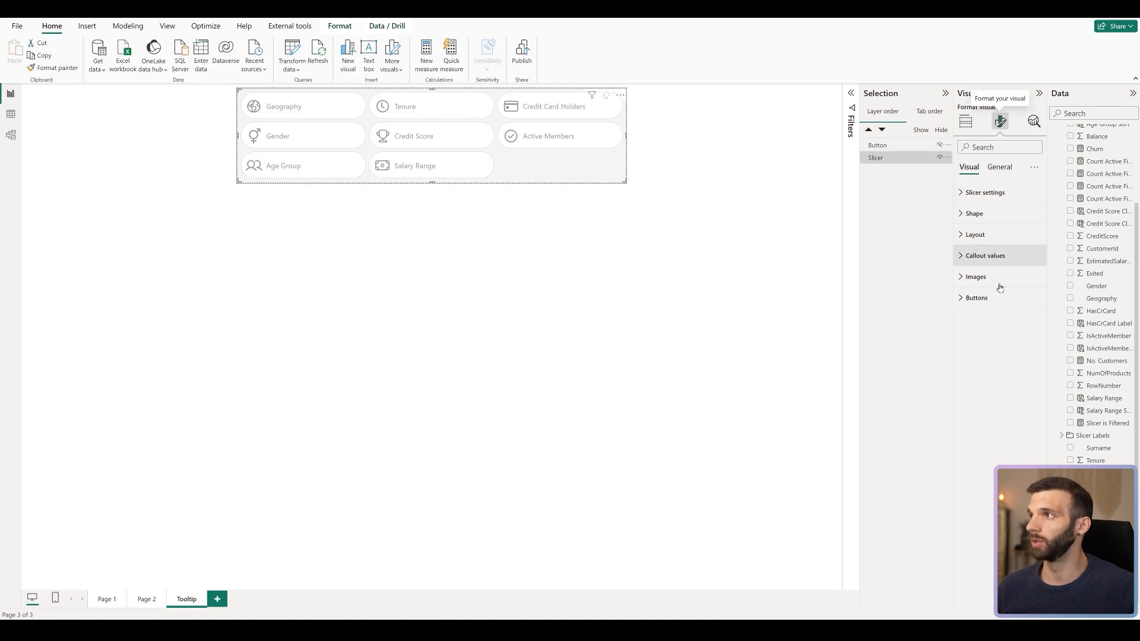
click(965, 280)
scroll(993, 356, down, 2)
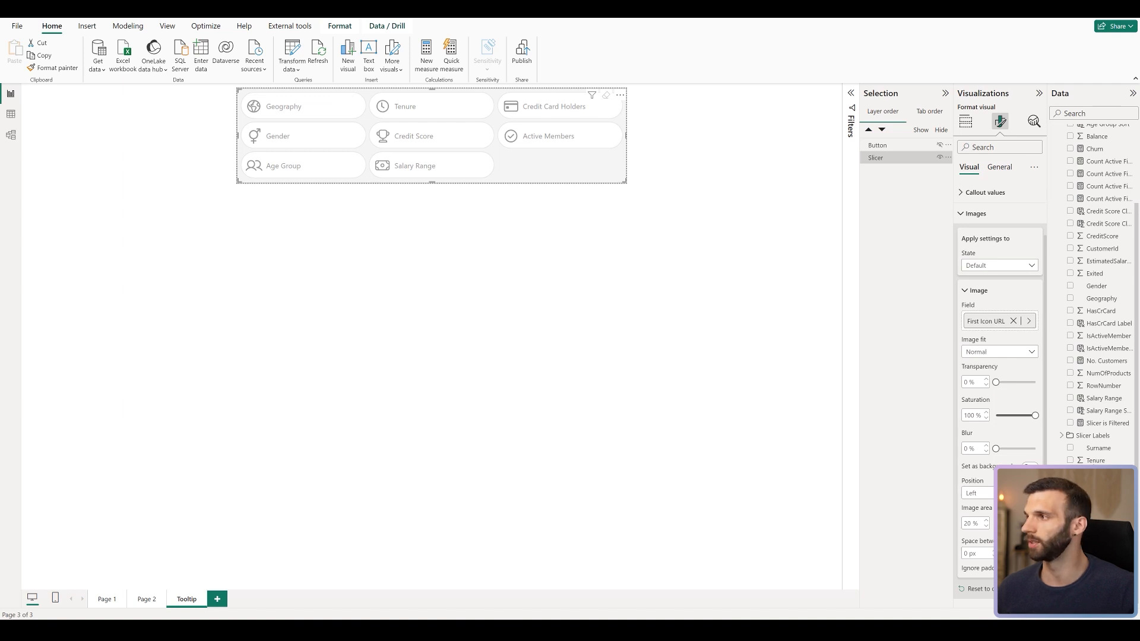
Create a new measure named Active Slicer Icon Color.
click(1100, 426)
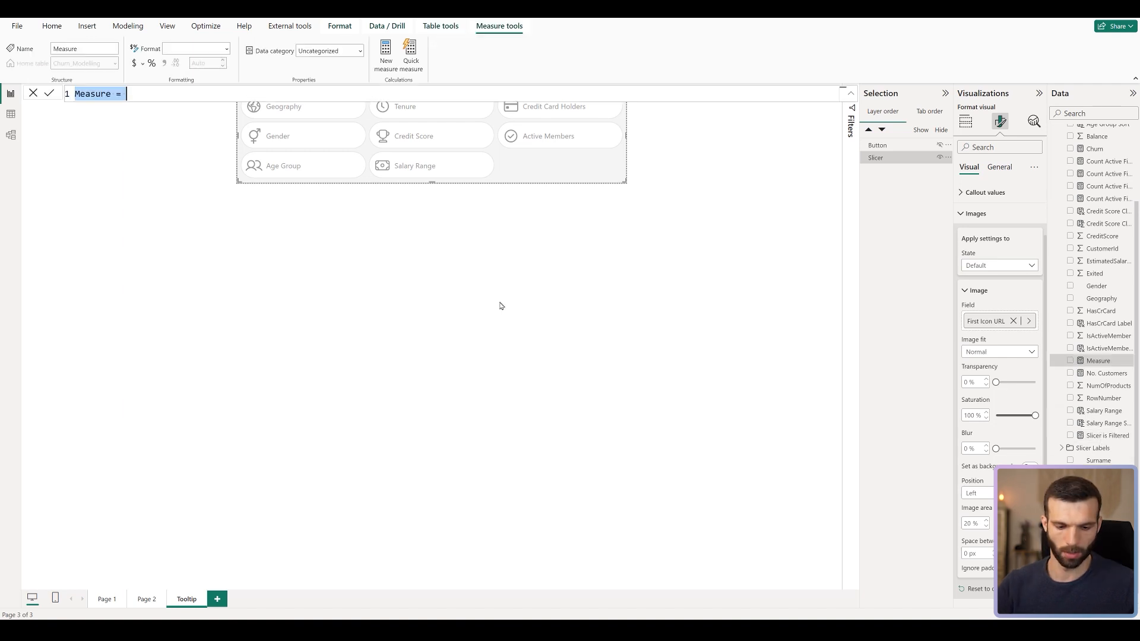
text(Active)
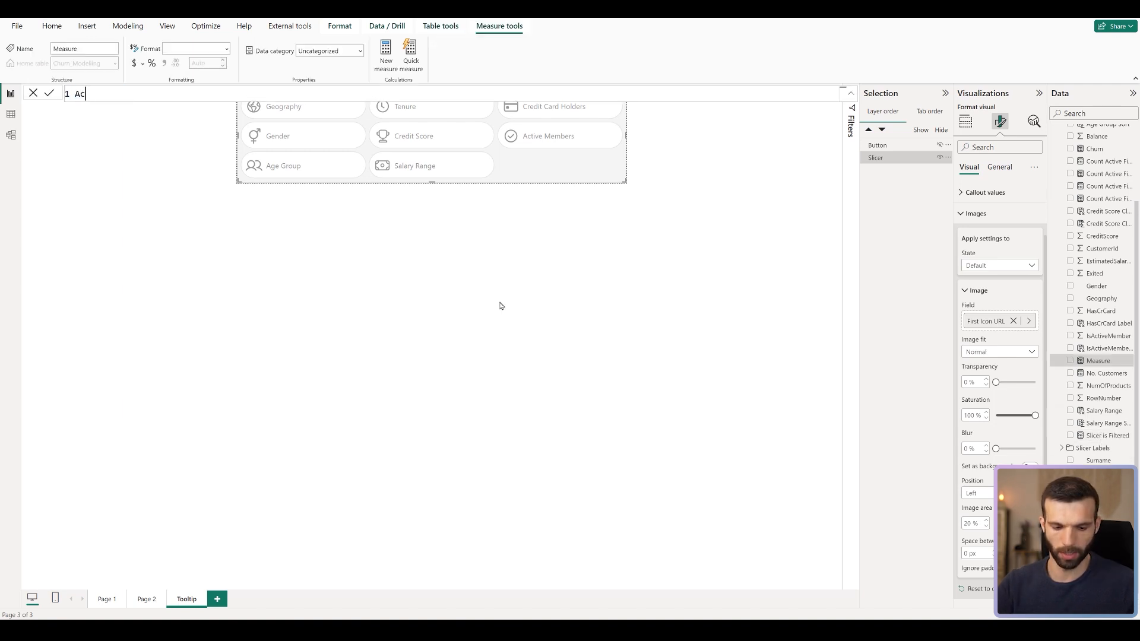
text(ce)
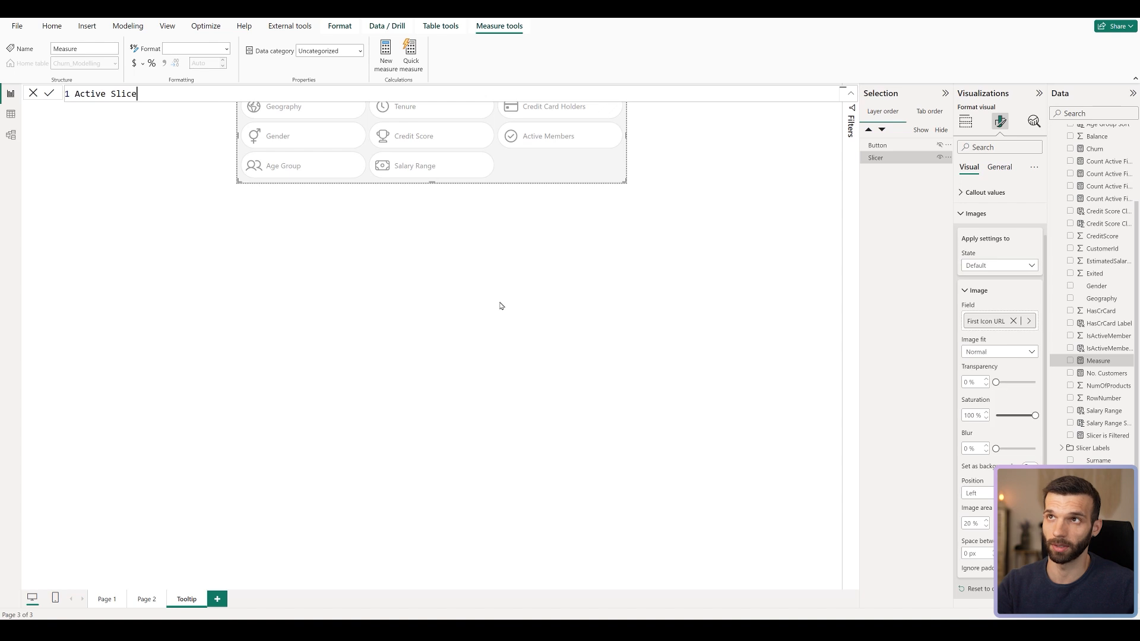
text(r Icon Color =)
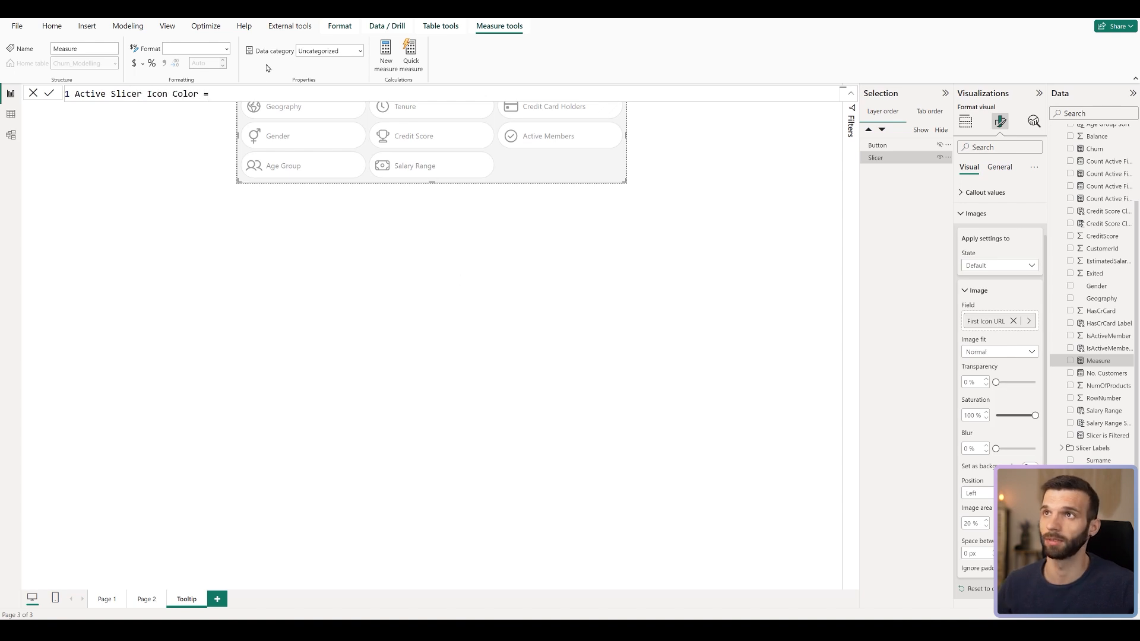
Define the variable slicer_filtered in the measure as the existing measure [Slicer is Filtered].
key(shift+Return)
text(V)
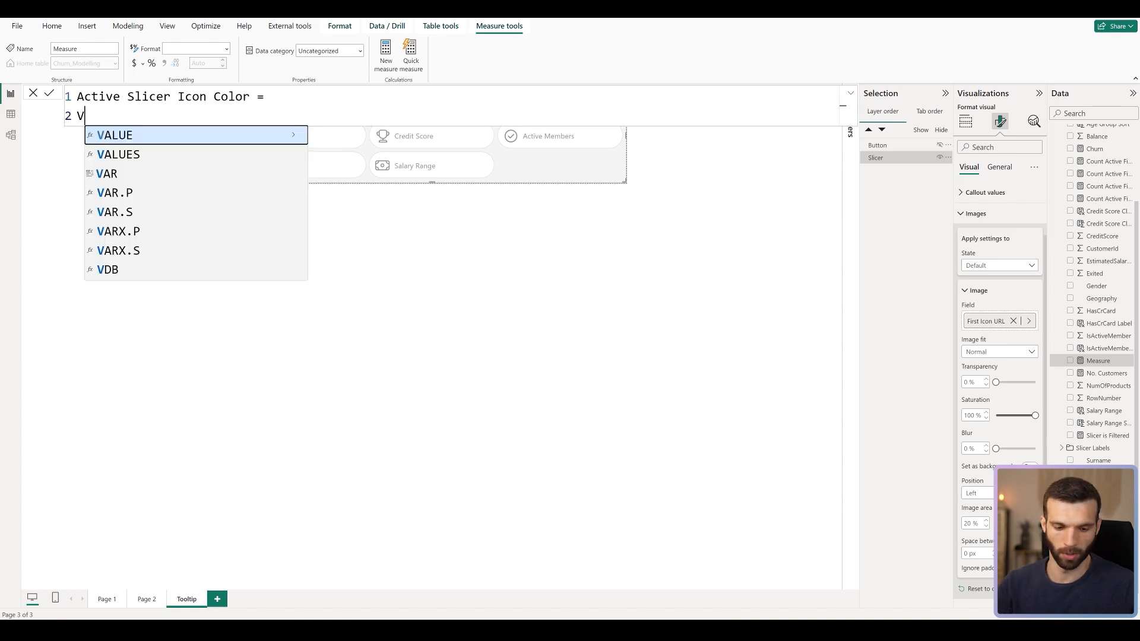
text(AR slicer_filtered = )
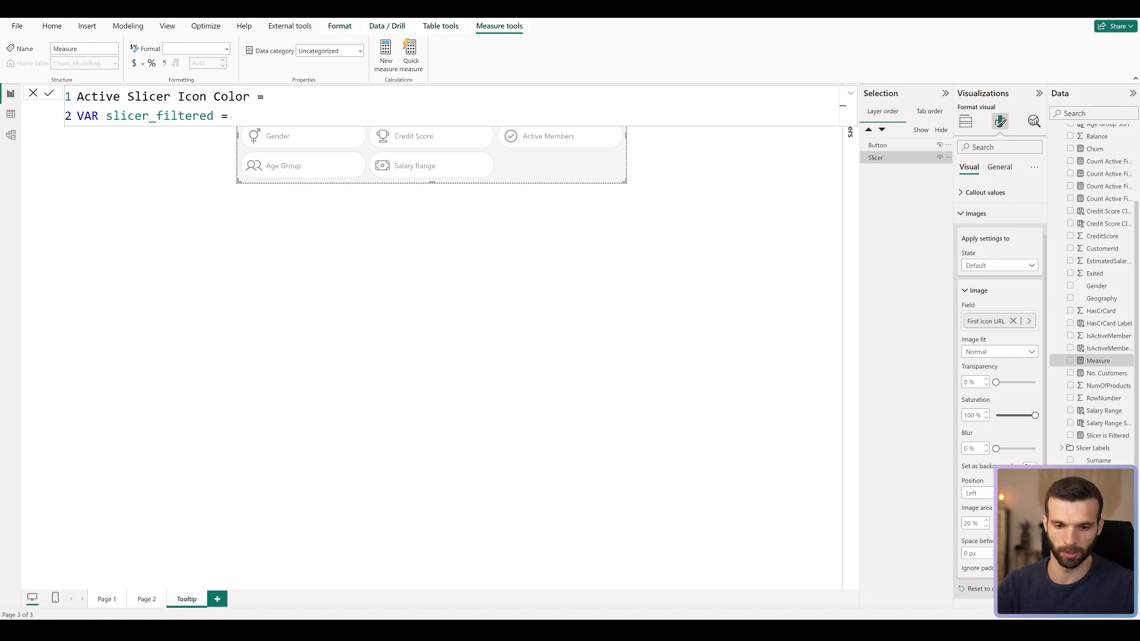
text(Slicer)
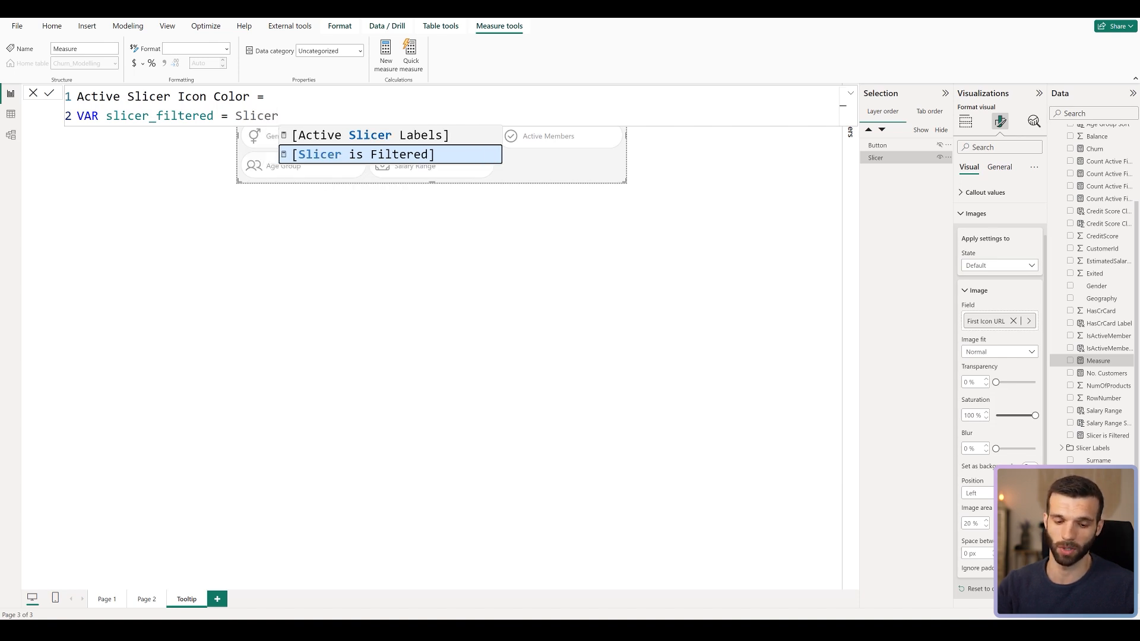
key(Tab)
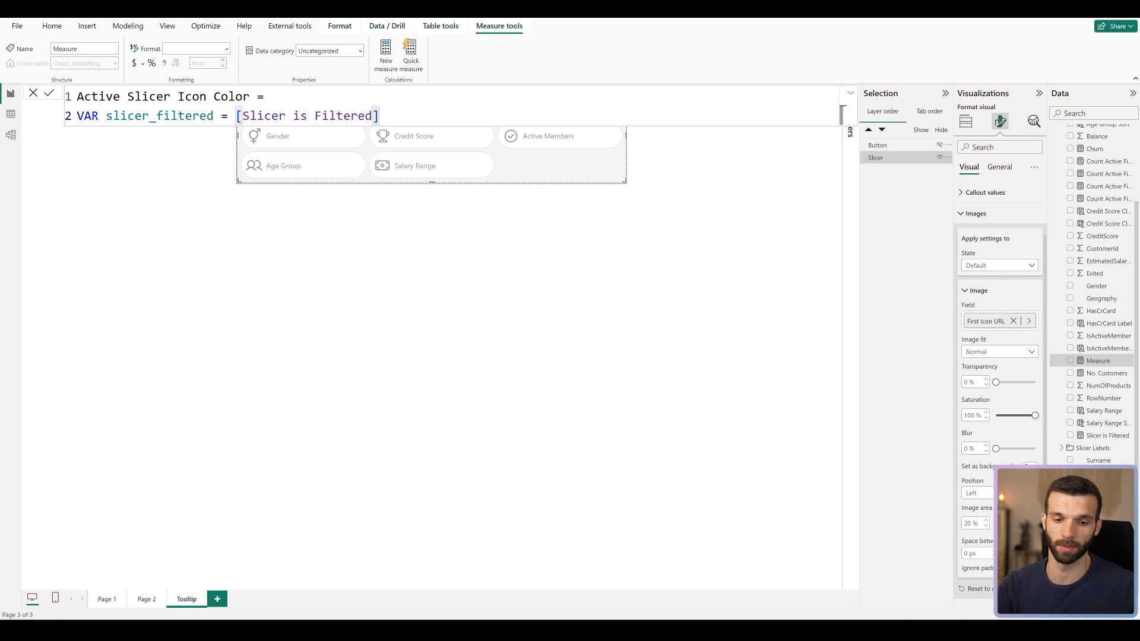
Declare a second variable icon_color that starts with an IF function testing slicer_filtered=1.
key(shift+Return)
key(shift+Return)
text(VAR )
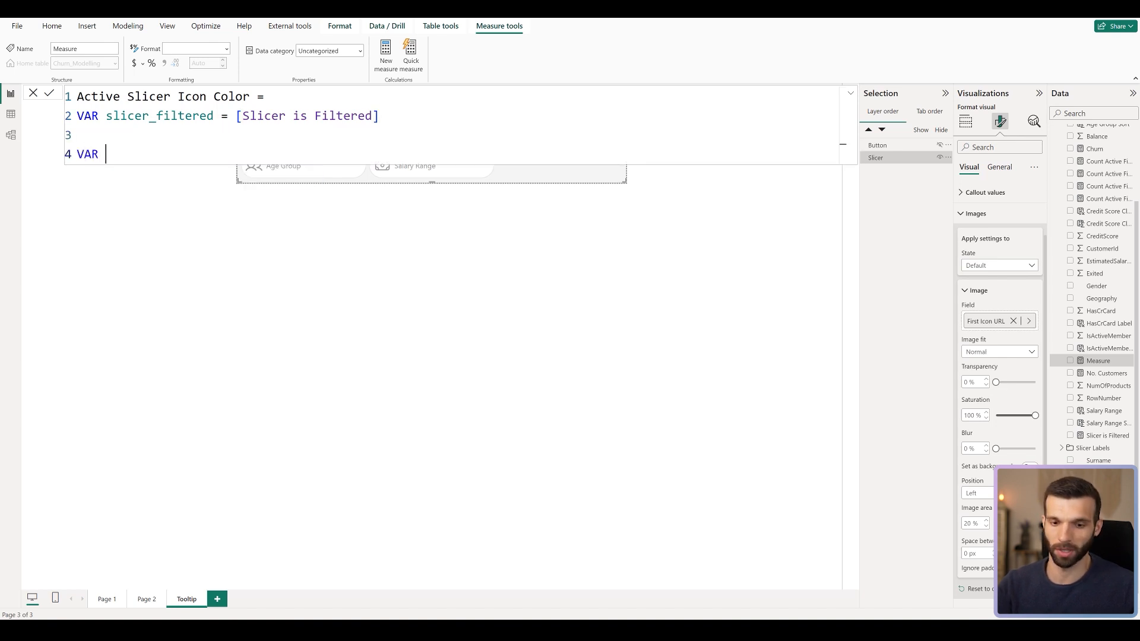
text(icon_c)
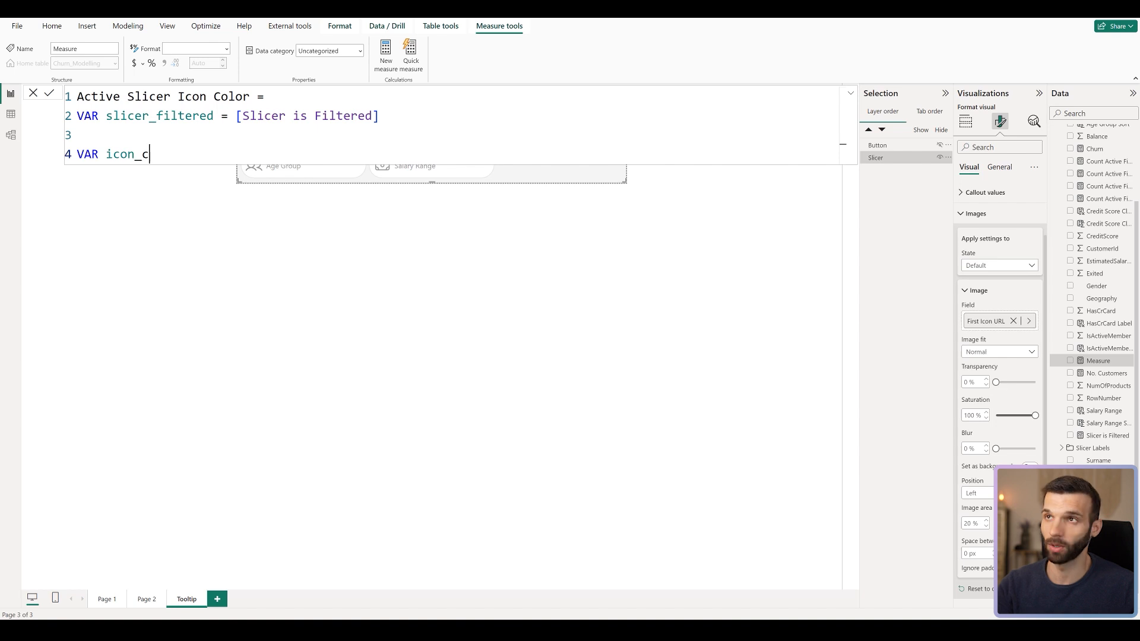
text(olor =)
key(shift+Return)
text(IF()
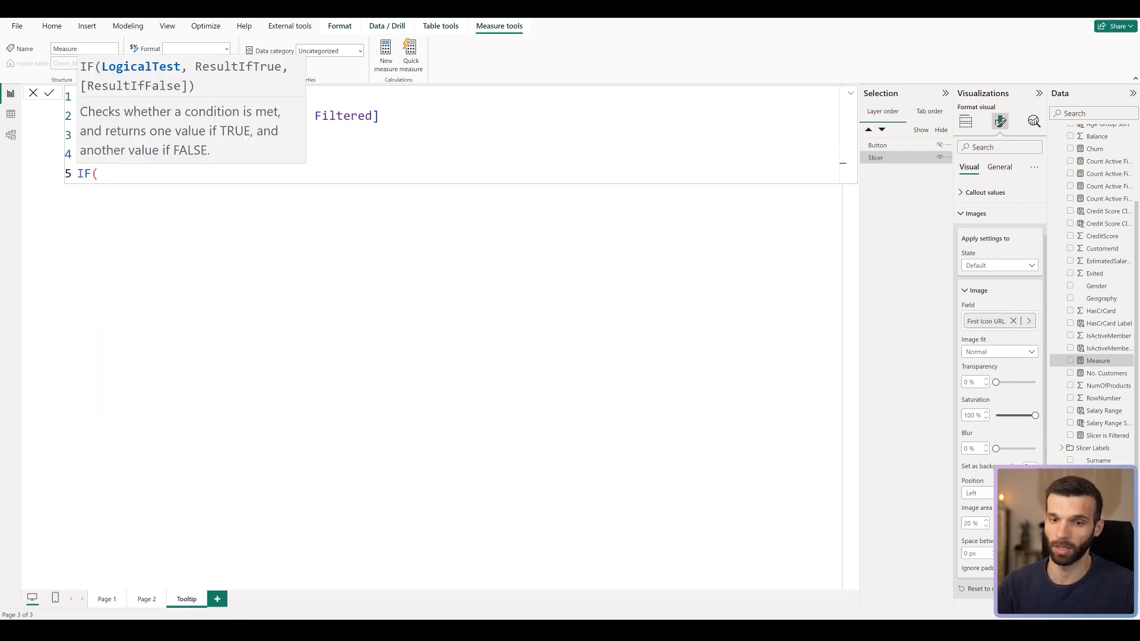
text(slicer_filtered)
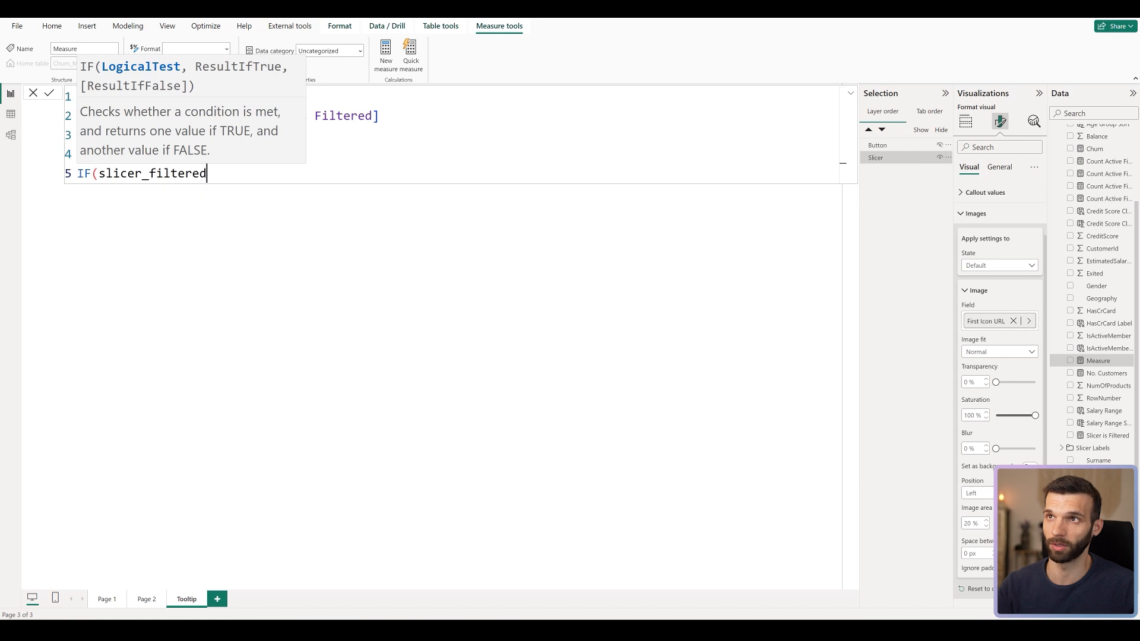
text(=1)
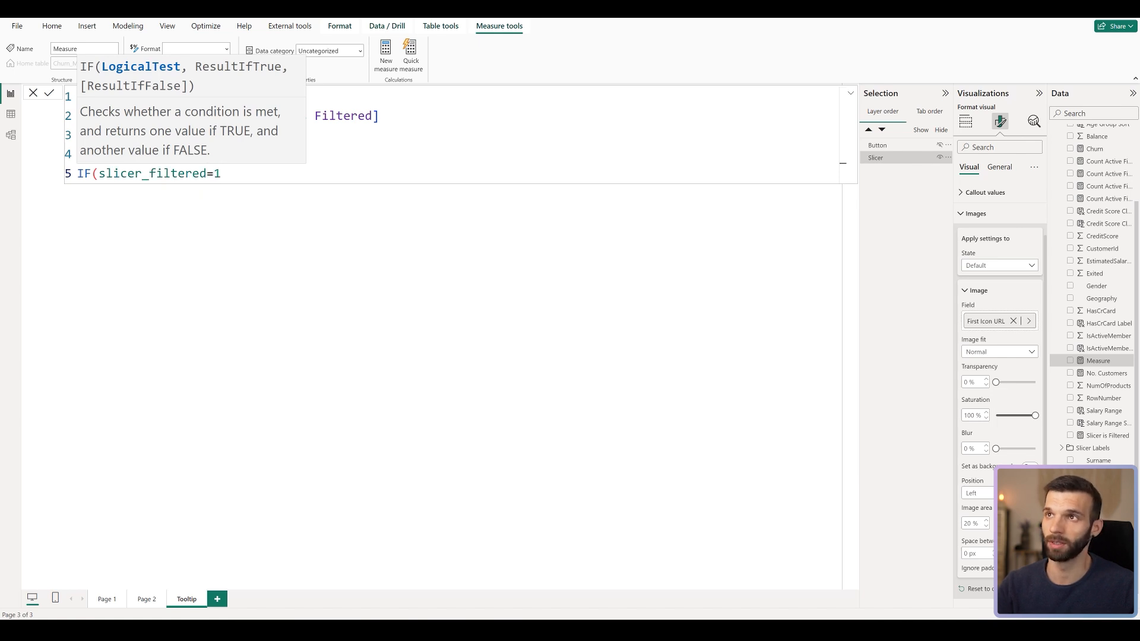
Set the IF function's result for a filtered slicer to MAX('Slicer Table'[Purple Icon URL]).
text(,purpl)
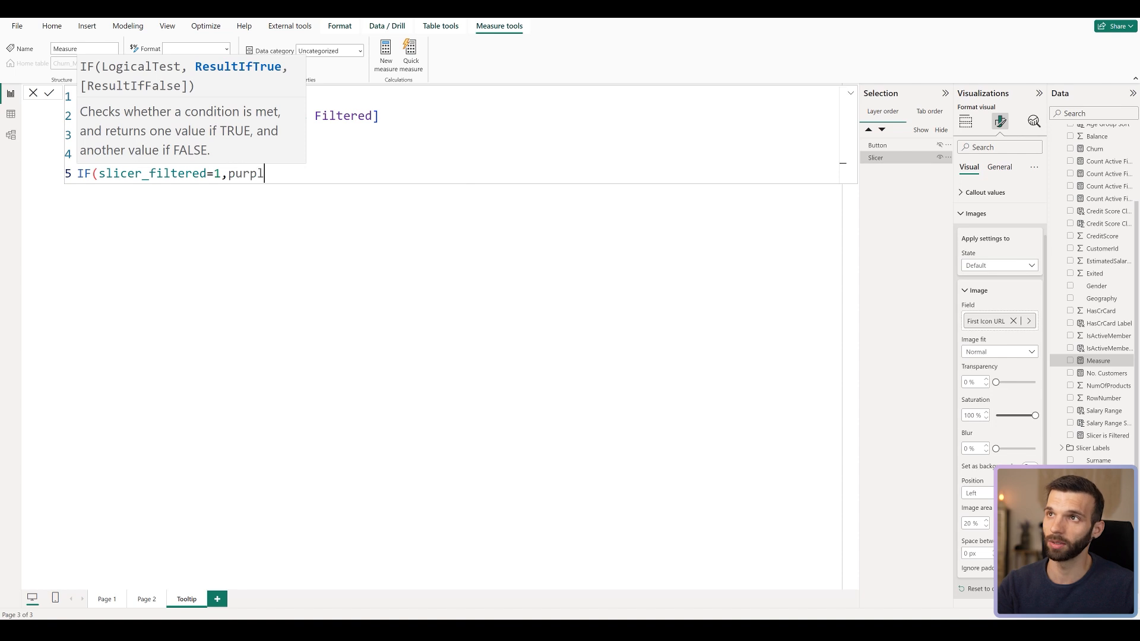
key(BackSpace)
key(BackSpace)
key(BackSpace)
key(BackSpace)
key(BackSpace)
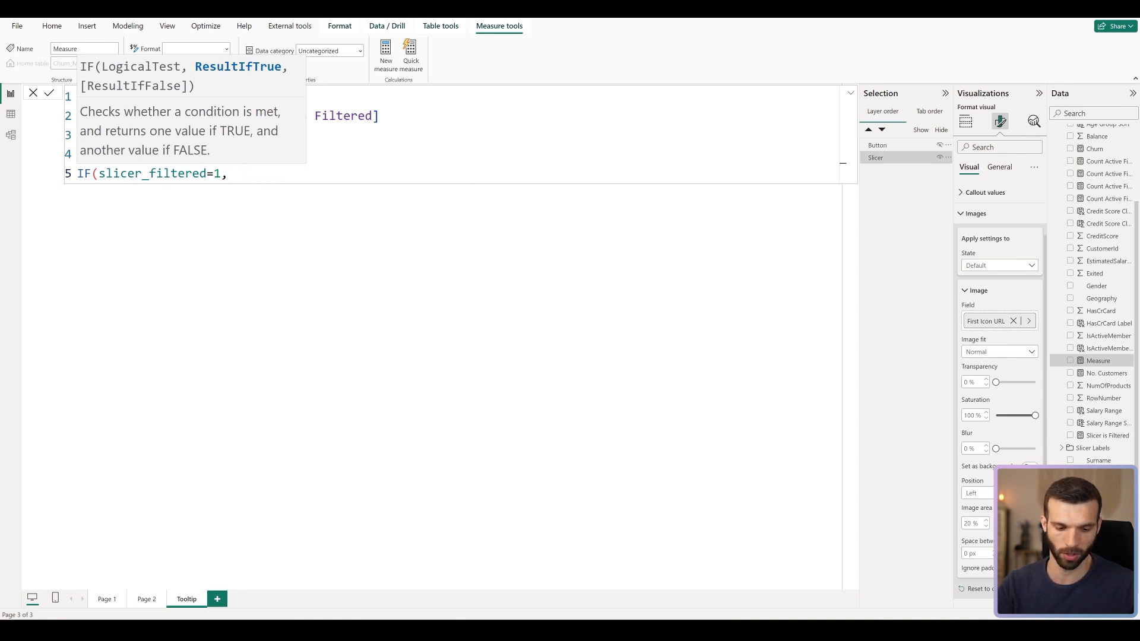
text(MAX()
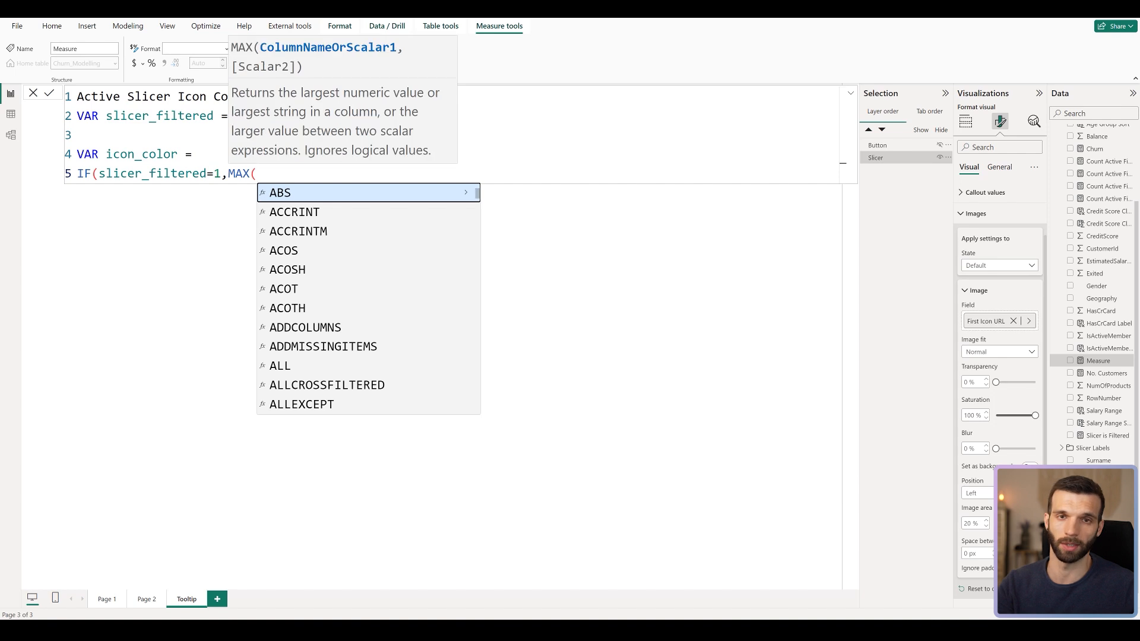
text(purpl)
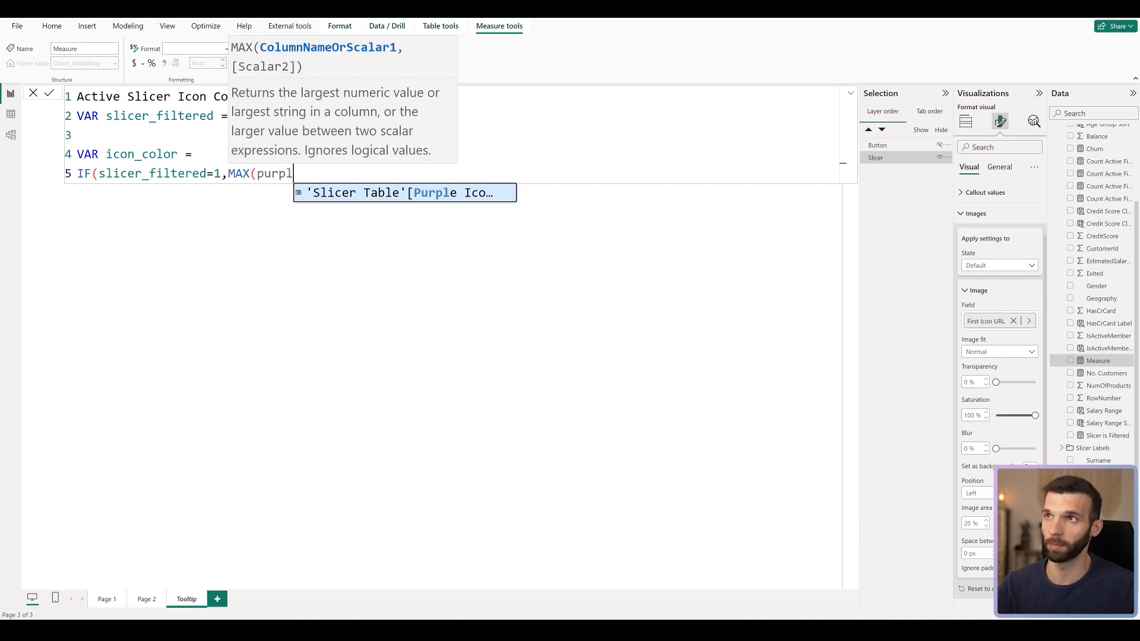
key(Tab)
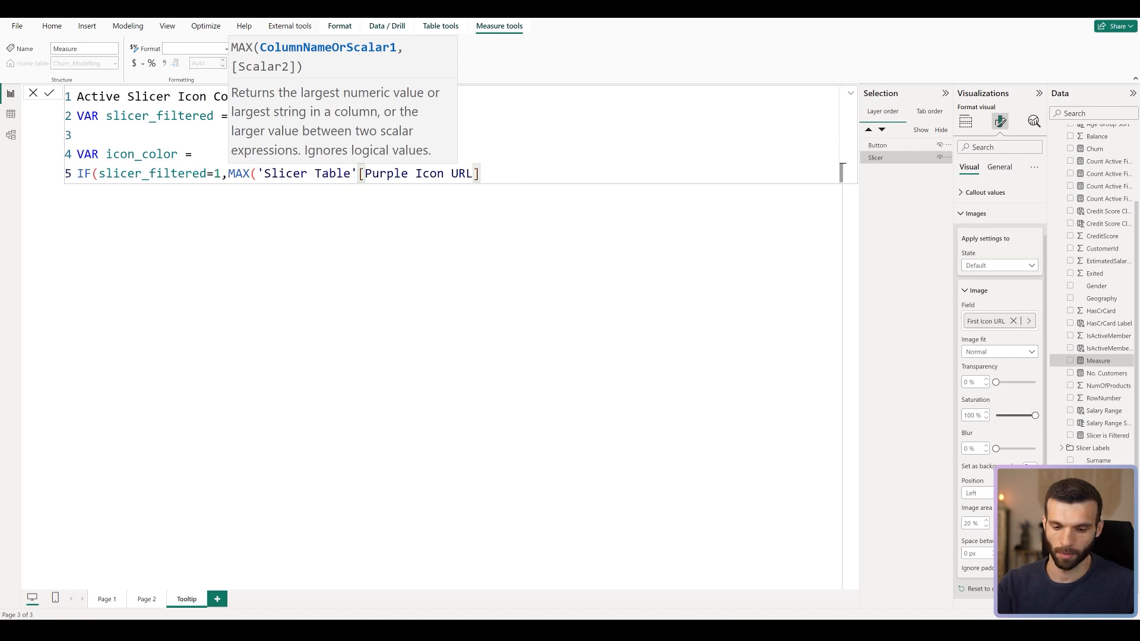
text(),)
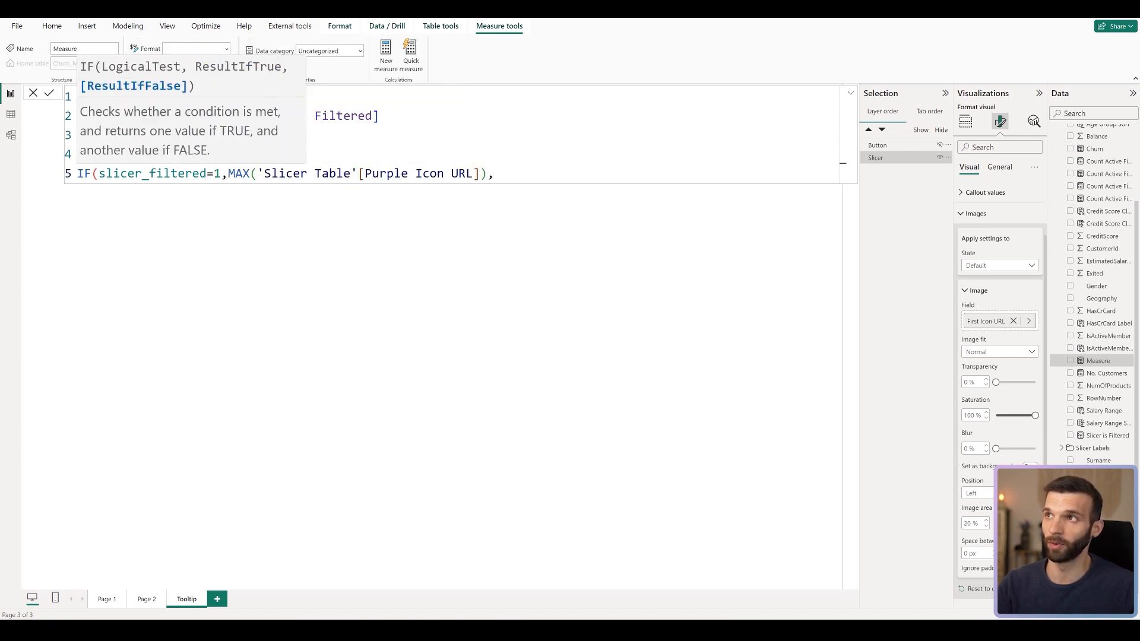
Set the IF function's alternative result to MAX('Slicer Table'[Icon URL]) and close the function.
text( MAX)
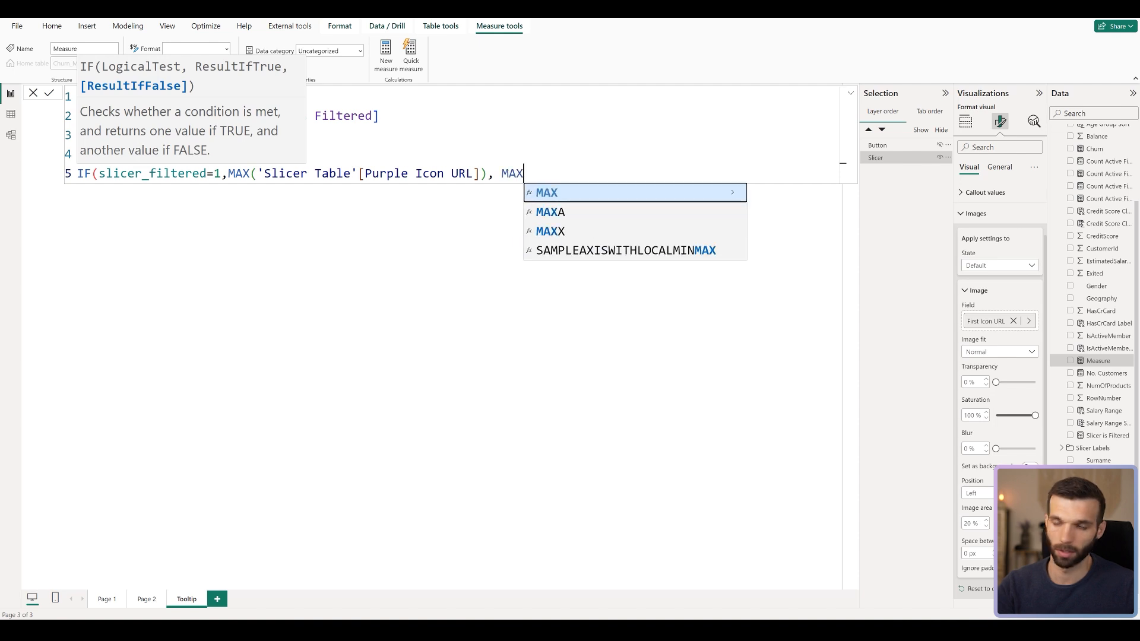
text((icon)
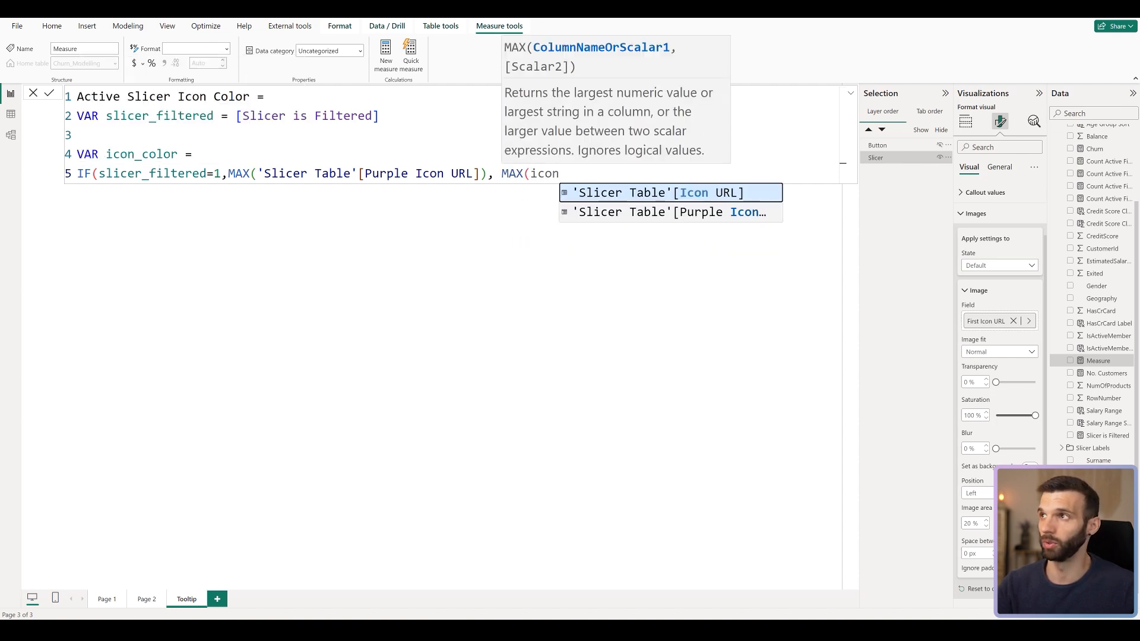
key(Tab)
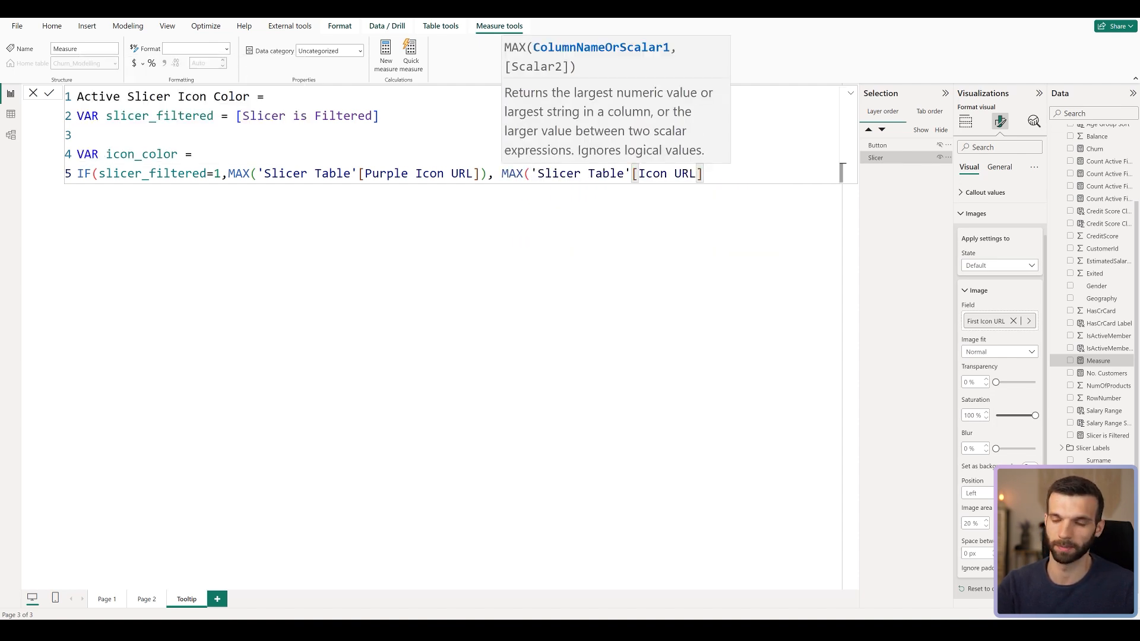
text())
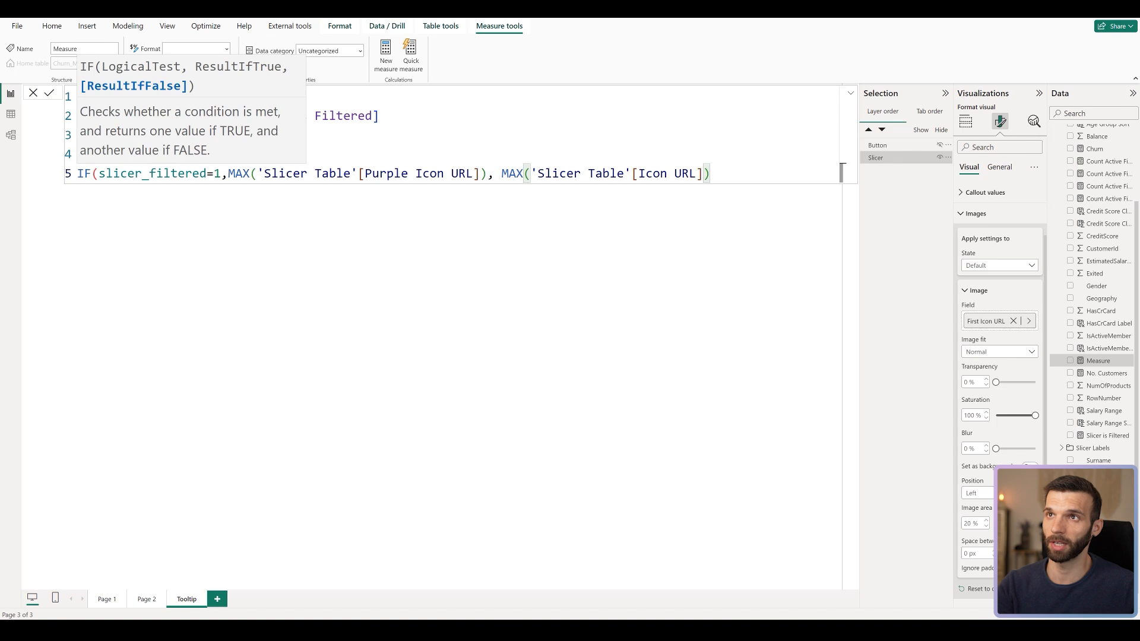
text())
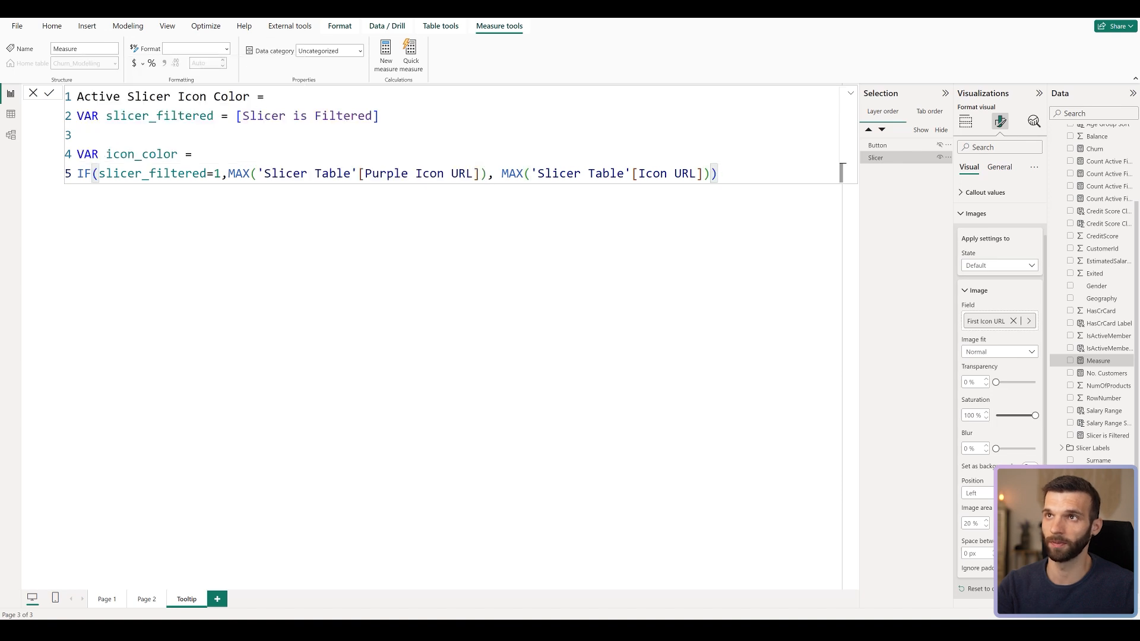
Finish the measure by returning icon_color, commit it, and set its data category to Image URL.
key(Return)
key(Return)
text(RETURN)
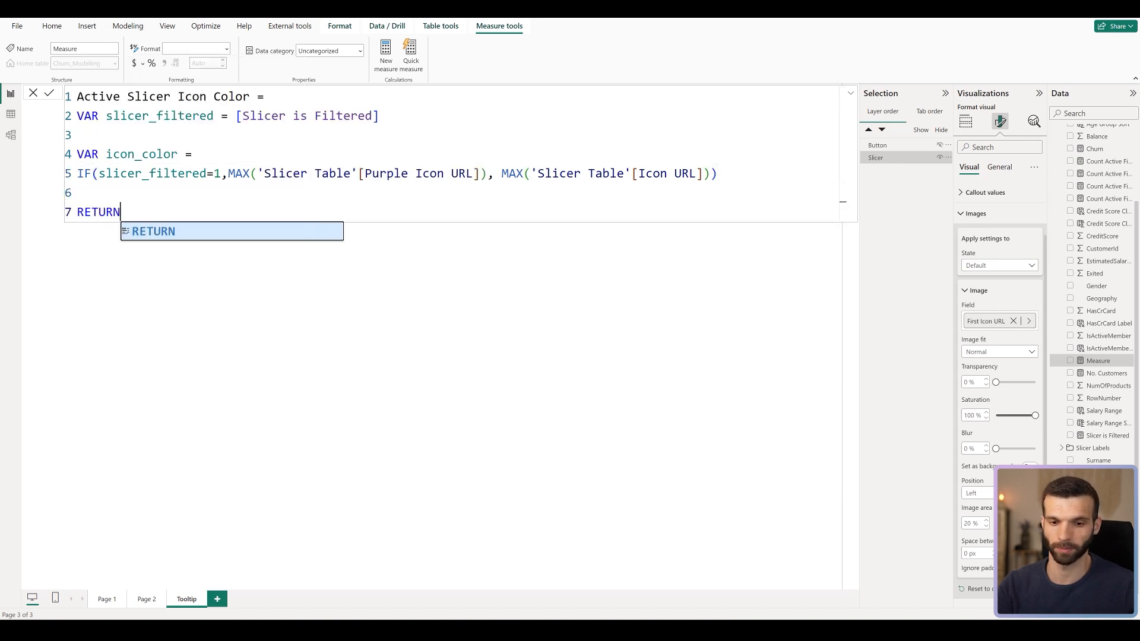
key(Return)
text(icon_color)
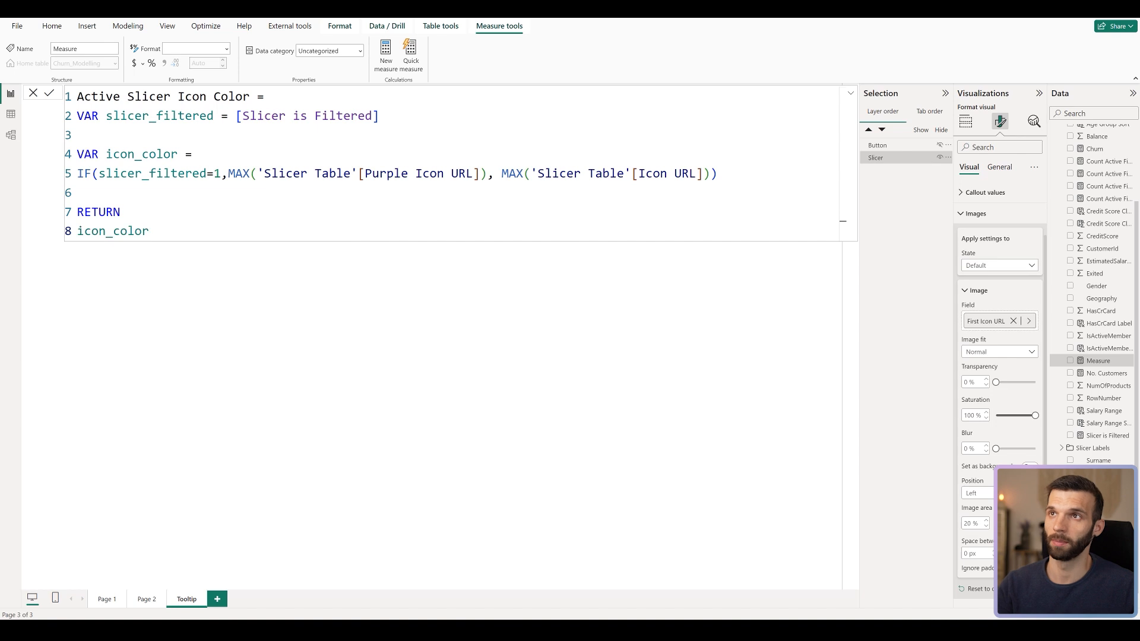
key(Return)
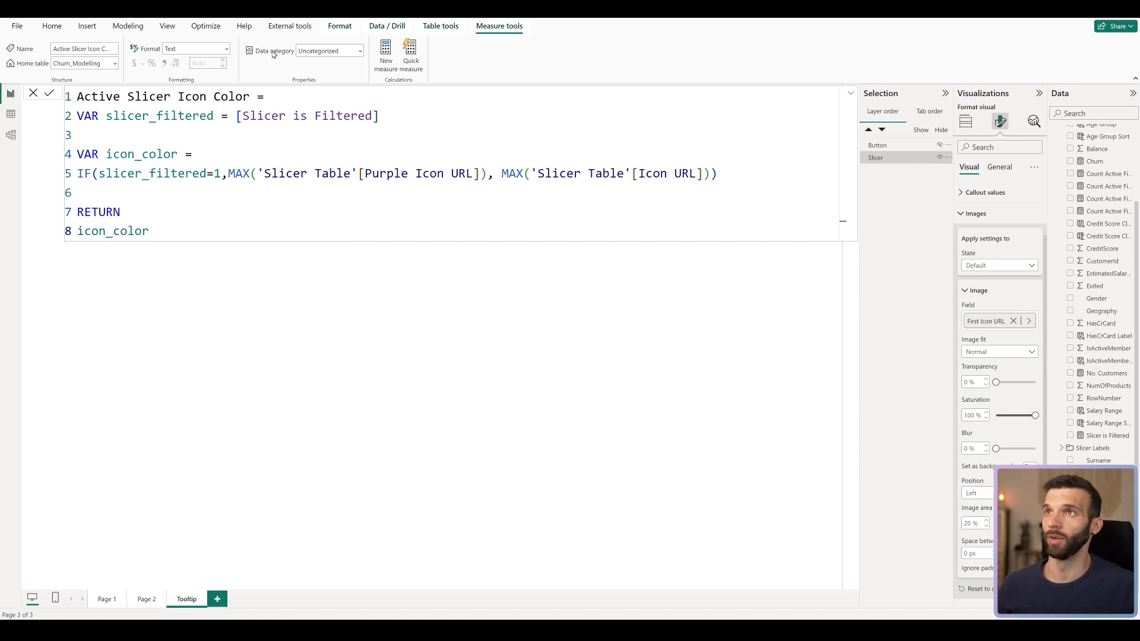
click(346, 51)
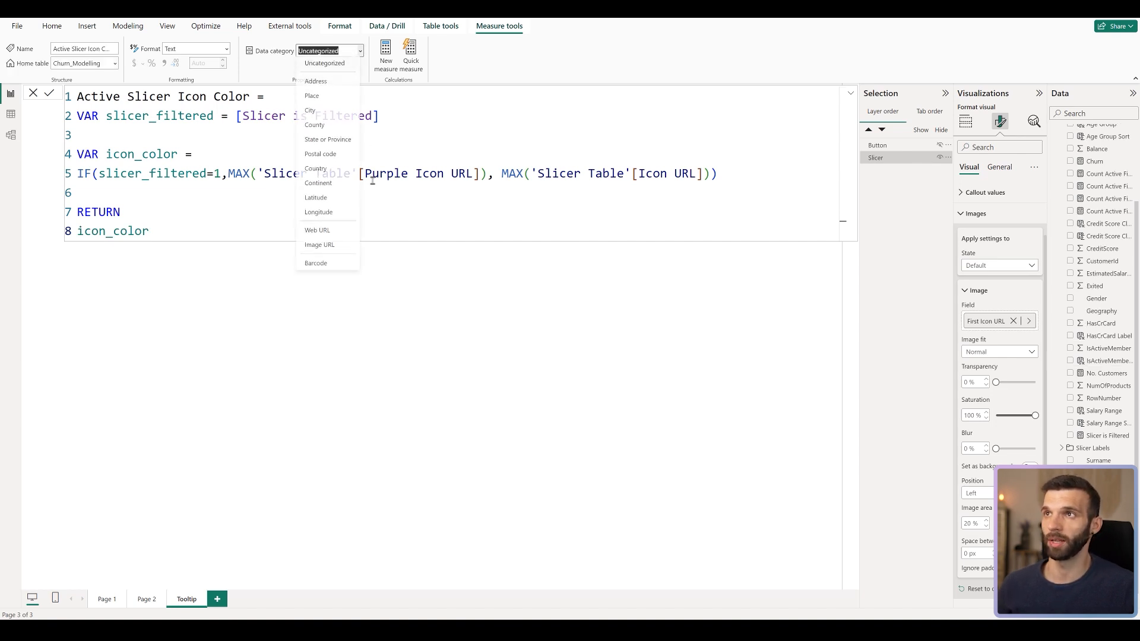
click(334, 247)
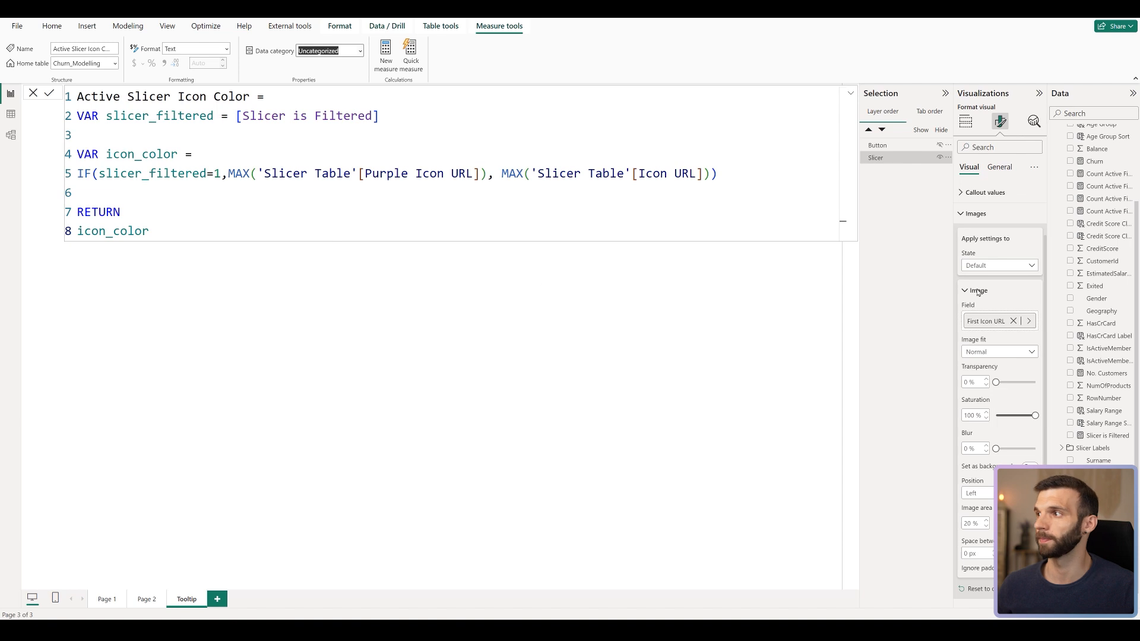
Replace First Icon URL with the Active Slicer Icon Color measure as the image field of the Tooltip page's slicer.
click(1013, 321)
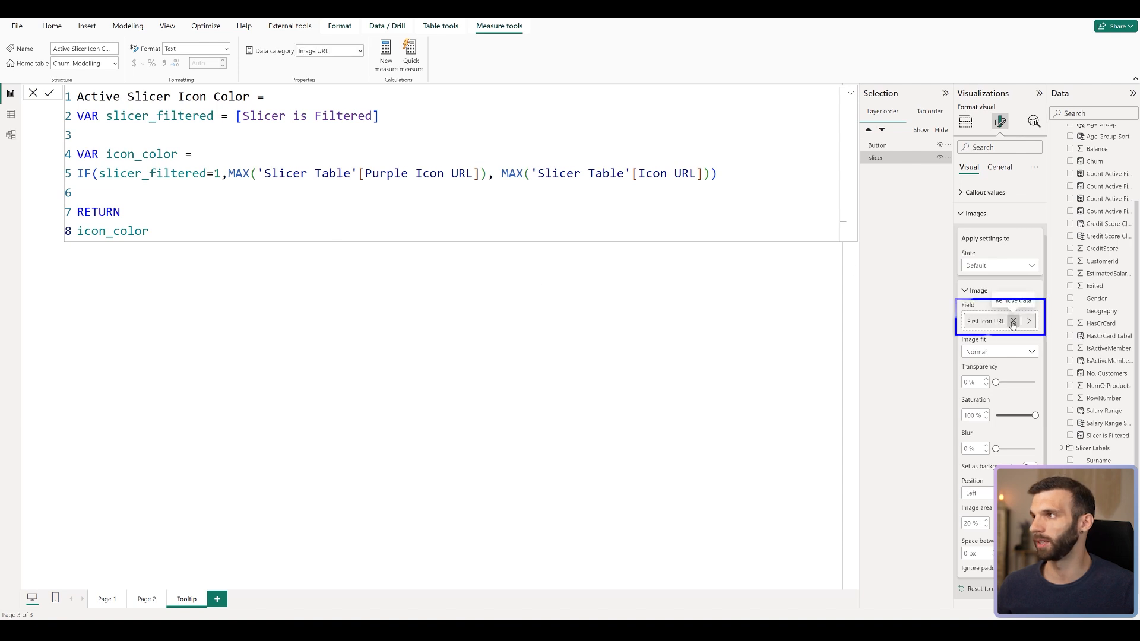
scroll(1101, 356, up, 3)
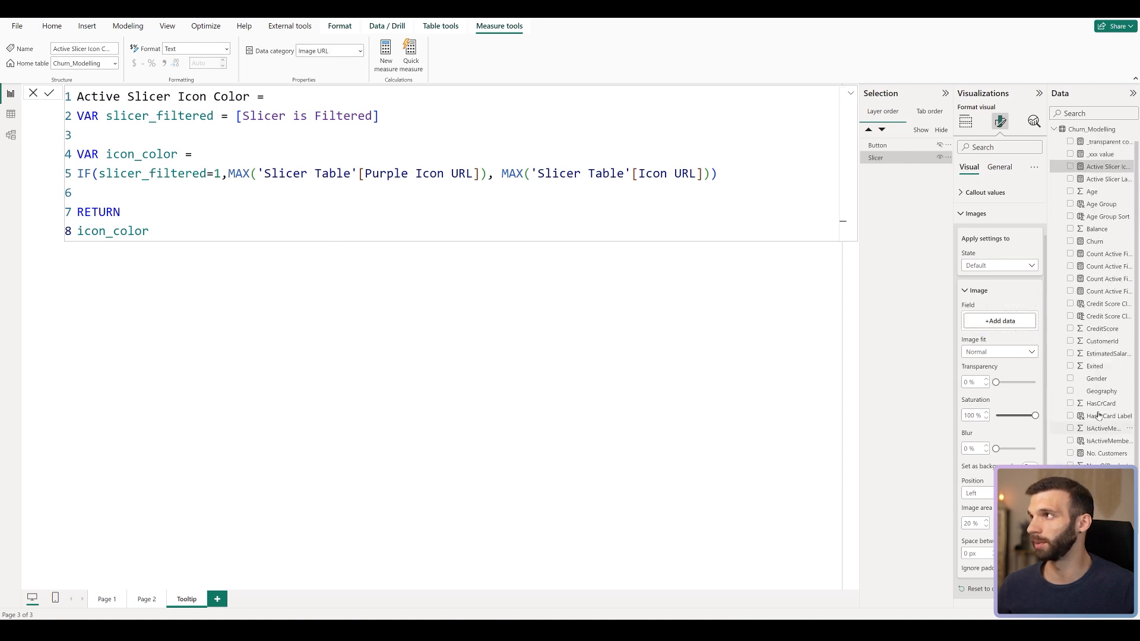
click(1095, 184)
drag(1095, 184, 1005, 326)
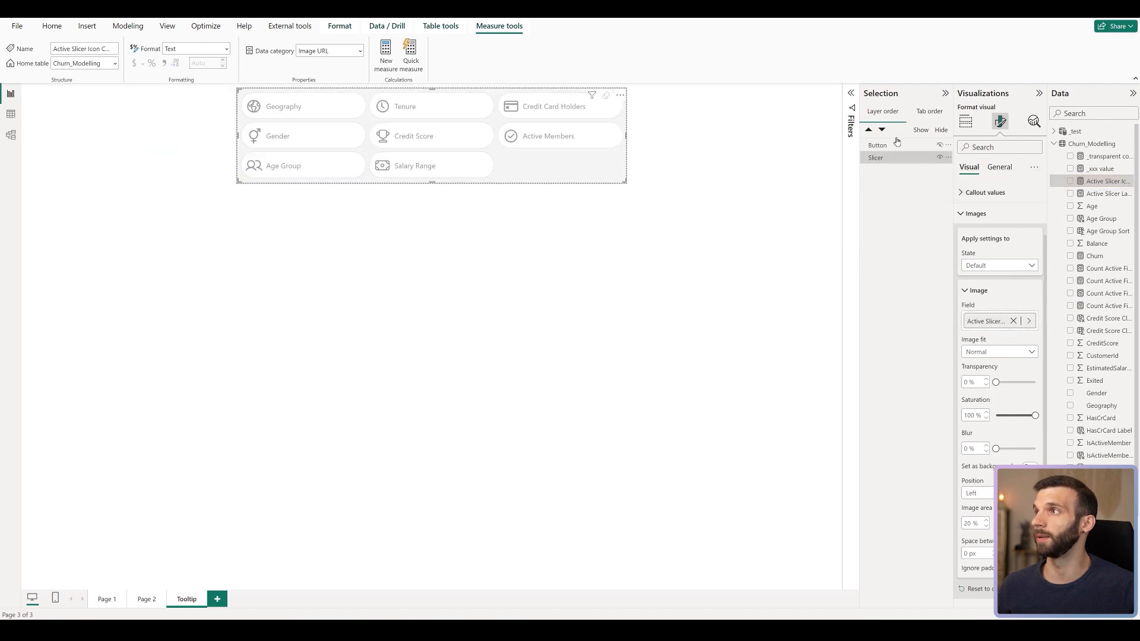
Unhide the Button layer on the Tooltip page and display the tooltip of the Filter button's count badge on Page 2.
click(940, 145)
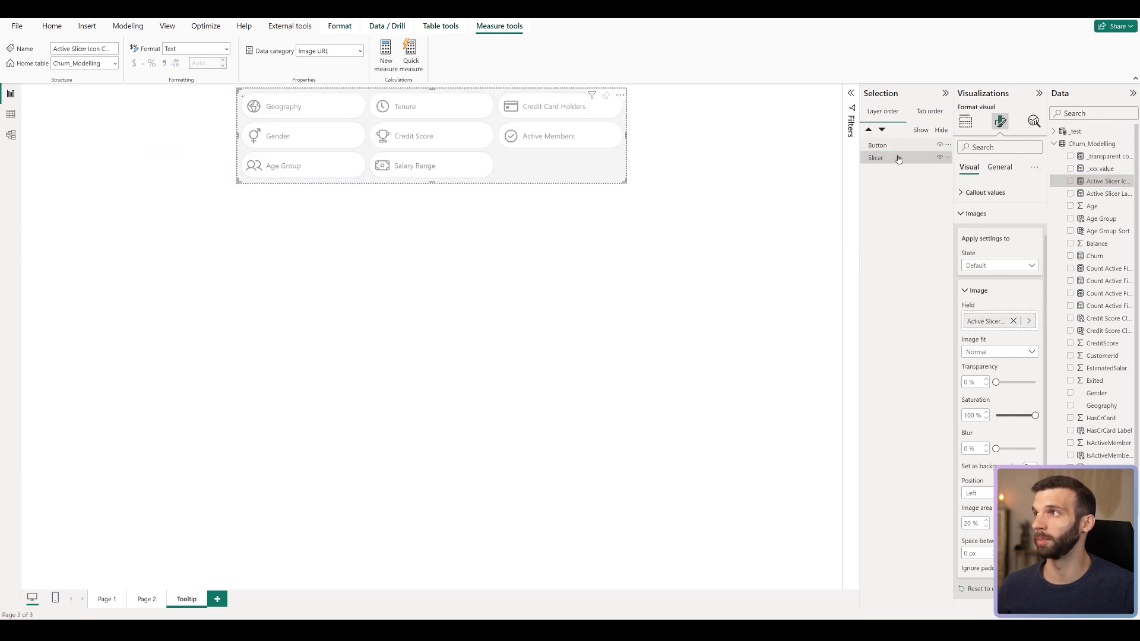
click(147, 600)
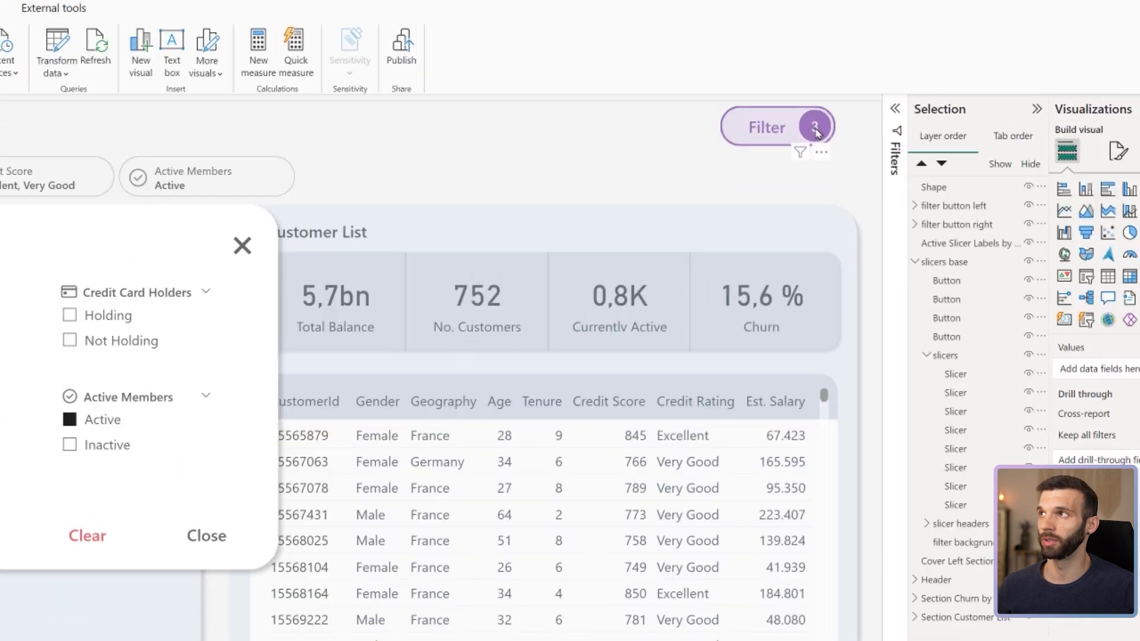
mouse_move(815, 132)
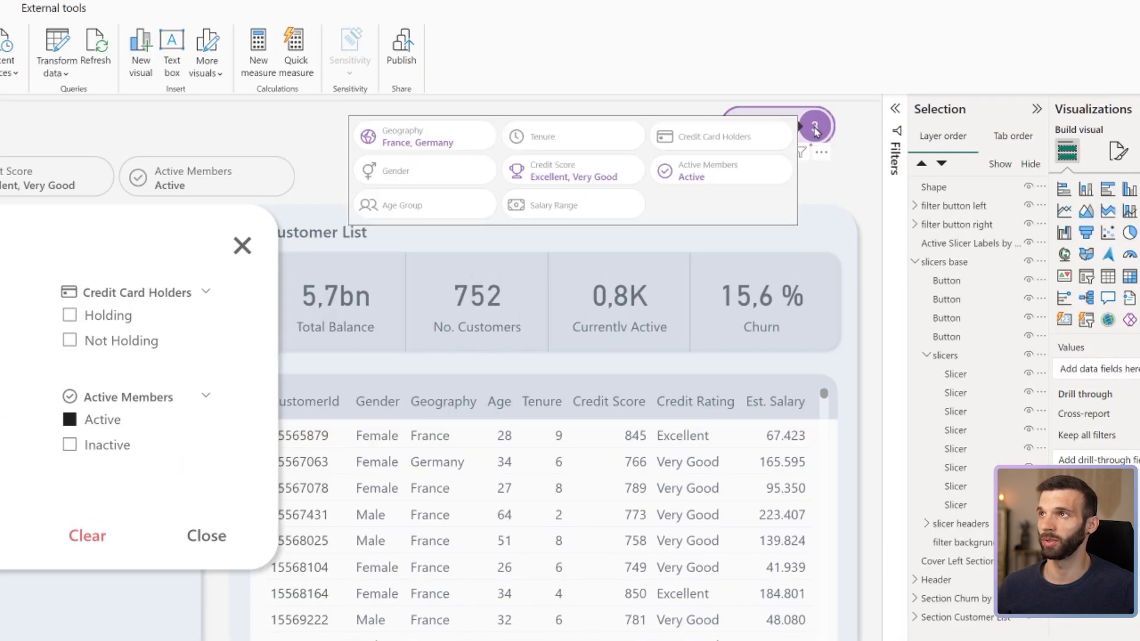